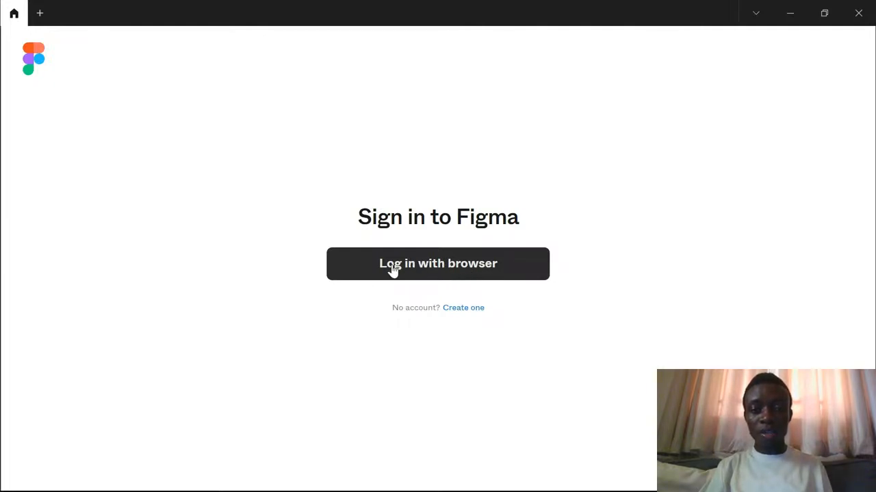
- Start signing in to Figma through the browser
left_click(486, 270)
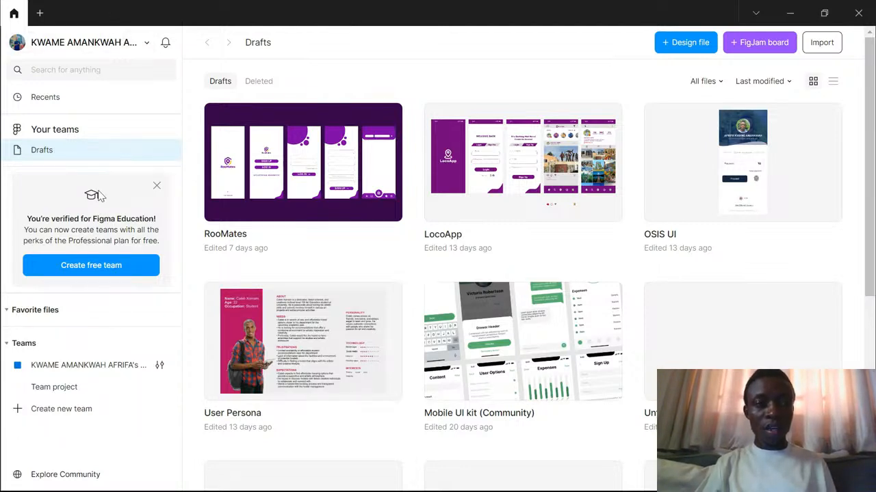
- Try the Dark theme and switch the interface back to the Light theme
left_click(146, 44)
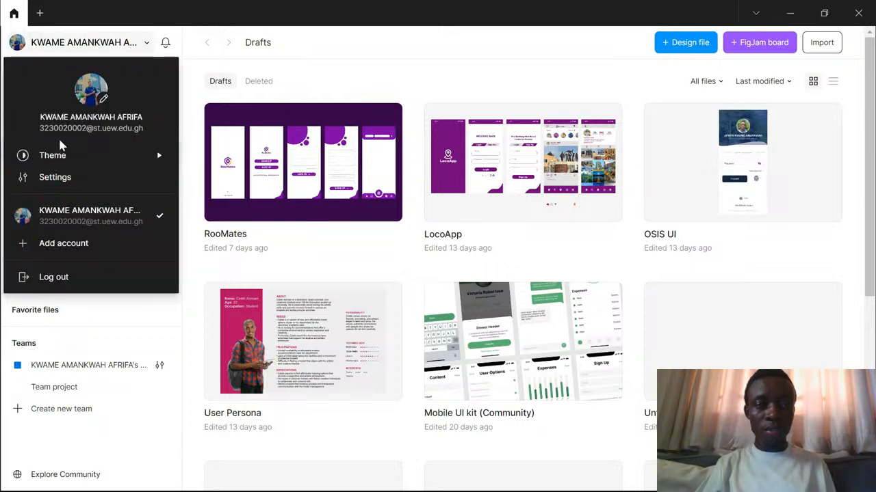
mouse_move(143, 150)
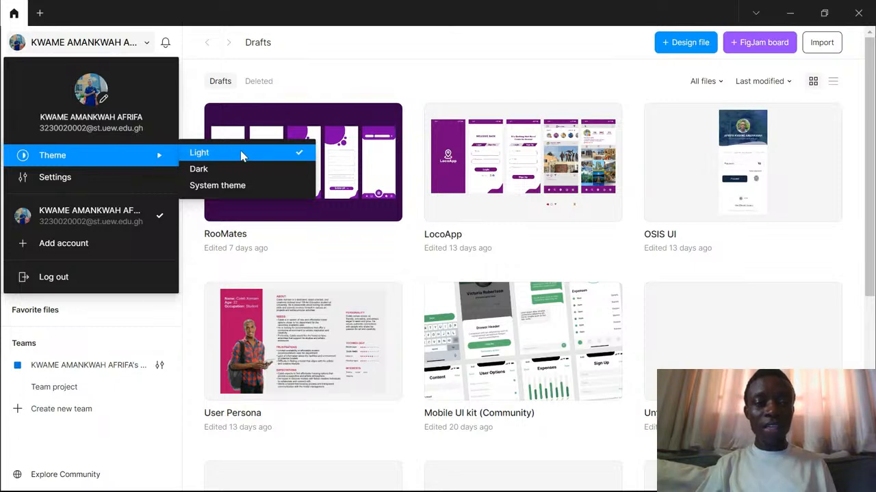
left_click(199, 170)
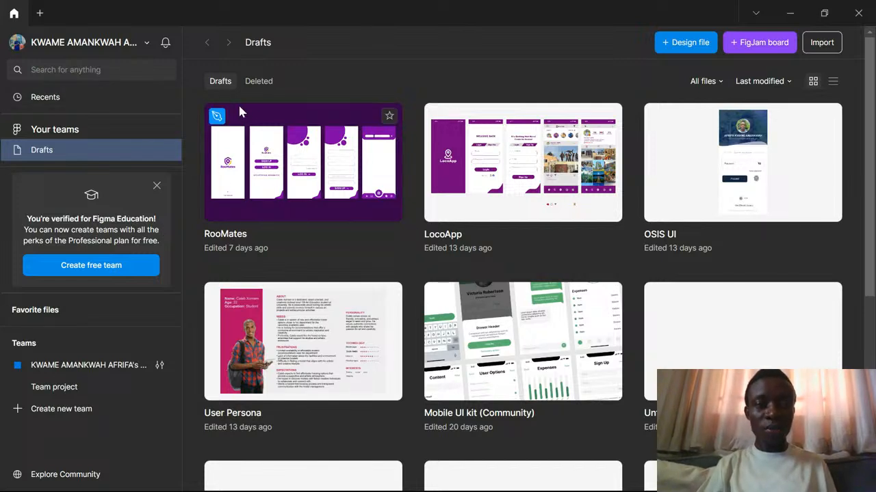
left_click(146, 42)
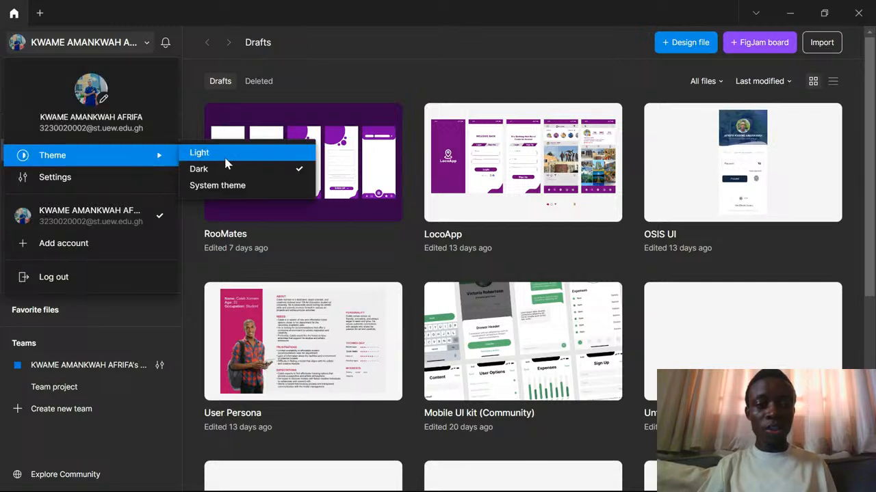
left_click(225, 163)
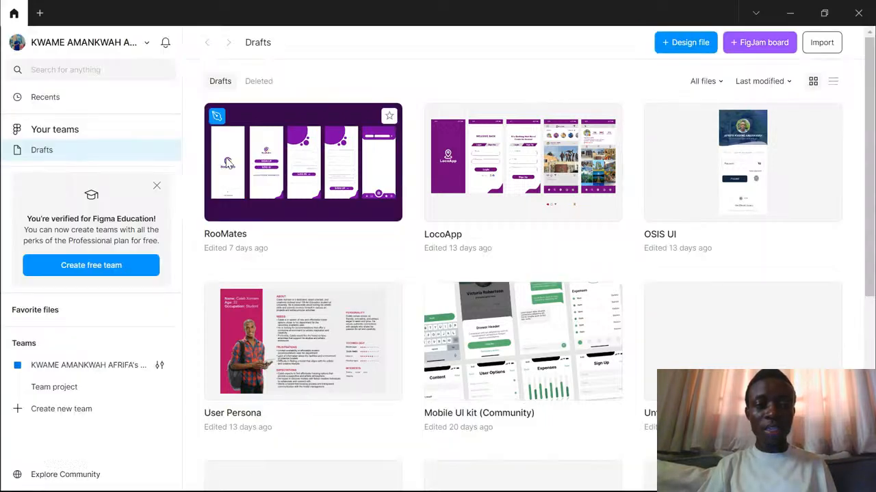
- Set the interface theme to System theme
left_click(147, 45)
mouse_move(151, 154)
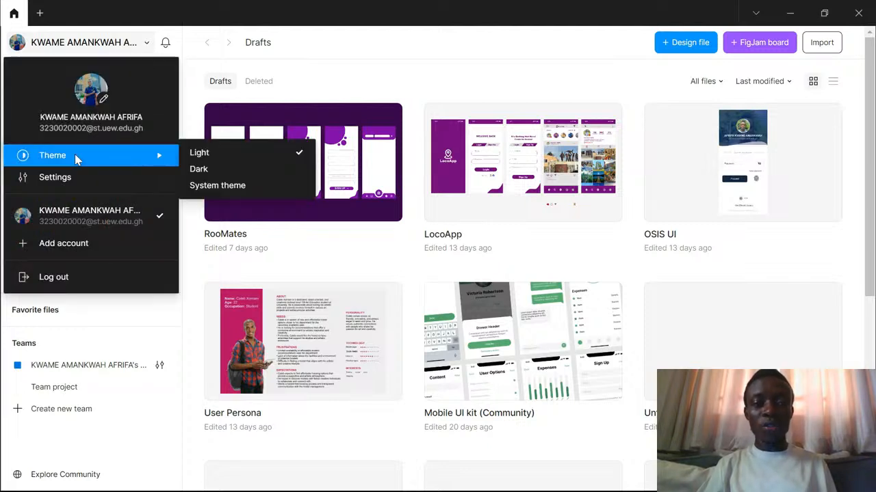
left_click(231, 186)
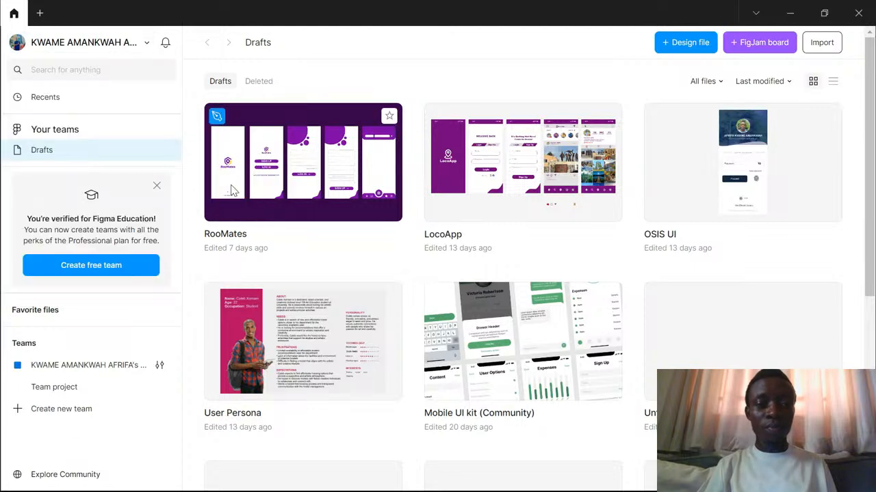
left_click(147, 43)
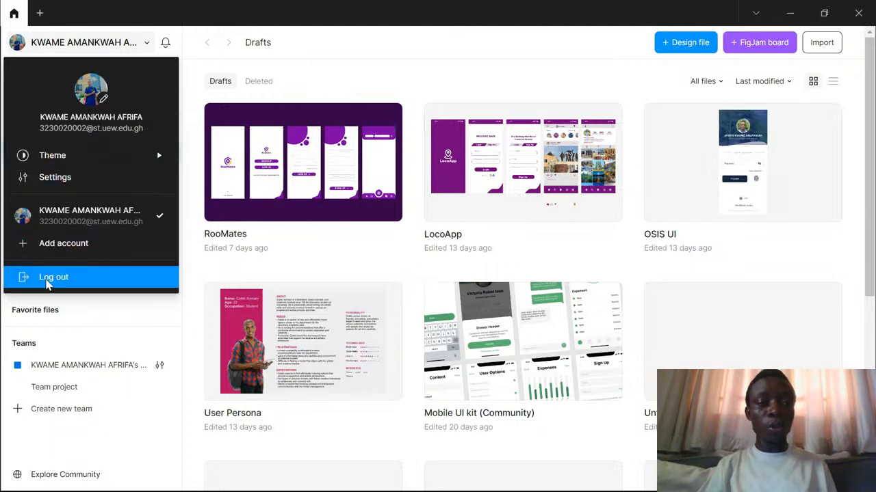
left_click(314, 77)
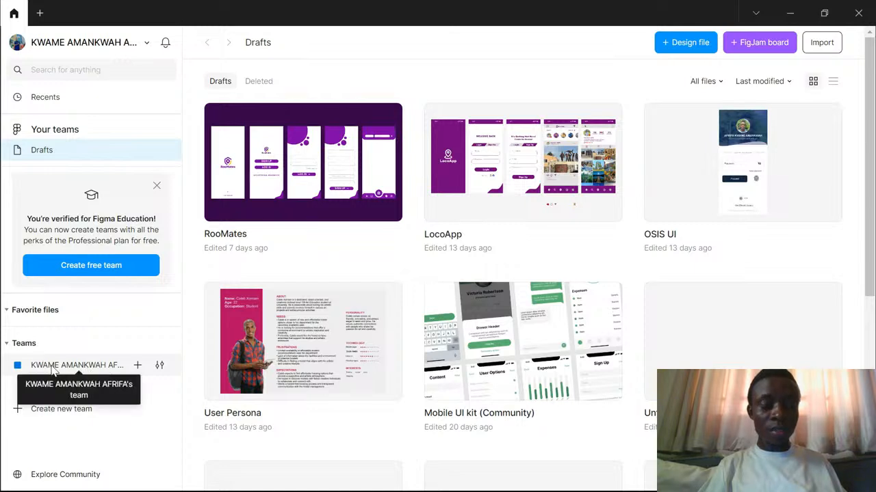
left_click(26, 368)
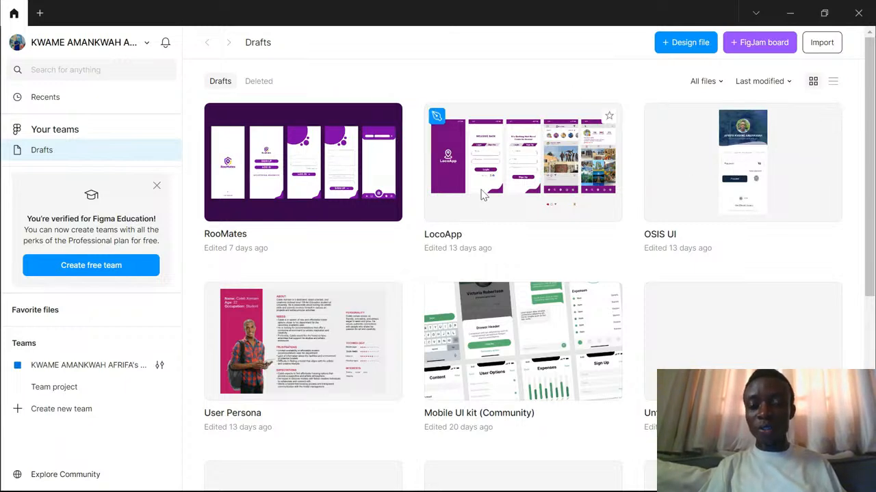
- Look through the existing design files in Drafts, from the most recent to the oldest
scroll(450, 197, "down", 2)
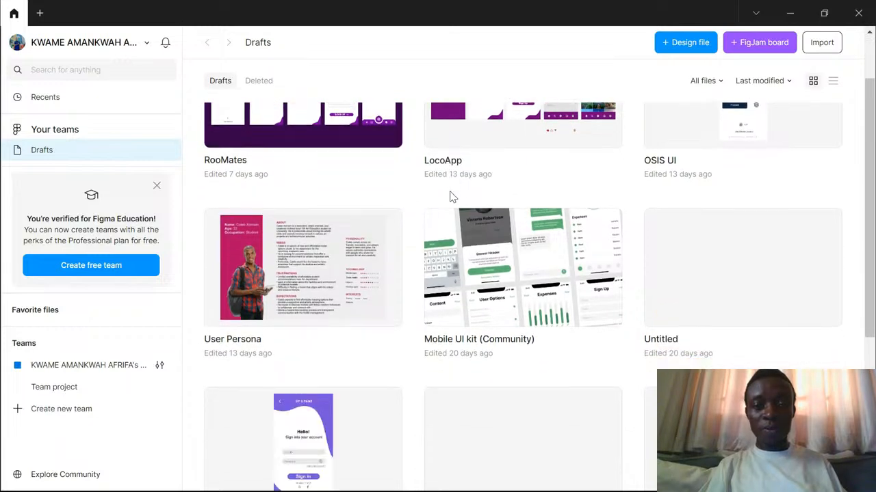
scroll(450, 197, "up", 2)
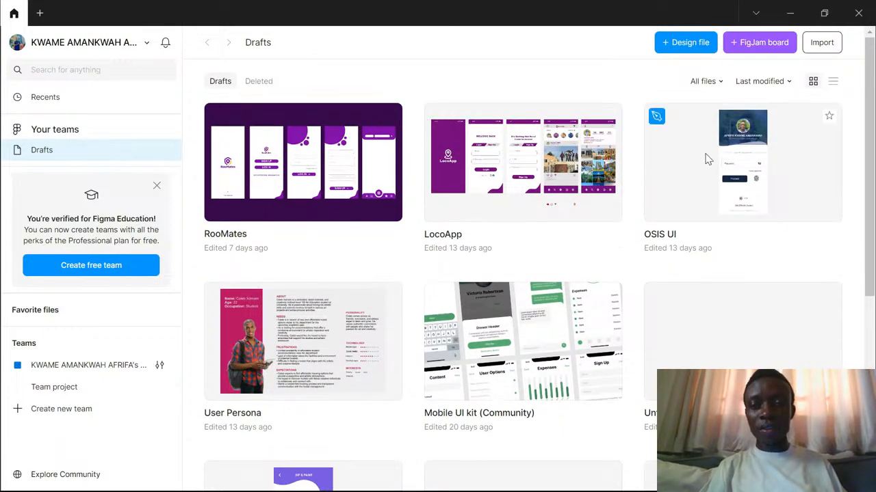
scroll(306, 304, "down", 3)
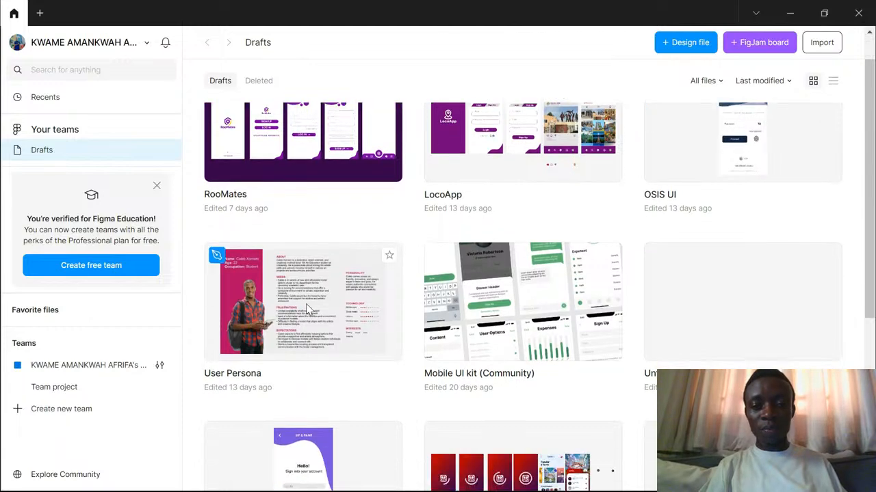
scroll(305, 310, "down", 3)
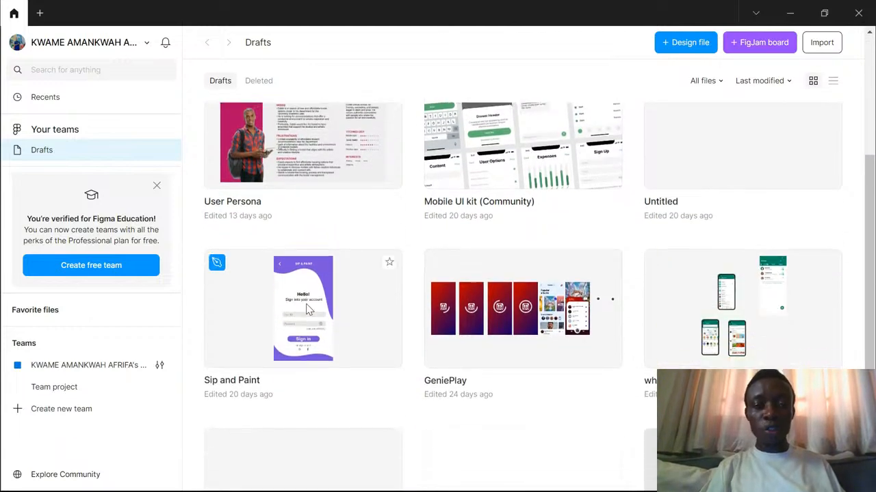
scroll(306, 310, "down", 2)
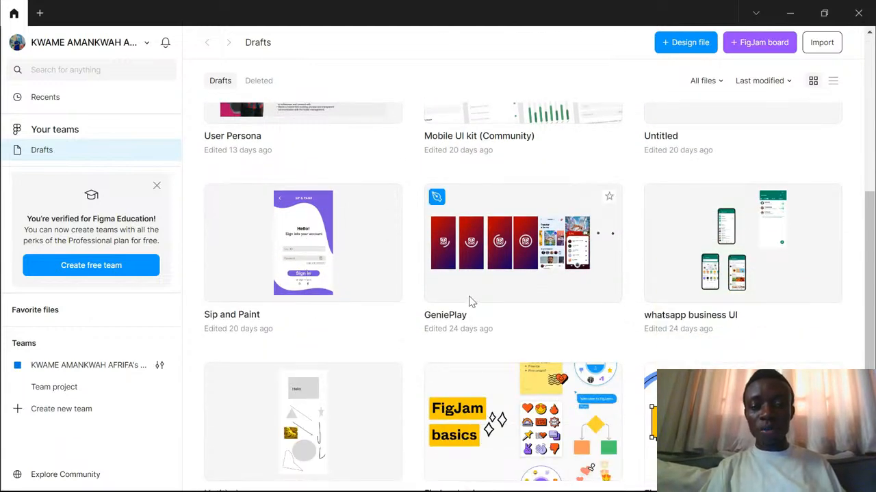
scroll(469, 302, "down", 1)
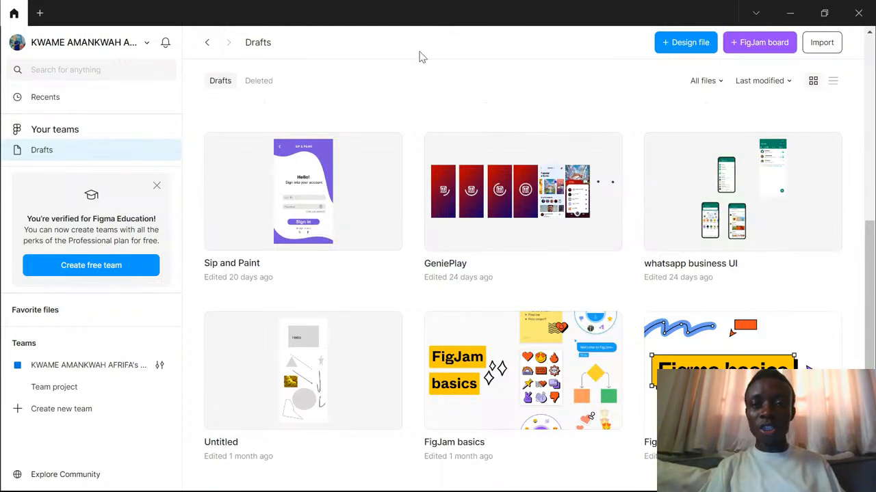
- Create a new design file and dismiss the tip about library updates
left_click(685, 43)
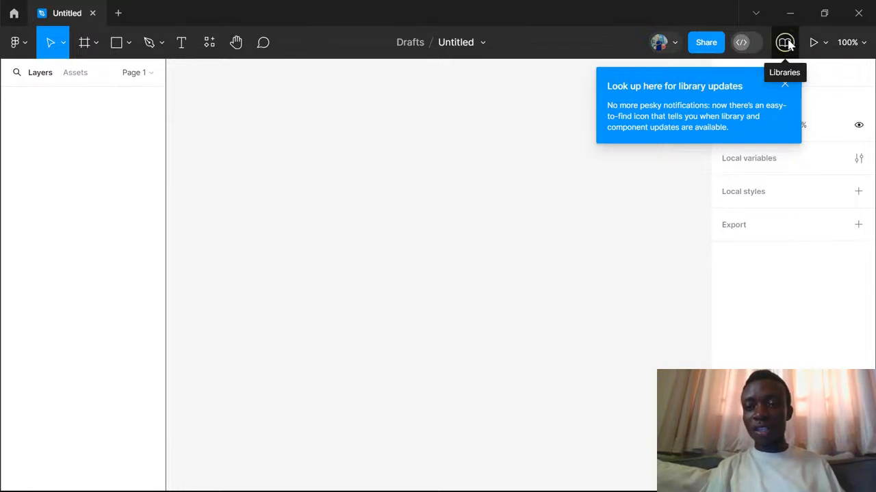
left_click(785, 84)
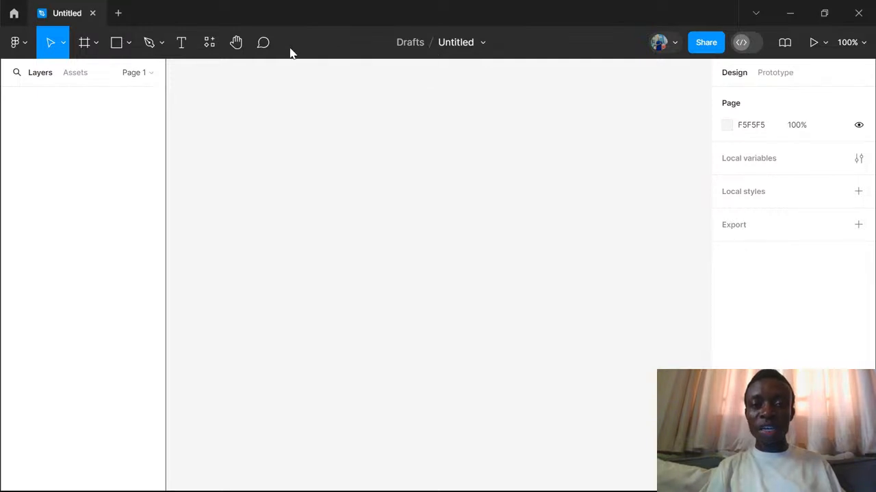
- Rename the new design file as "first UI"
left_click(457, 47)
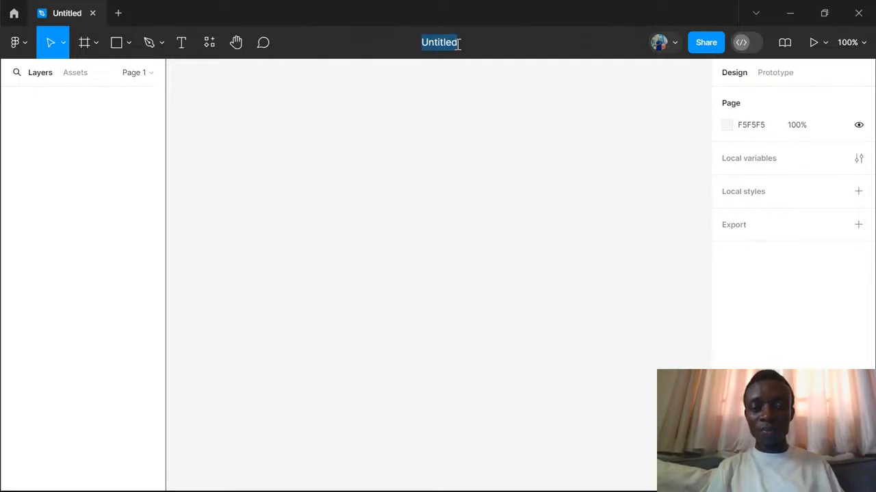
key("BackSpace")
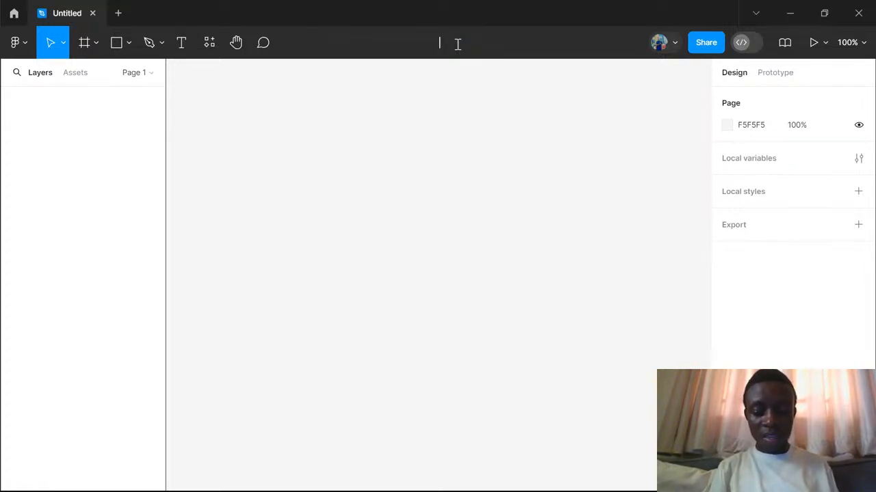
type("first ")
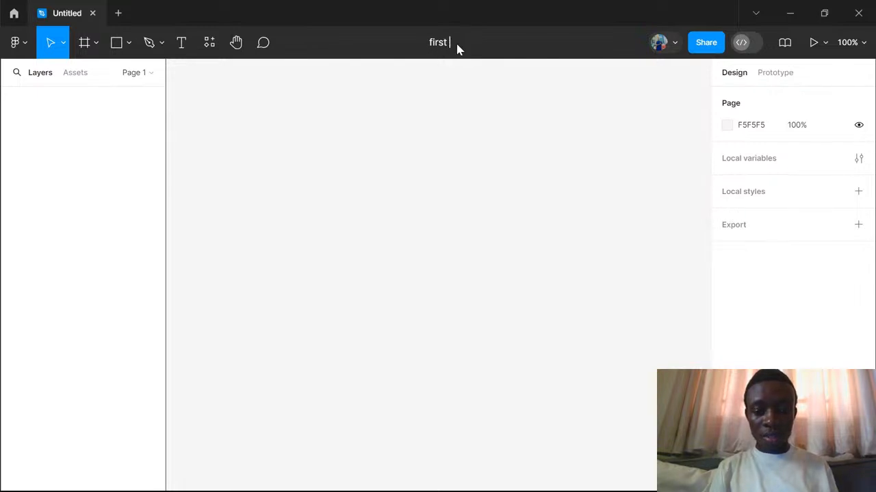
type("UI")
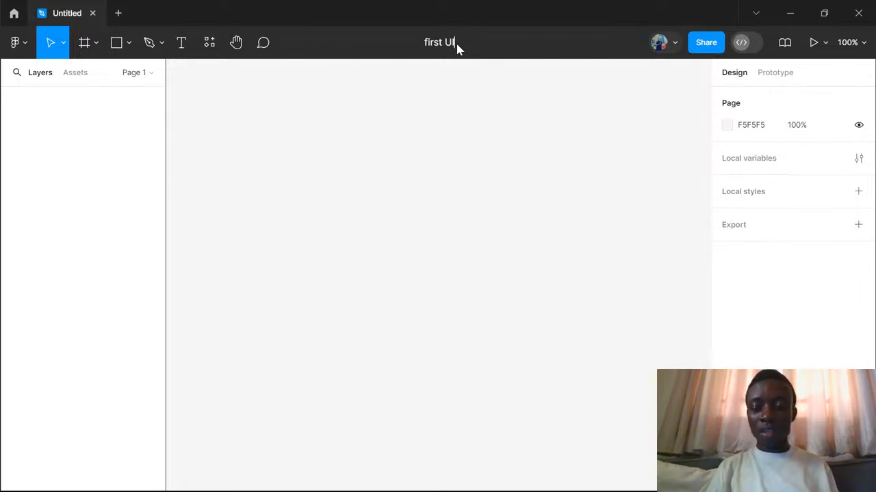
key("Return")
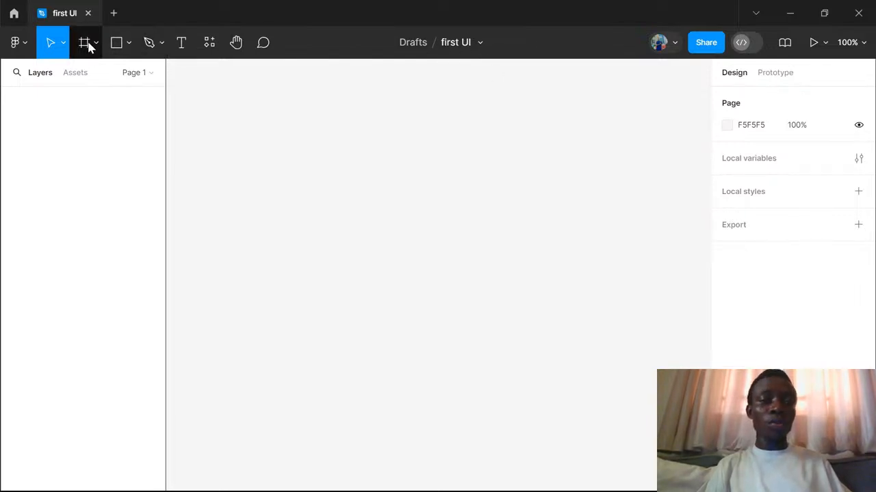
- Examine the available File, Edit, Object, Vector, Plugins and Preferences commands, and return to the Move tool
left_click(26, 48)
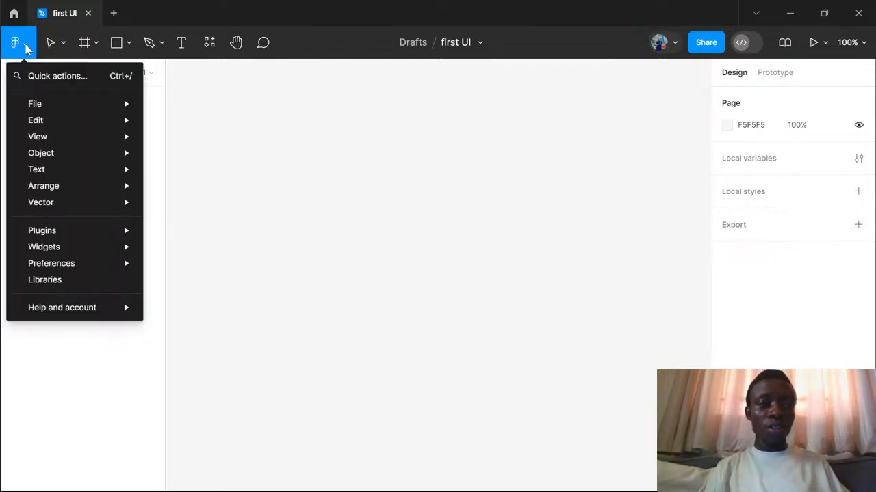
mouse_move(36, 110)
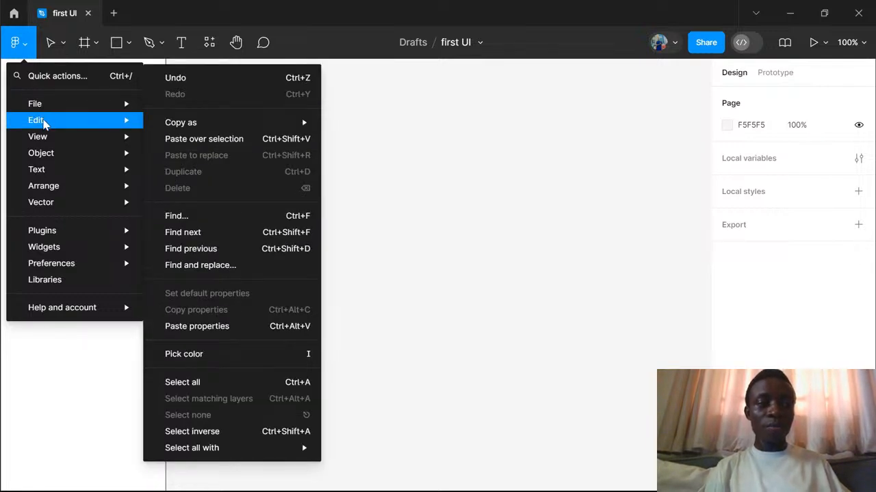
mouse_move(44, 141)
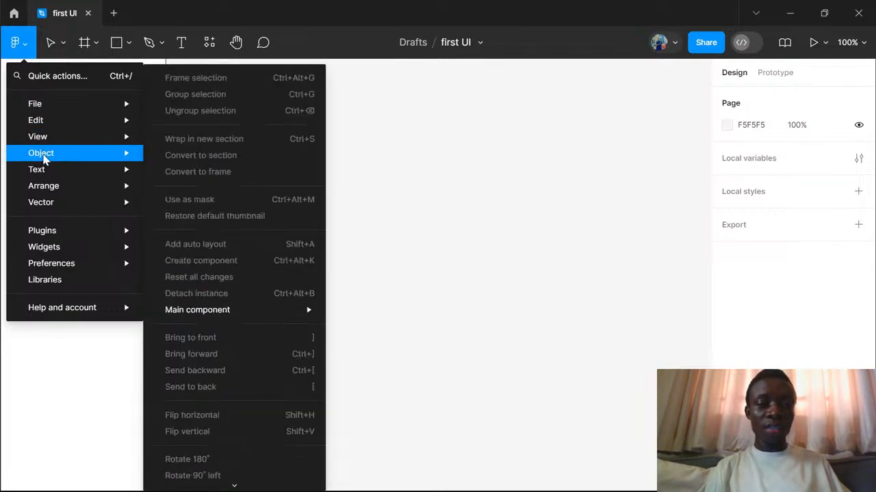
mouse_move(44, 190)
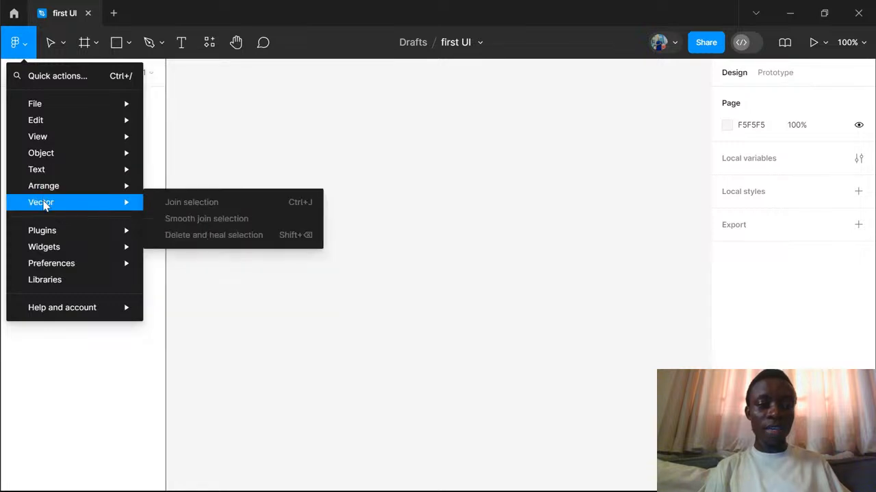
mouse_move(43, 235)
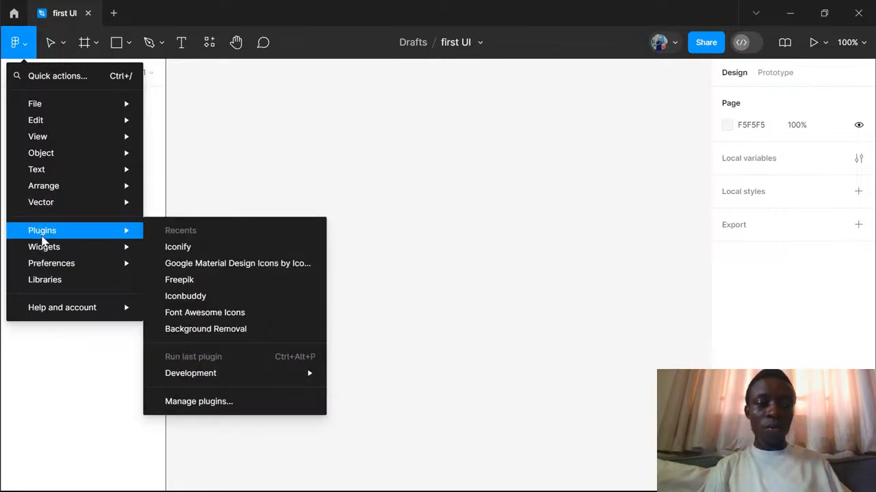
mouse_move(64, 261)
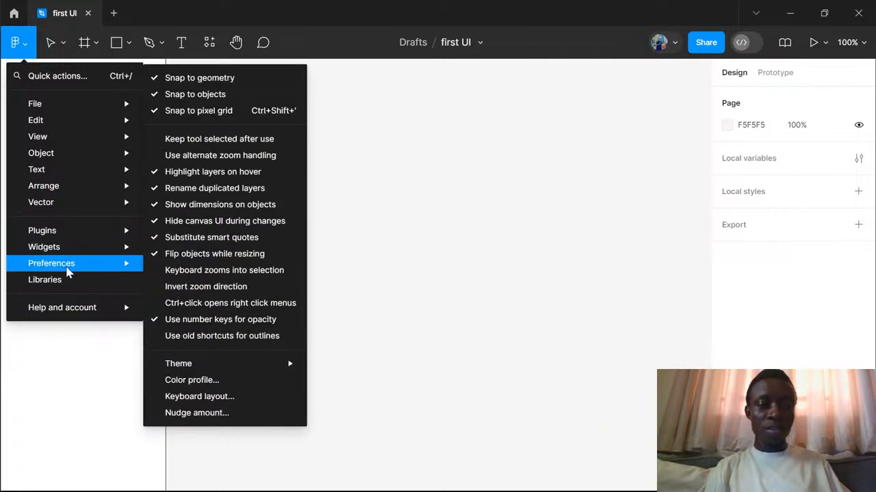
mouse_move(39, 311)
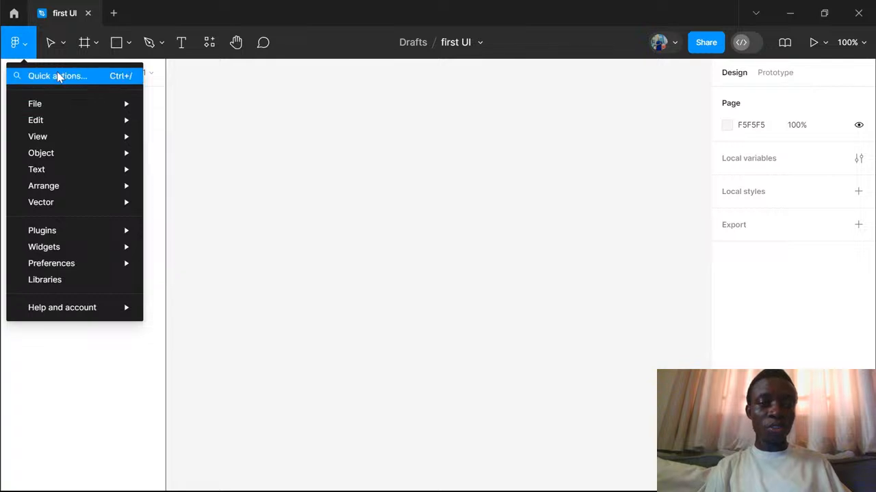
mouse_move(51, 207)
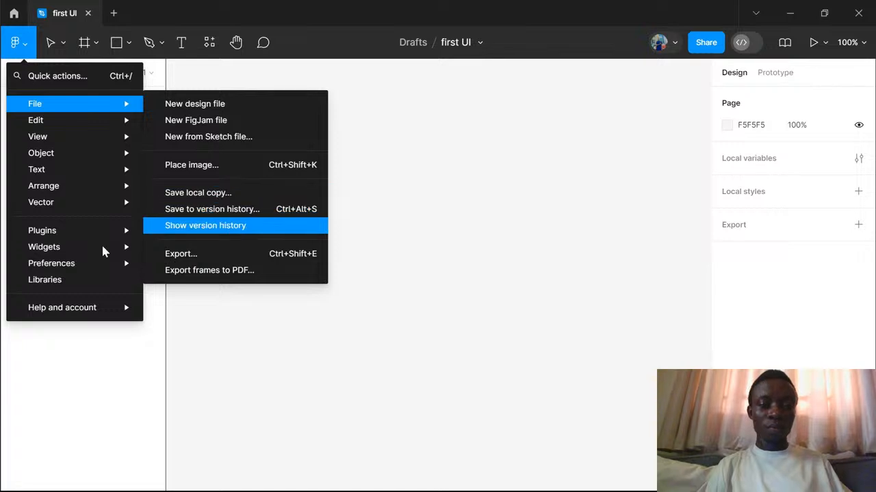
mouse_move(128, 186)
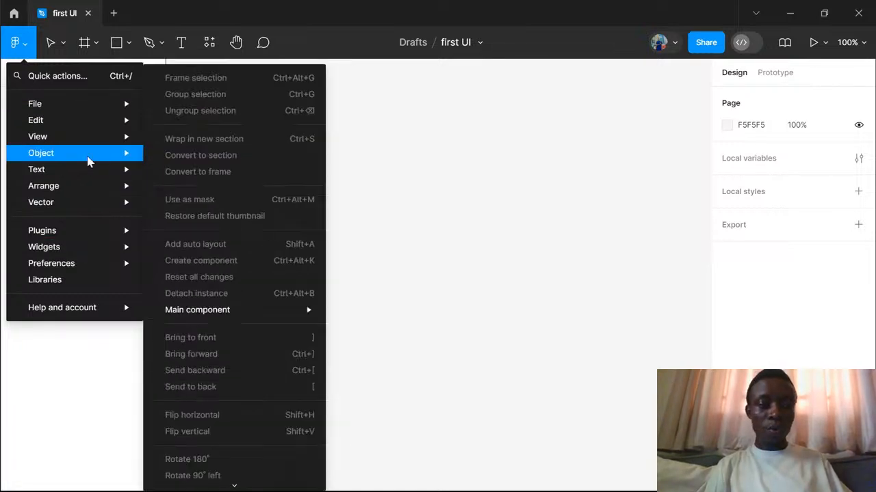
mouse_move(74, 138)
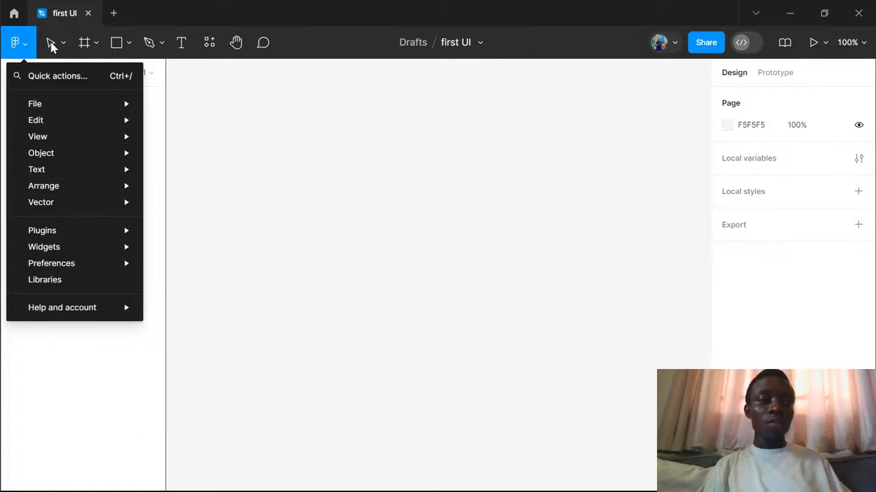
left_click(51, 45)
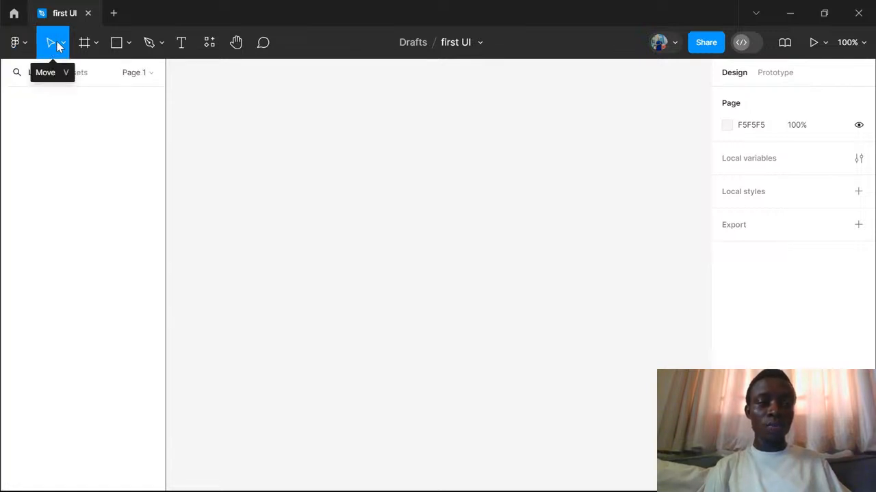
- View the Move and Scale tool options
left_click(62, 42)
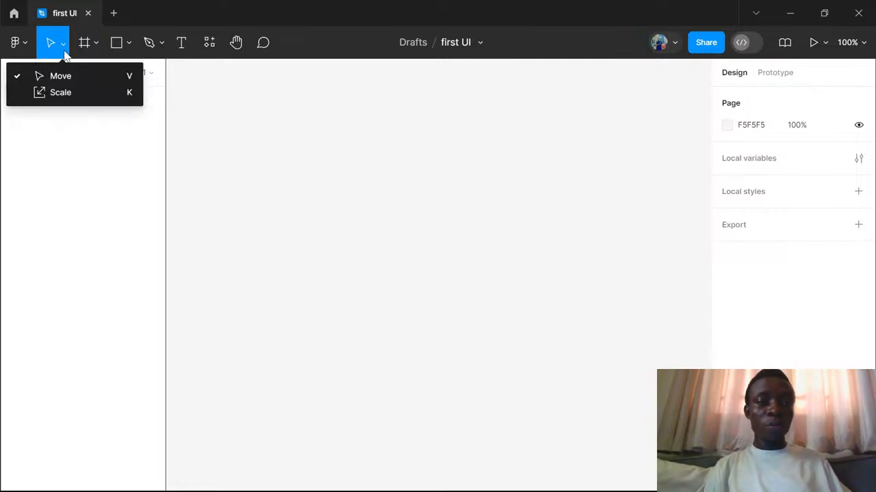
left_click(63, 44)
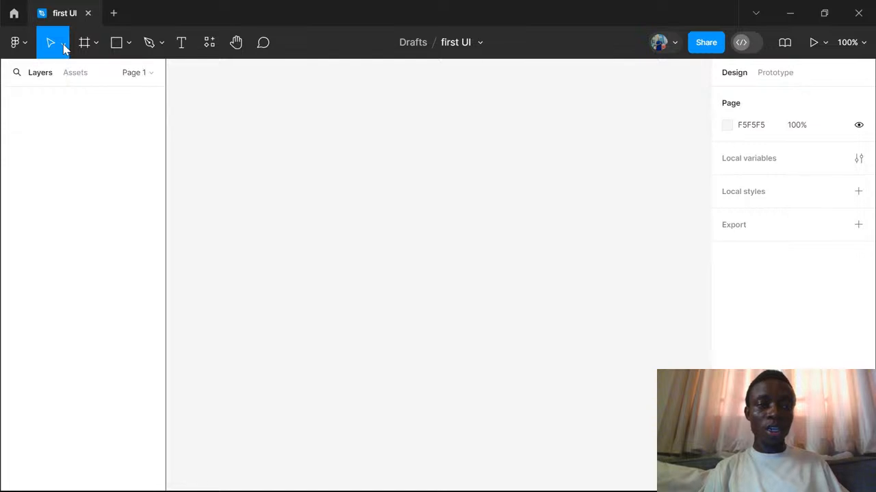
left_click(63, 44)
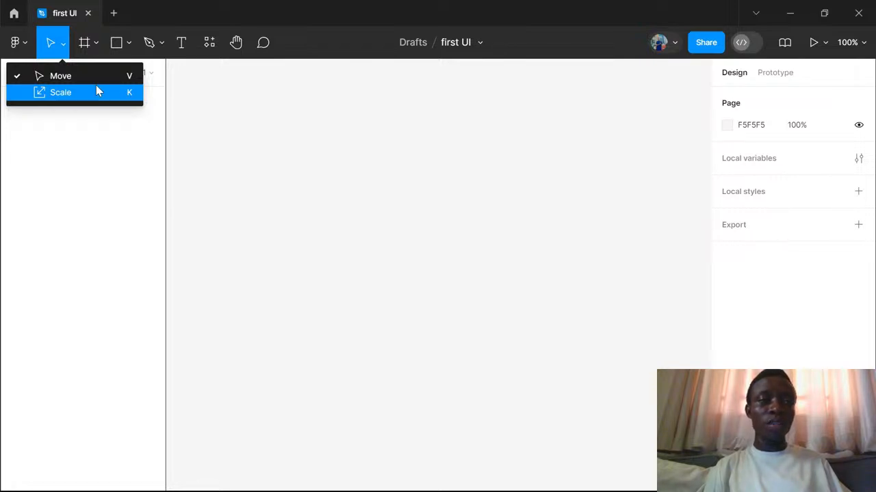
- Add an iPhone 14 & 15 Pro frame from the Phone presets to the canvas
left_click(85, 44)
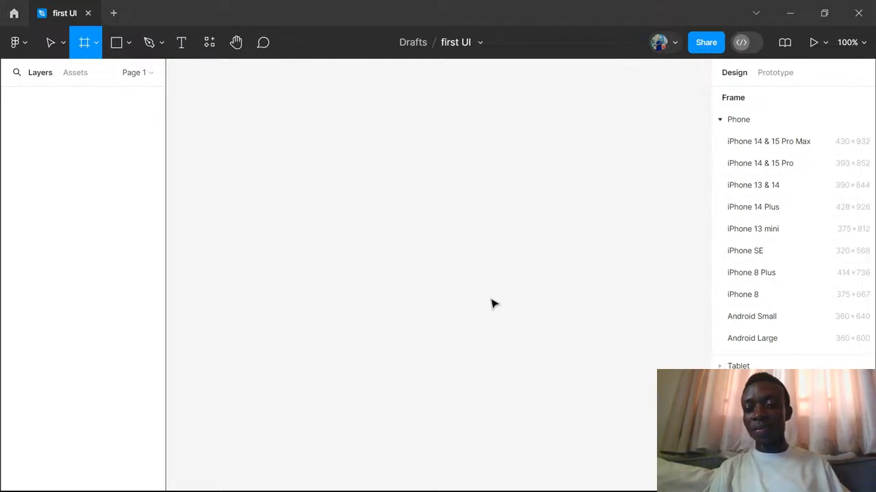
left_click(721, 122)
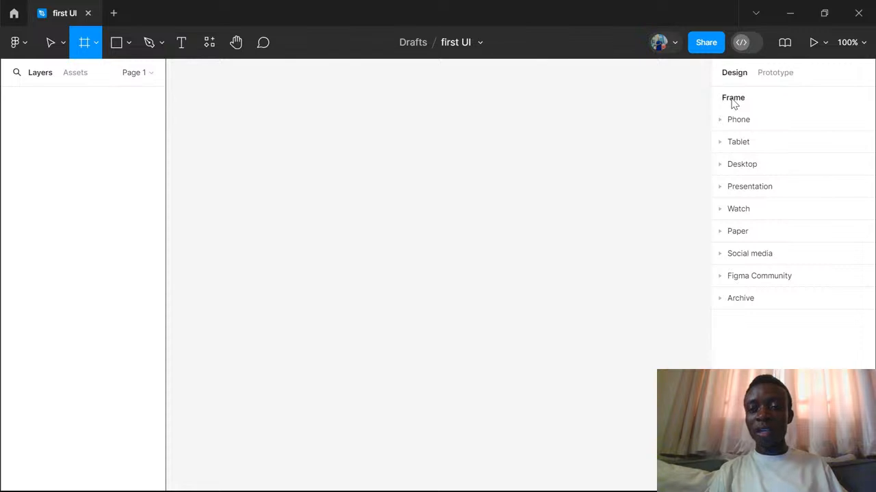
left_click(719, 122)
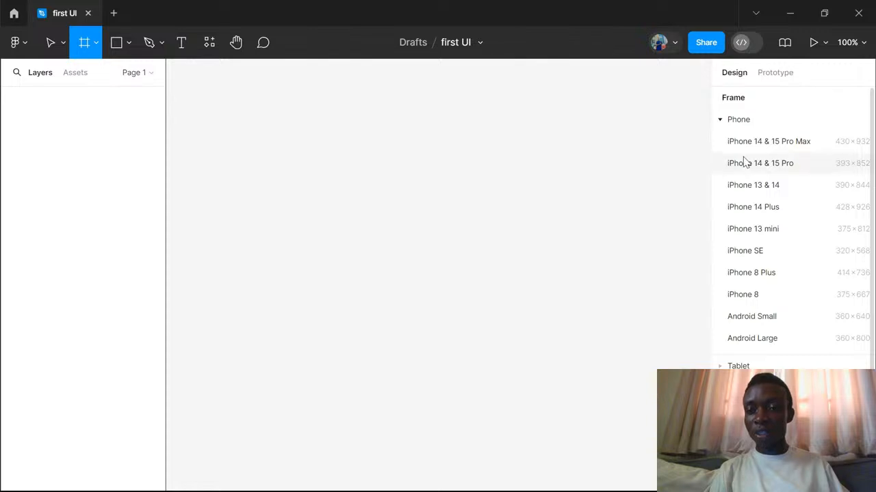
left_click(793, 167)
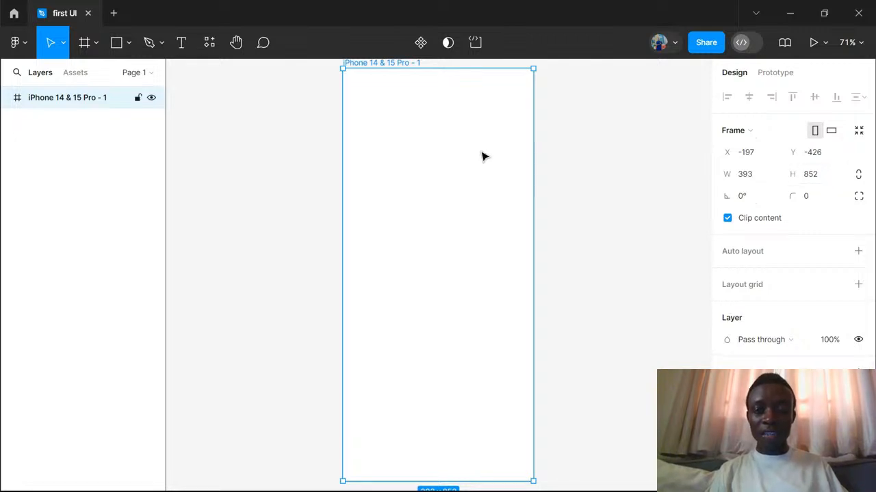
scroll(482, 156, "down", 3)
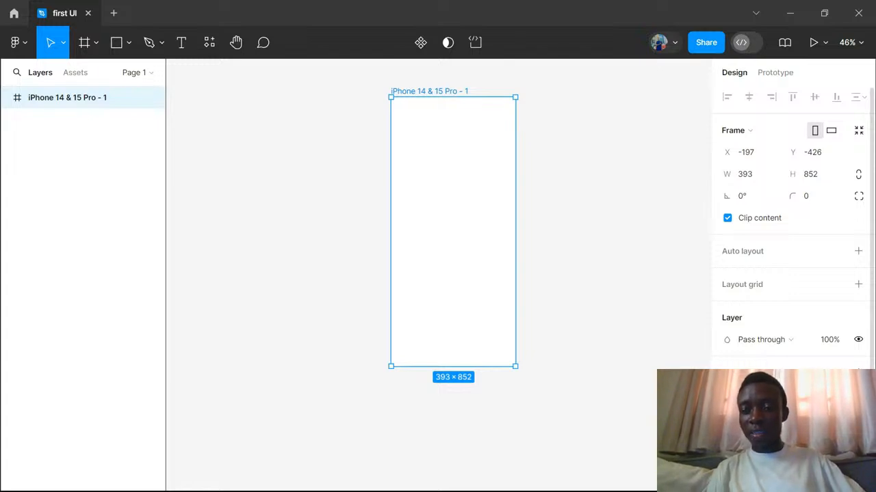
- Try out fill colours on the phone frame, keeping its fill at white, FFFFFF
key("Delete")
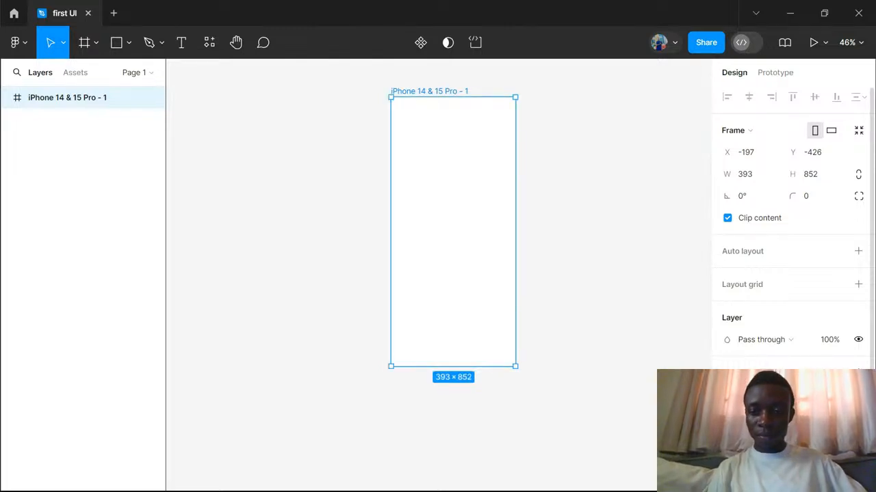
left_click(727, 395)
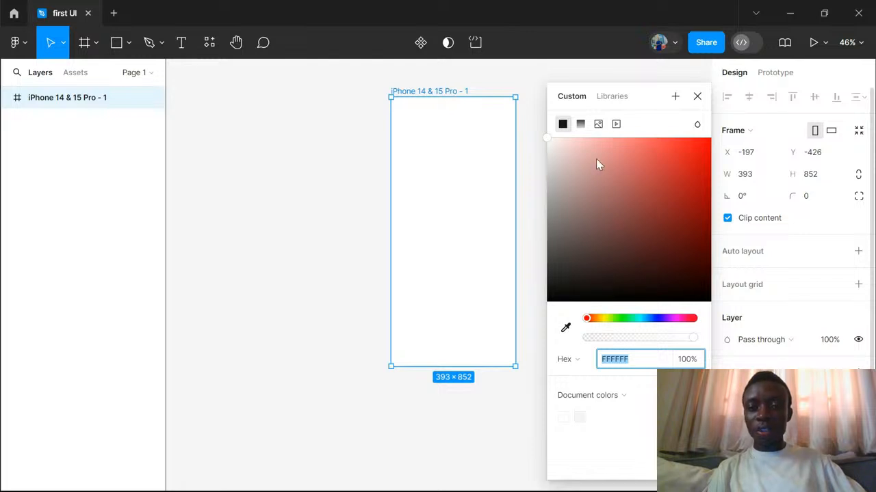
left_click_drag(596, 158, 544, 138)
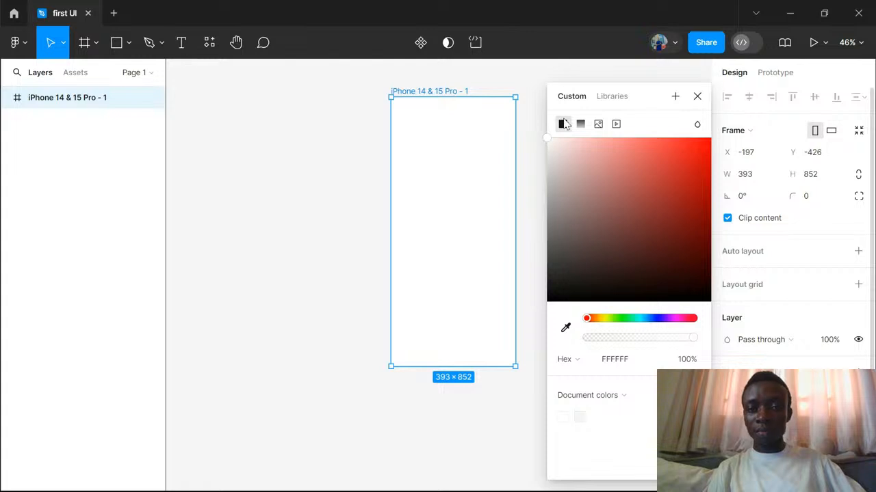
left_click(697, 97)
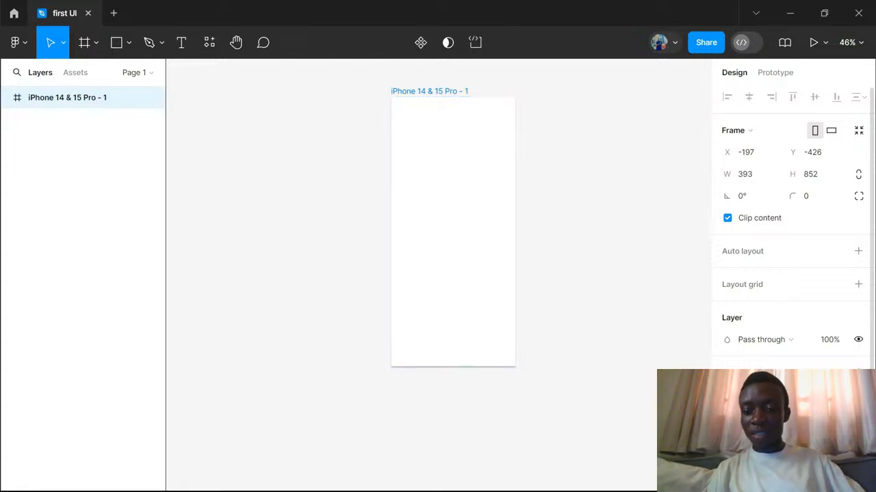
scroll(790, 274, "down", 2)
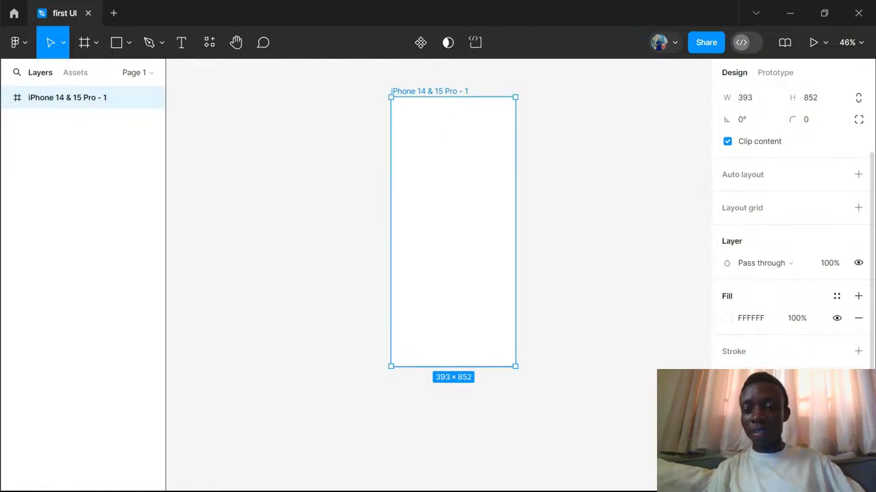
left_click(727, 318)
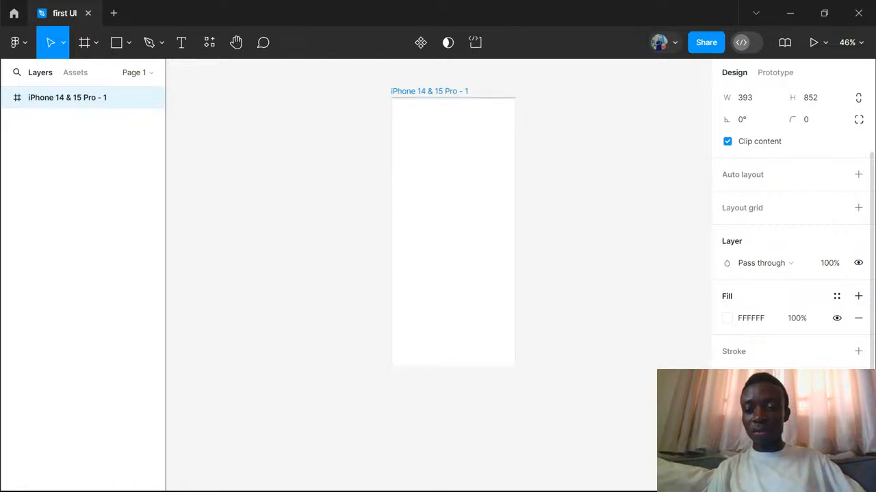
left_click(758, 406)
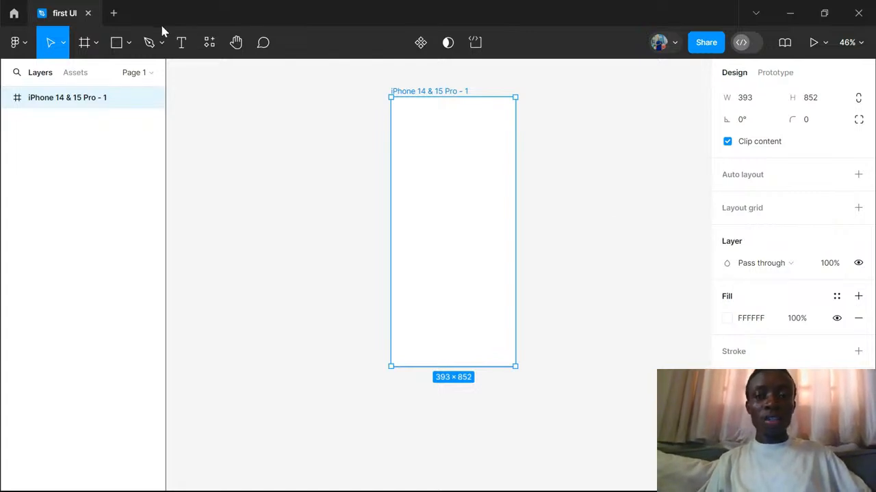
- Draw a rectangle about 283 × 169 in the upper part of the phone frame and fill it with red, FF0000
left_click(129, 44)
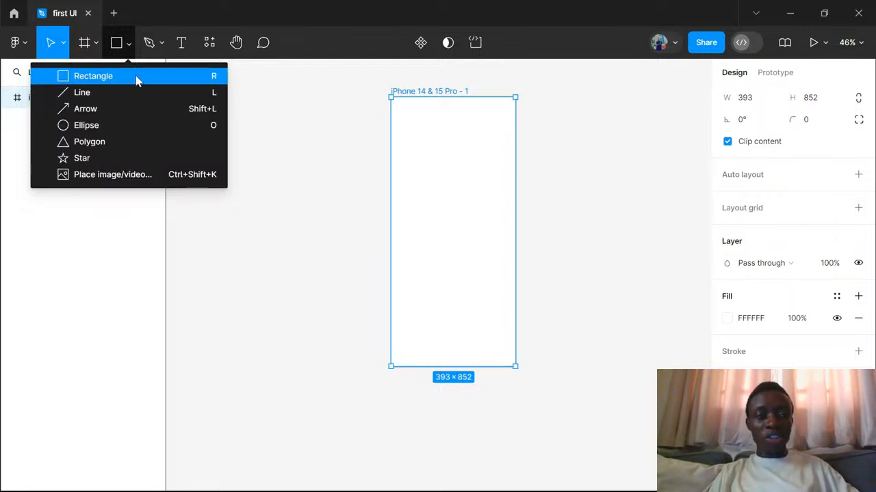
left_click(93, 76)
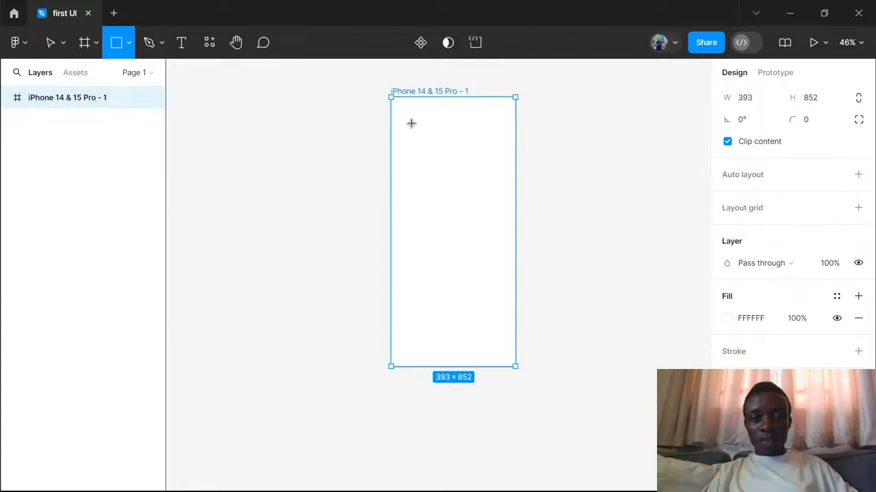
mouse_move(411, 123)
left_mouse_down()
mouse_move(433, 164)
mouse_move(469, 185)
mouse_move(500, 177)
left_mouse_up()
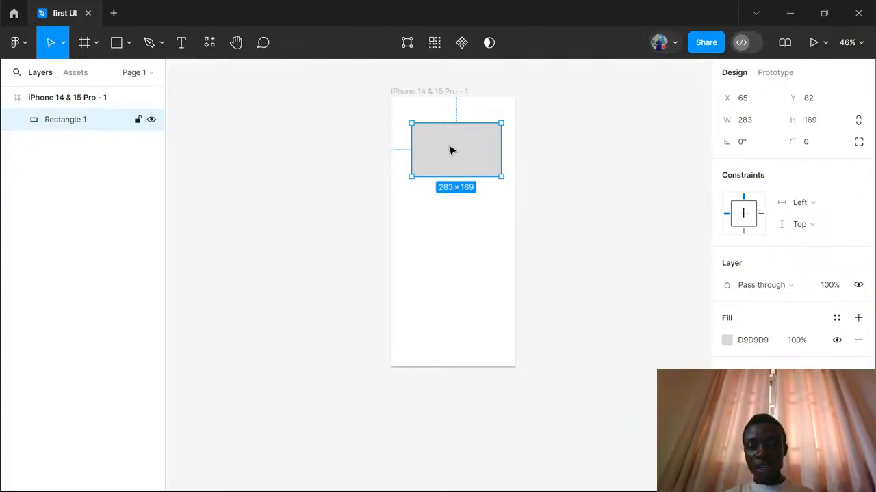
left_click(726, 340)
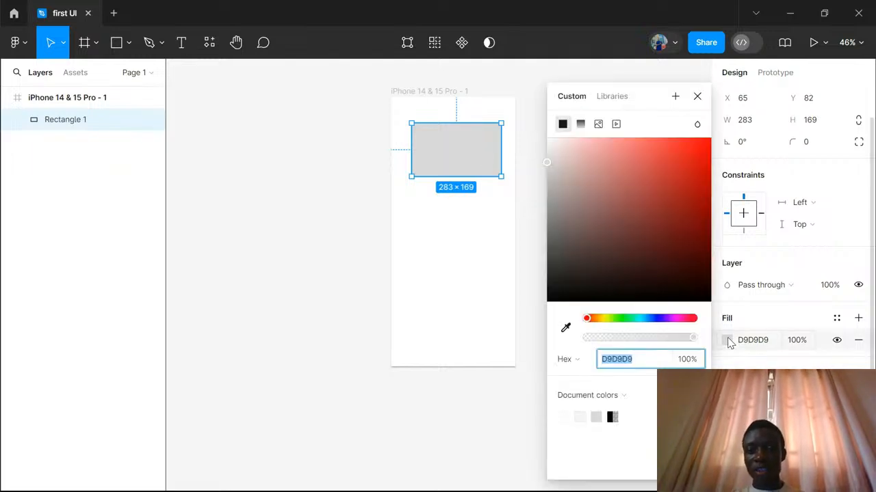
left_click_drag(610, 176, 730, 141)
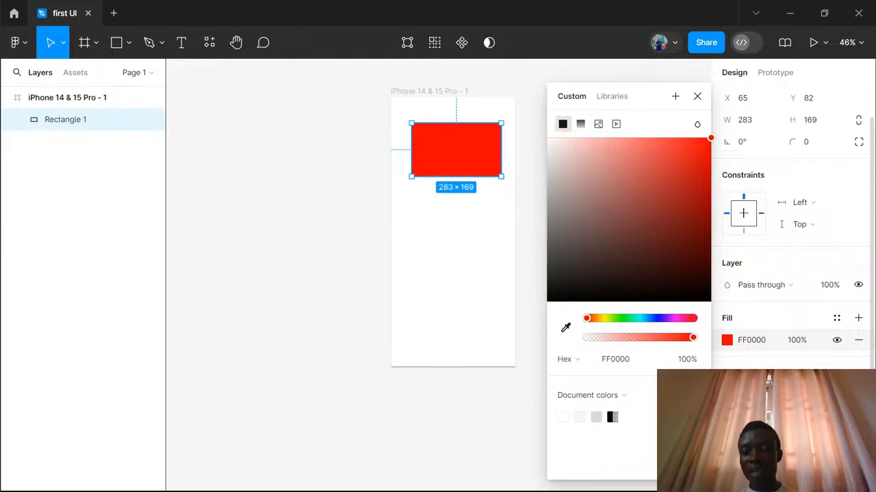
key("Escape")
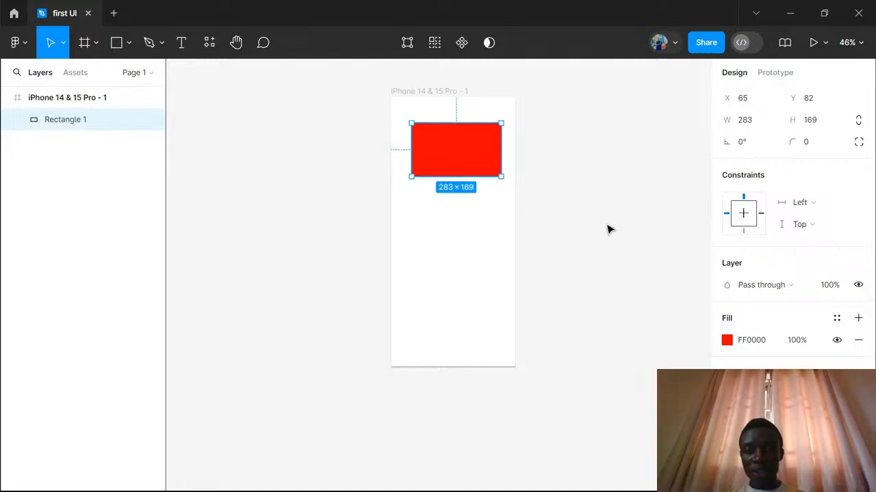
- Give the red rectangle a thick black inside stroke and fine-tune its thickness
scroll(500, 149, "up", 5)
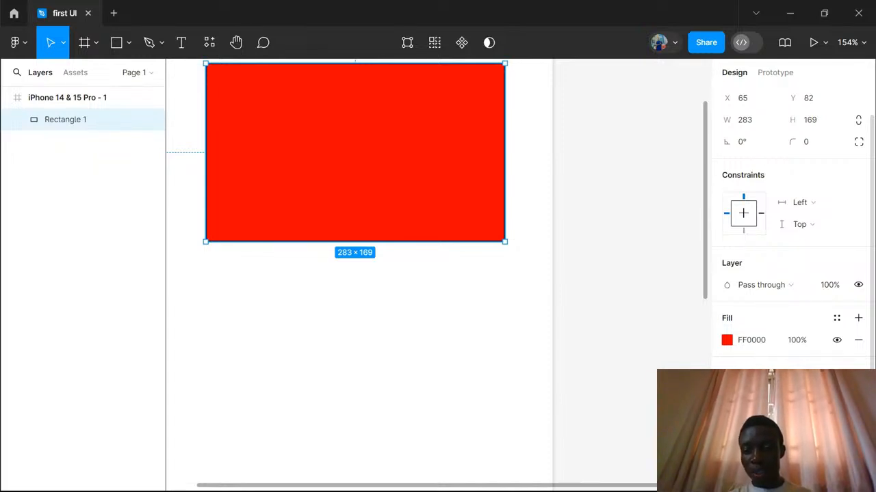
left_click_drag(784, 417, 795, 417)
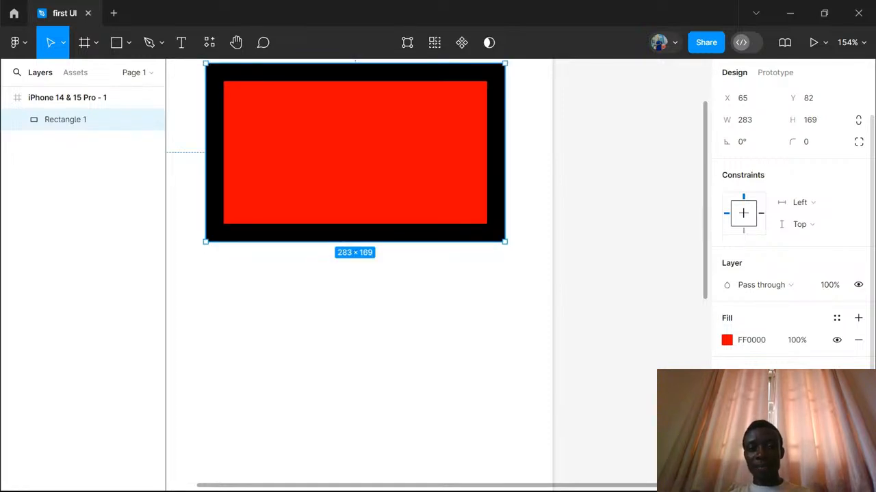
left_click_drag(783, 417, 778, 417)
key("Up")
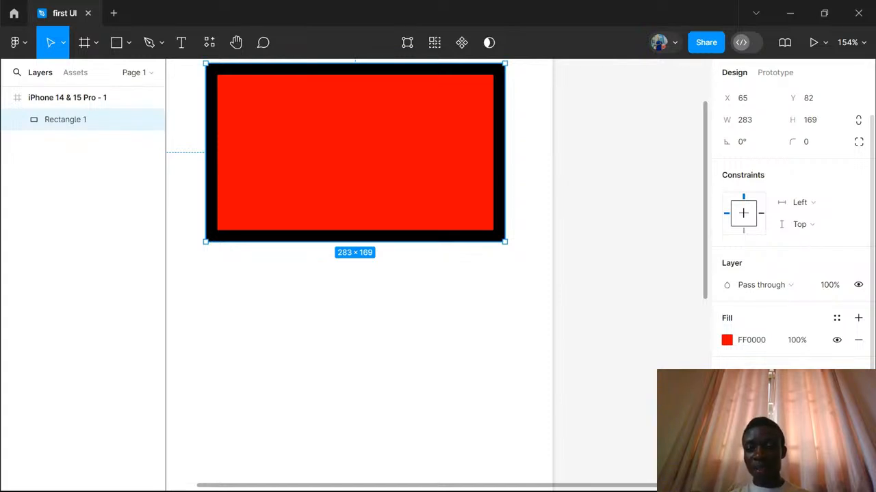
- Try the rectangle's stroke centred on its edge, set its position to outside, and deselect the rectangle
left_click(747, 434)
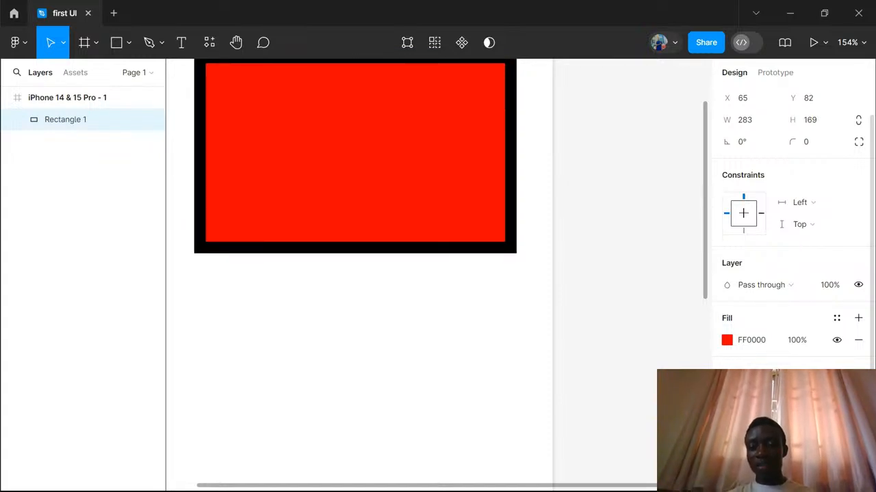
left_click(747, 385)
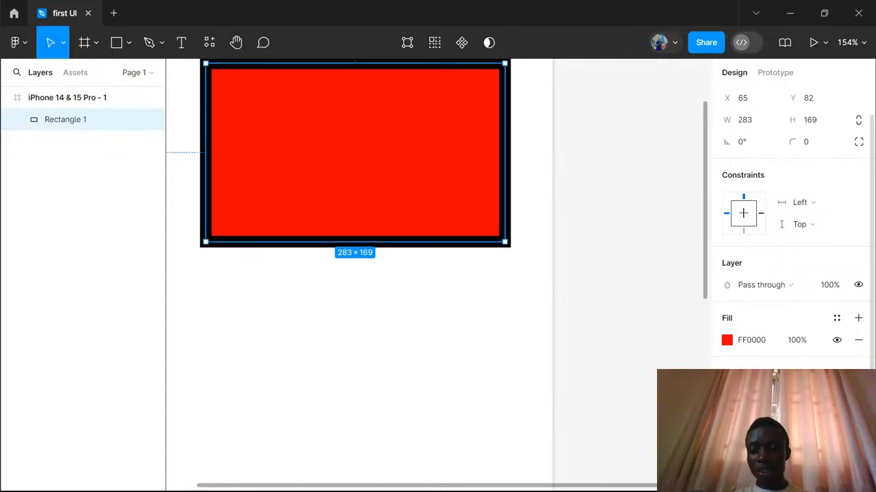
left_click(747, 433)
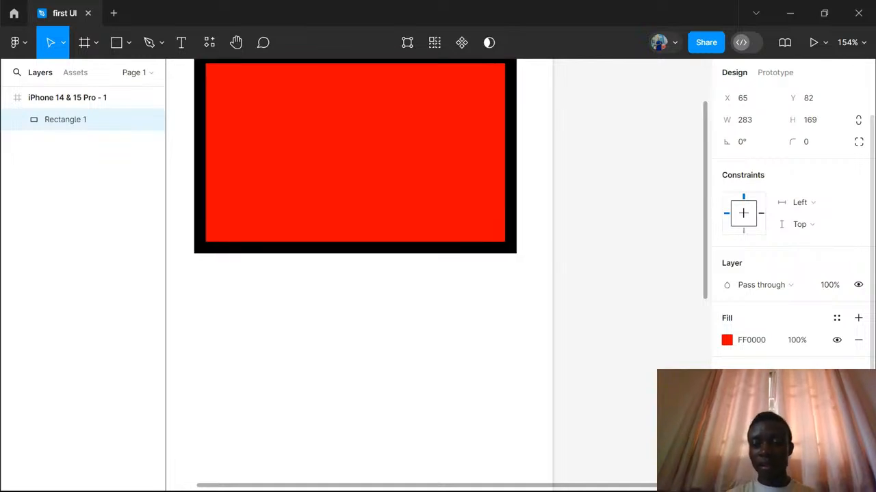
left_click(747, 450)
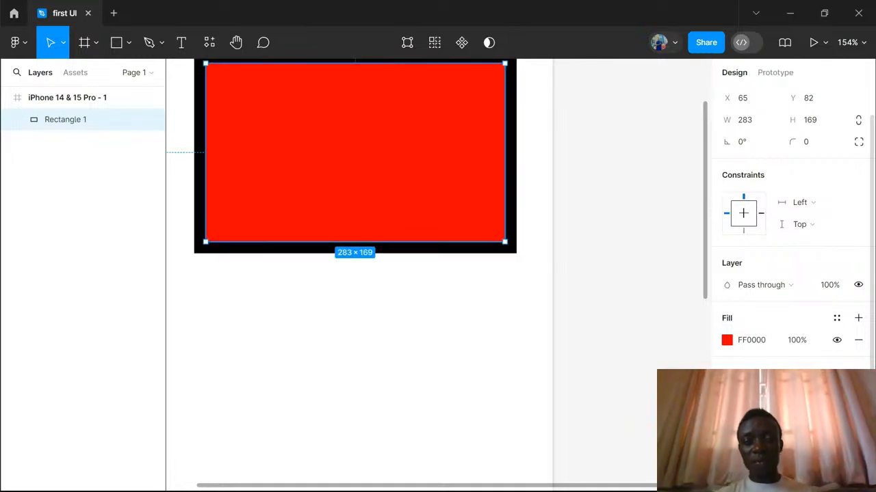
left_click(492, 300)
scroll(492, 300, "down", 4)
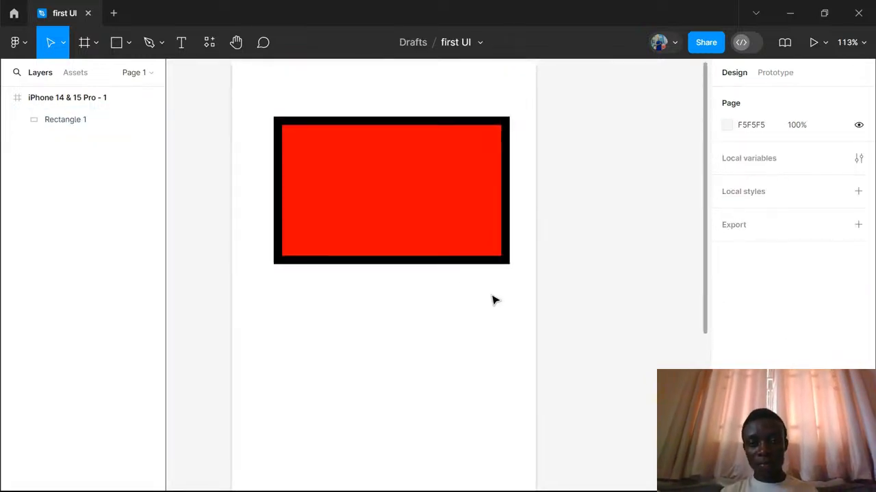
scroll(493, 299, "up", 2)
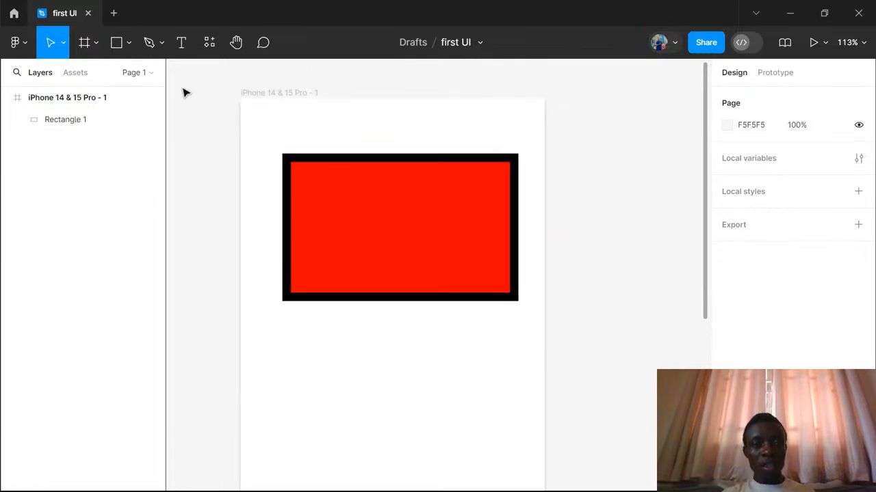
- Draw a line about 323 long sloping down to the right below the rectangle, and thicken its black stroke
left_click(129, 43)
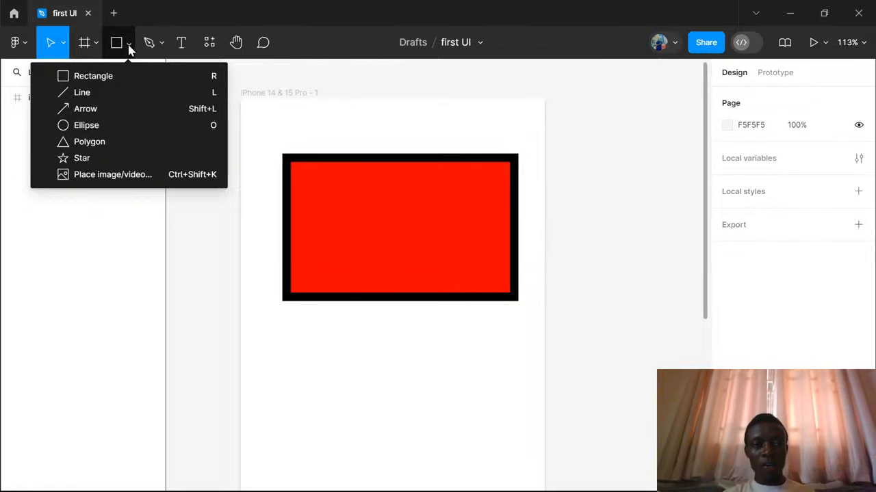
left_click(87, 96)
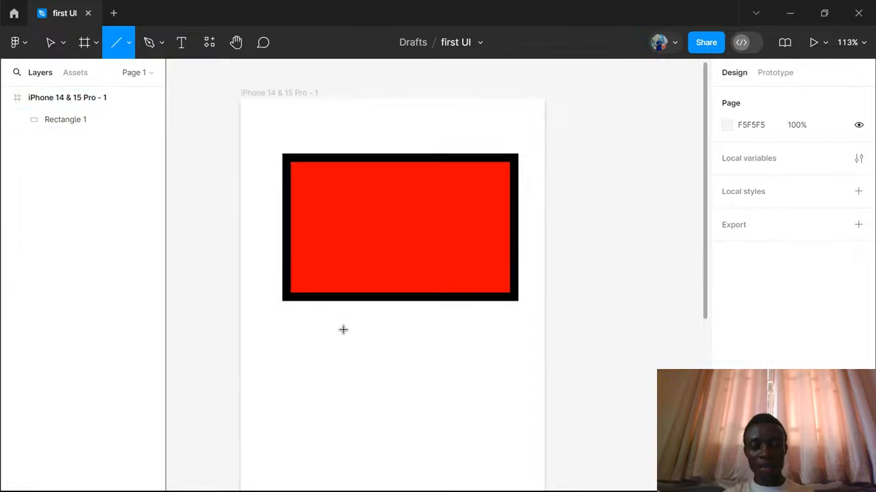
scroll(343, 331, "down", 3)
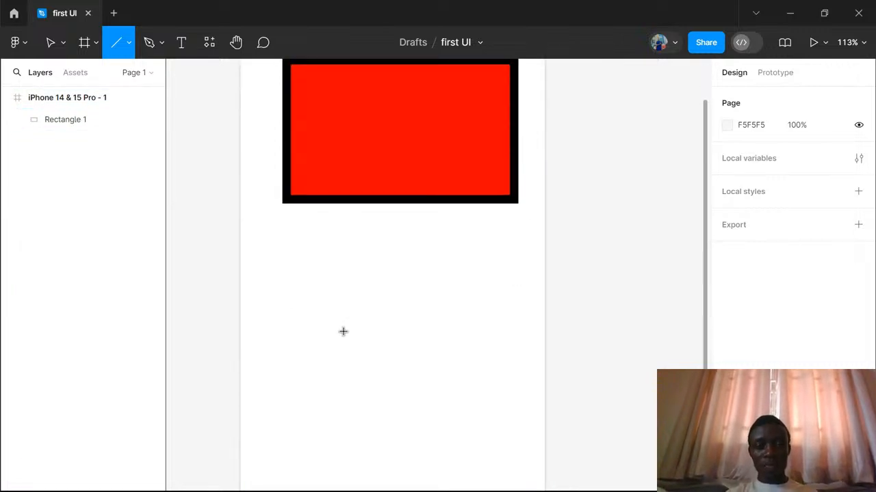
mouse_move(271, 241)
left_mouse_down()
mouse_move(433, 331)
mouse_move(475, 346)
mouse_move(504, 335)
left_mouse_up()
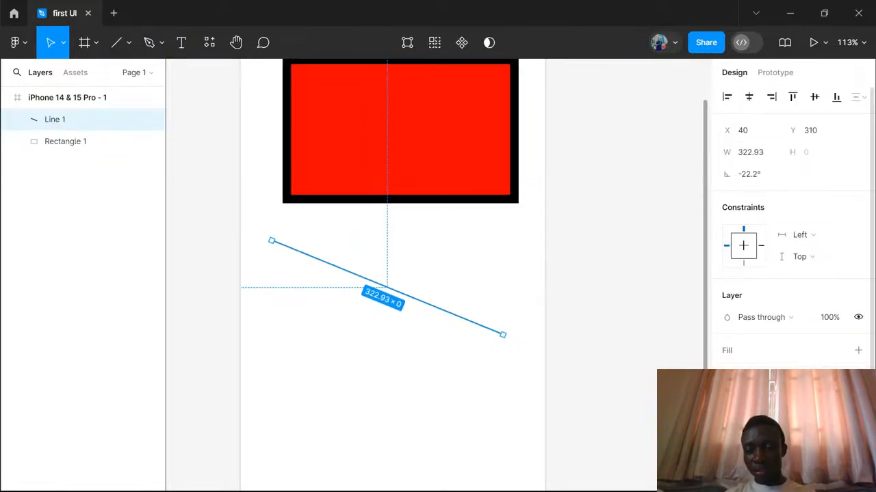
key("Return")
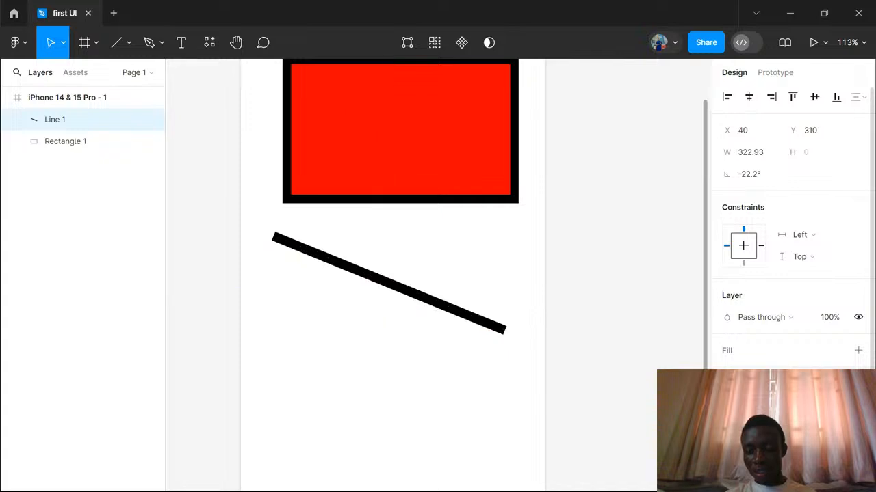
- Try a much thicker stroke on the sloping black line and reduce its thickness to 18
key("Up")
key("Up")
key("Up")
key("Up")
key("Up")
key("Up")
key("Up")
key("Up")
key("Up")
key("Up")
key("Up")
key("Up")
key("Up")
key("Up")
key("Up")
key("Up")
key("Up")
key("Up")
key("Up")
key("Up")
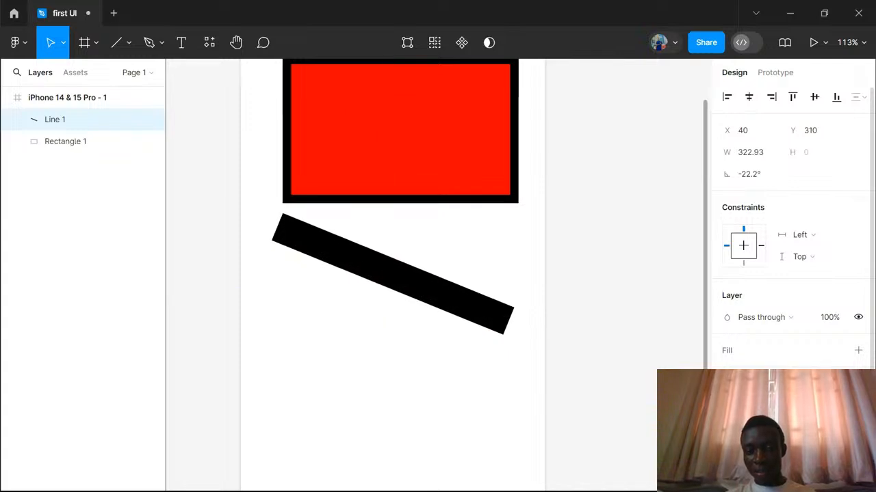
mouse_move(808, 427)
left_mouse_down()
mouse_move(785, 427)
mouse_move(794, 427)
left_mouse_up()
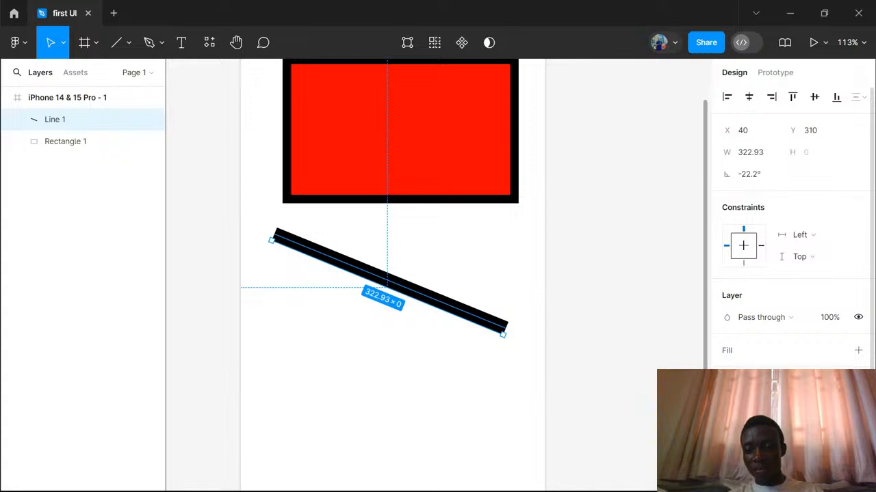
- Give the sloping black line rounded caps at both ends
left_click(751, 444)
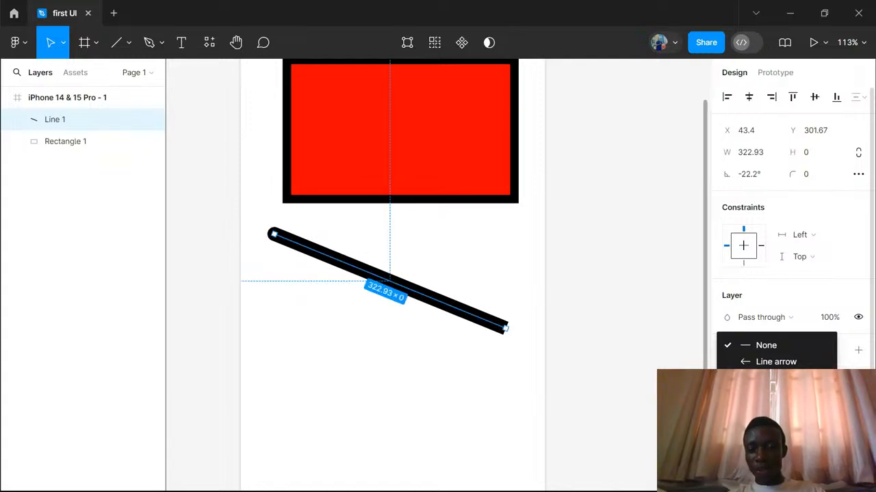
left_click(766, 454)
left_click(758, 468)
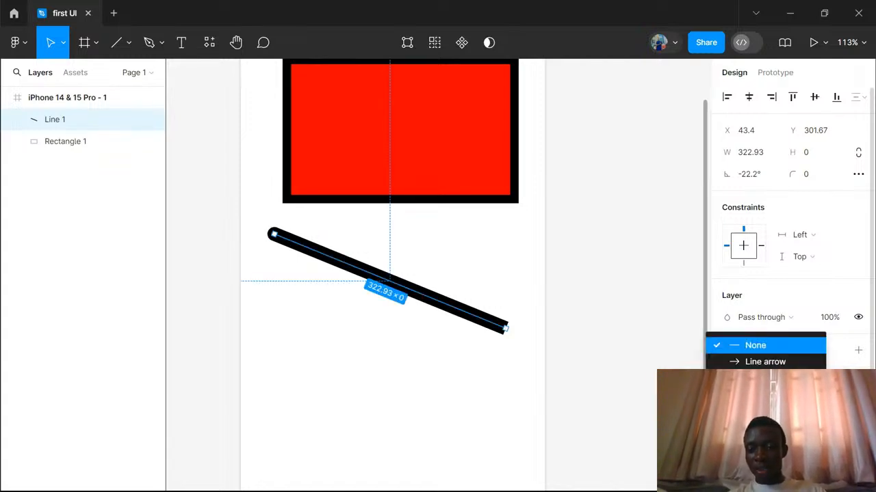
left_click(767, 455)
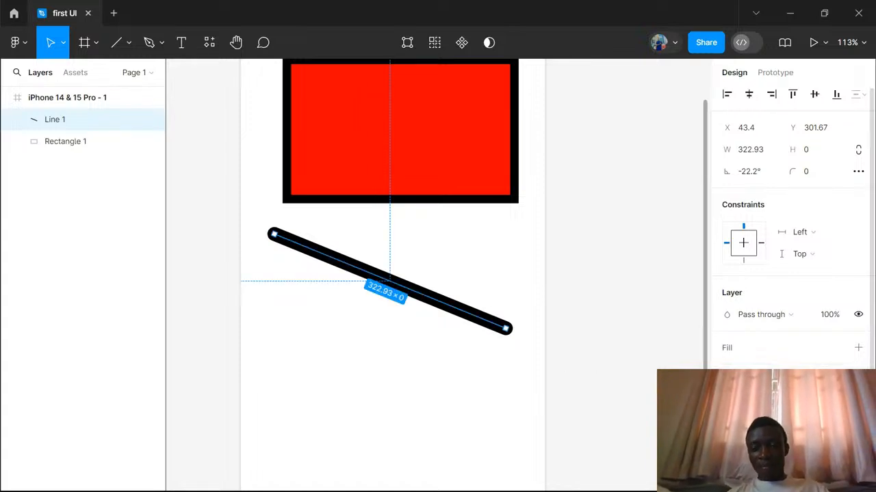
- Recolour the sloping line's stroke to a strong blue, 1200DB
scroll(739, 351, "down", 2)
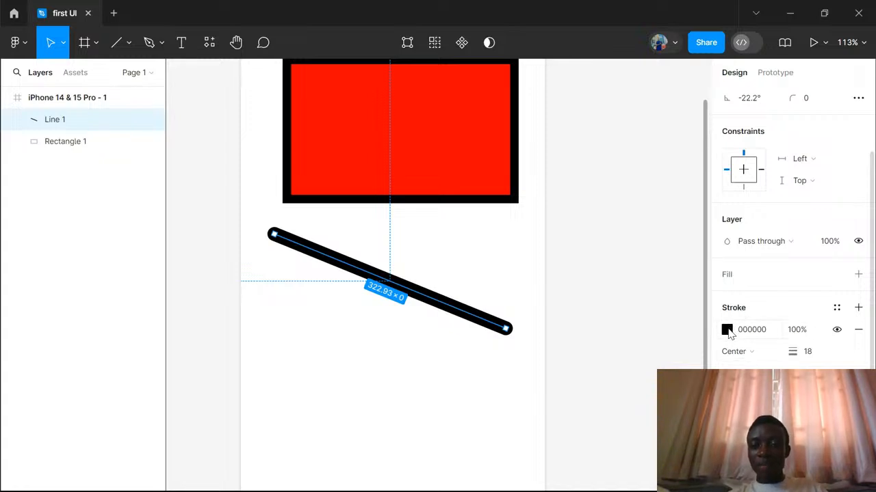
left_click(726, 330)
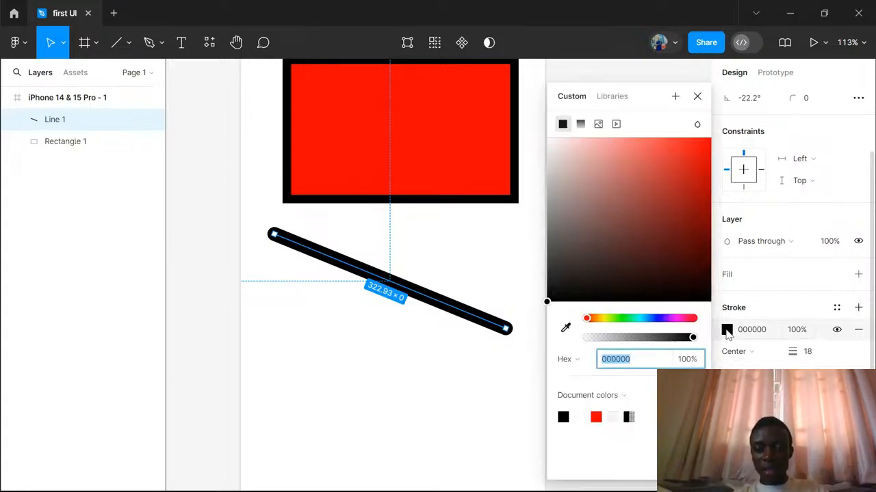
mouse_move(653, 221)
left_mouse_down()
mouse_move(678, 282)
mouse_move(709, 297)
mouse_move(687, 293)
mouse_move(675, 141)
mouse_move(689, 268)
mouse_move(710, 286)
mouse_move(684, 272)
left_mouse_up()
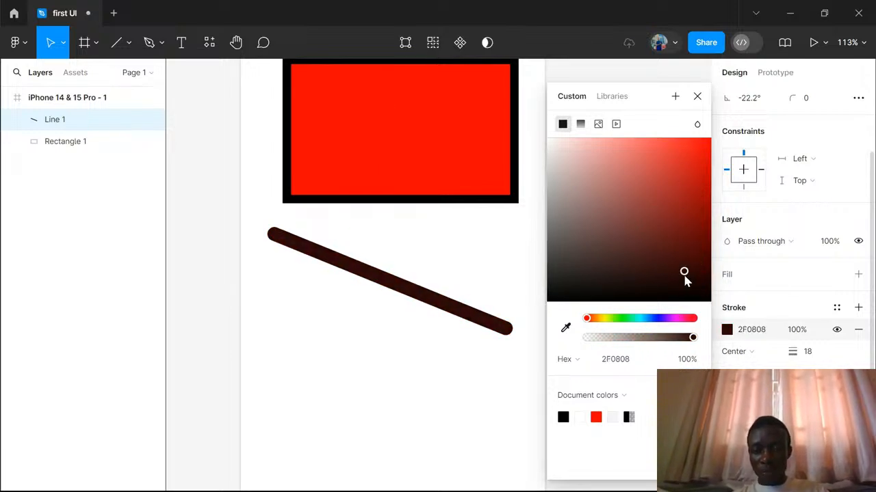
mouse_move(588, 323)
left_mouse_down()
mouse_move(695, 326)
mouse_move(658, 327)
left_mouse_up()
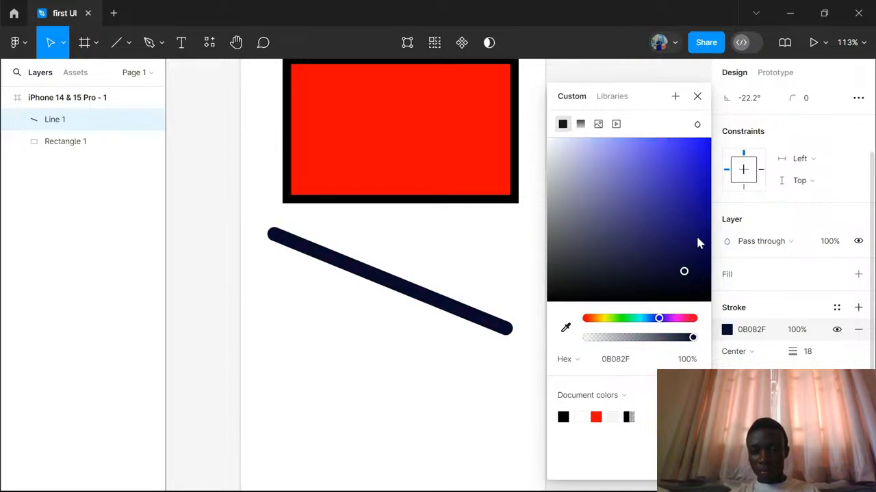
left_click_drag(698, 240, 725, 165)
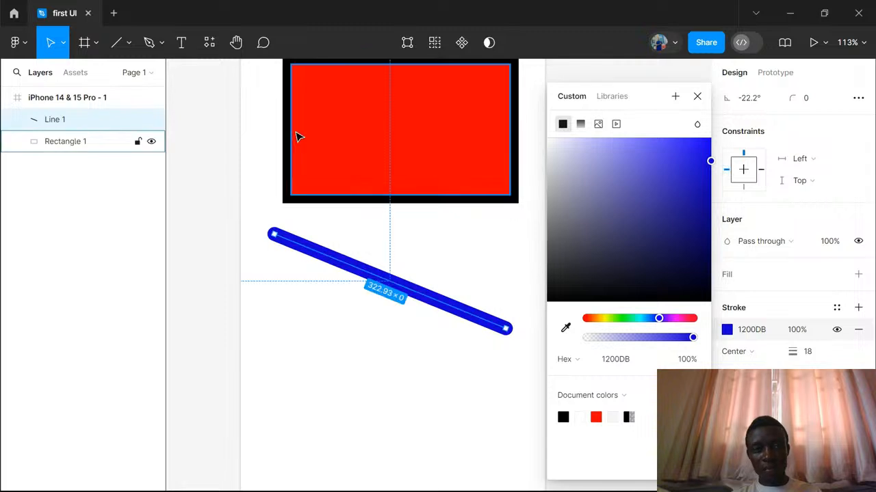
- Draw a nearly circular ellipse about 139 × 138 below the blue line
left_click(130, 44)
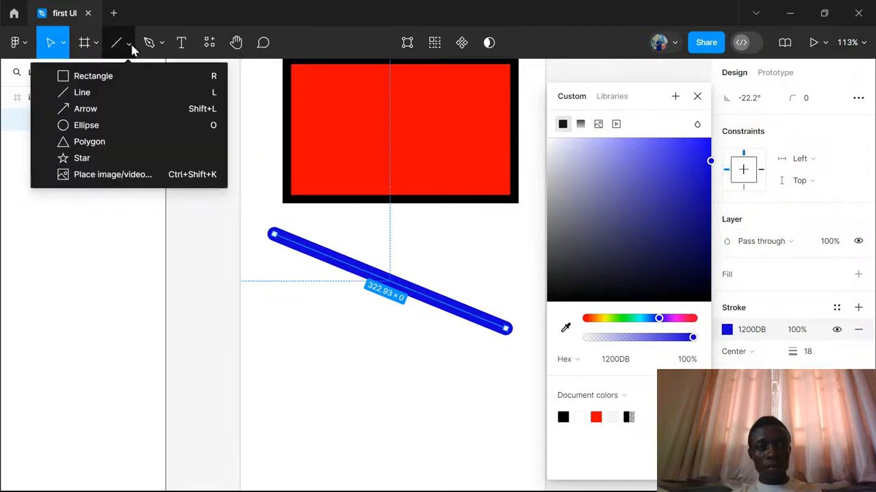
left_click(89, 127)
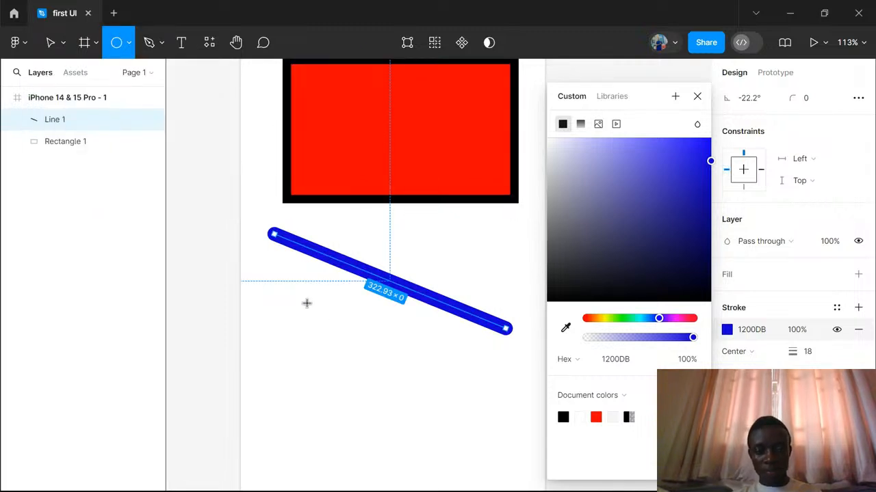
mouse_move(305, 303)
left_mouse_down()
mouse_move(426, 390)
mouse_move(422, 410)
mouse_move(413, 409)
left_mouse_up()
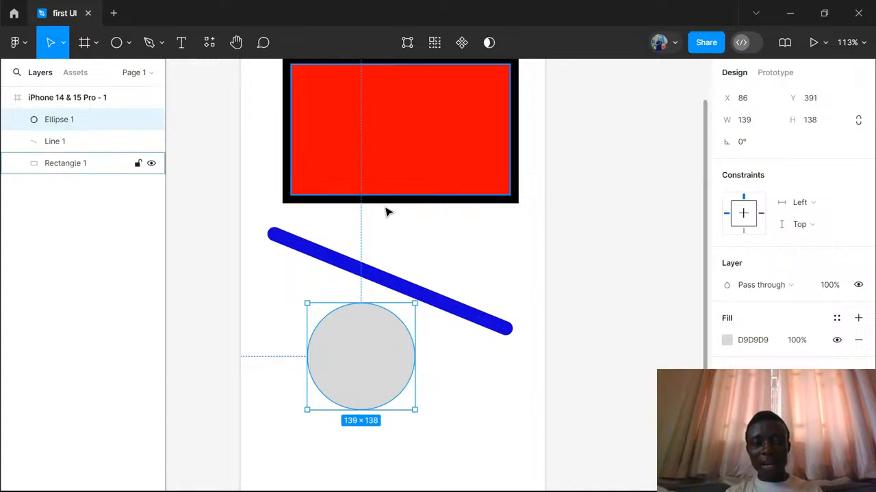
- Draw a square about 112 × 112 to the right of the grey circle
left_click(129, 44)
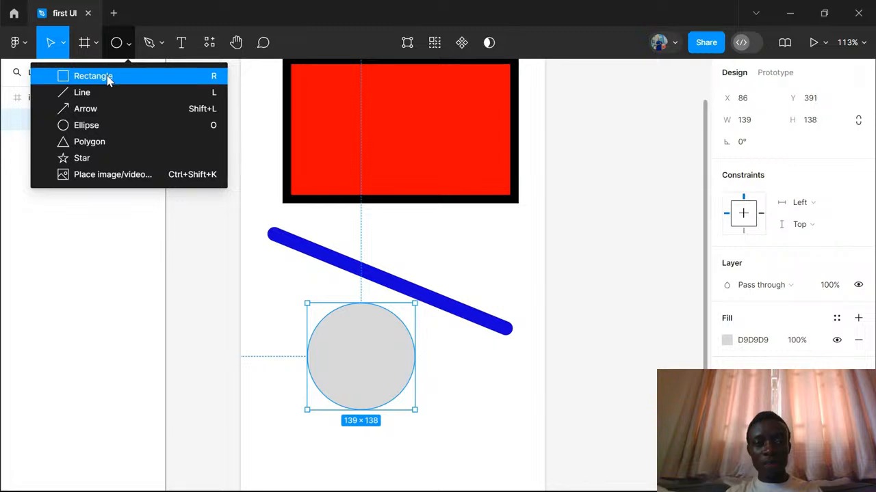
left_click(107, 79)
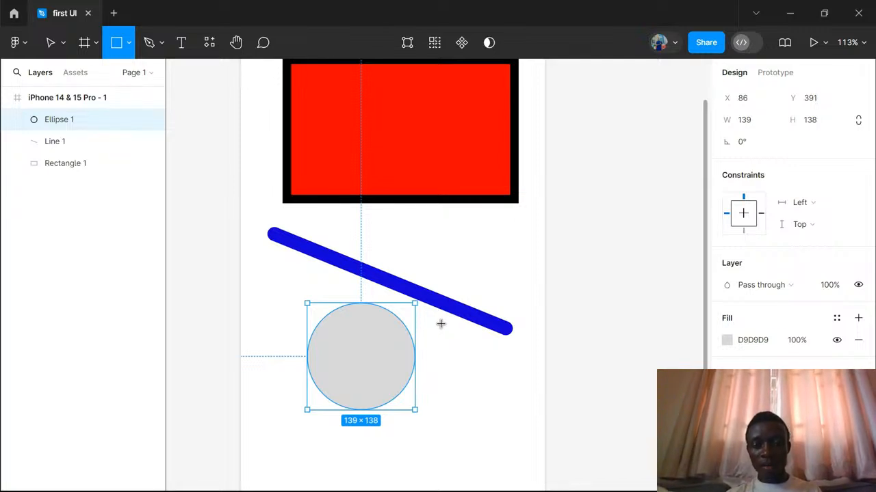
left_click_drag(441, 323, 527, 410)
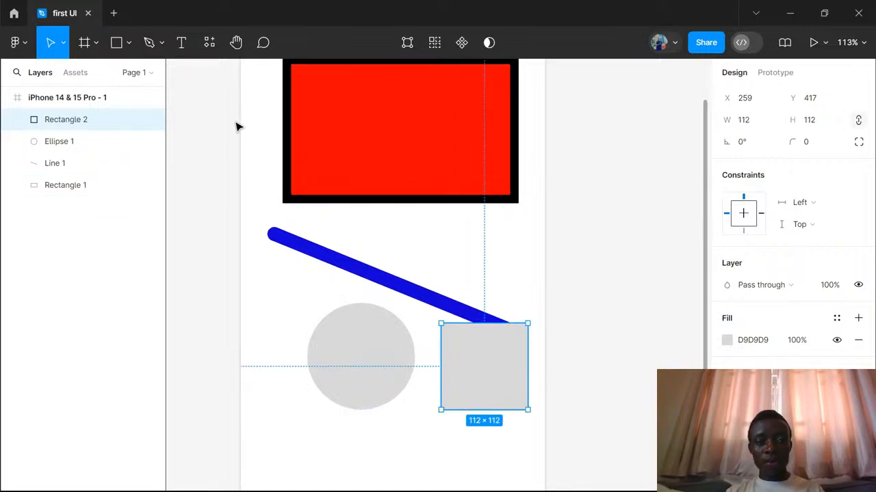
- Draw a perfect circle about 122 × 122 over the middle of the blue line, just below the red rectangle
left_click(129, 43)
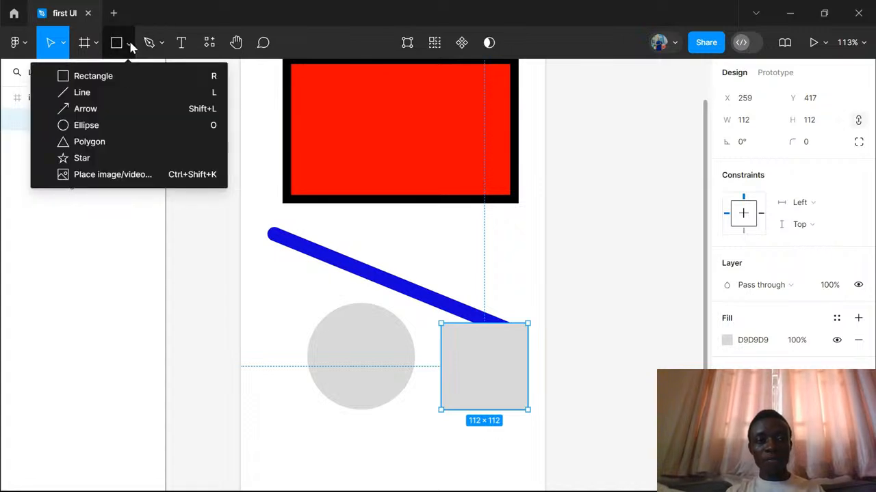
left_click(104, 128)
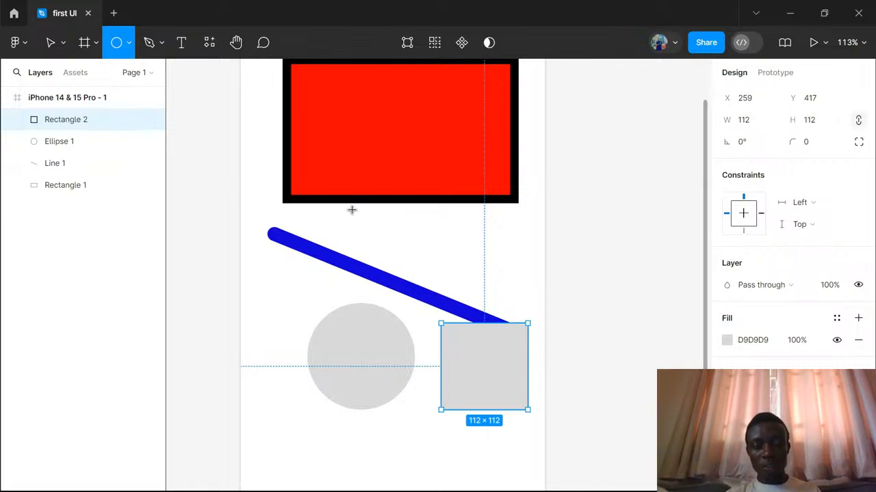
left_click_drag(352, 209, 448, 302)
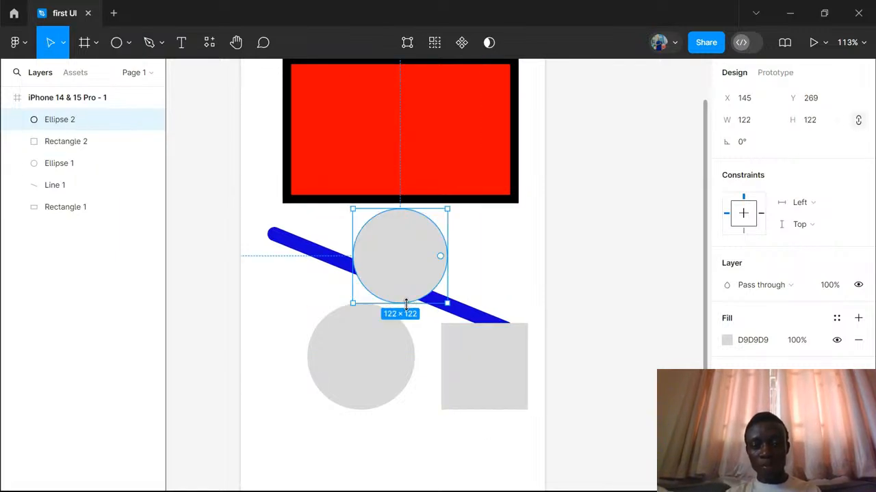
- Draw a triangle with the Polygon tool, about 194 × 194, in the frame's empty lower area and try adjusting its corner count
scroll(535, 292, "down", 3)
scroll(534, 292, "left", 2)
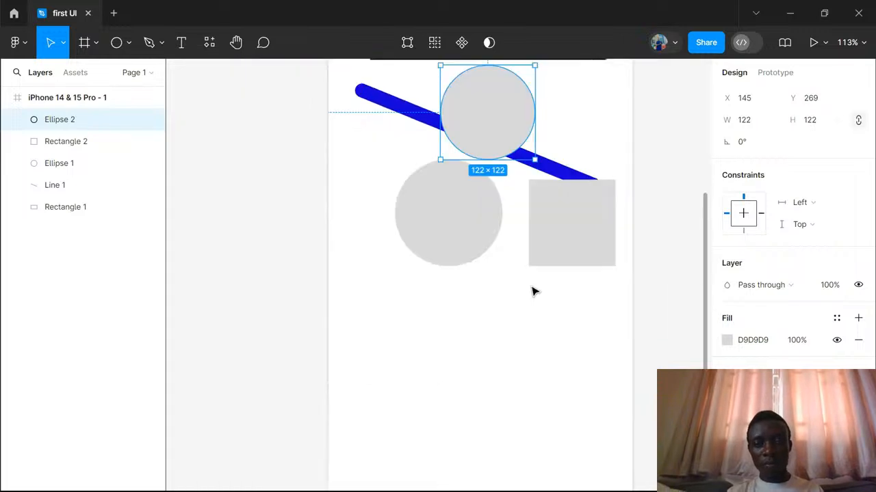
scroll(534, 292, "down", 3)
scroll(534, 292, "down", 3)
scroll(531, 290, "right", 3)
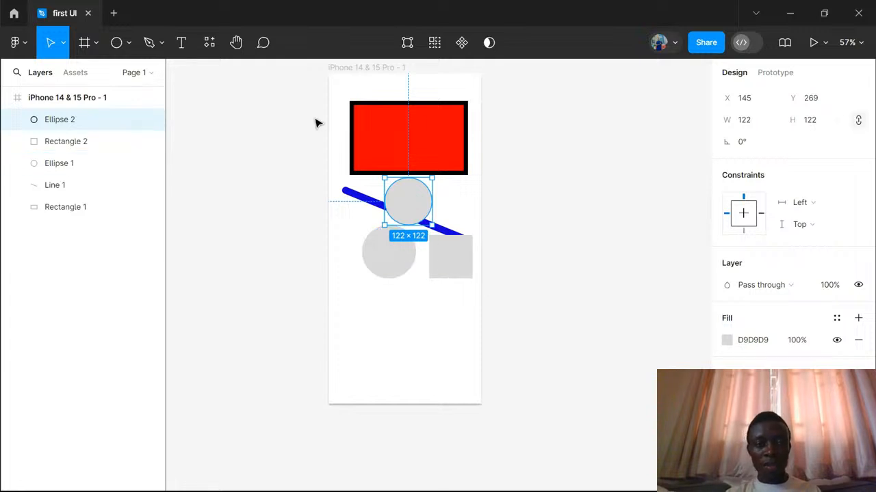
left_click(129, 44)
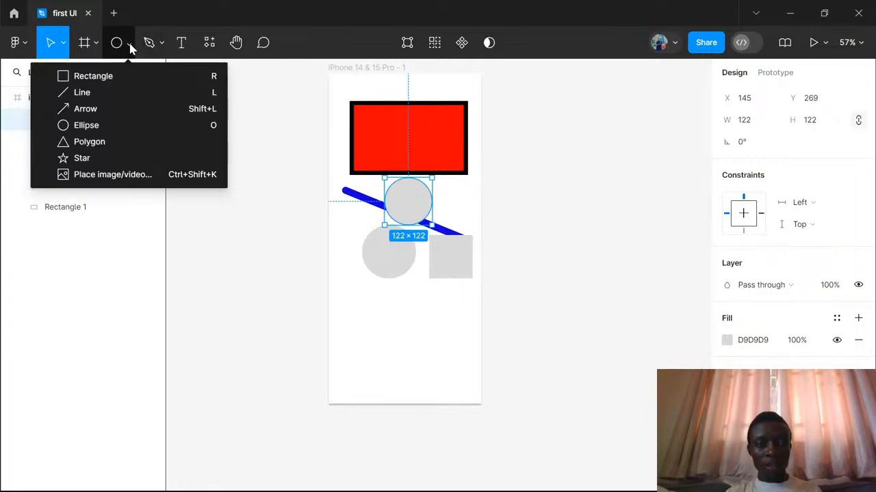
left_click(112, 147)
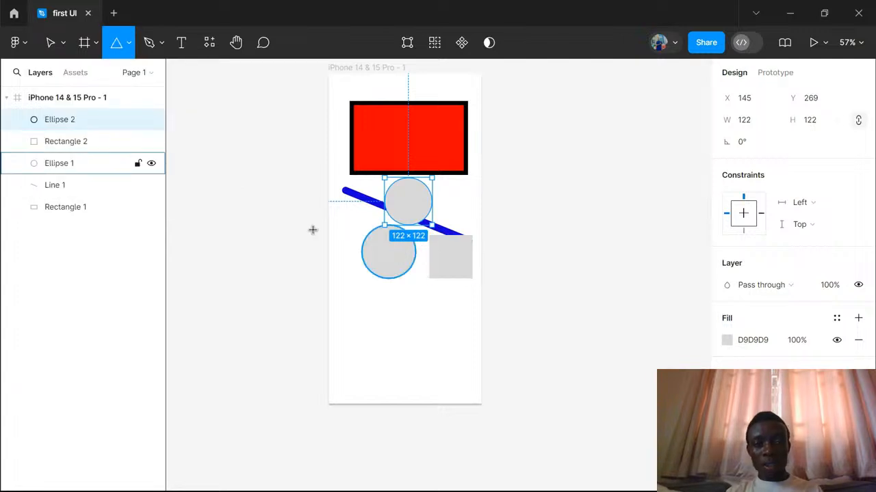
scroll(388, 318, "down", 2)
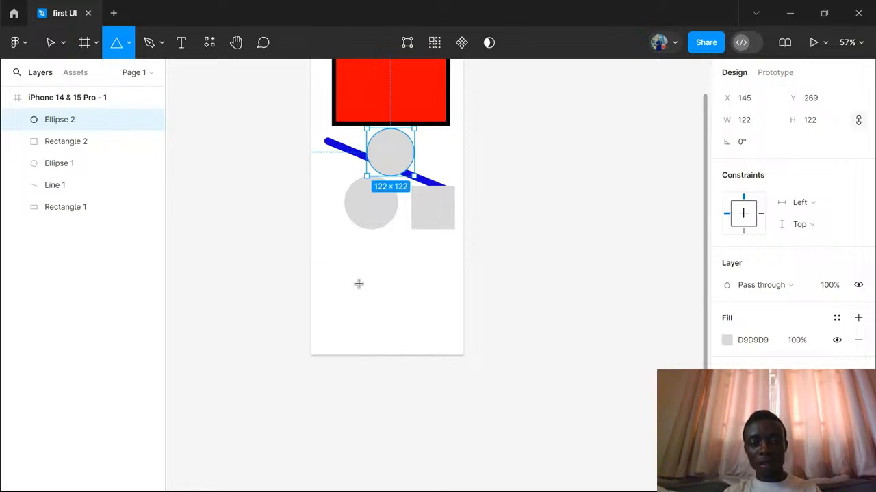
left_click_drag(339, 253, 402, 329)
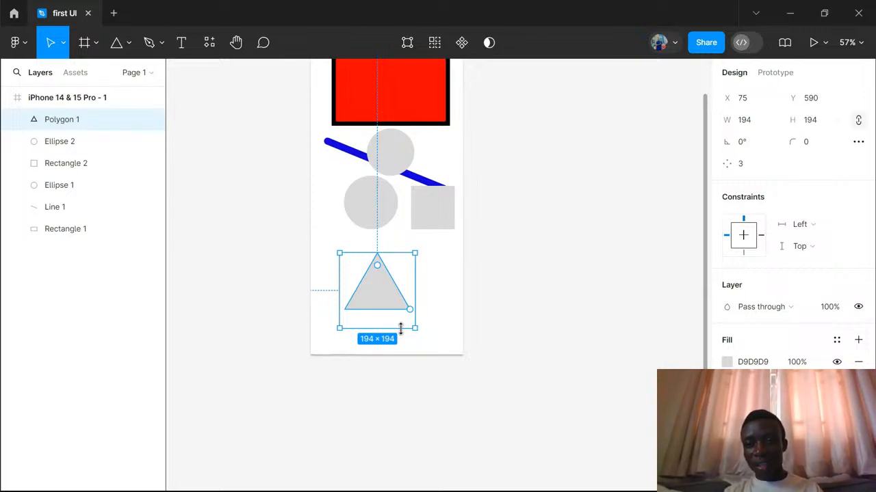
left_click(733, 165)
mouse_move(741, 166)
left_mouse_down()
mouse_move(847, 167)
mouse_move(718, 164)
mouse_move(733, 165)
left_mouse_up()
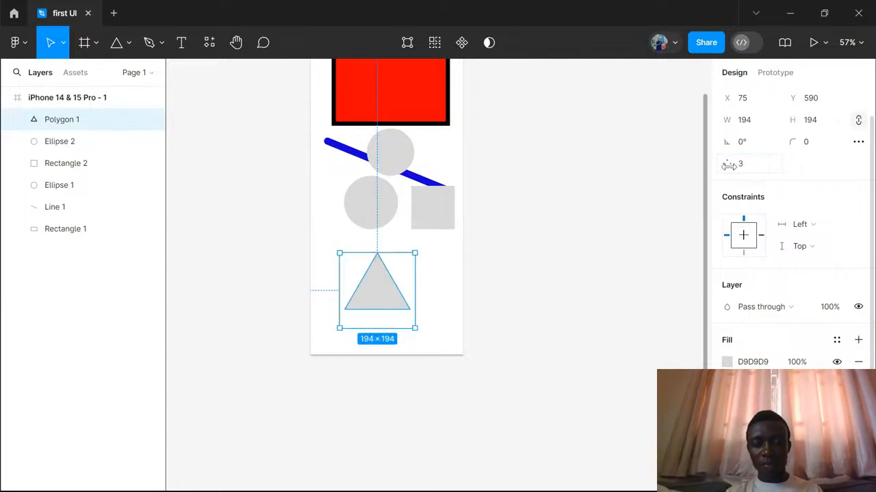
- Draw a small five-pointed star to the right of the triangle and enlarge it to about 56 × 58
left_click(128, 42)
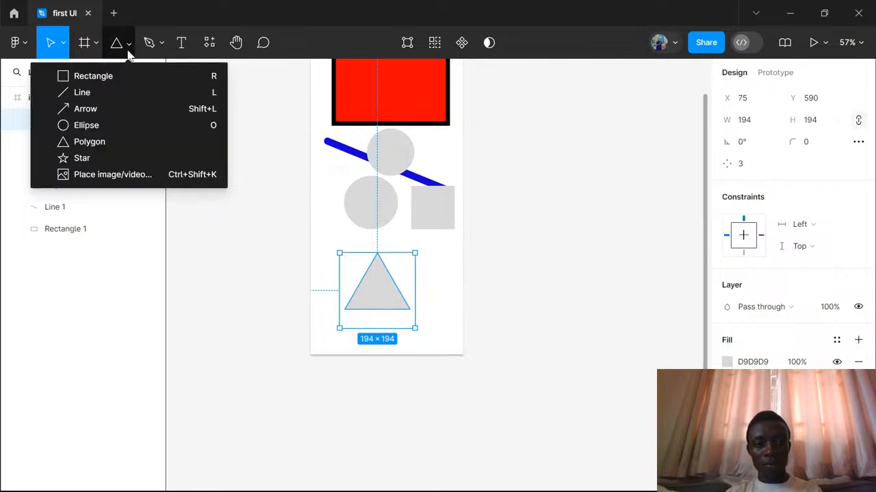
left_click(82, 158)
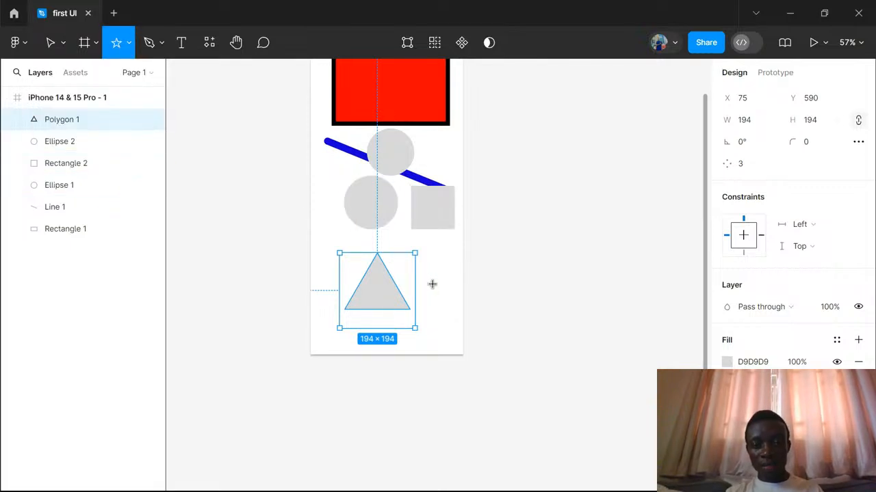
left_click_drag(432, 283, 424, 274)
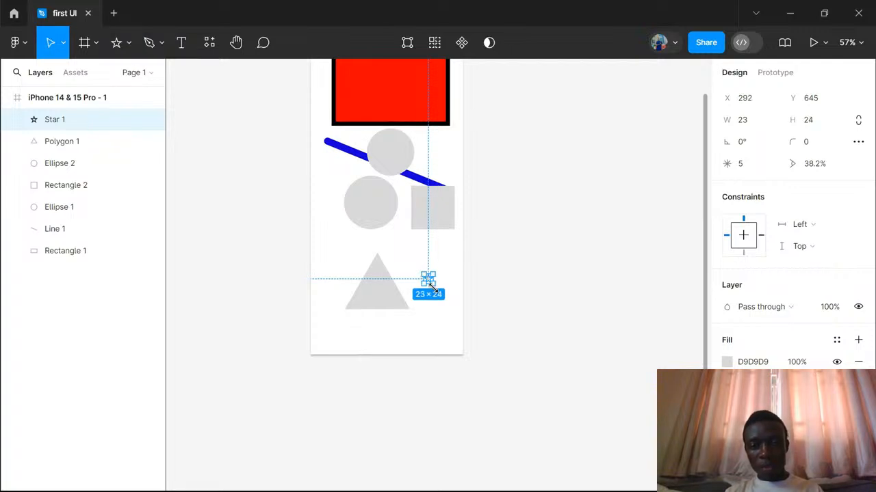
scroll(438, 293, "up", 5)
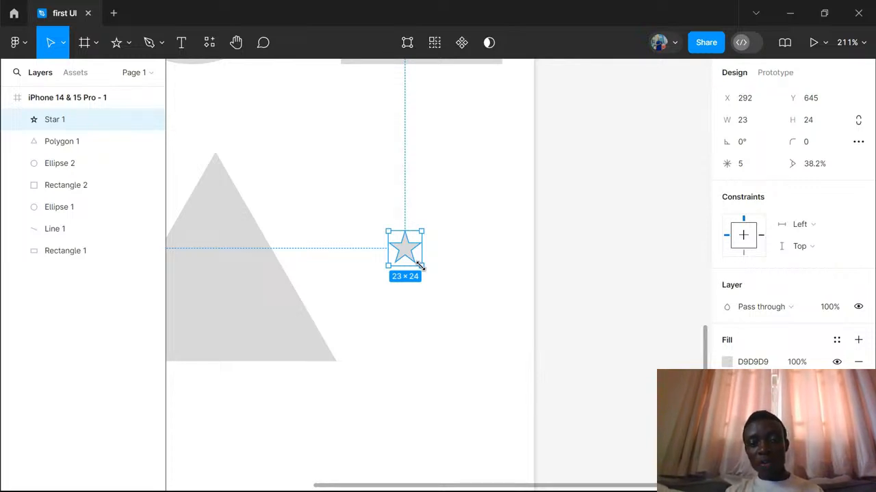
left_click_drag(435, 280, 461, 314)
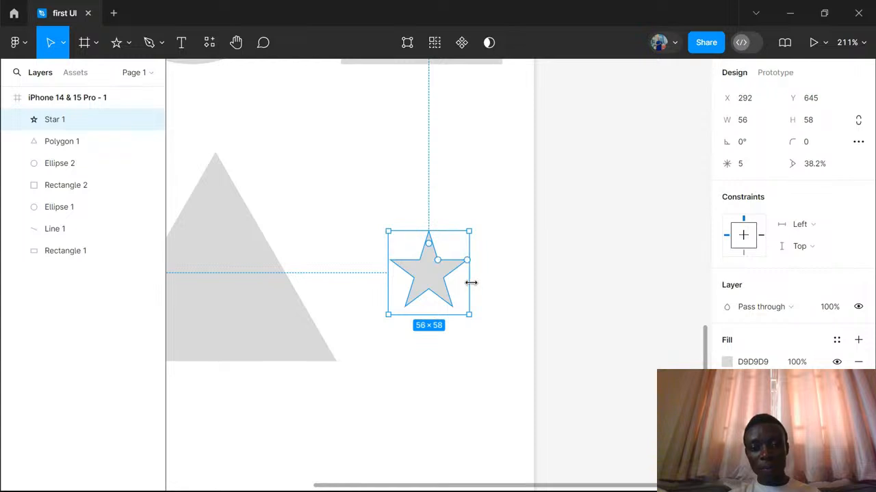
- Add a drop shadow effect to the star
scroll(530, 297, "down", 1)
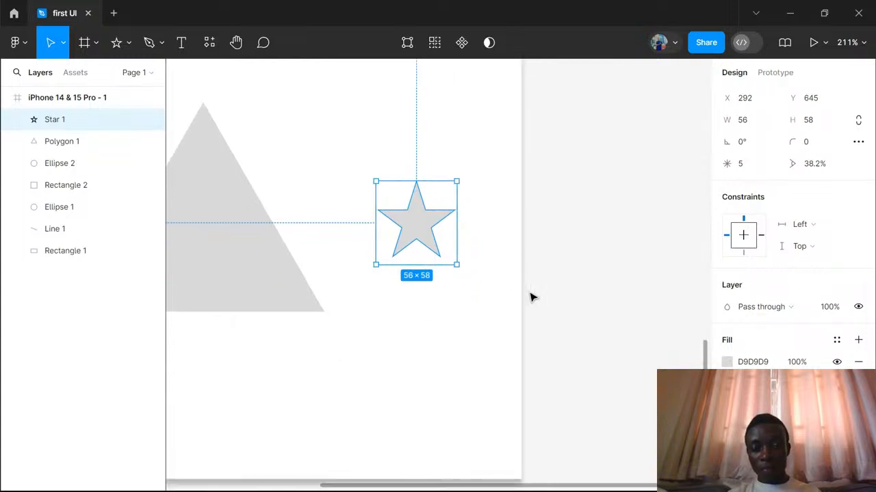
scroll(530, 297, "down", 3)
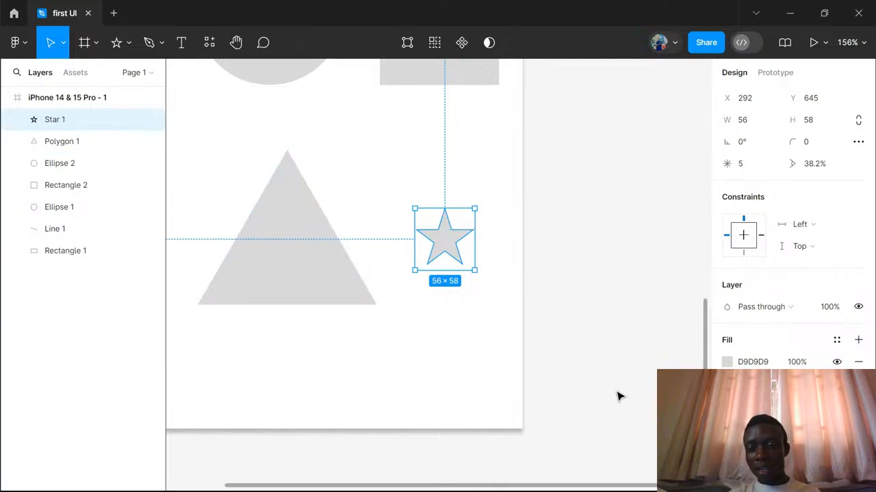
scroll(792, 231, "down", 1)
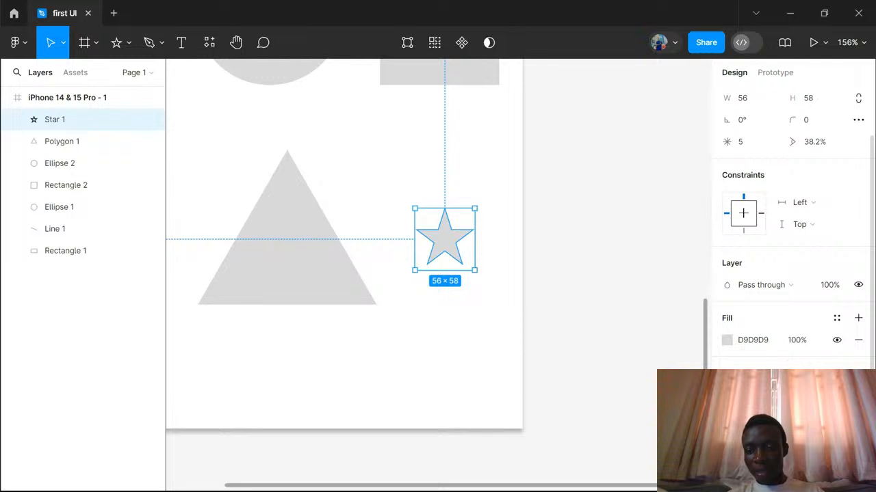
left_click(858, 405)
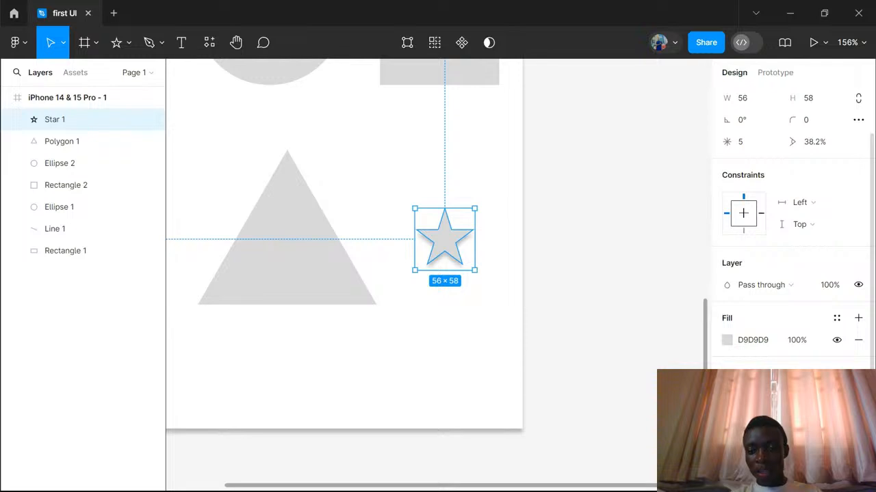
- Set the star's drop shadow to an X offset of 6, a Y offset of 8 and a blur of 10
left_click(727, 427)
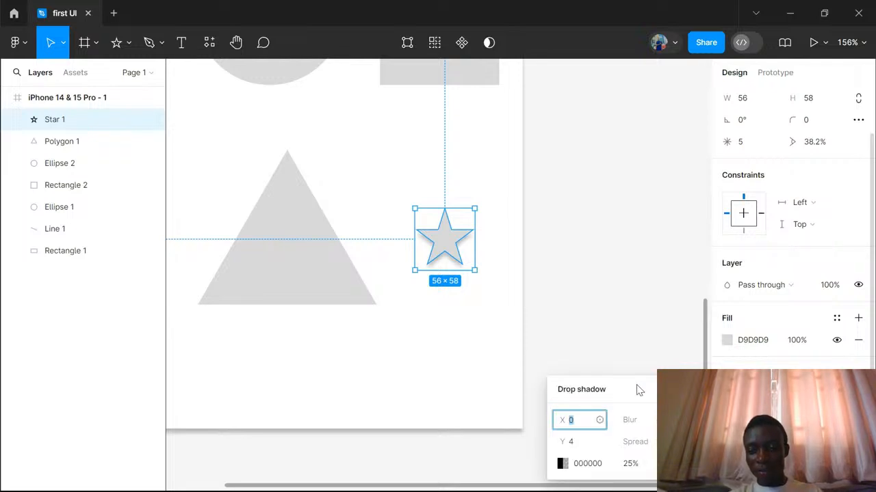
left_click_drag(634, 390, 623, 259)
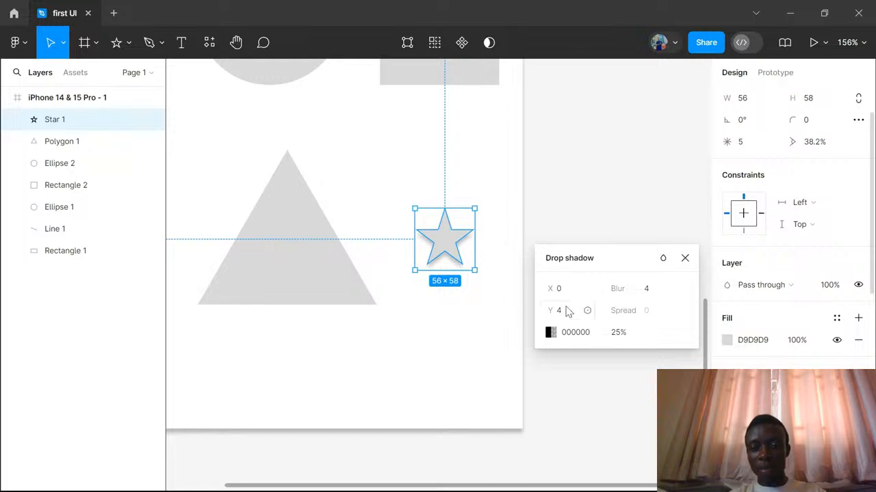
left_click_drag(554, 311, 559, 287)
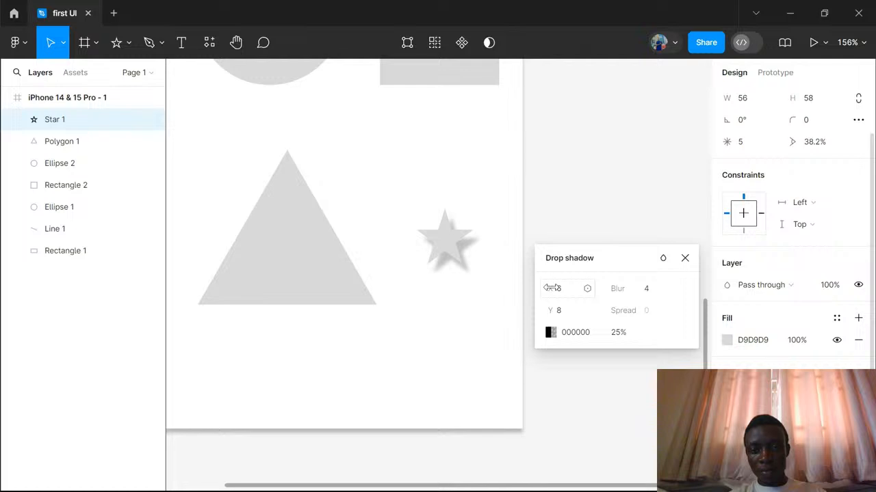
left_click(646, 290)
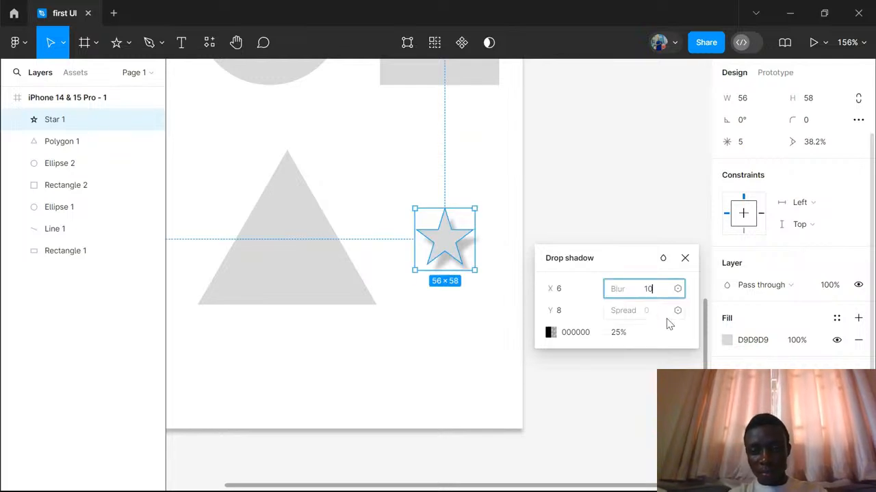
key("Return")
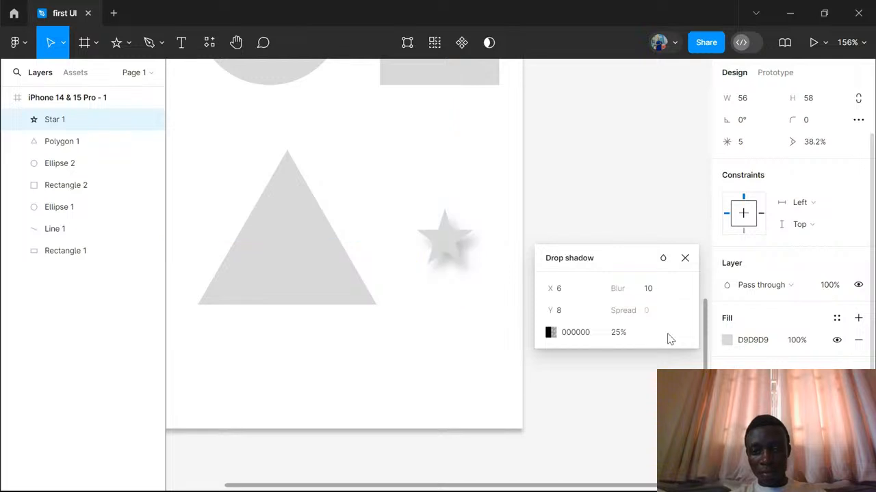
- Try a blur of 1 on the star's drop shadow, restore it to 10 and close the shadow settings
left_click(650, 290)
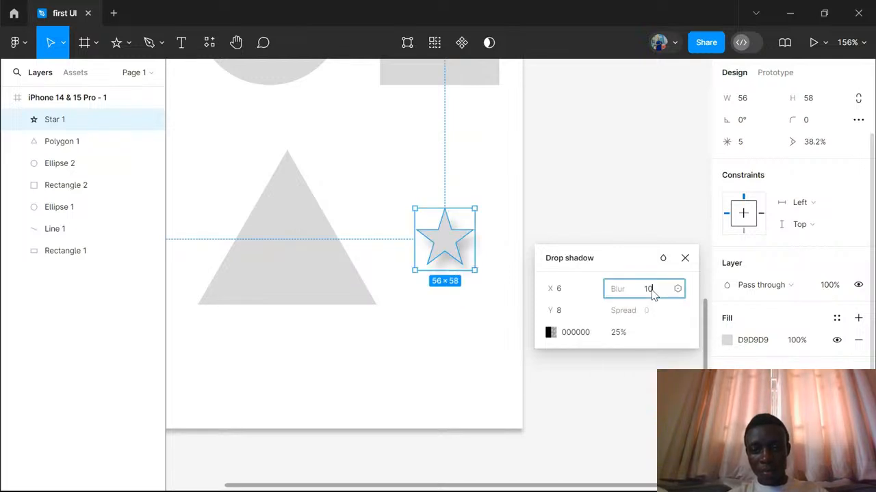
type("1")
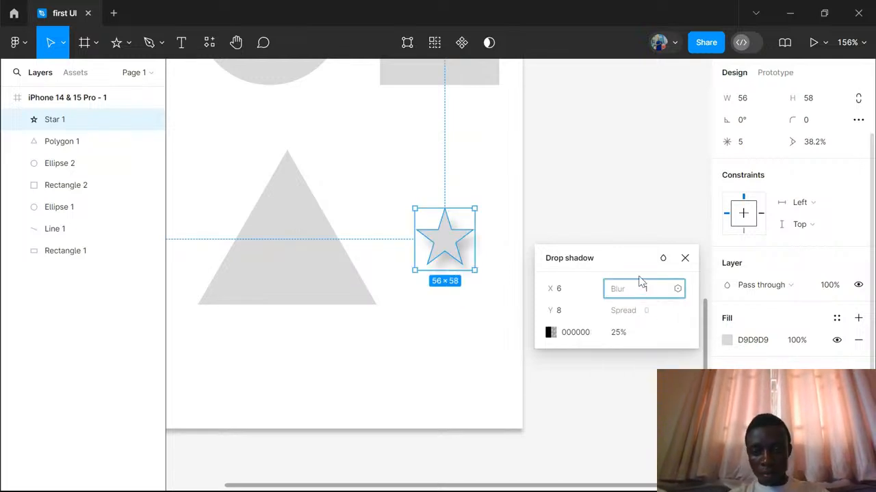
key("Return")
left_click(647, 289)
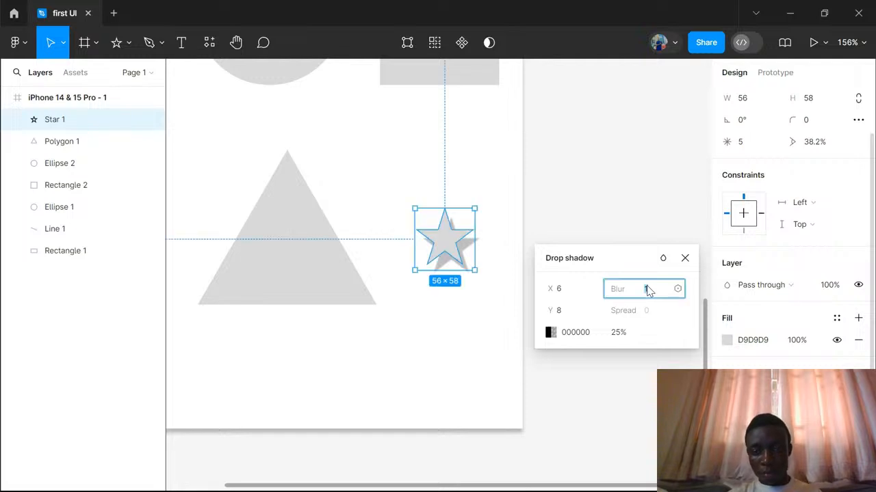
type("10")
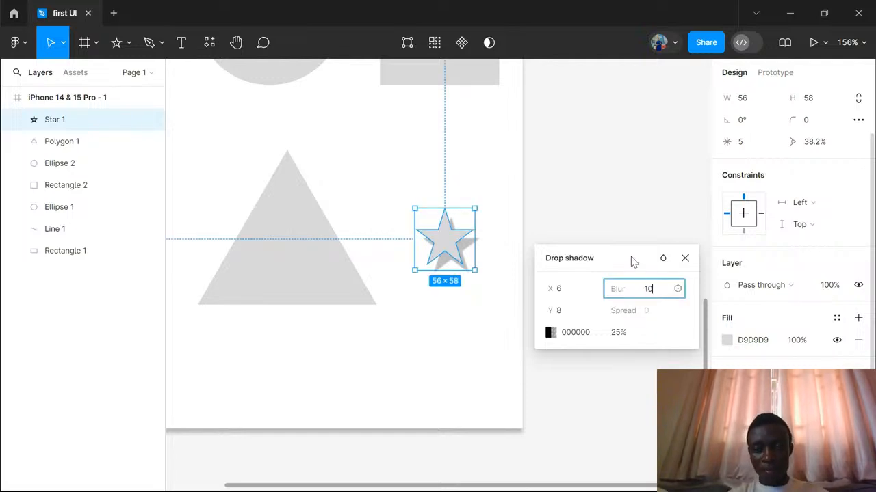
key("Return")
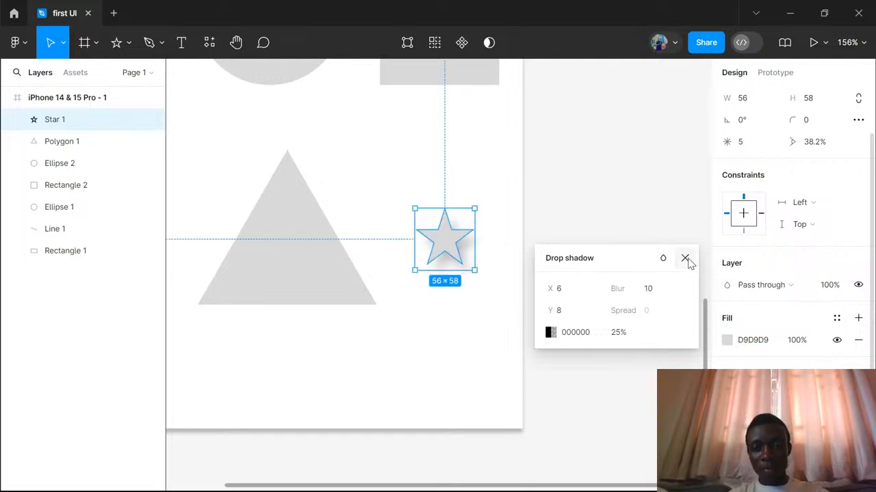
left_click(684, 258)
left_click(500, 310)
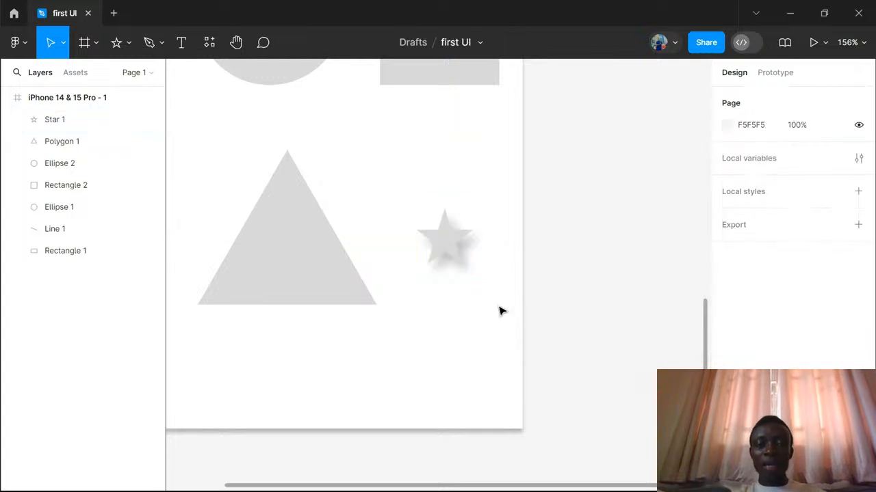
- Try a corner radius of 30 on all corners of the grey square and undo it
scroll(500, 311, "up", 3)
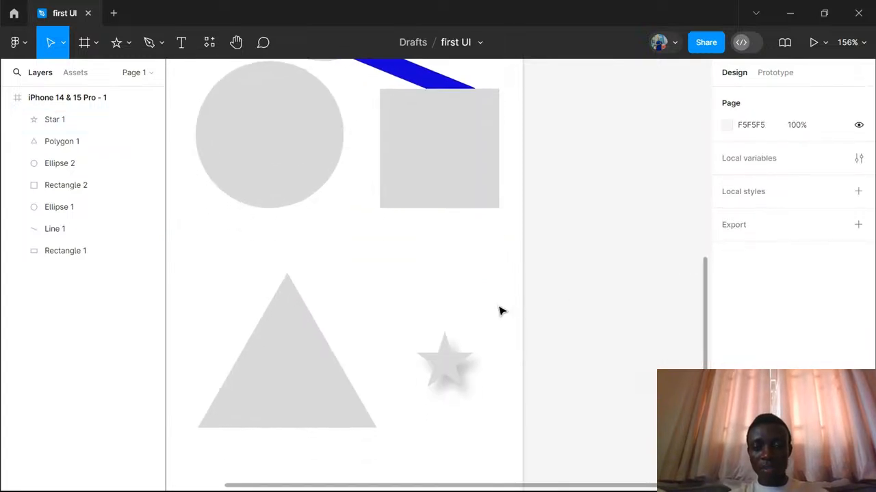
scroll(500, 311, "up", 1)
scroll(500, 311, "up", 4)
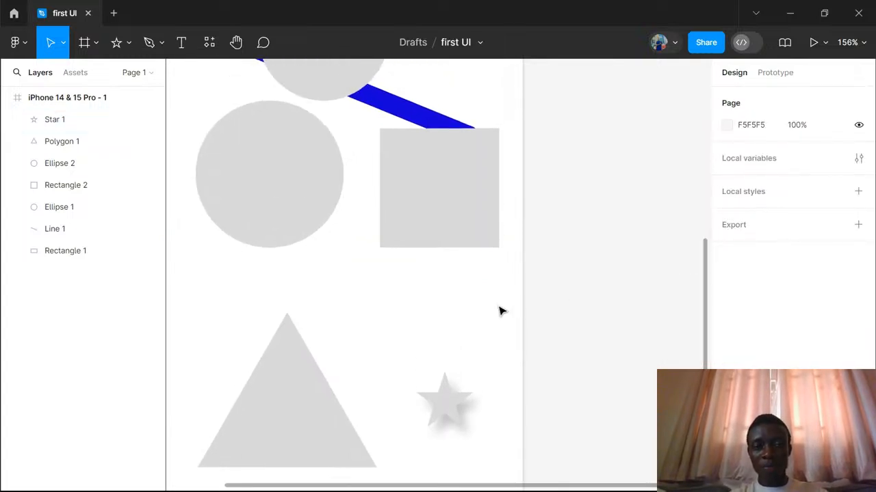
scroll(500, 311, "up", 2)
left_click(459, 329)
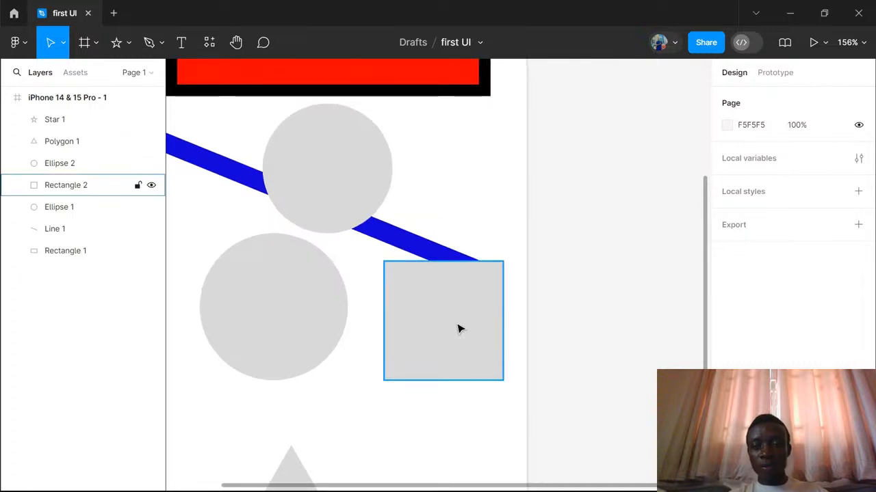
left_click(459, 329)
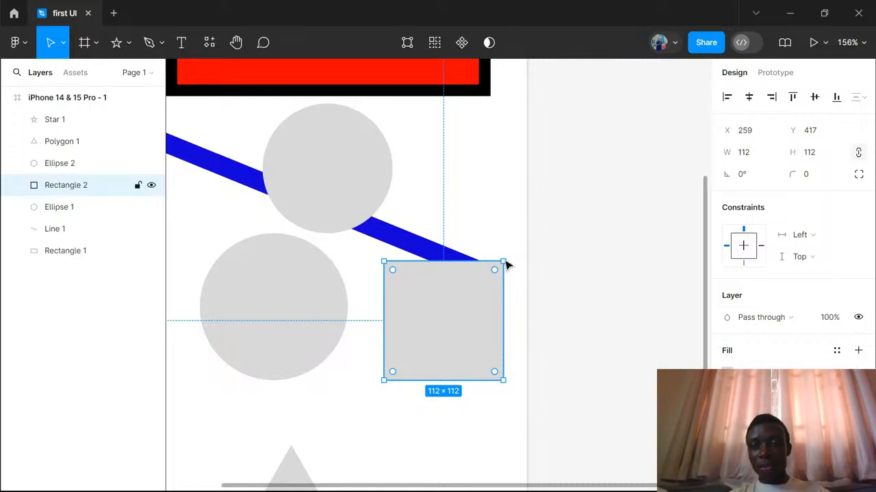
left_click(807, 177)
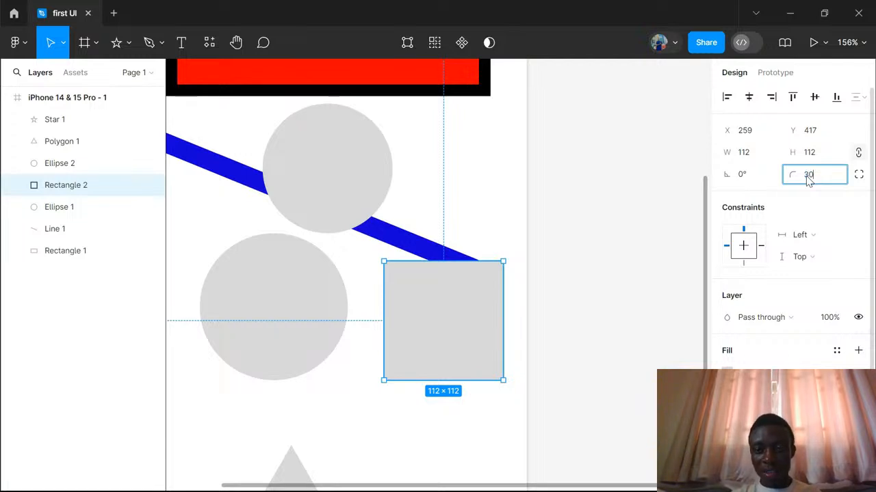
key("Return")
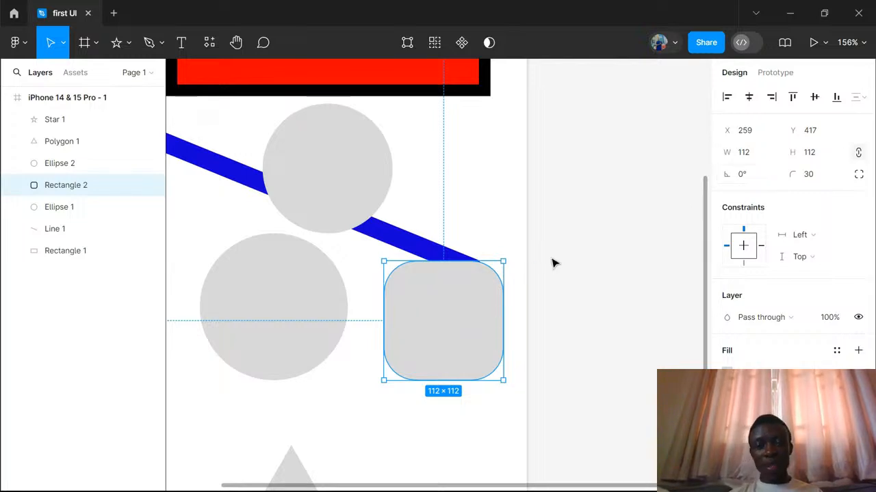
mouse_move(493, 280)
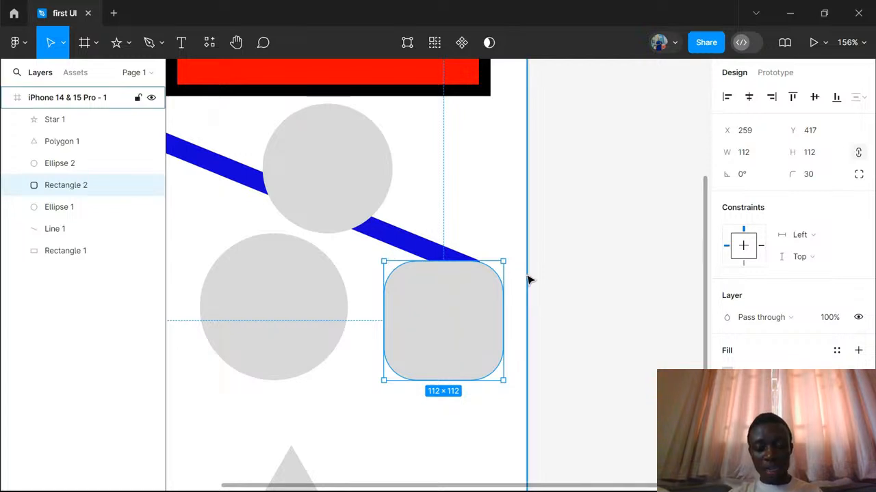
key("ctrl+z")
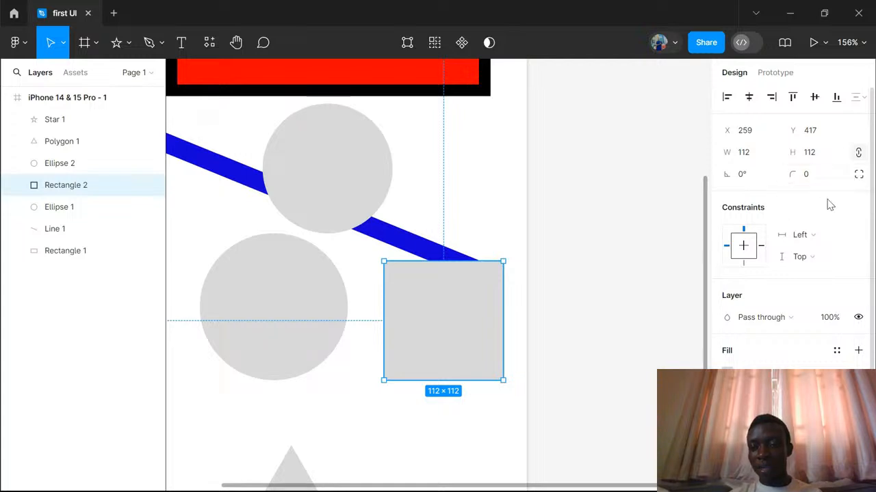
- Round only the grey square's top-left and bottom-right corners with independent radii of 30
left_click(859, 176)
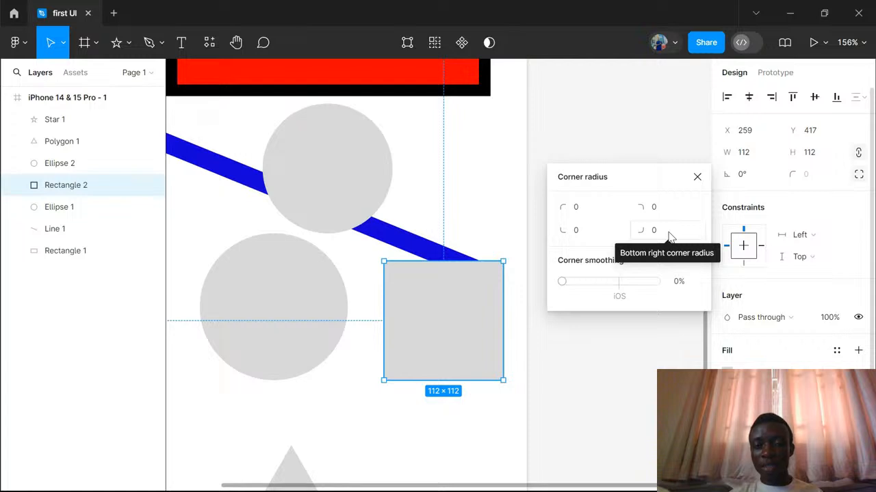
left_click(575, 208)
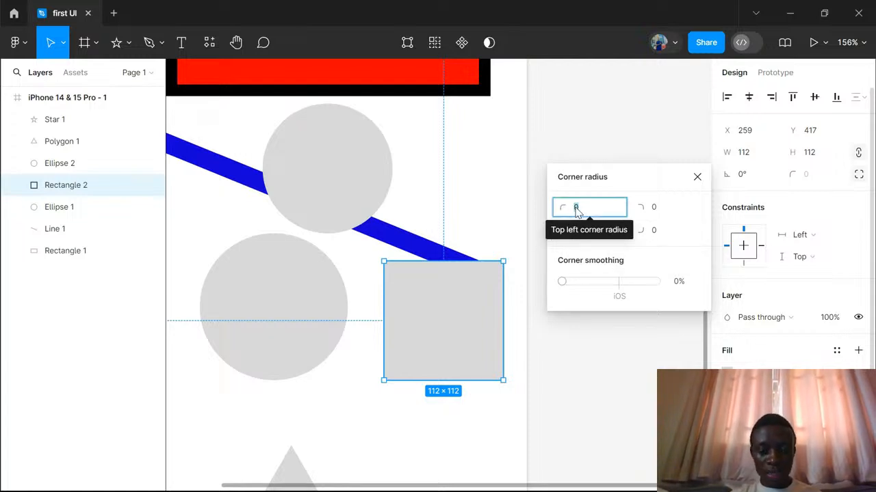
type("30")
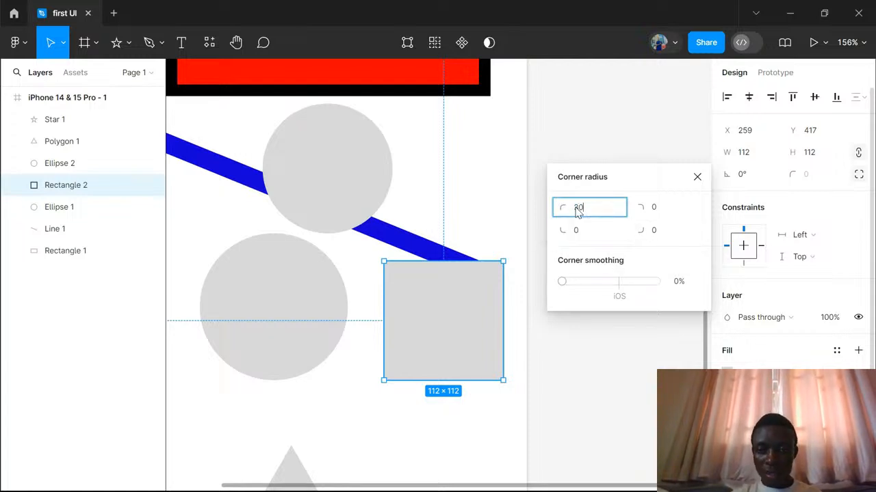
left_click(655, 233)
type("30")
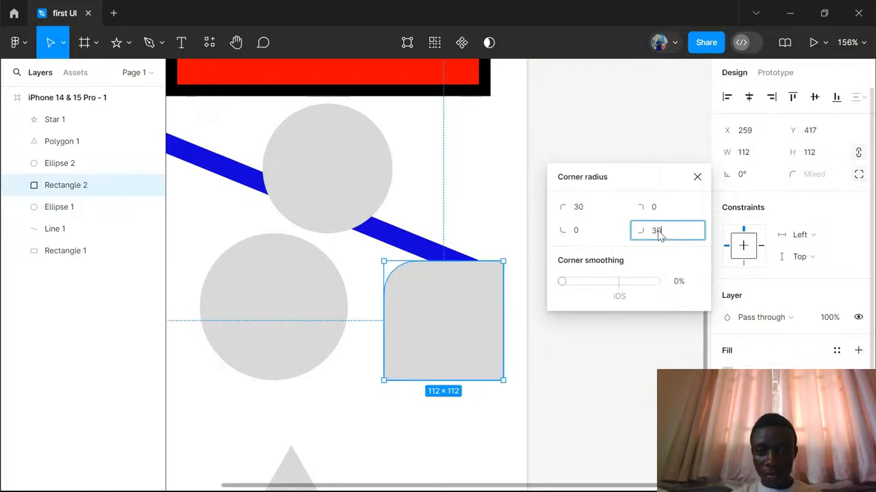
key("Return")
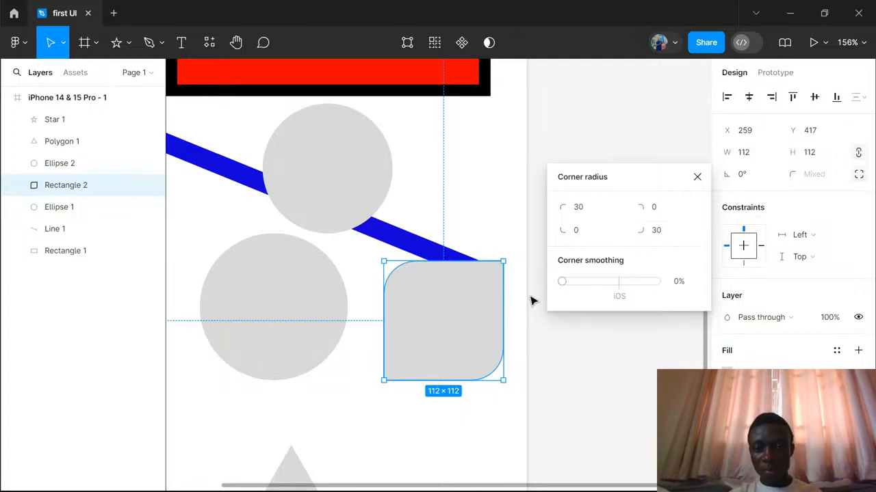
left_click(697, 178)
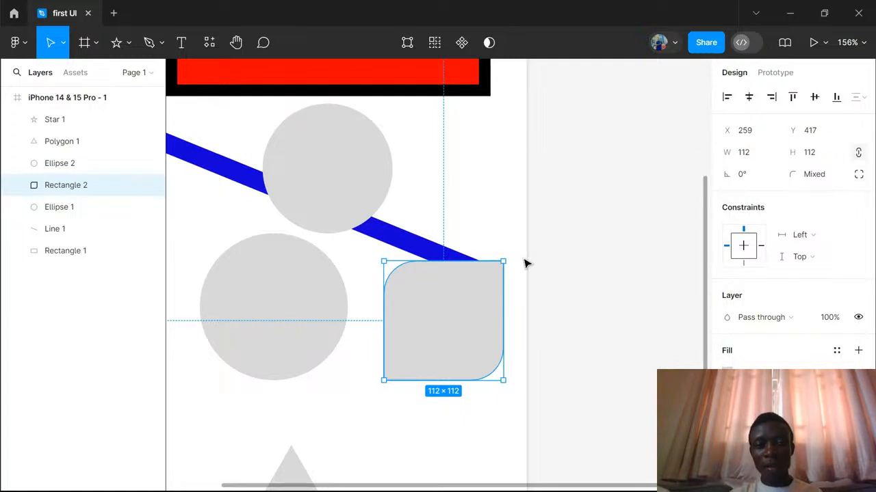
- Look over all the shapes in the phone frame, from the red rectangle down to the triangle and star
scroll(498, 180, "up", 3)
scroll(498, 181, "left", 3)
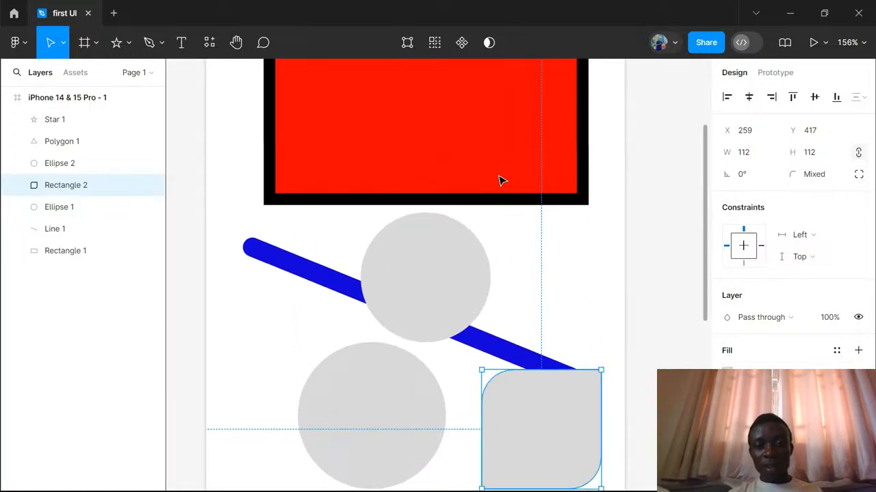
scroll(498, 181, "down", 2)
scroll(498, 181, "right", 1)
scroll(498, 181, "up", 5)
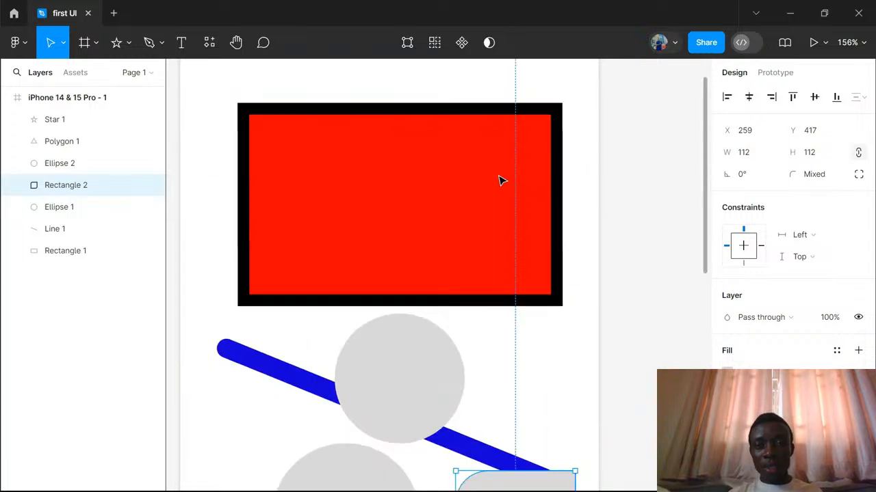
scroll(498, 180, "up", 3)
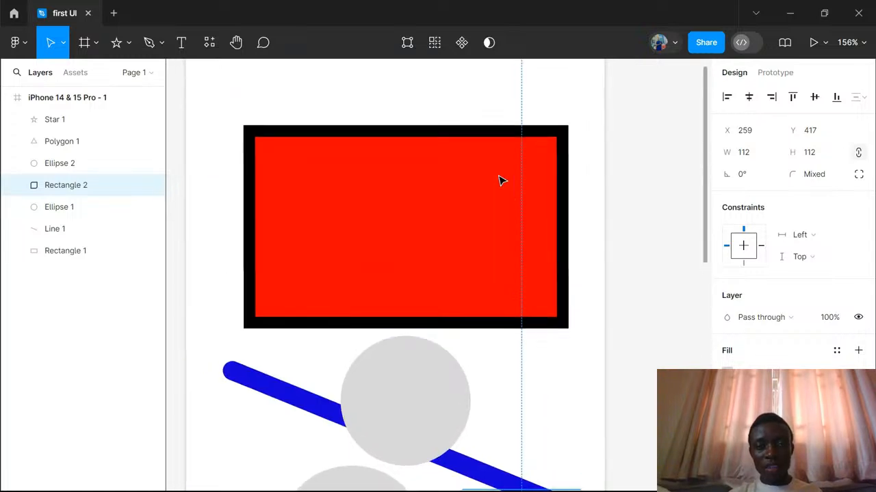
scroll(498, 181, "down", 1, "ctrl")
scroll(499, 181, "down", 2, "ctrl")
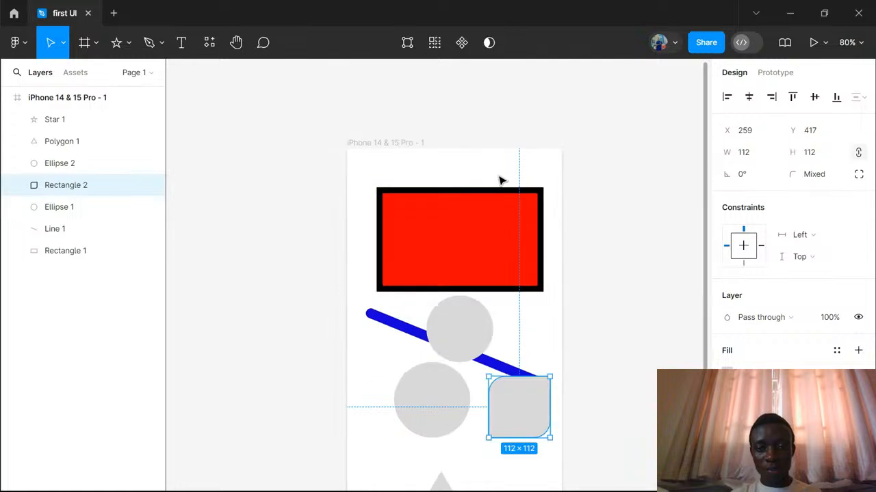
scroll(500, 181, "down", 5)
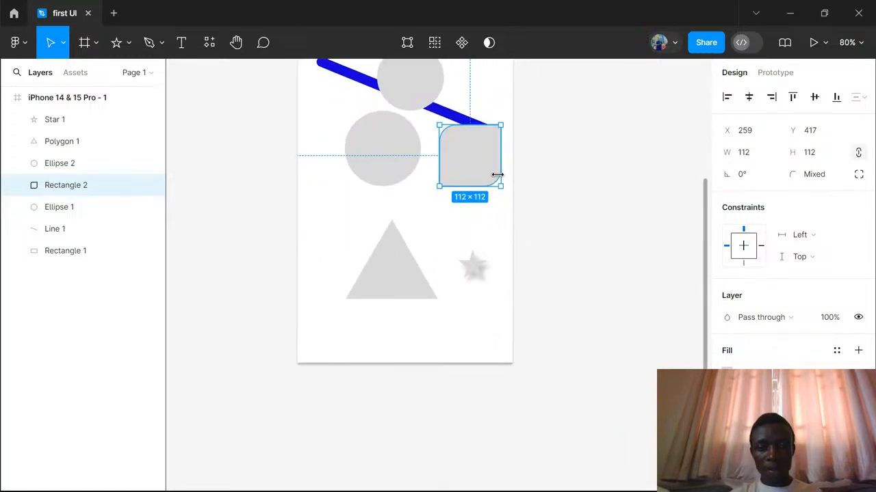
scroll(498, 177, "up", 3)
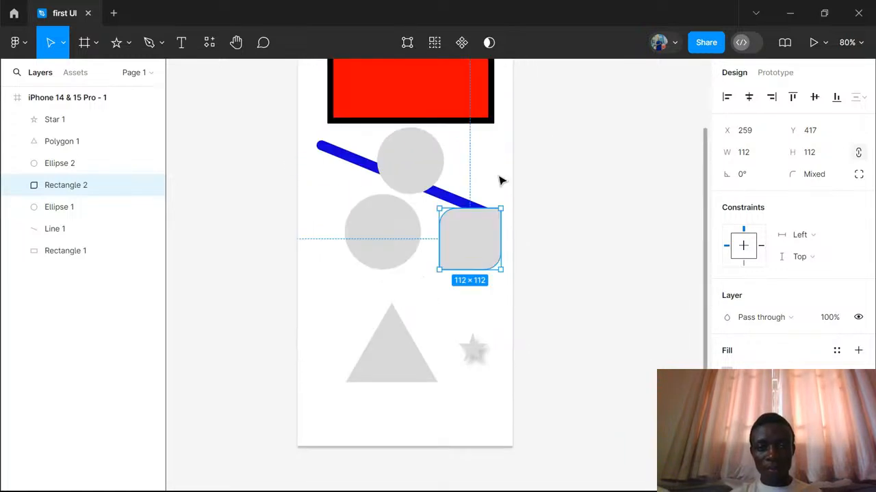
- Try placing the portrait image over the red rectangle at about 253 × 316, shift it slightly, and delete it
left_click(130, 44)
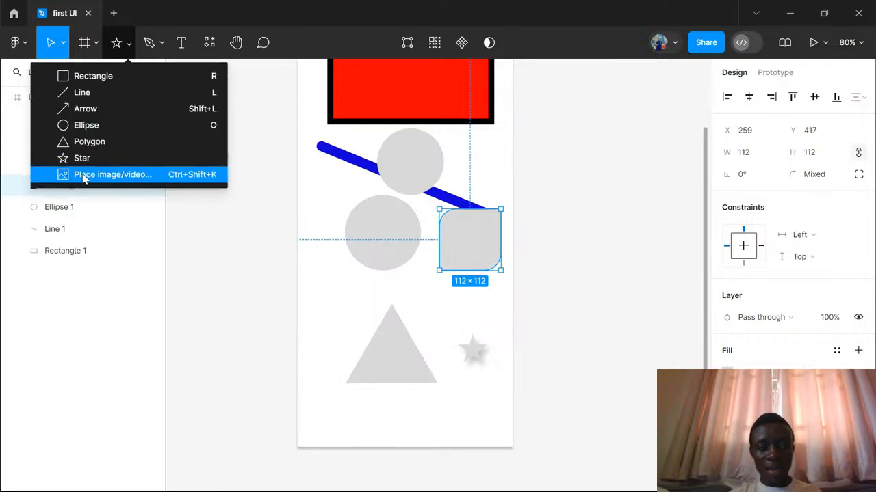
left_click(127, 177)
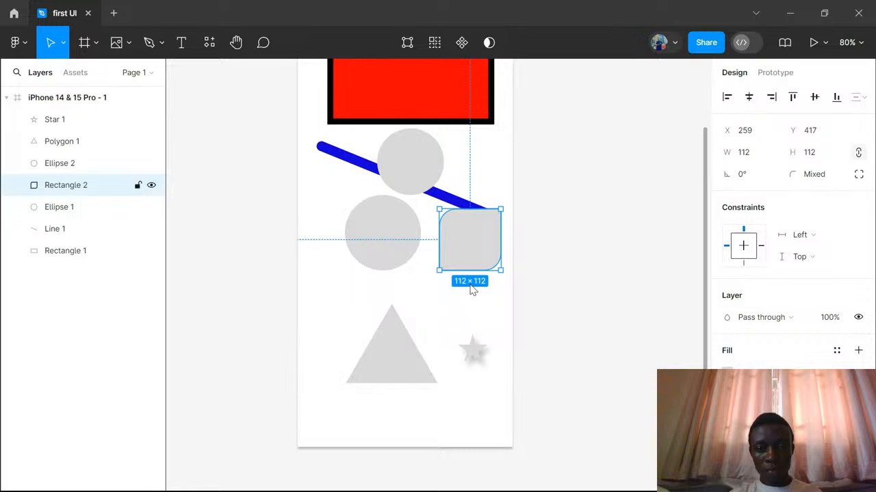
key("Return")
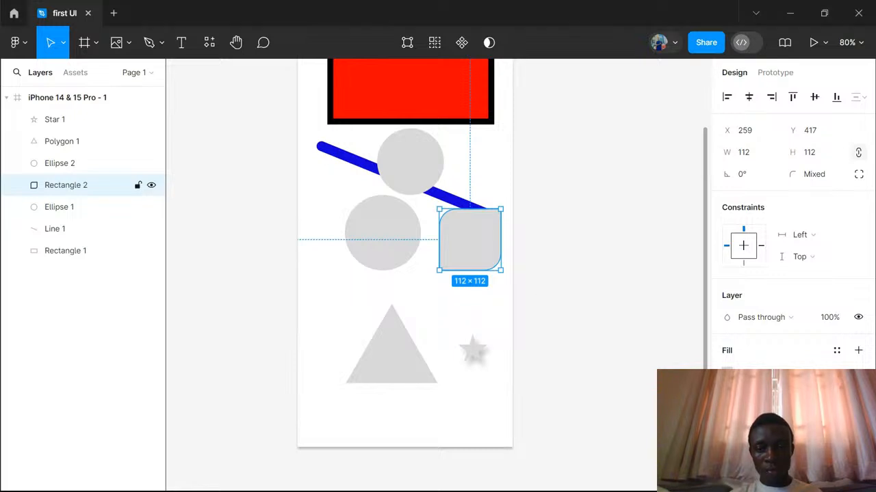
scroll(448, 257, "up", 4)
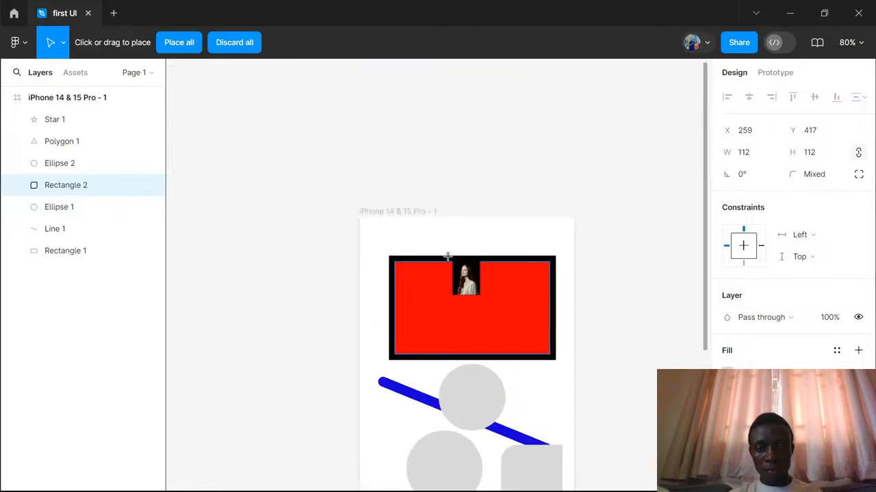
scroll(447, 256, "down", 2)
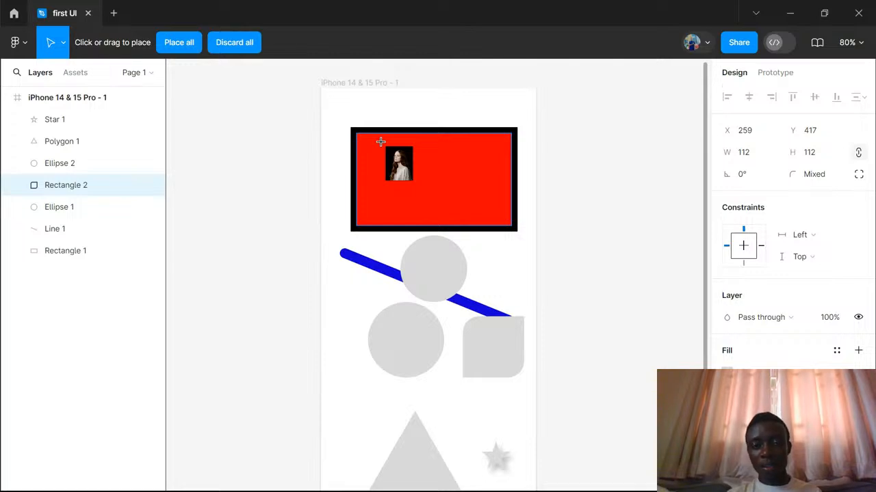
left_click_drag(386, 148, 524, 321)
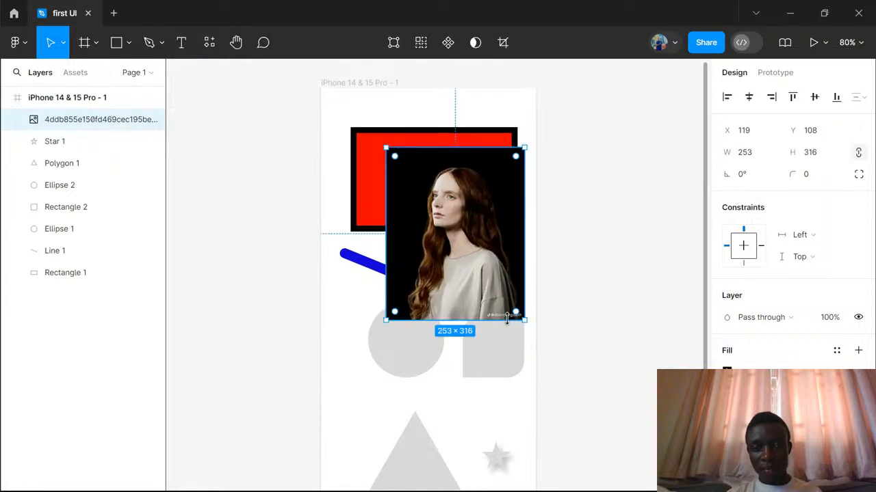
left_click_drag(499, 231, 475, 226)
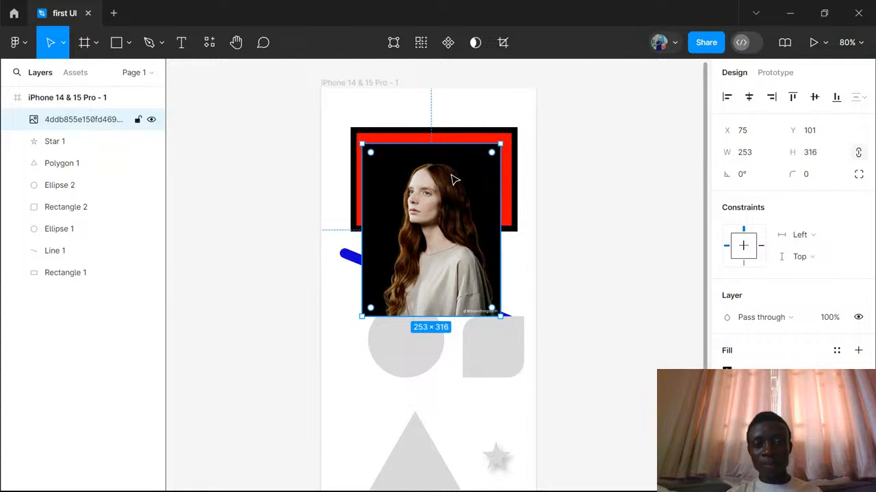
key("Delete")
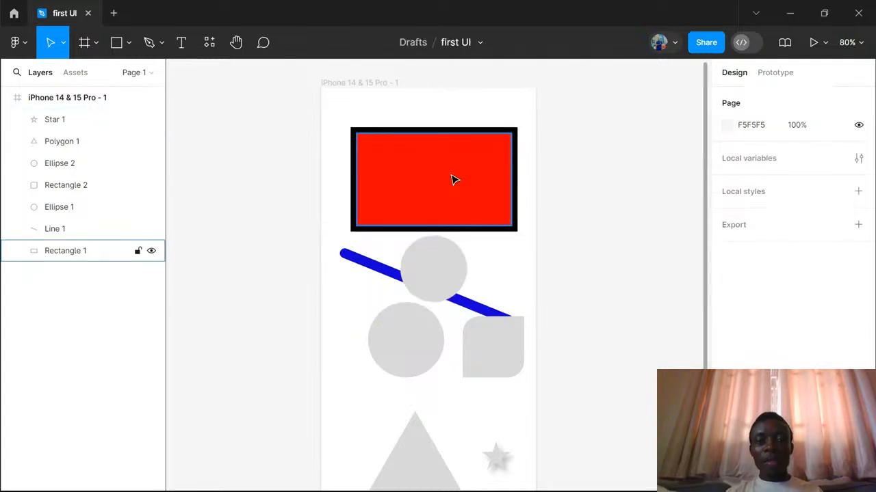
- Replace the red rectangle's solid fill with an image fill using the woman's portrait photo
left_click(453, 155)
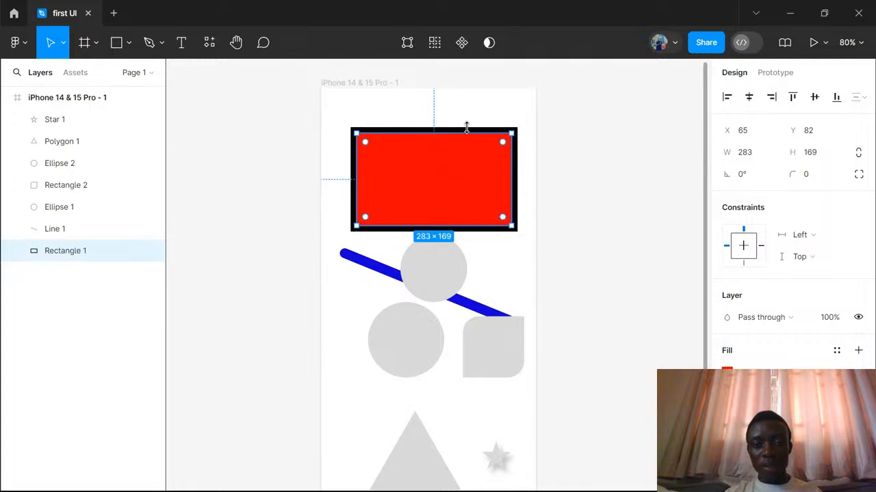
left_click(72, 234)
left_click(69, 255)
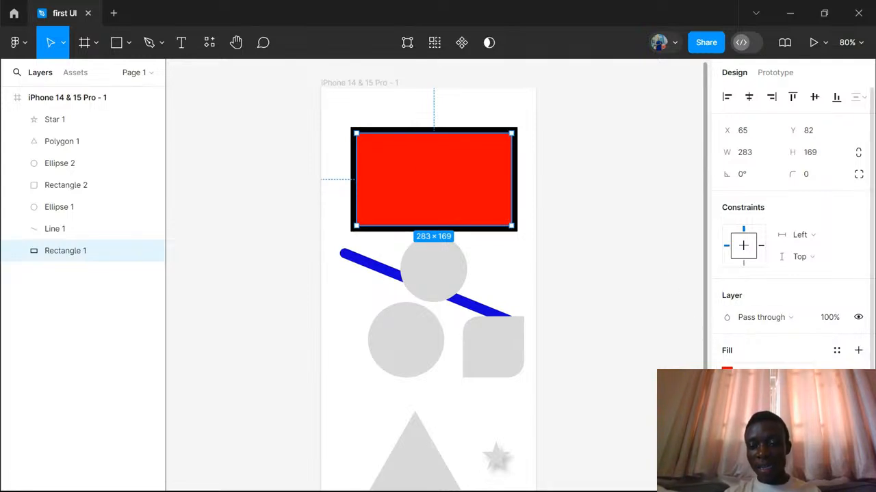
left_click(726, 371)
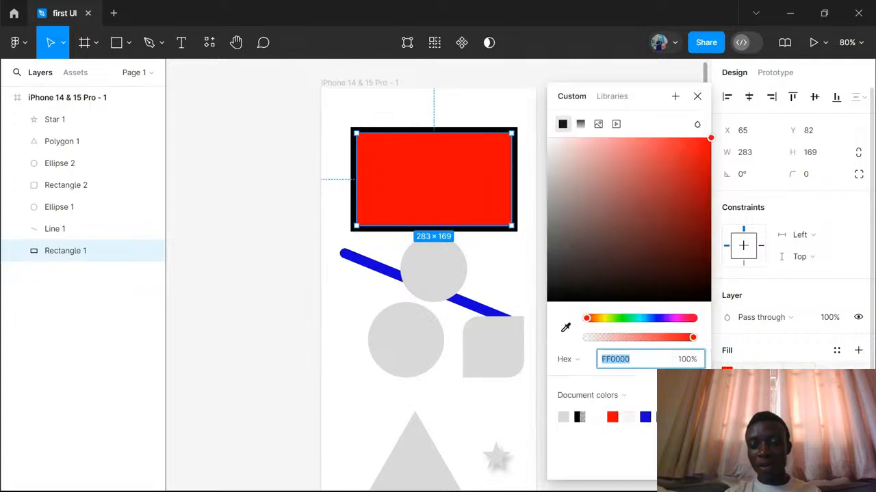
left_click(598, 125)
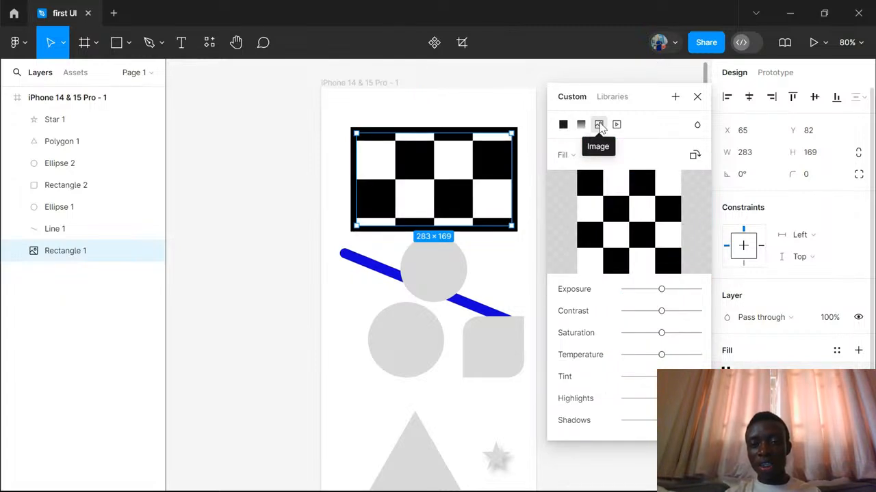
mouse_move(648, 237)
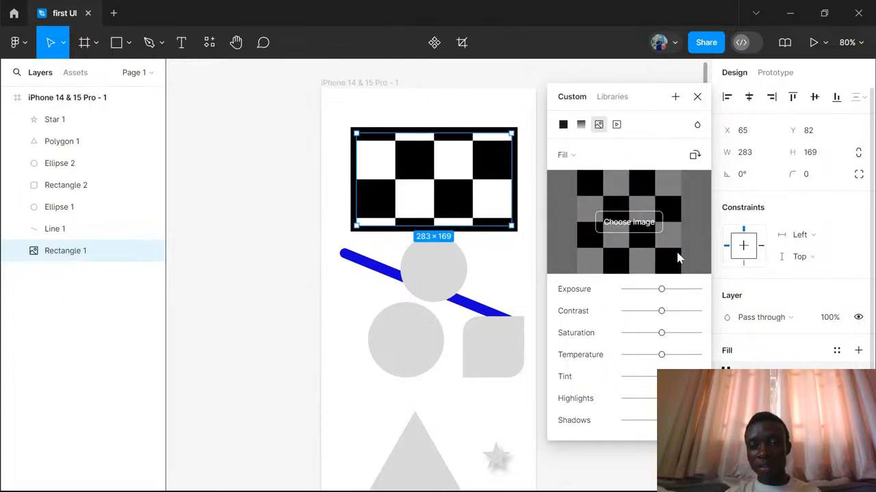
left_click(632, 227)
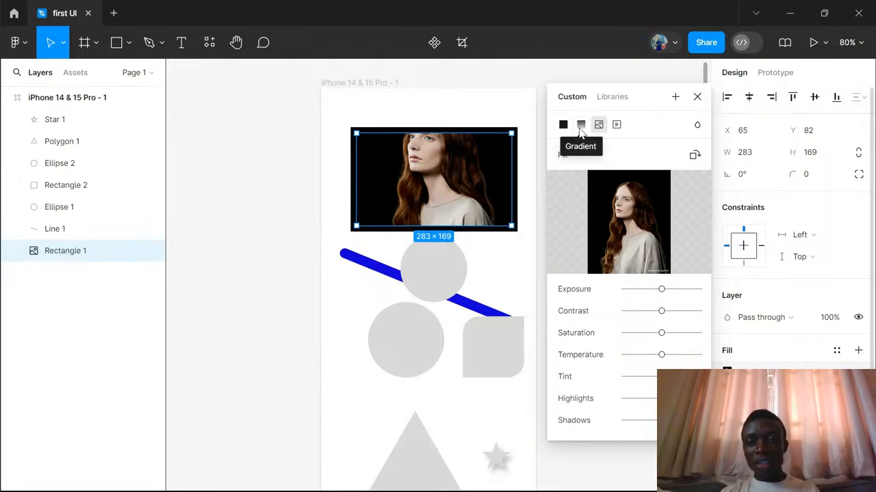
- Try the Crop, Fit, Fill and Tile modes on the rectangle's image fill
left_click(611, 157)
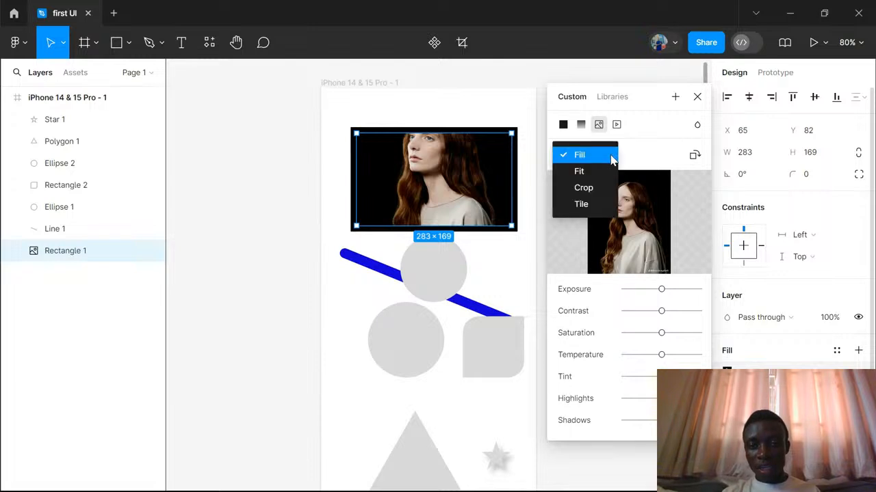
left_click(583, 188)
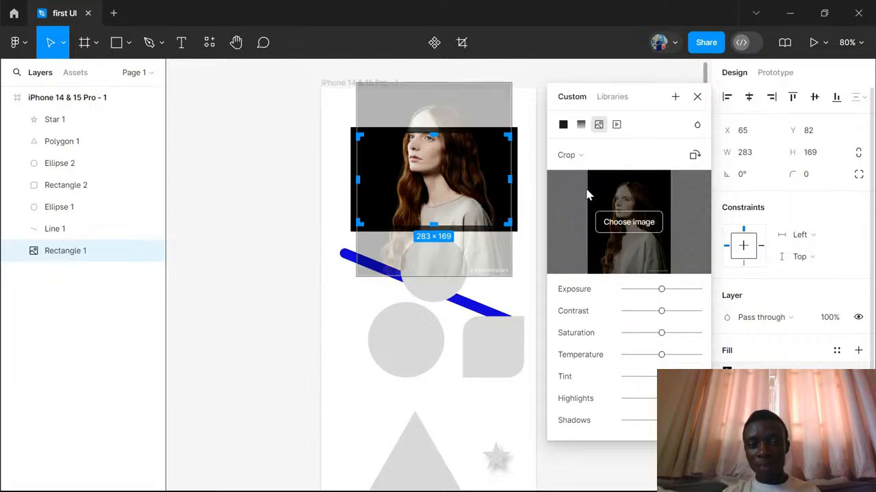
left_click(604, 162)
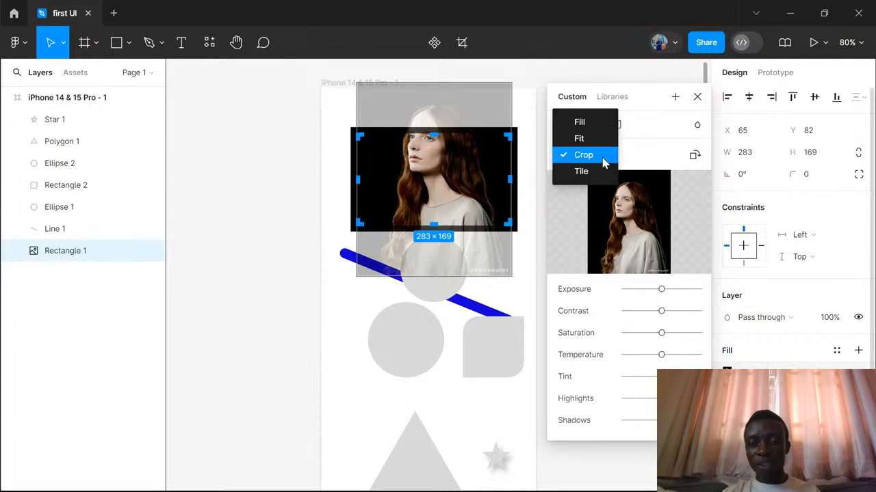
left_click(582, 139)
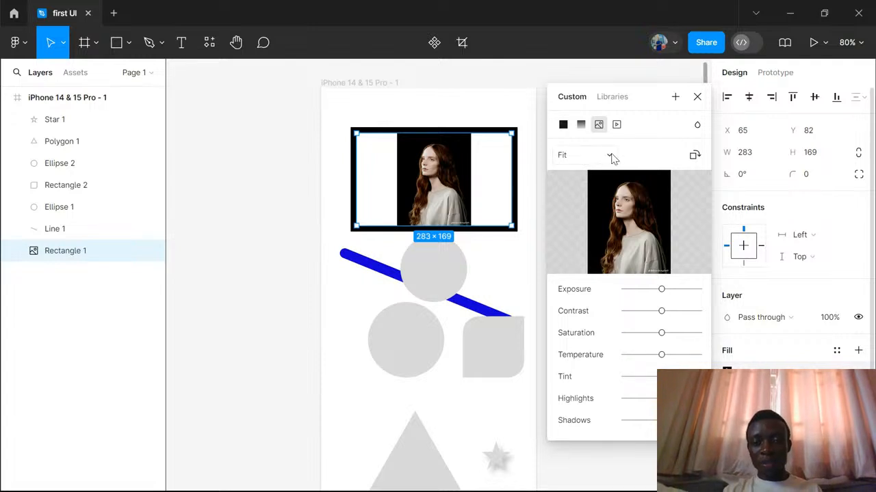
left_click(612, 157)
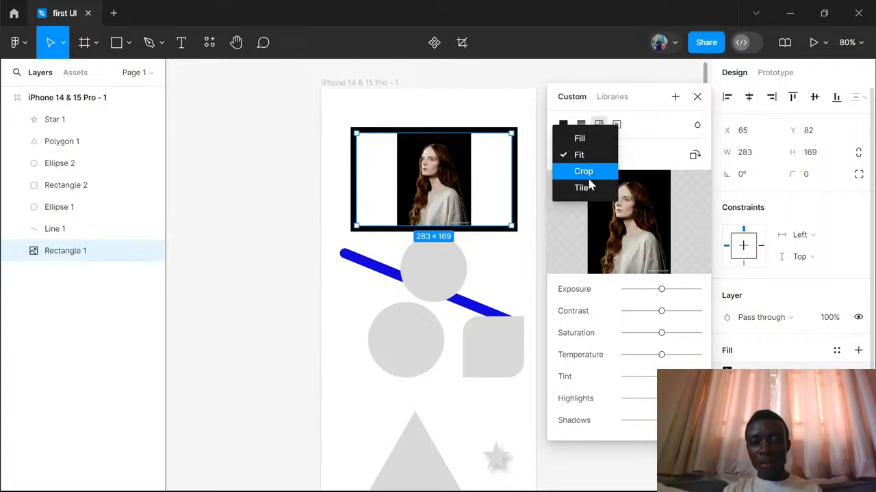
left_click(579, 138)
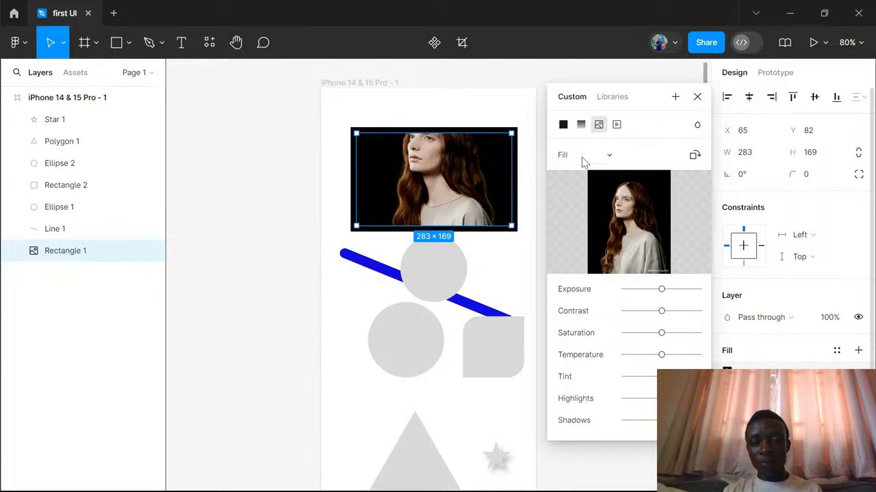
left_click(612, 157)
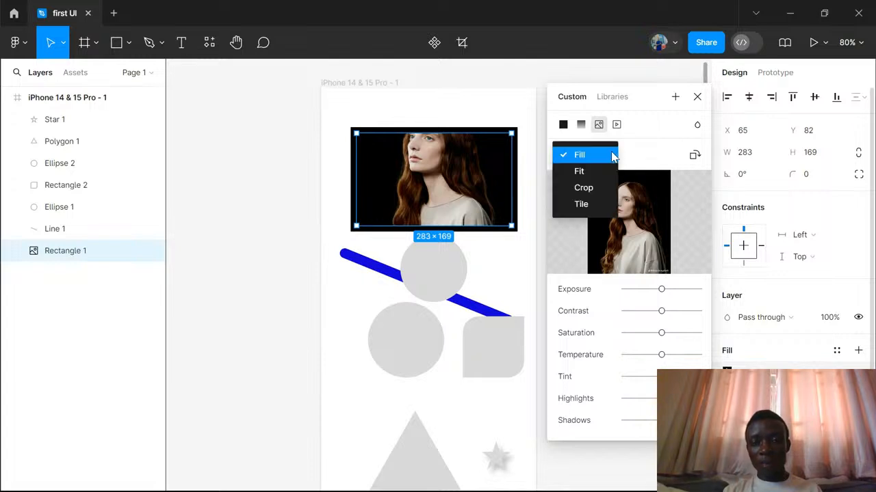
left_click(580, 206)
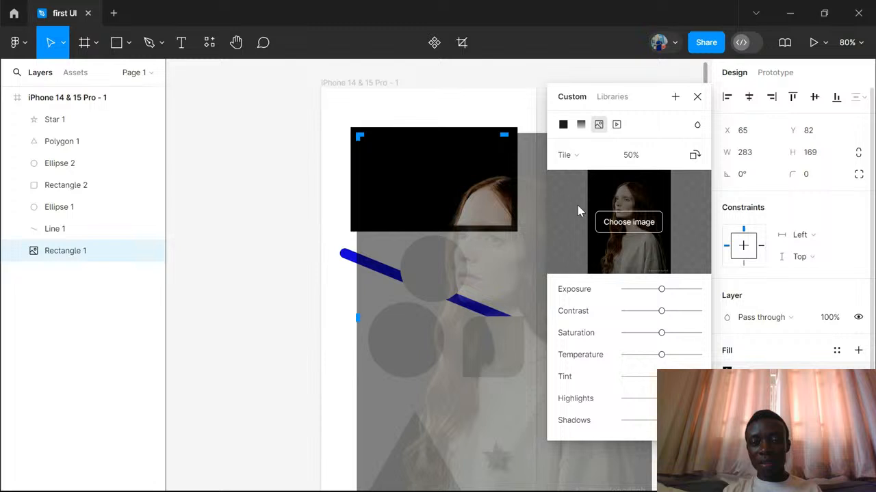
- Set the image fill to Crop, shift the photo slightly down inside the rectangle, and lower its contrast
left_click(607, 162)
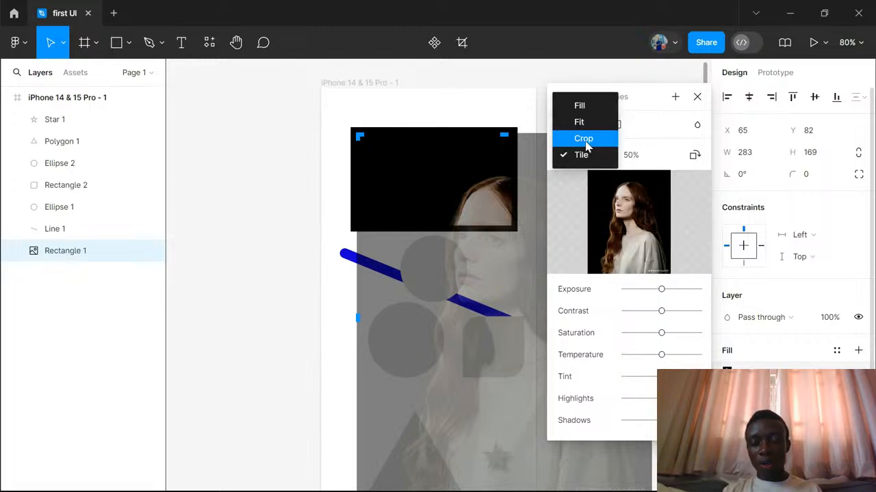
left_click(583, 138)
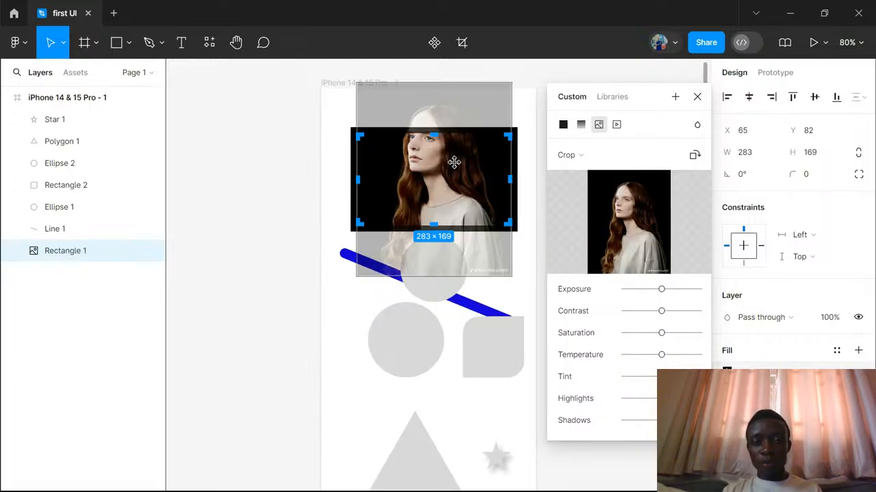
mouse_move(454, 163)
left_mouse_down()
mouse_move(447, 191)
mouse_move(421, 184)
mouse_move(455, 195)
mouse_move(444, 205)
mouse_move(453, 98)
mouse_move(454, 176)
left_mouse_up()
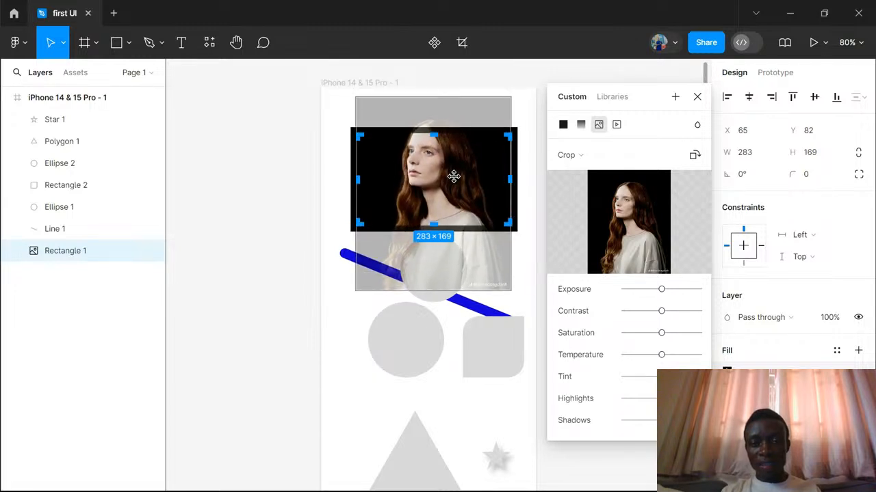
key("Return")
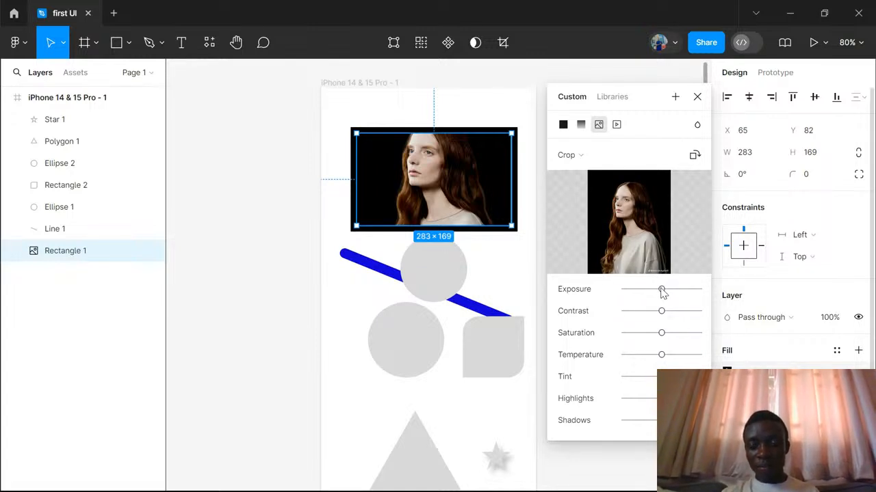
left_click_drag(662, 291, 664, 337)
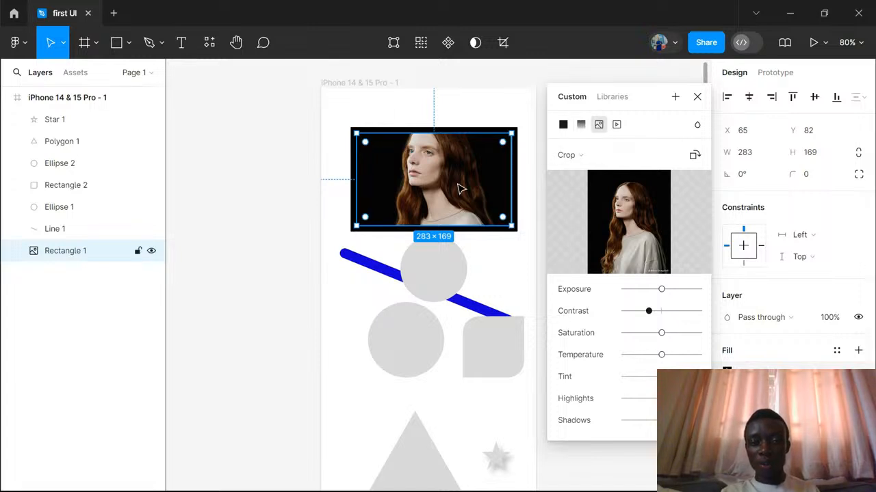
- Change the rectangle's fill to a linear gradient and select its start and end colour stops in turn
left_click(580, 126)
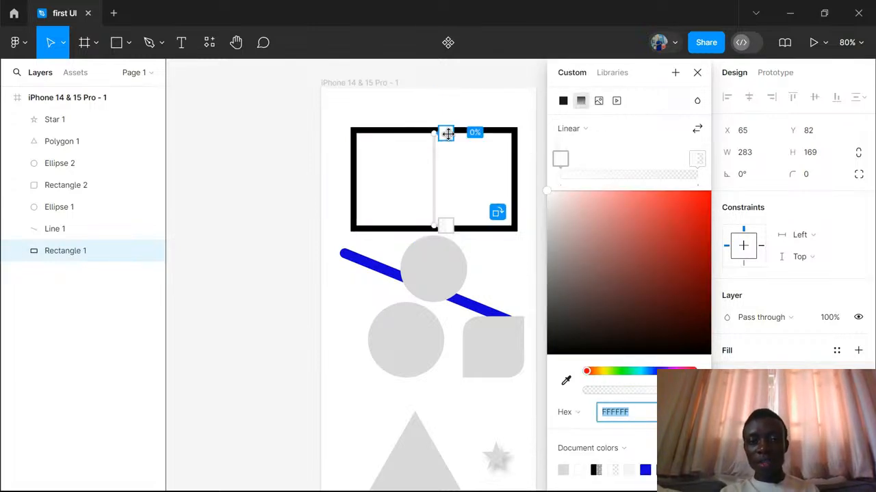
left_click(562, 162)
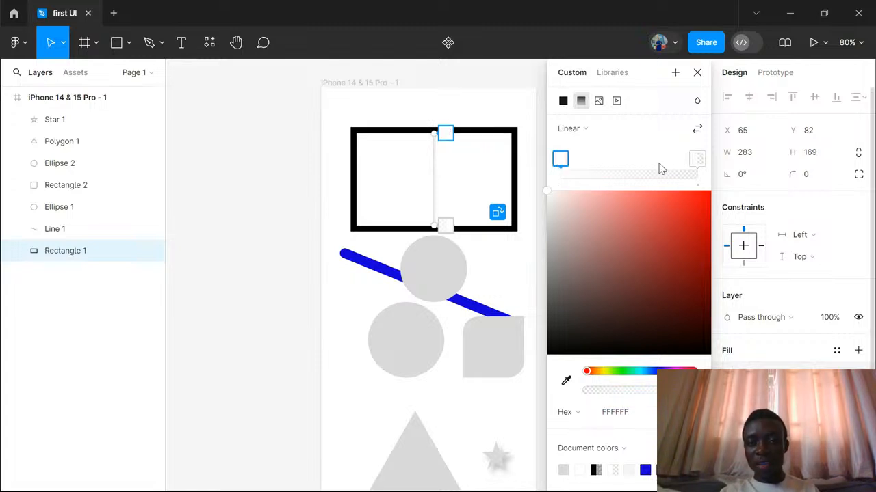
left_click(696, 162)
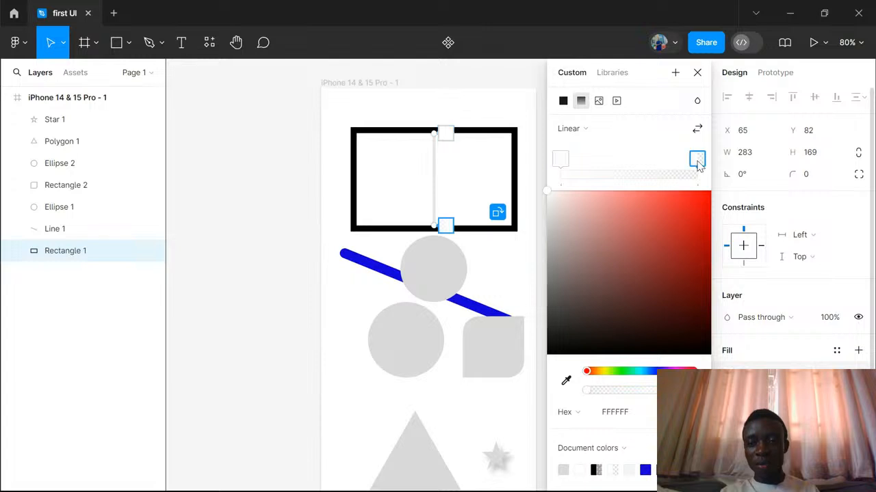
left_click(561, 160)
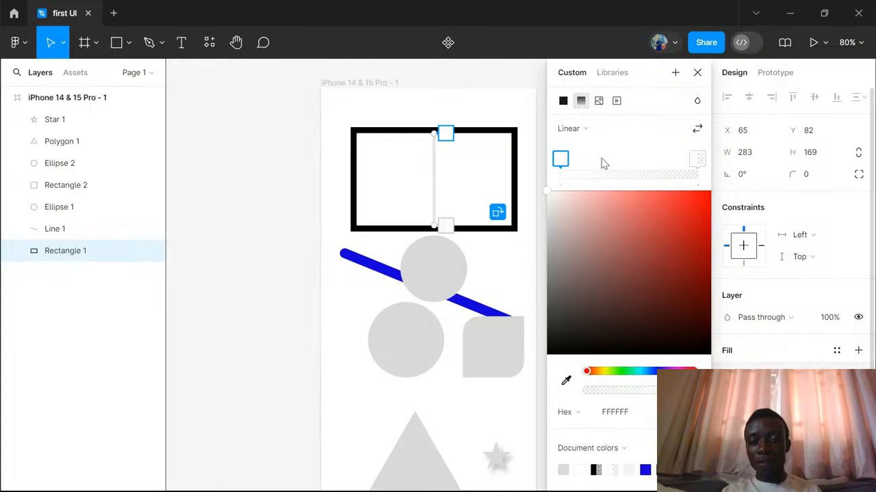
- Add four extra colour stops between the two ends of the rectangle's linear gradient
left_click(622, 164)
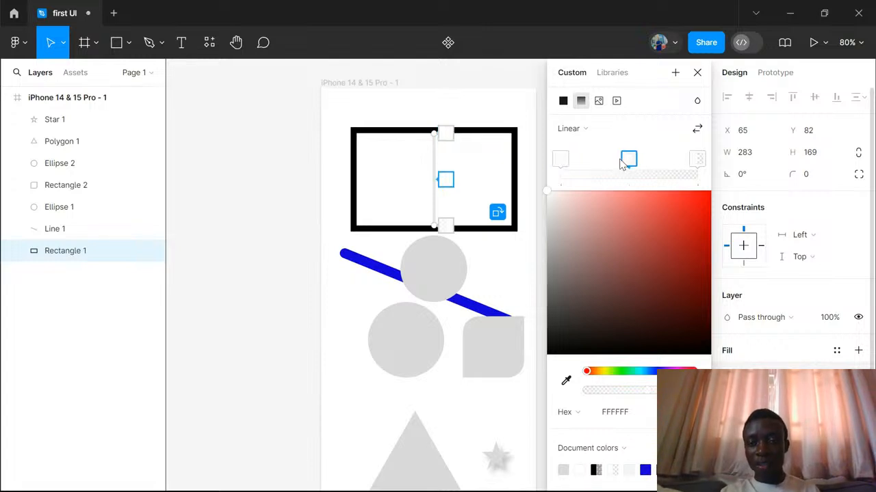
left_click(652, 161)
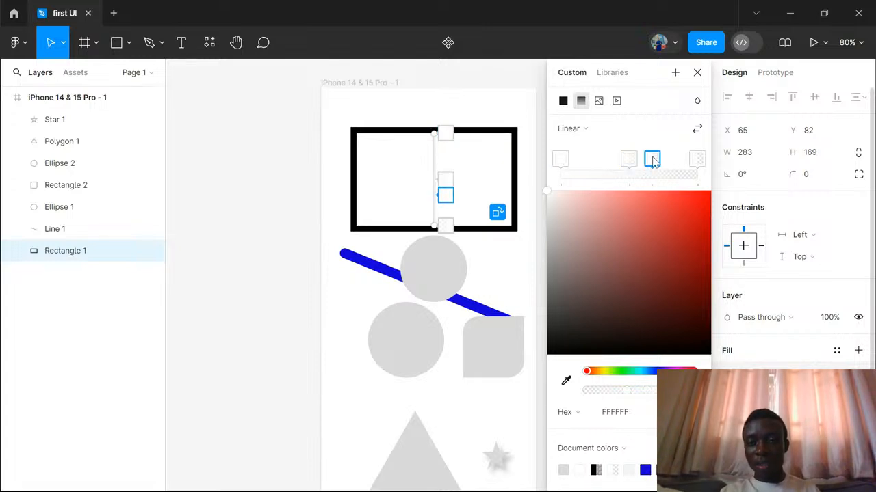
left_click(587, 161)
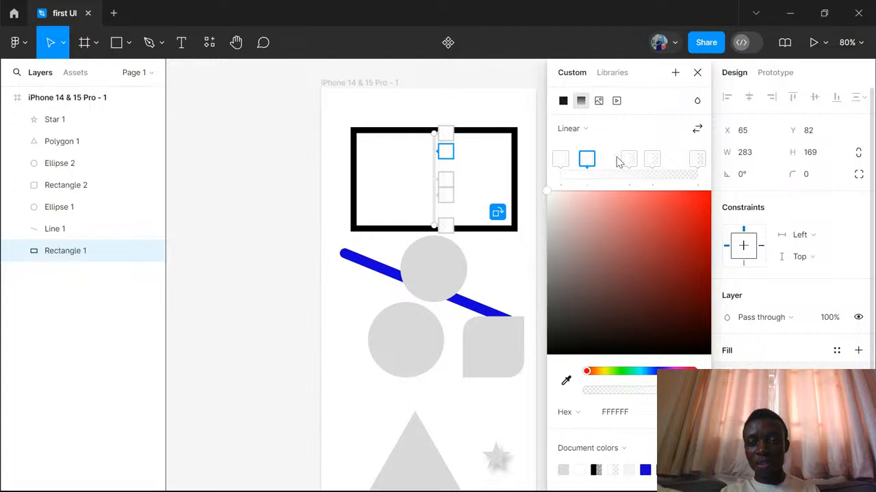
left_click(605, 160)
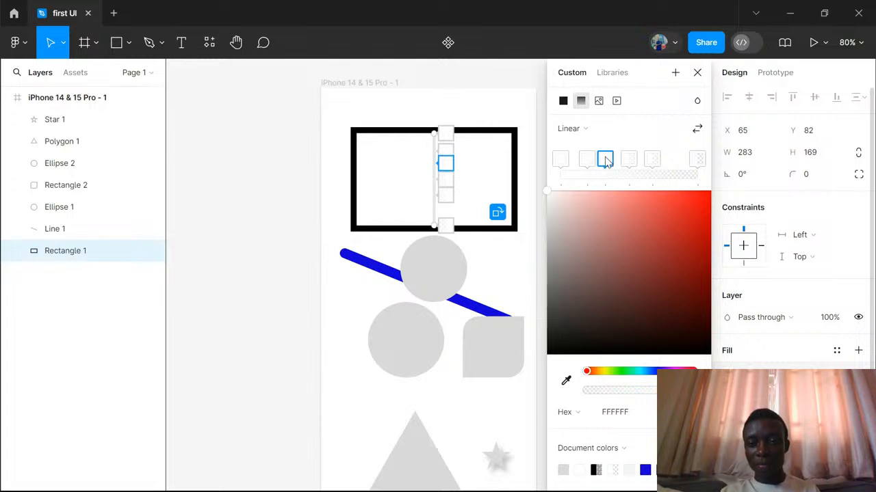
- Space the gradient's colour stops evenly, and delete the four stops between the two ends
key("ctrl+alt+shift+t")
left_click(589, 161)
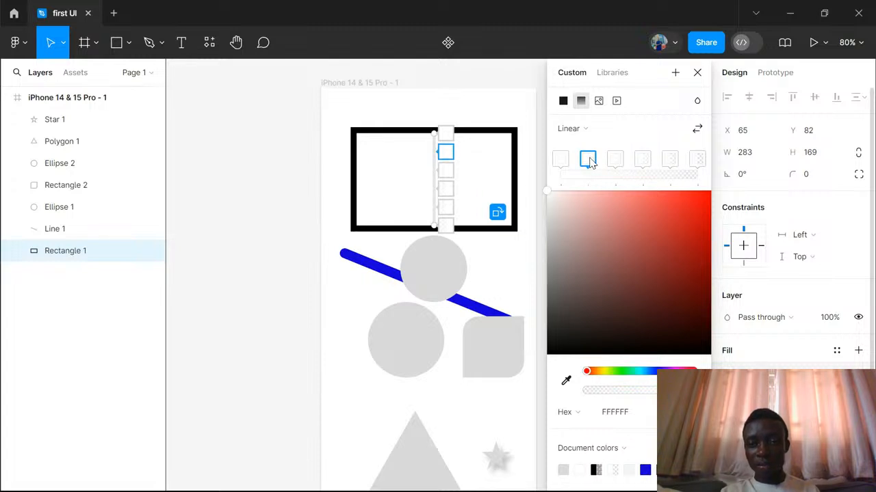
key("Delete")
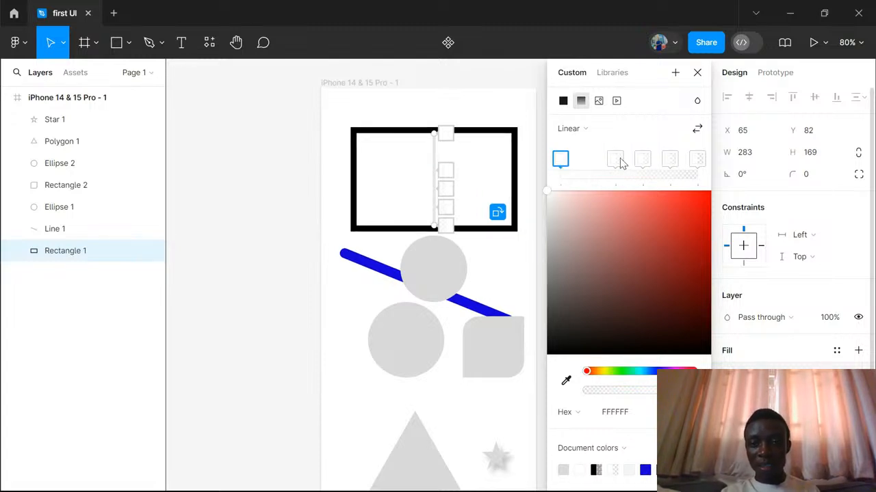
left_click(613, 160)
key("Delete")
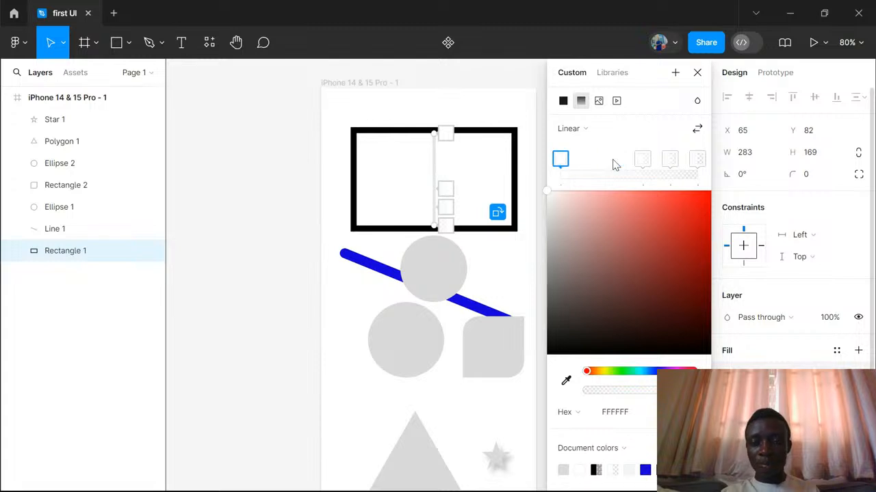
left_click(642, 159)
key("Delete")
left_click(669, 159)
key("Delete")
- Set the gradient's start stop to red (CD0000) and its end stop to fully opaque yellow (EFE500)
left_click(560, 160)
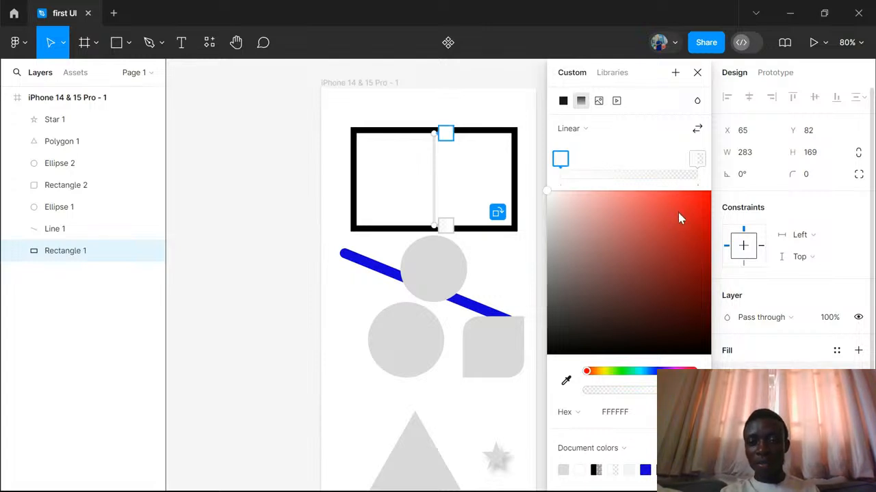
left_click_drag(680, 217, 718, 231)
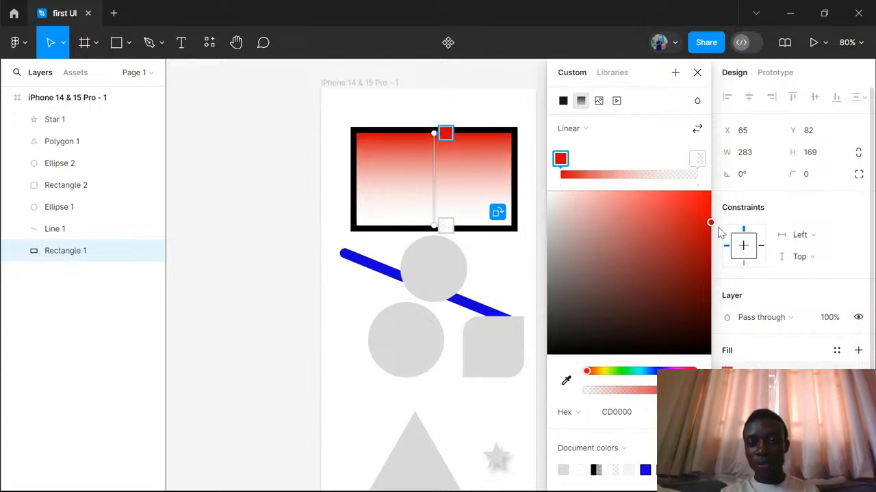
left_click(697, 160)
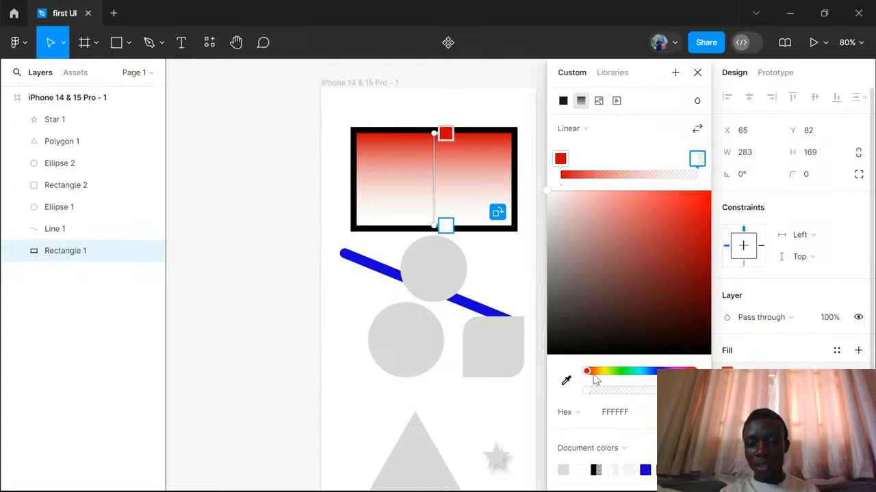
left_click_drag(590, 373, 606, 375)
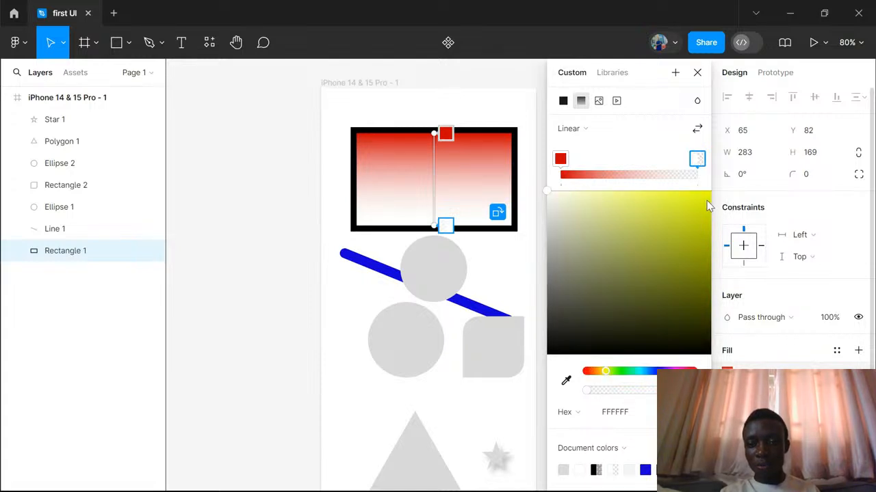
mouse_move(708, 206)
left_mouse_down()
mouse_move(708, 197)
mouse_move(708, 228)
mouse_move(712, 201)
left_mouse_up()
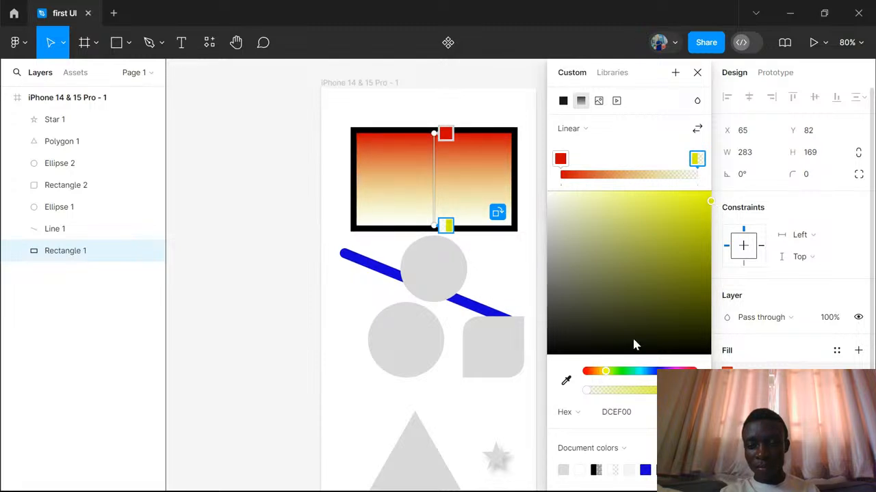
left_click_drag(606, 372, 605, 373)
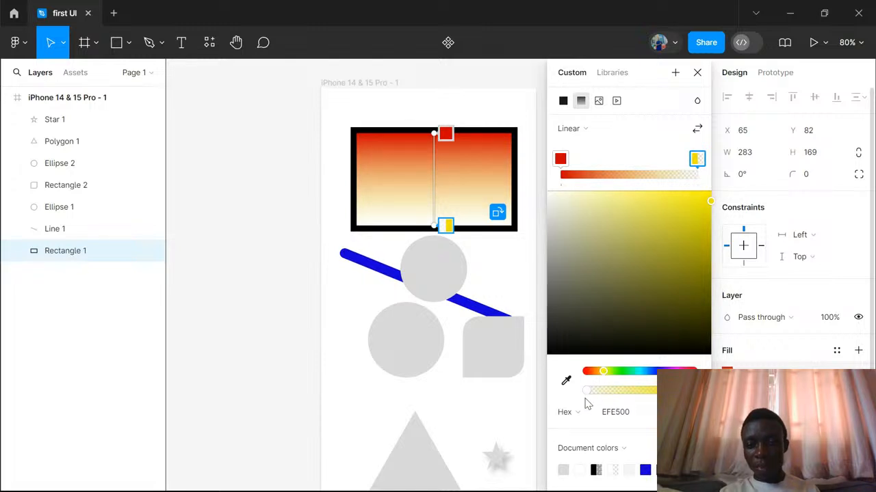
left_click_drag(591, 398, 684, 397)
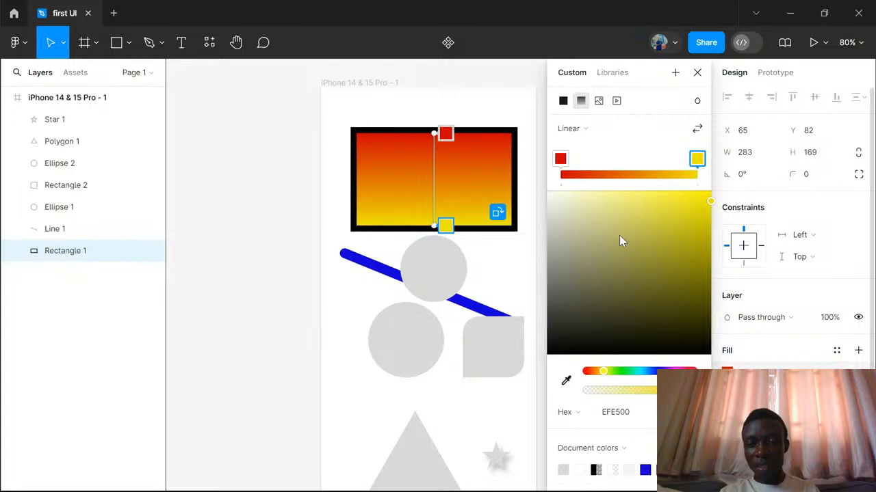
- Move the red start stop slightly inward from the upper end of the gradient line on the rectangle
left_click(560, 160)
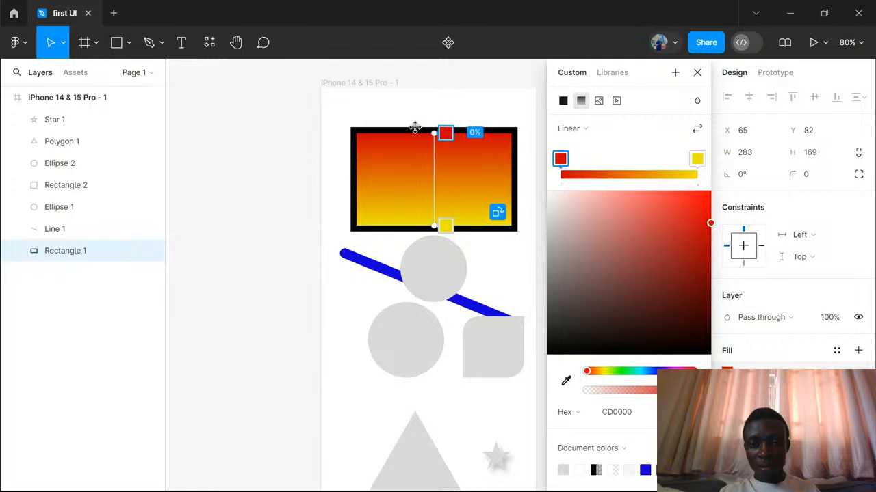
mouse_move(445, 132)
left_mouse_down()
mouse_move(448, 183)
mouse_move(446, 141)
left_mouse_up()
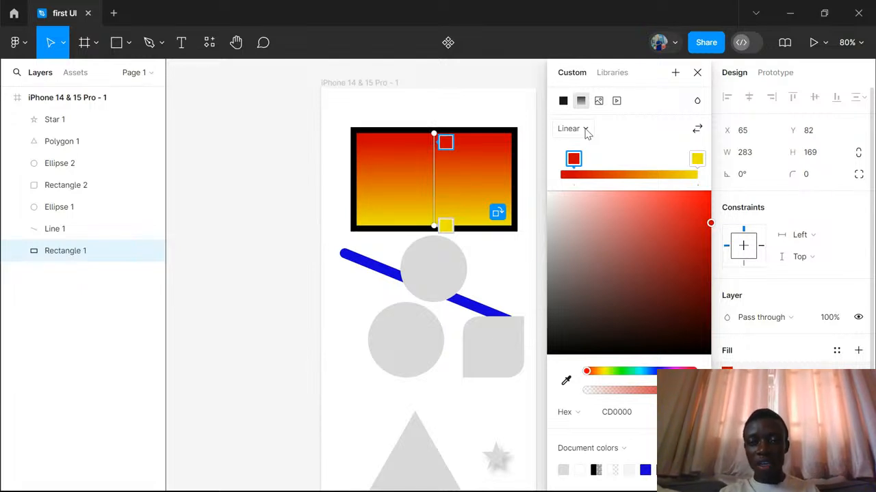
- Try the Radial, Angular and Diamond gradient types on the rectangle's fill
left_click(586, 130)
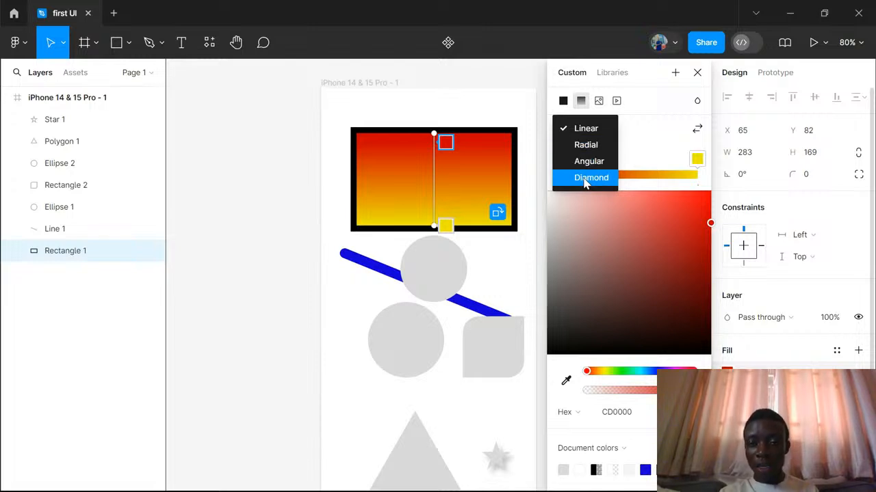
left_click(587, 145)
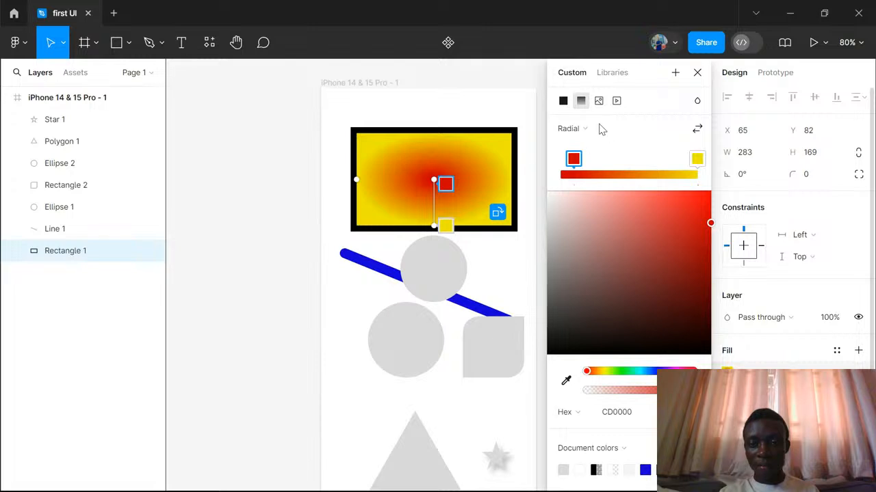
left_click(586, 130)
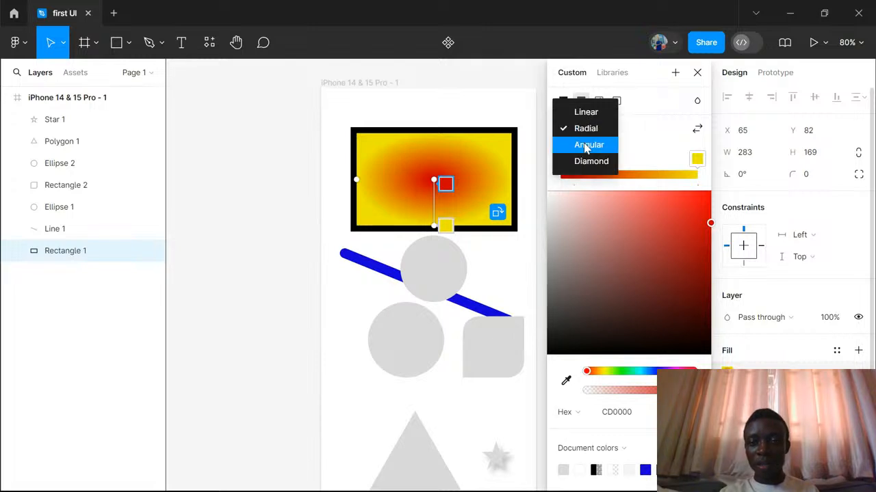
left_click(587, 144)
left_click(590, 130)
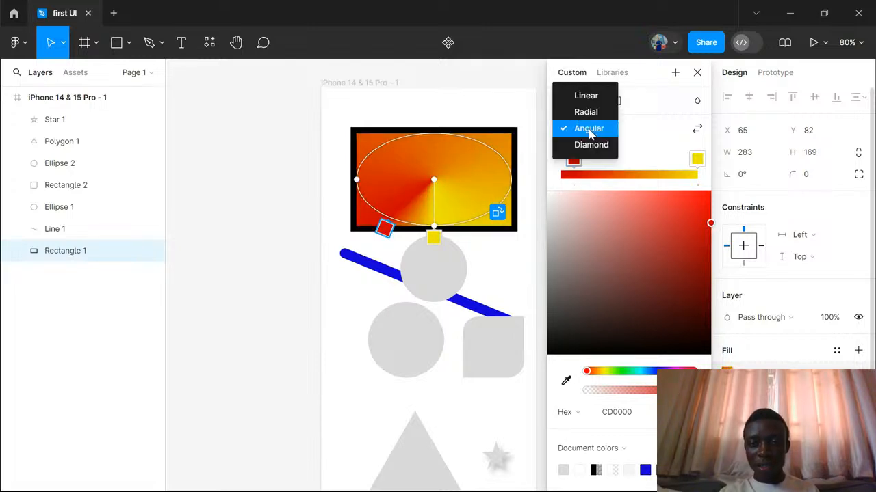
left_click(590, 146)
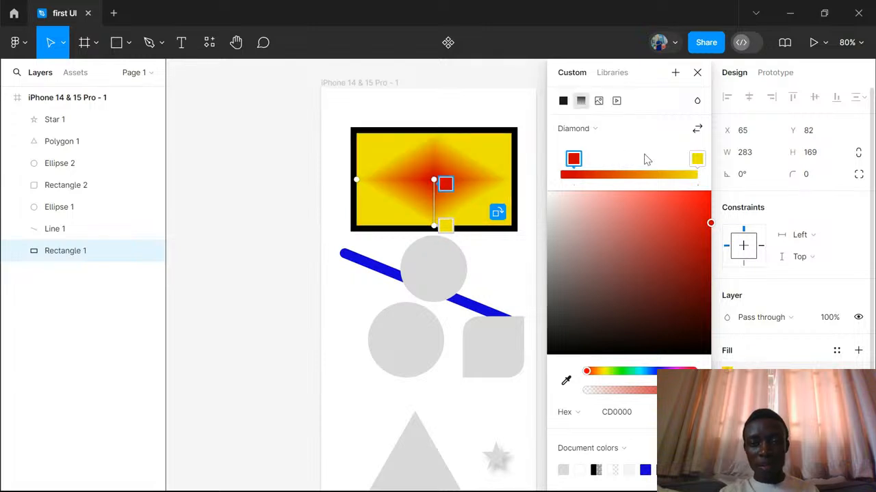
- Add a colour stop midway along the gradient and set it to purple (A300B1)
left_click(630, 159)
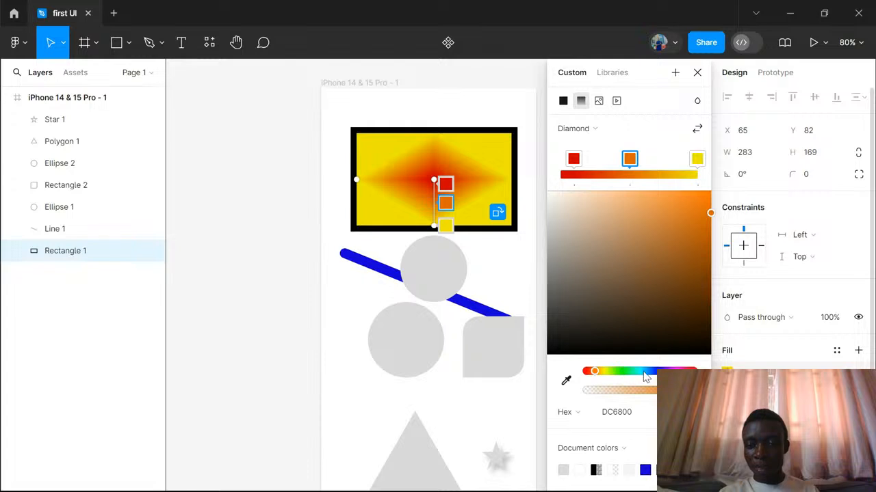
left_click_drag(643, 372, 674, 371)
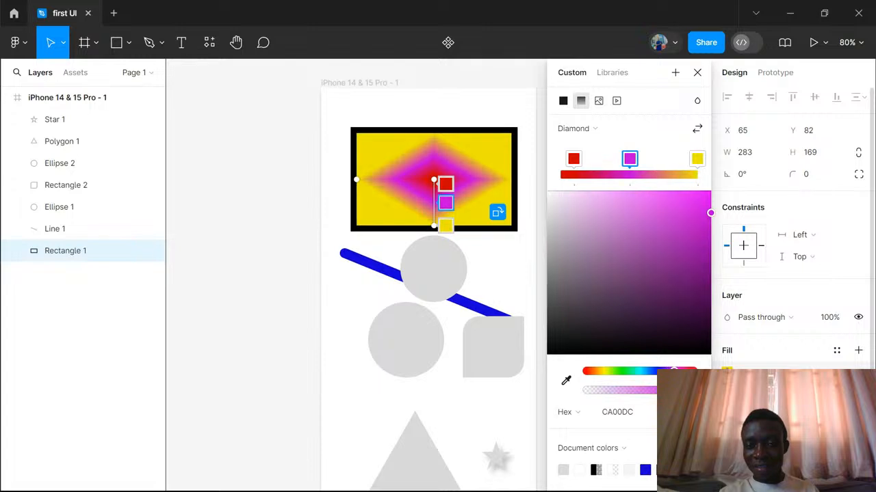
left_click_drag(689, 278, 711, 240)
- Switch the rectangle's gradient back to Linear, then close the fill settings and deselect the rectangle
left_click(598, 130)
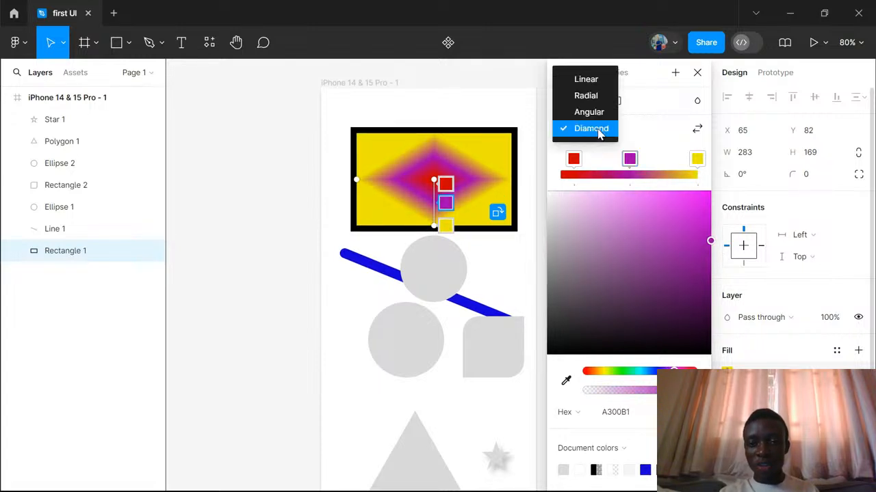
left_click(587, 80)
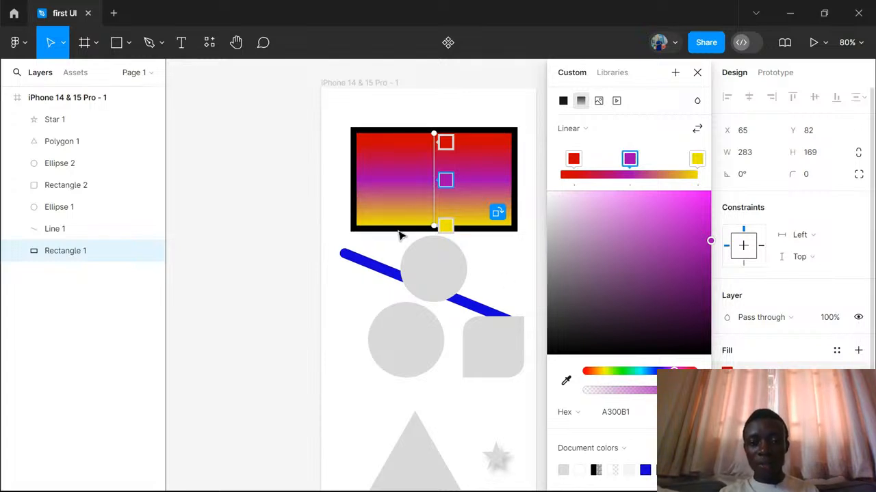
left_click(697, 74)
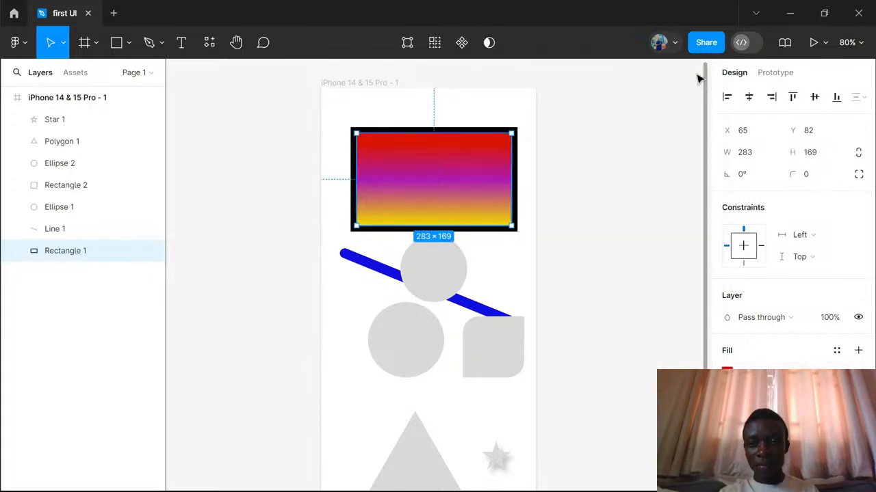
left_click(597, 130)
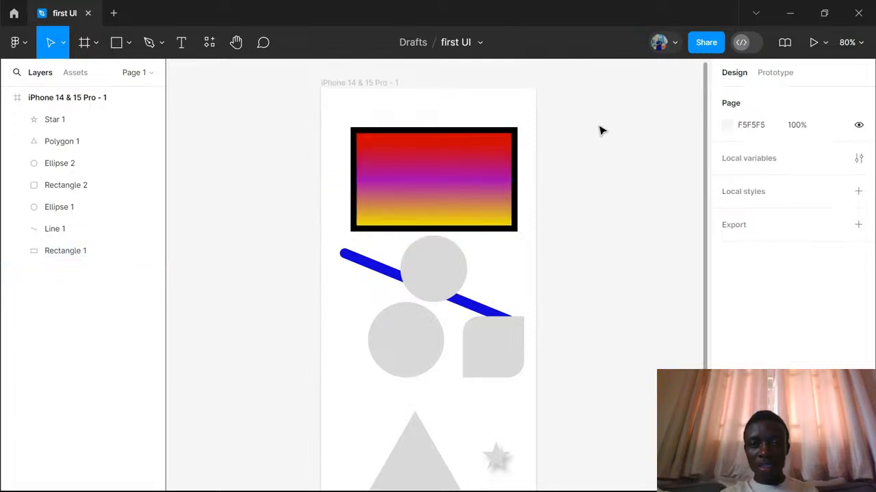
- Duplicate the gradient rectangle in place, undo the duplication and redo it
left_click(476, 133)
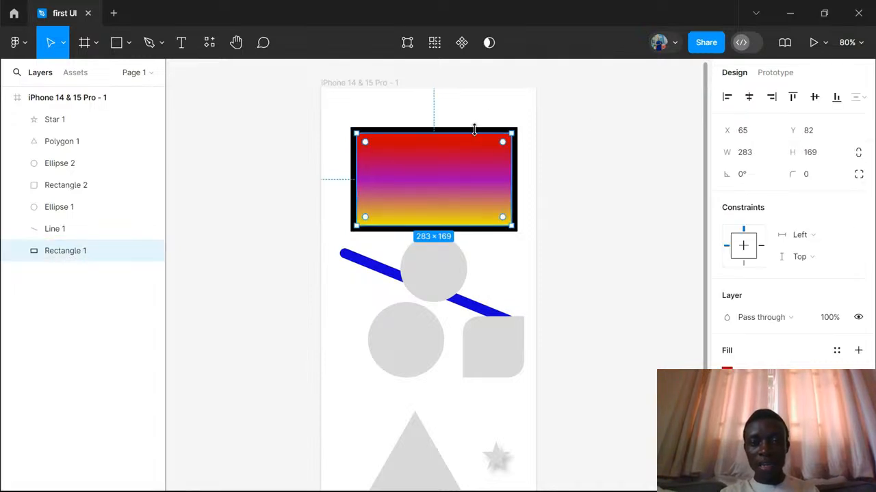
scroll(474, 130, "right", 3)
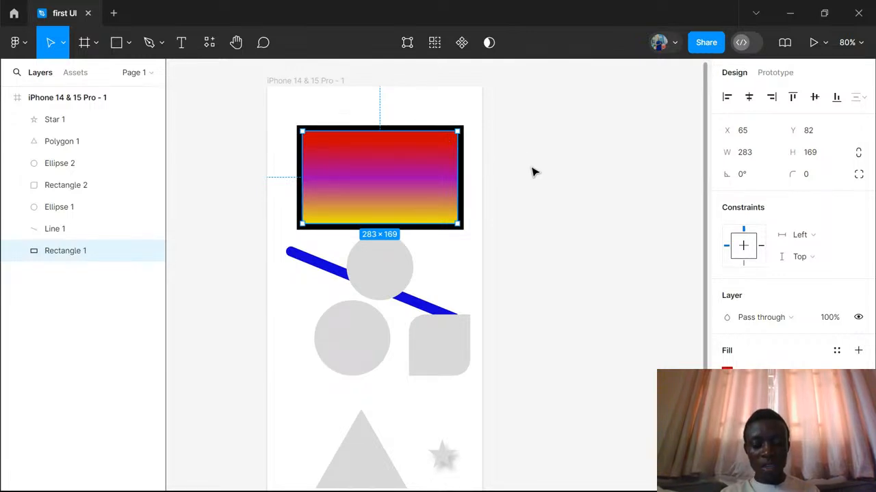
key("ctrl+d")
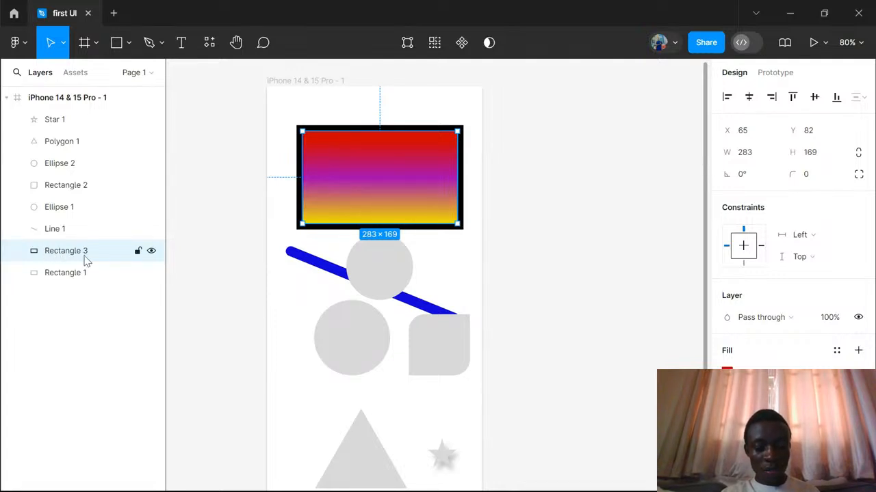
key("ctrl+z")
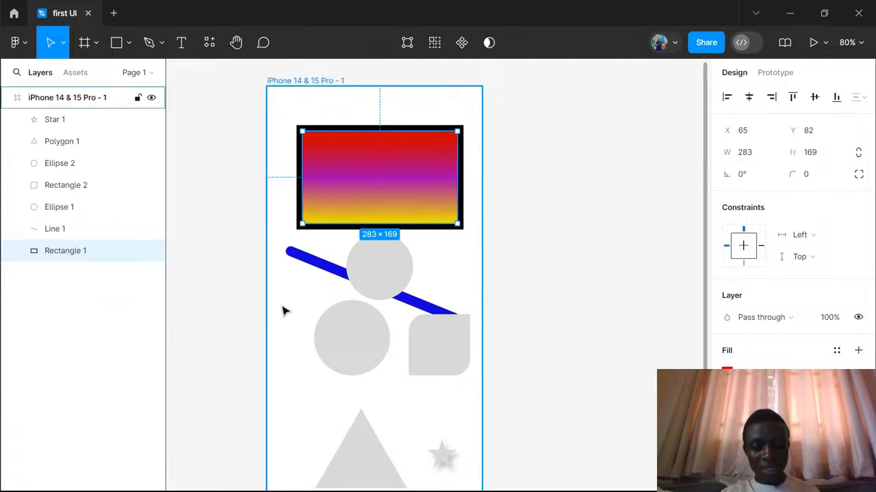
key("ctrl+shift+z")
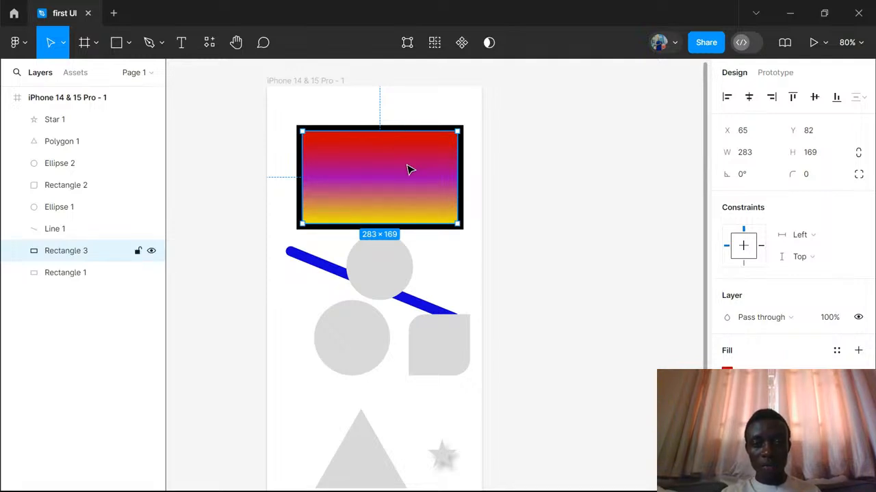
- Move the duplicate rectangle down to the phone frame's lower edge, at about X 64, Y 721
left_click_drag(408, 168, 412, 376)
scroll(412, 380, "down", 2)
scroll(412, 380, "down", 3)
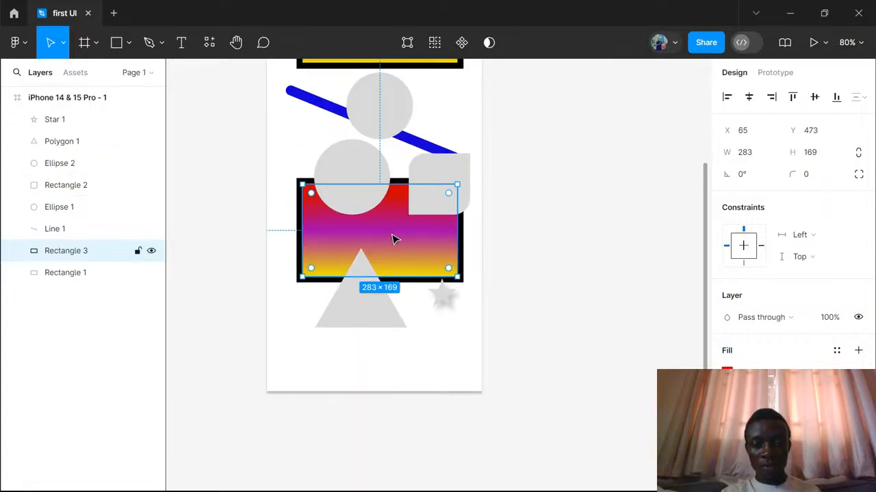
left_click_drag(392, 239, 393, 371)
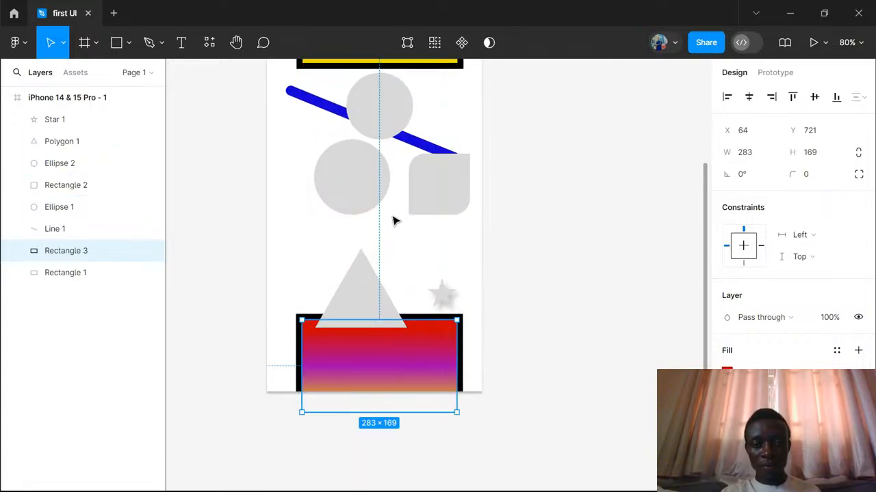
scroll(395, 220, "up", 8)
scroll(395, 220, "down", 5)
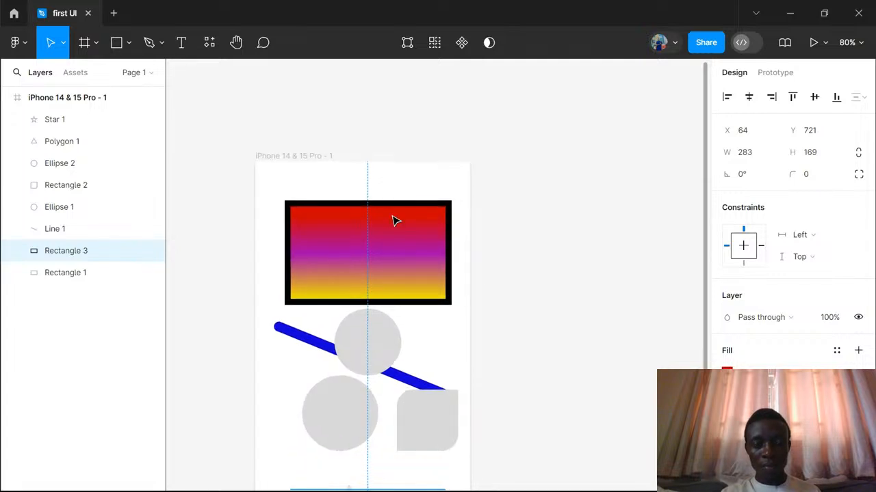
scroll(395, 220, "up", 3)
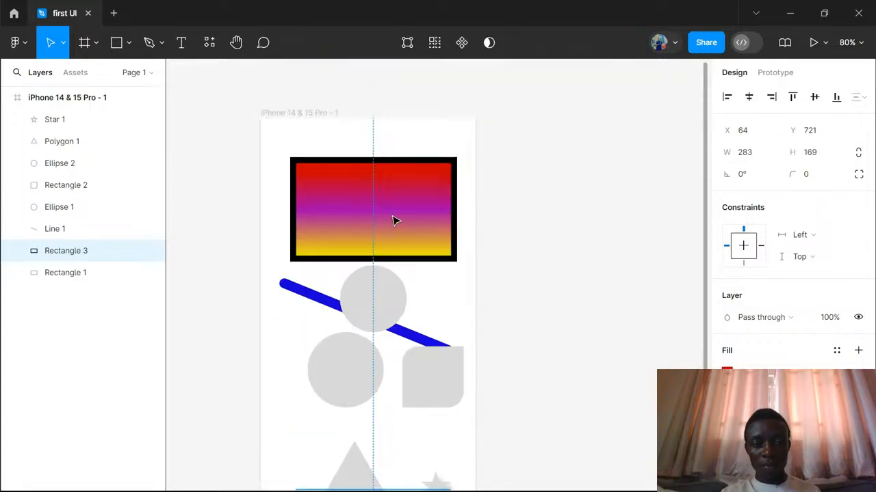
- Duplicate the whole iPhone 14 & 15 Pro - 1 frame, including all its shapes
left_click(381, 307)
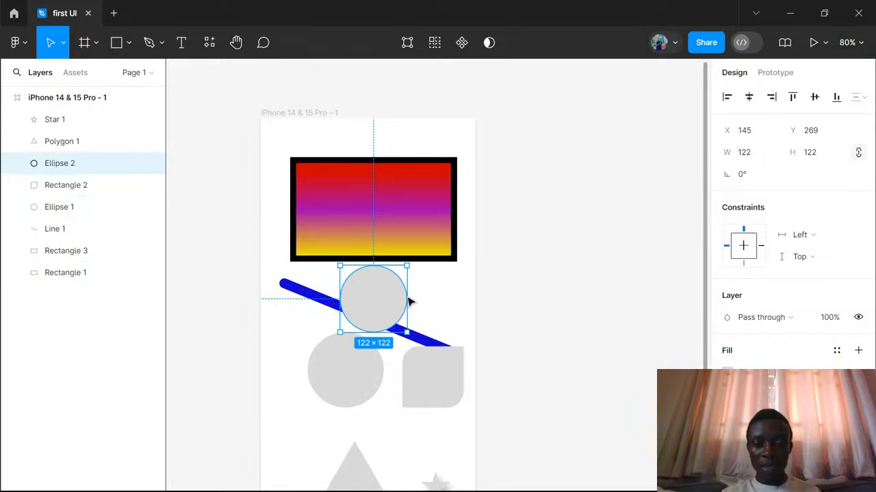
left_click(305, 114)
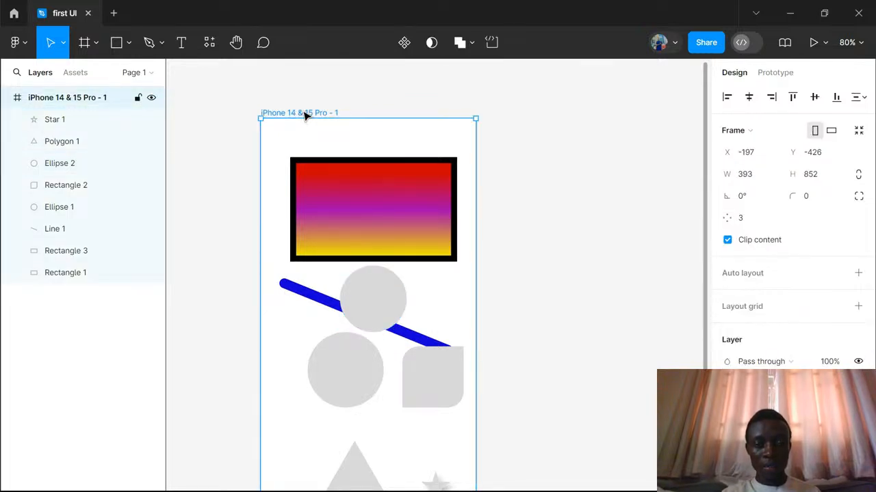
scroll(545, 166, "right", 3)
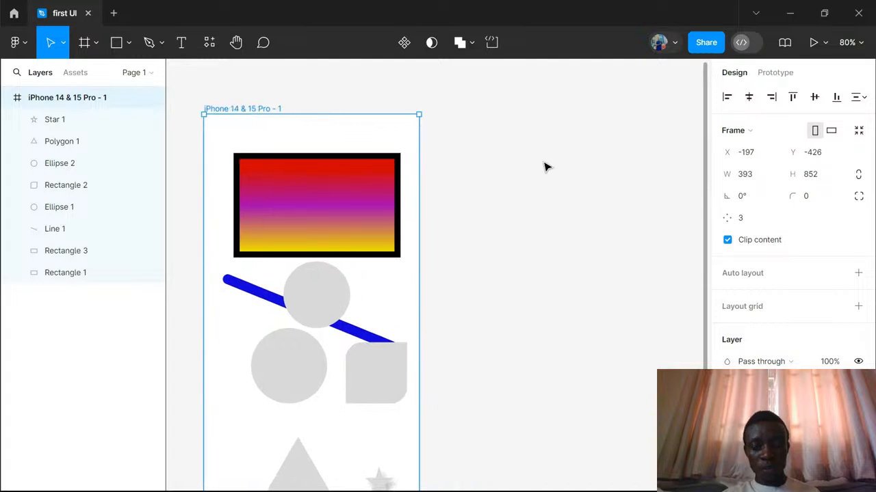
key("ctrl+d")
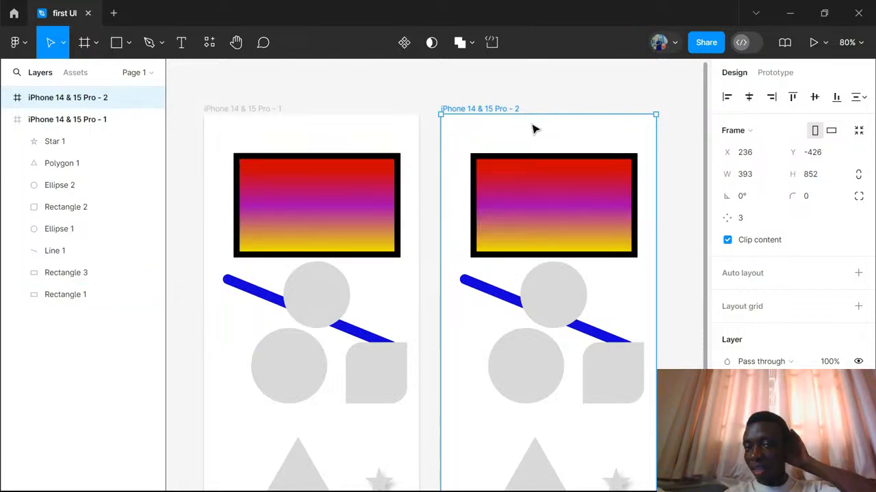
- Compare the original phone frame with its duplicate from the upper to the lower edge, selecting each frame in turn
scroll(532, 129, "right", 2)
scroll(535, 129, "right", 1)
scroll(535, 129, "left", 3)
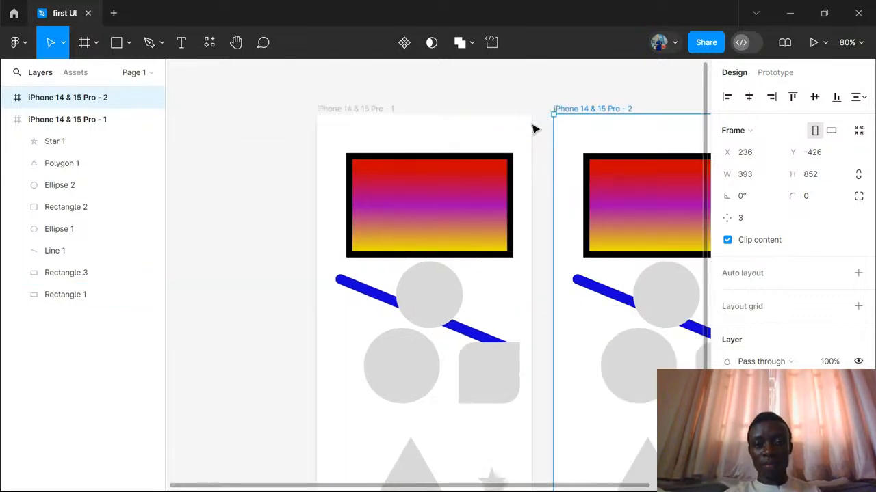
scroll(535, 129, "right", 2)
scroll(534, 129, "down", 5)
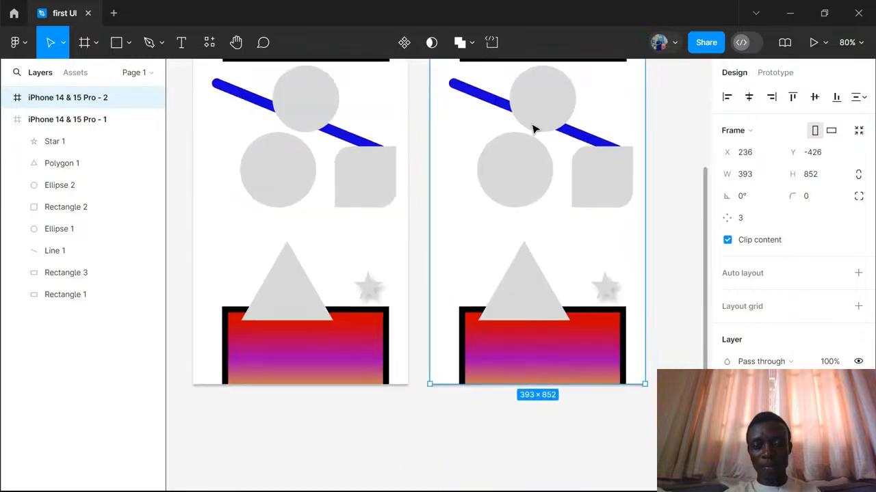
scroll(535, 130, "up", 5)
scroll(535, 129, "up", 2)
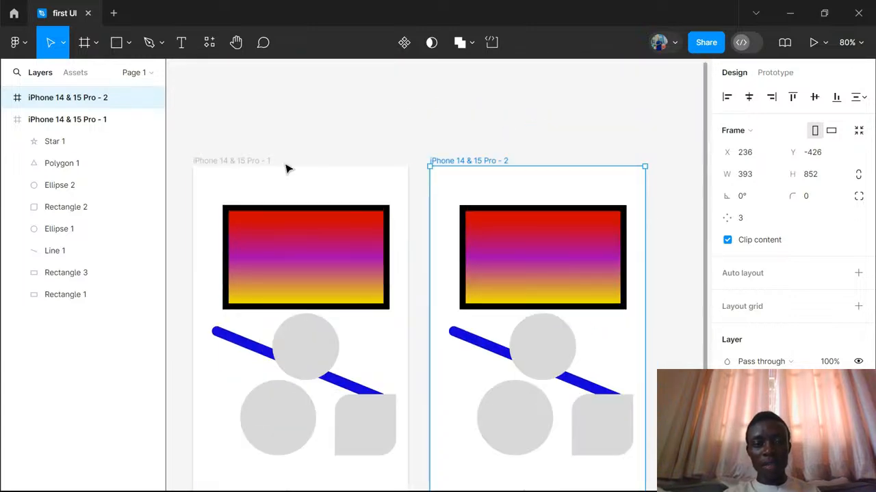
left_click(236, 160)
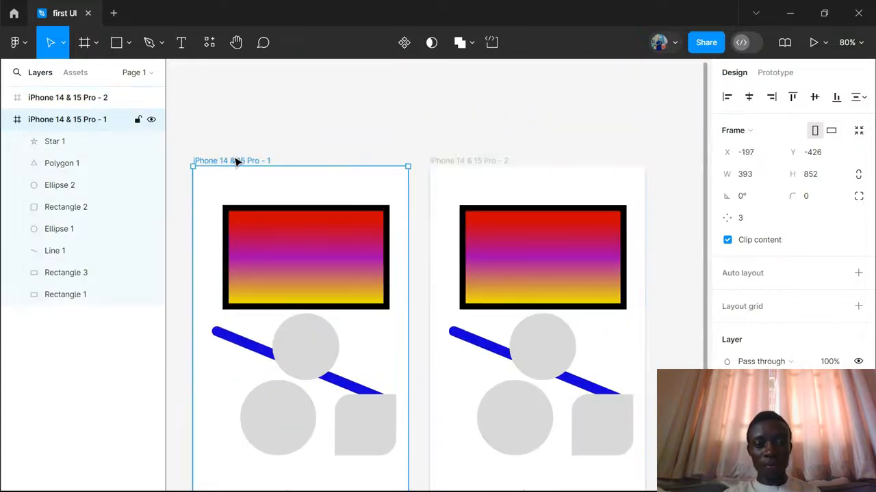
left_click(499, 162)
scroll(532, 213, "down", 4)
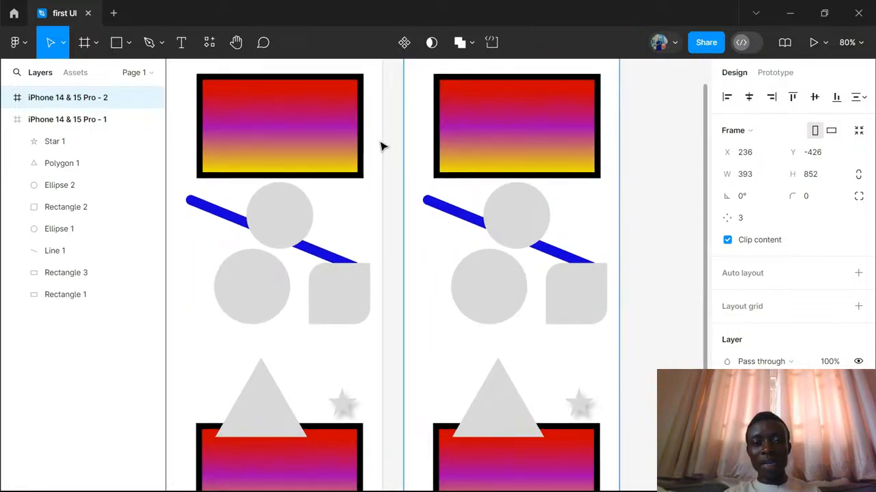
- Select the upper gradient rectangle in the original phone frame and bring both frames into view
left_click(339, 139)
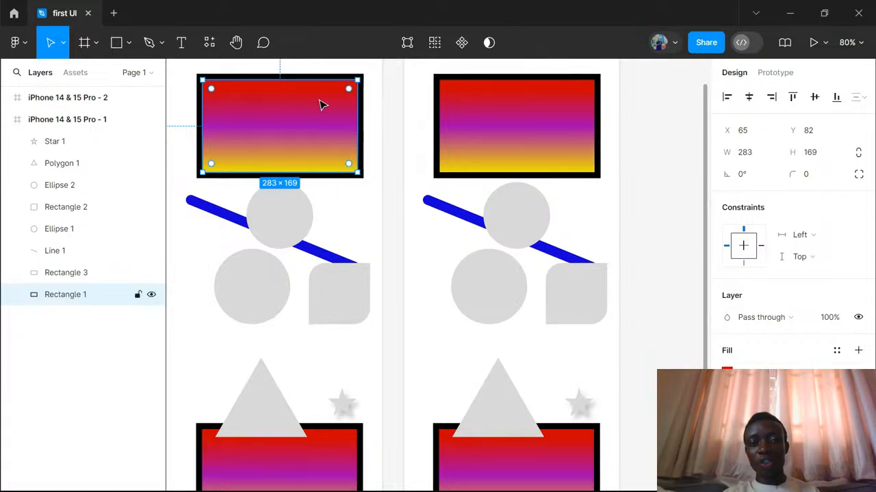
scroll(322, 103, "up", 4)
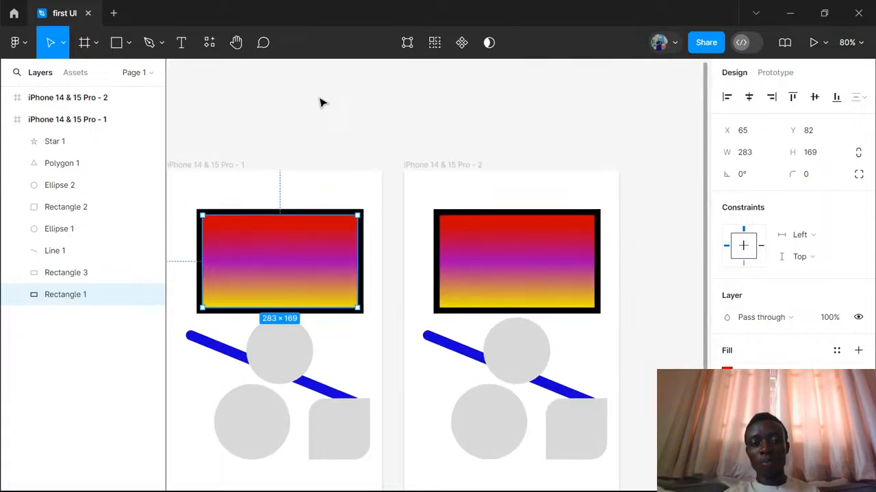
scroll(322, 102, "down", 1)
scroll(322, 102, "left", 3)
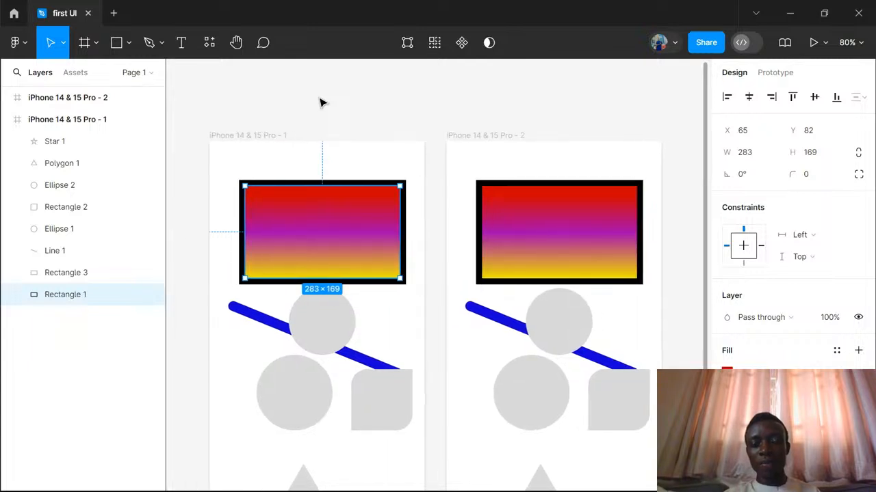
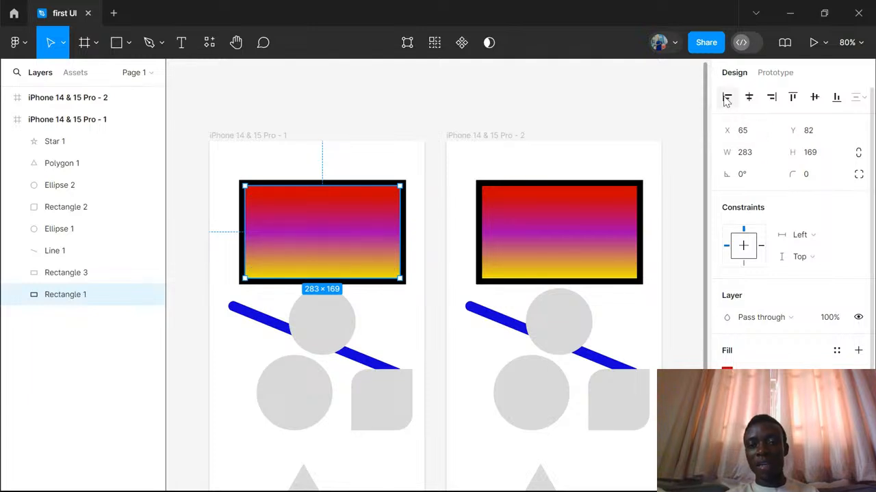
- Align the upper gradient rectangle within its frame to the left, on the horizontal center, and to the right
left_click(726, 98)
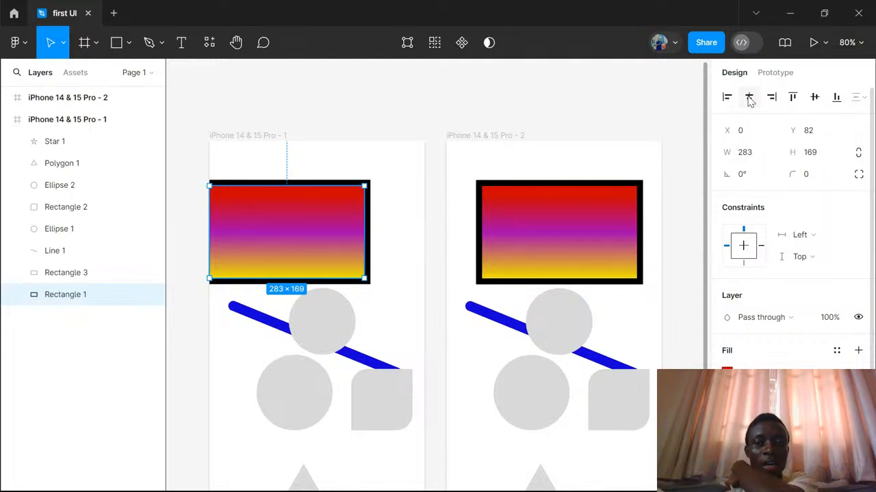
left_click(749, 98)
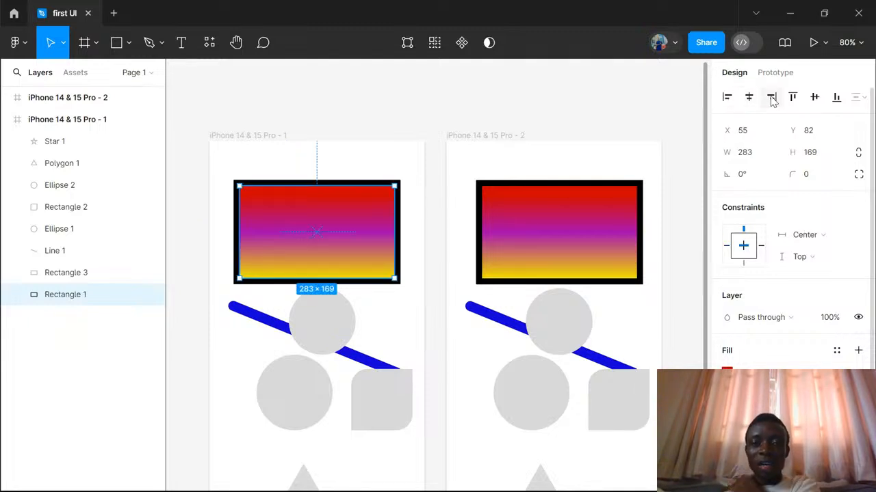
left_click(771, 98)
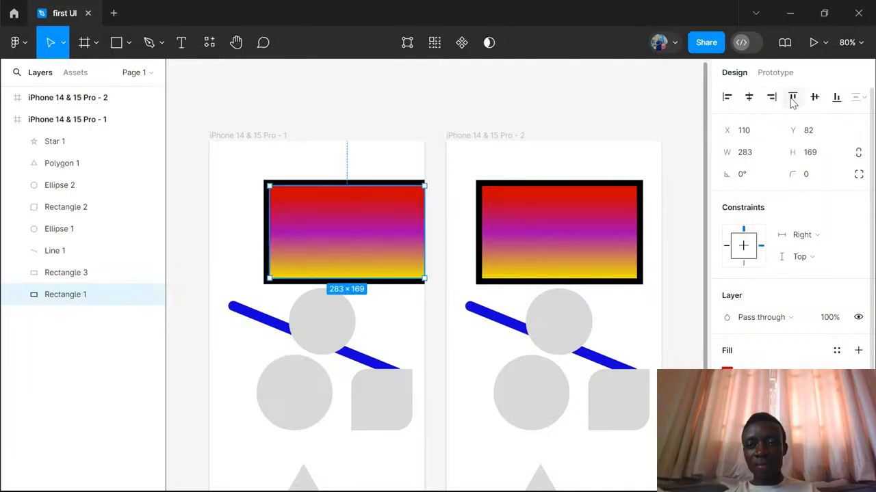
- Align the same gradient rectangle within its frame to the top, on the vertical center, and to the bottom
left_click(792, 99)
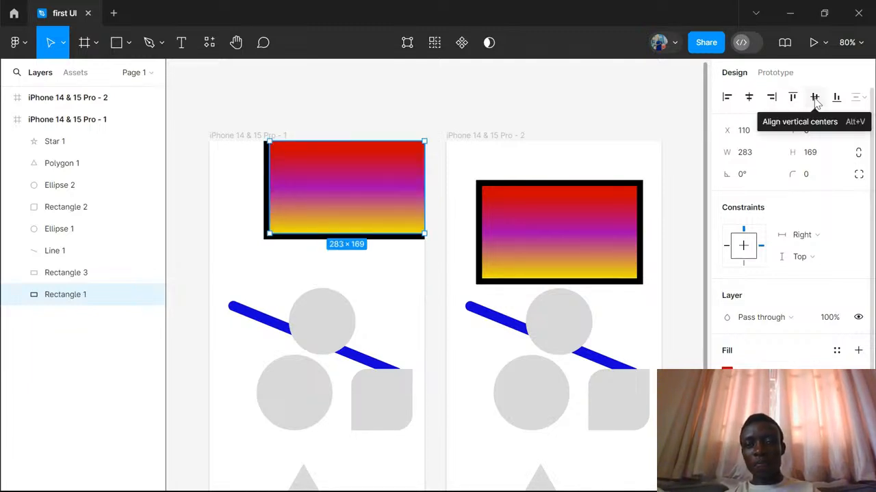
left_click(815, 97)
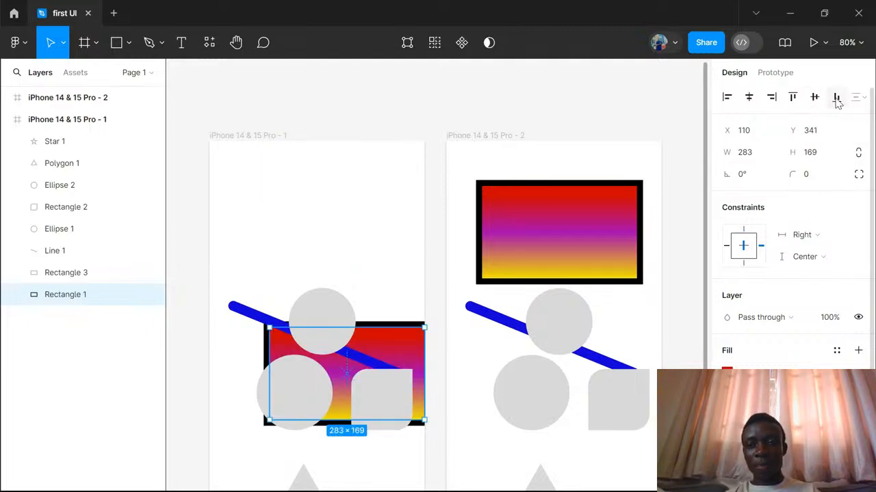
left_click(835, 98)
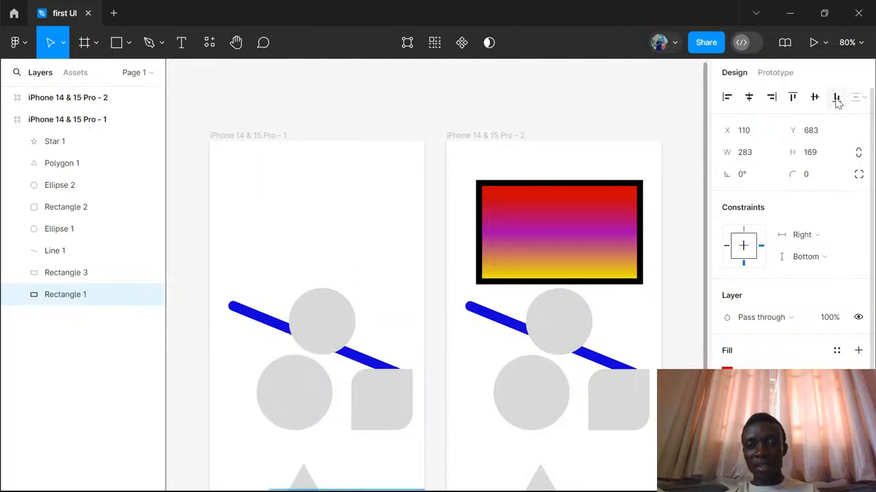
scroll(837, 102, "down", 2)
scroll(839, 104, "up", 1)
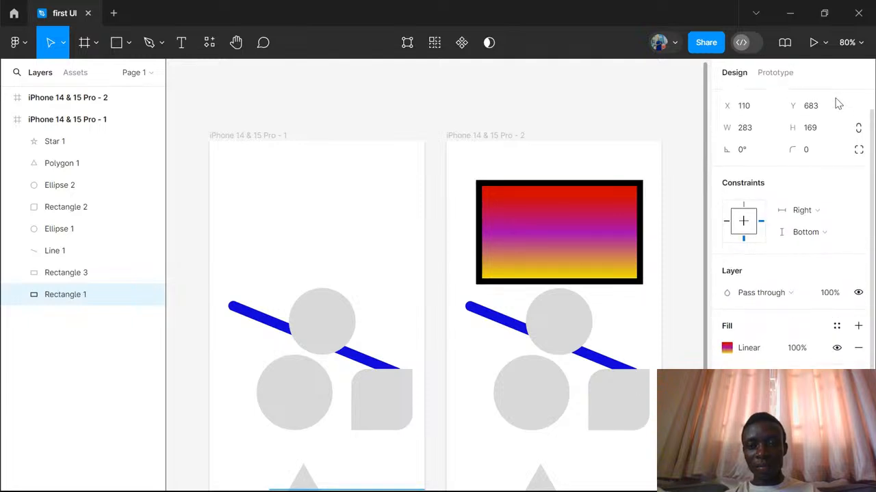
scroll(838, 103, "up", 1)
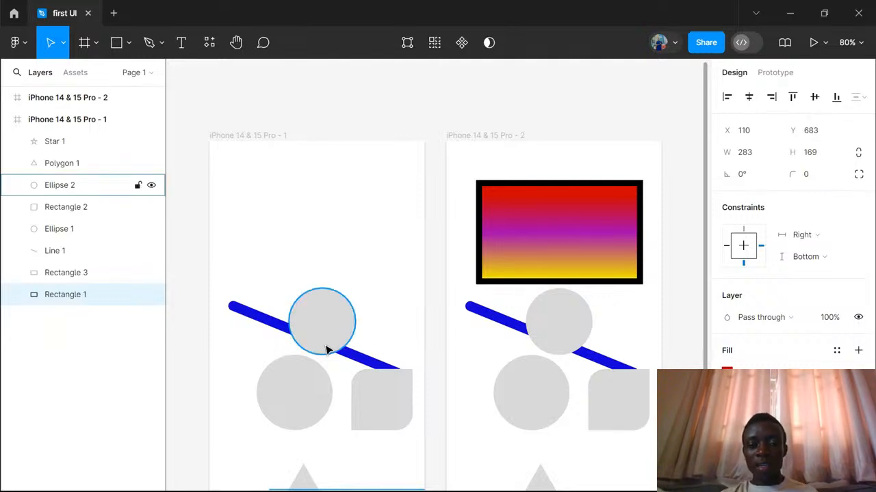
- Move the bottom-aligned gradient rectangle up above the other one, to about X 64, Y 505
scroll(326, 350, "down", 1)
scroll(326, 348, "down", 4)
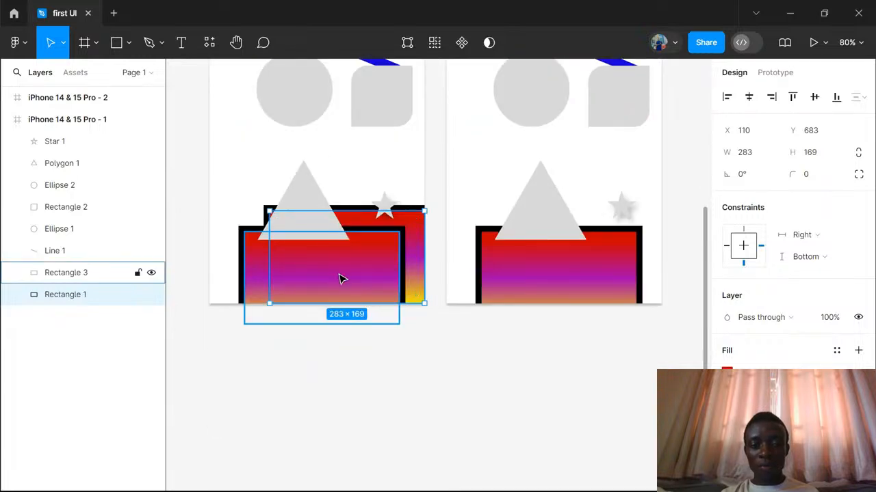
left_click_drag(324, 234, 314, 178)
scroll(315, 177, "up", 4)
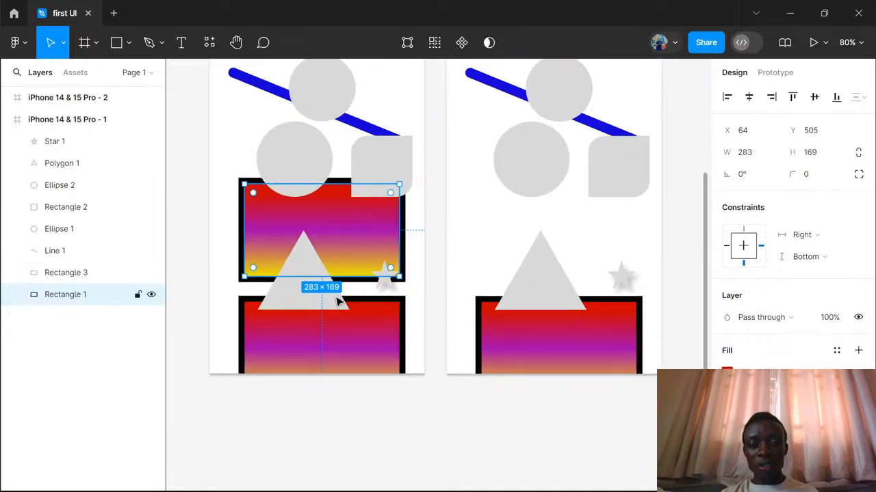
- Shift the lower gradient rectangle partly past the frame's left edge and align both gradient rectangles on their horizontal centers
left_click_drag(347, 334, 305, 342)
left_click(378, 241, "shift")
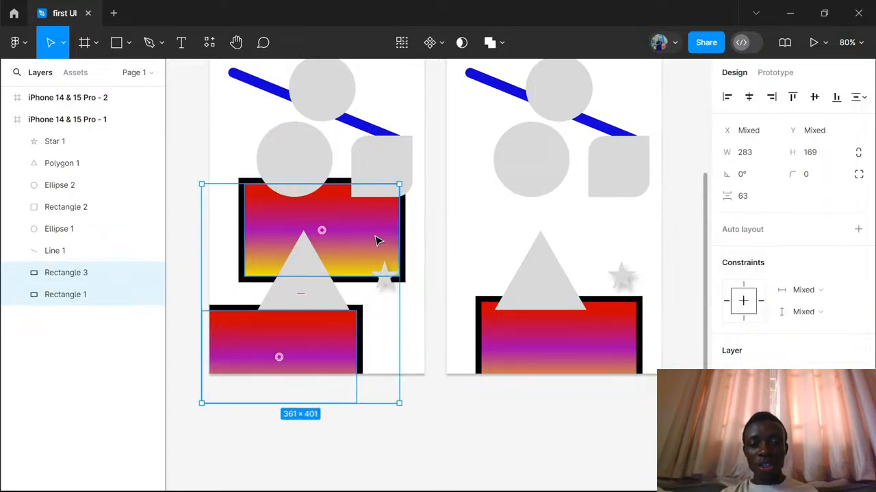
left_click(749, 97)
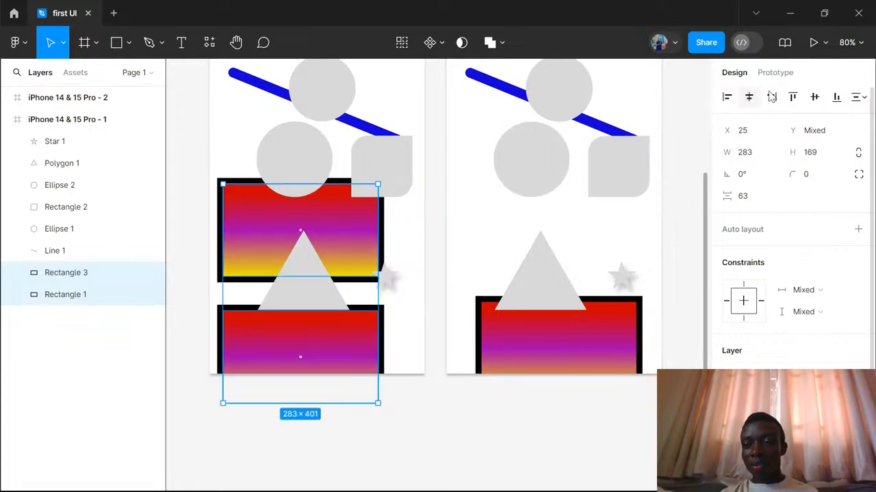
- Distribute the vertical and horizontal spacing of the two gradient rectangles, and set the gap between them to 61
left_click(863, 100)
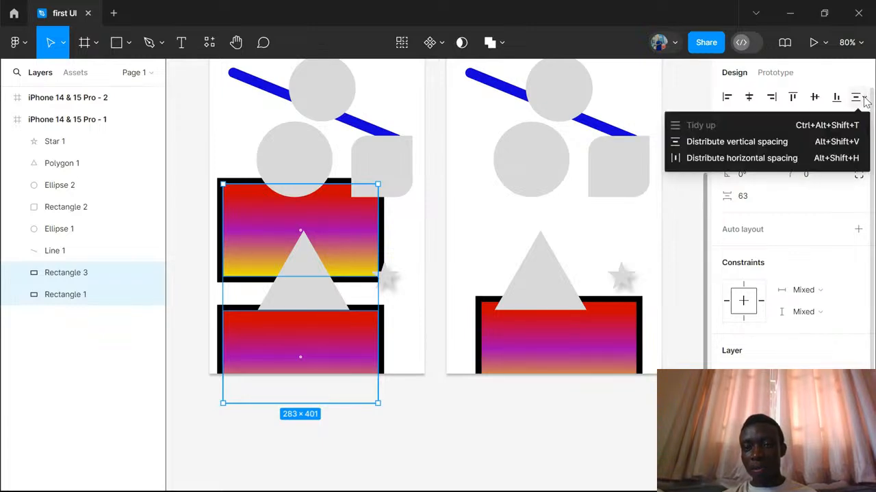
left_click(715, 142)
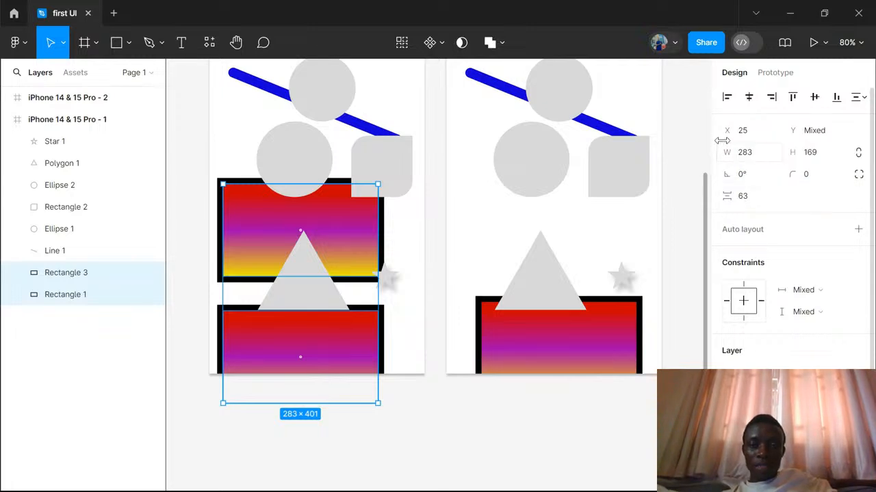
left_click(855, 97)
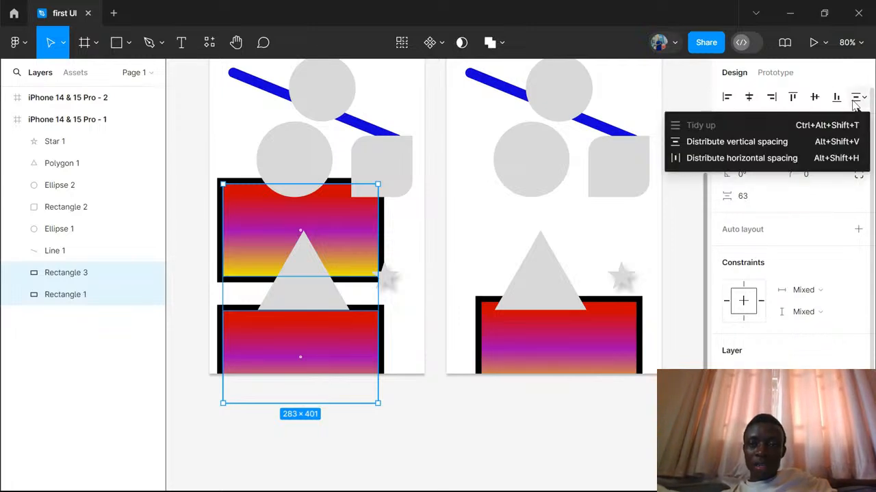
left_click(721, 158)
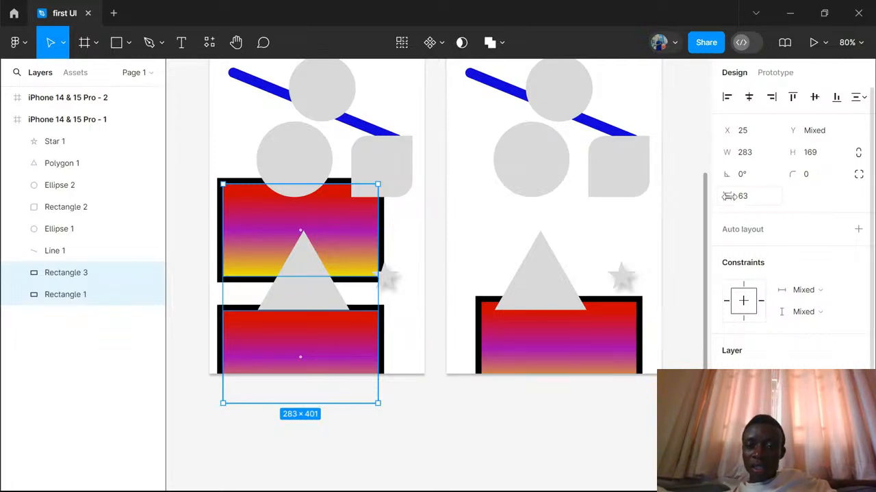
mouse_move(728, 196)
left_mouse_down()
mouse_move(806, 199)
mouse_move(675, 194)
mouse_move(798, 196)
mouse_move(728, 195)
left_mouse_up()
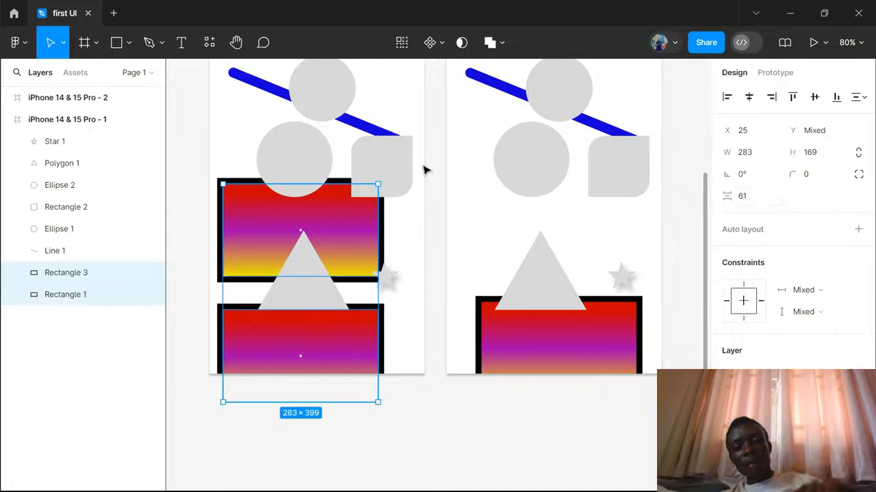
- Group the two grey circles and the rounded grey square in the original phone frame
left_click(398, 167)
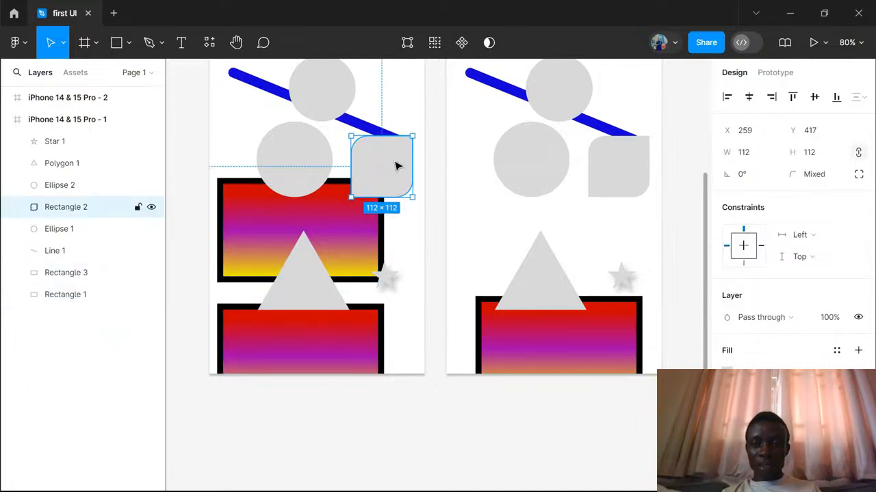
scroll(397, 166, "up", 3)
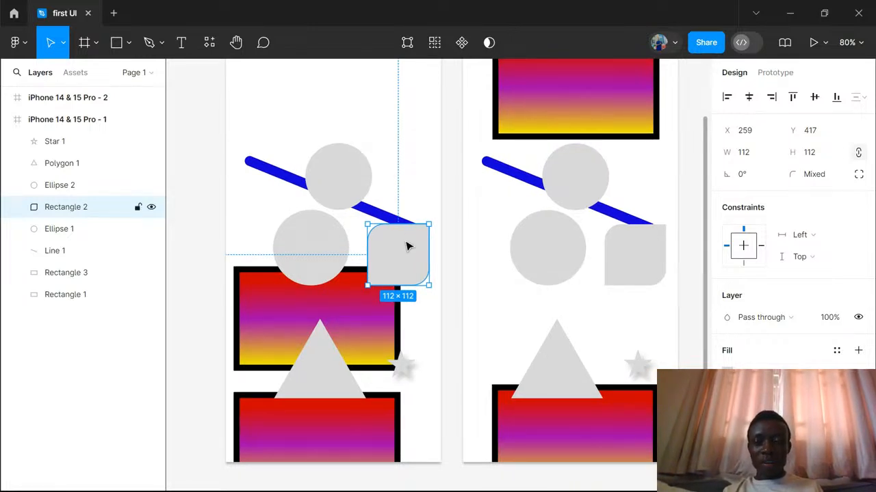
left_click(348, 192, "shift")
left_click(296, 255, "shift")
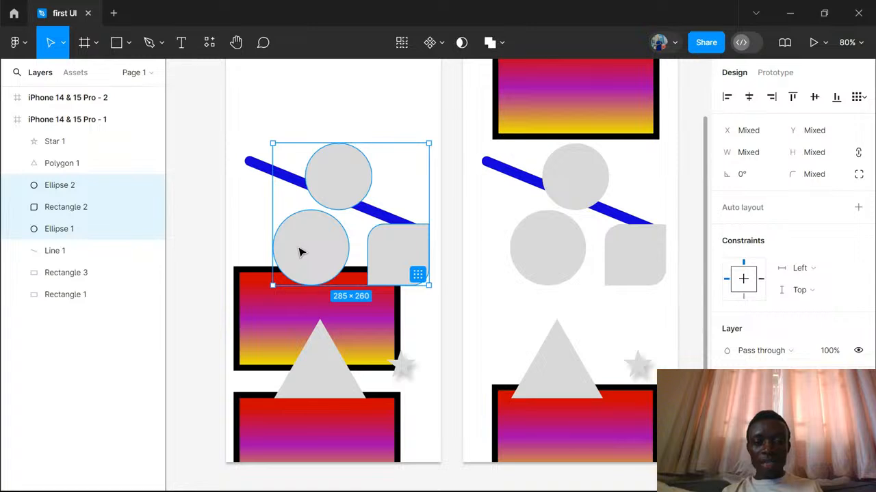
right_click(299, 252)
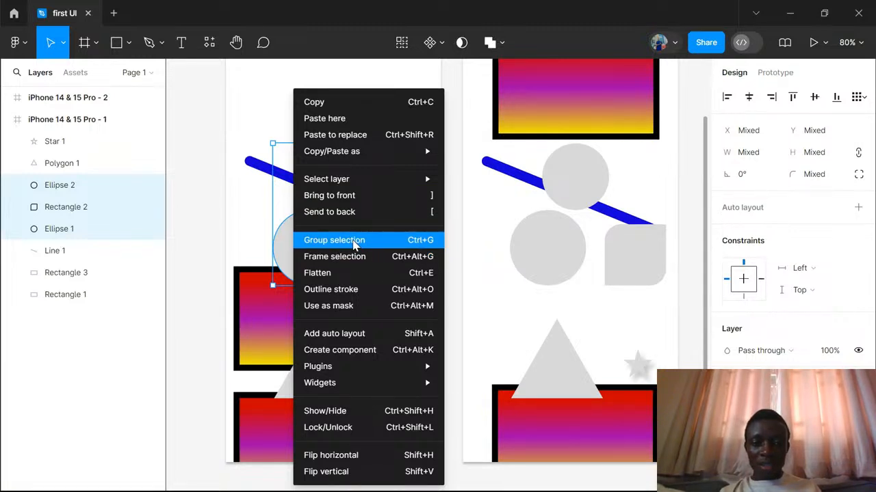
left_click(355, 246)
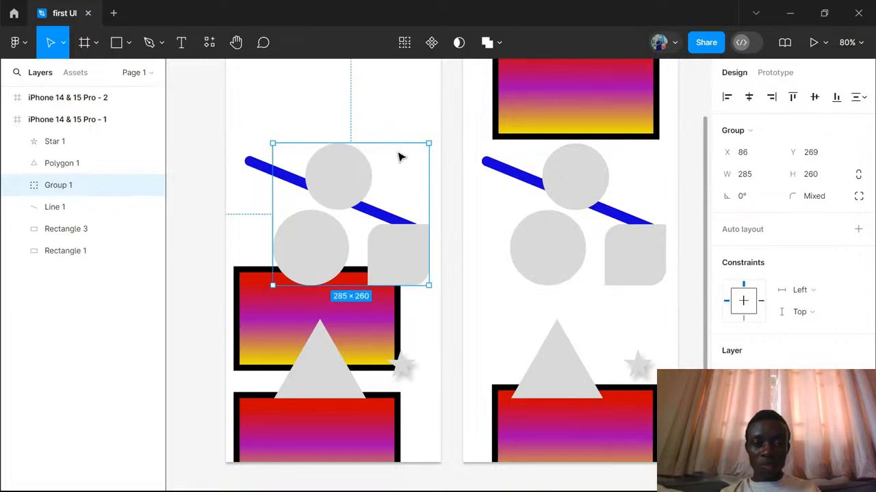
- Move the group of grey shapes up and left to about X 30, Y 213, and ungroup it
left_click_drag(400, 157, 331, 151)
left_click_drag(357, 103, 370, 129)
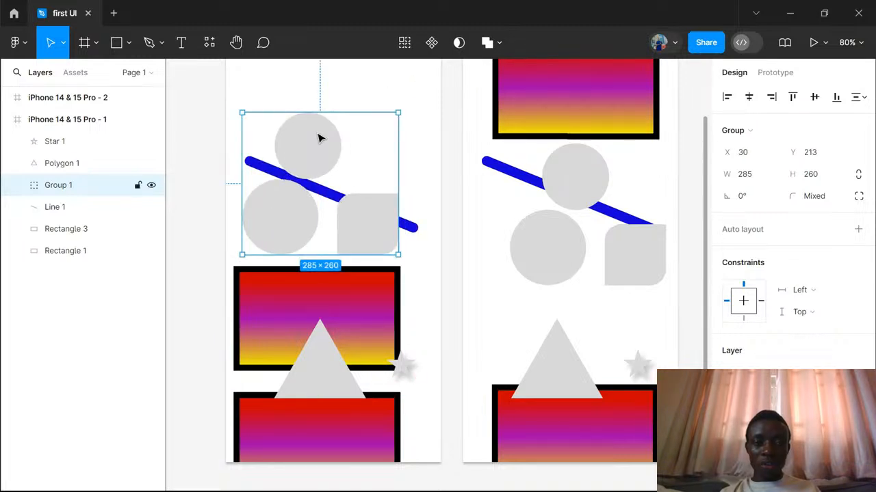
right_click(318, 138)
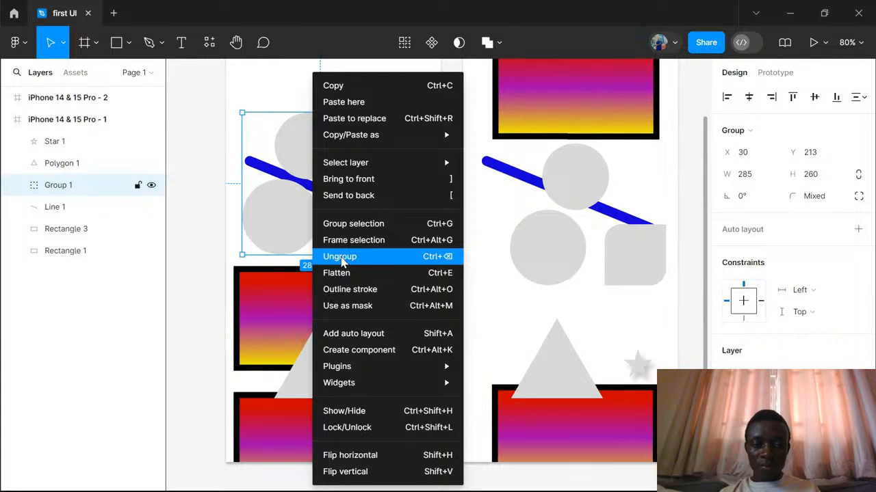
left_click(344, 262)
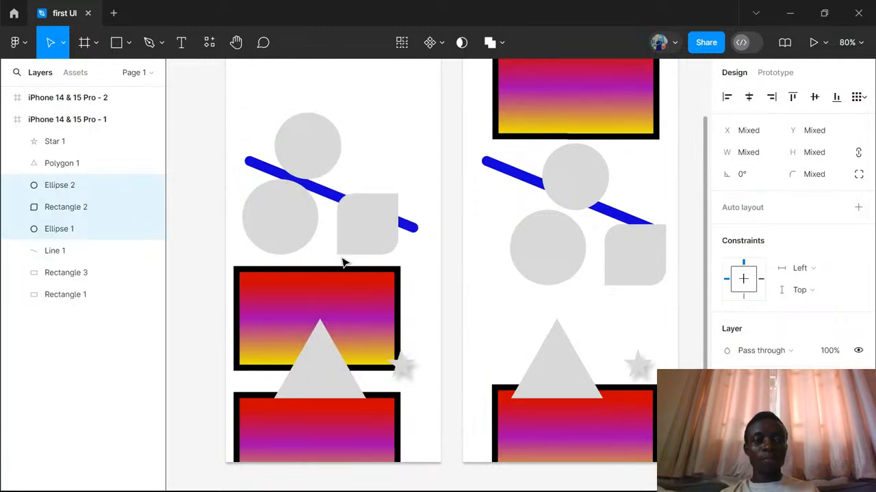
- Move the upper grey circle on its own, above the blue line, to about X 135, Y 188
left_click(409, 132)
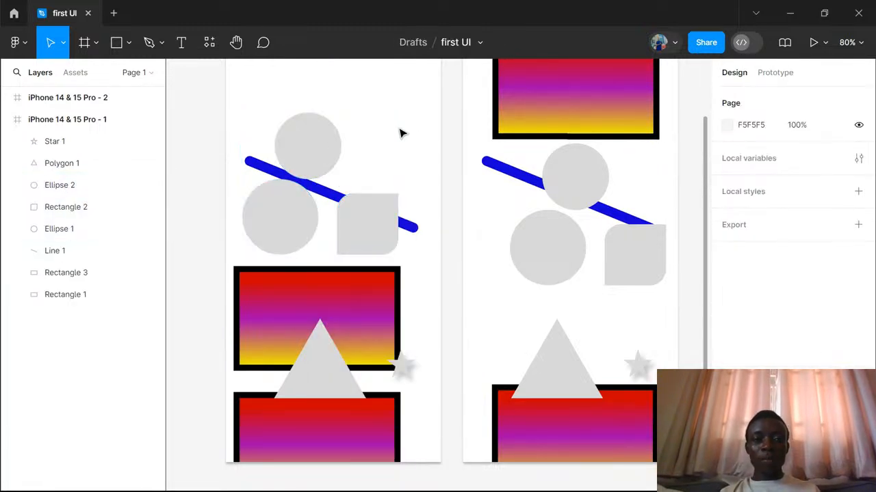
left_click_drag(318, 143, 359, 122)
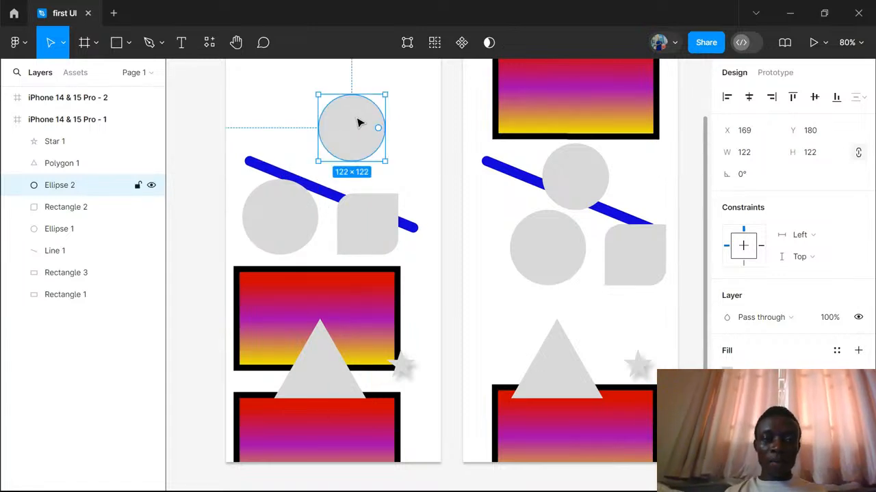
left_click_drag(346, 126, 327, 130)
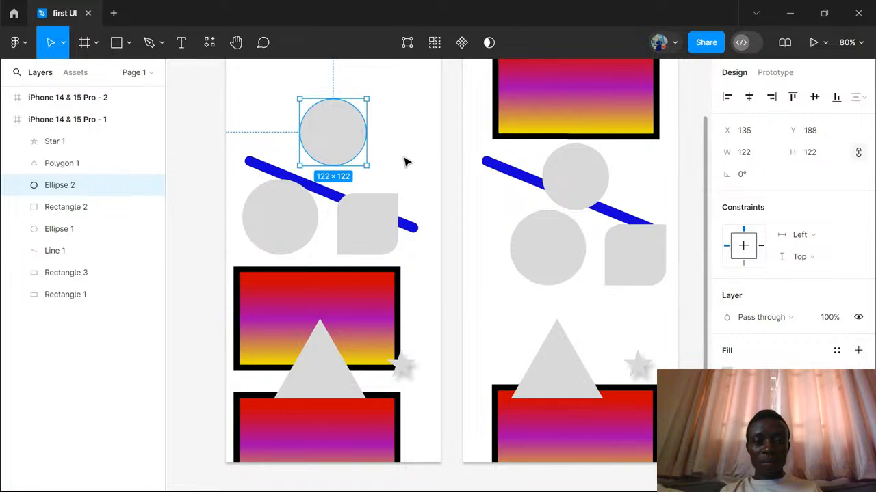
- Move the upper grey circle into the empty area near the top of the original frame, at about X 81, Y 54
scroll(404, 160, "up", 3)
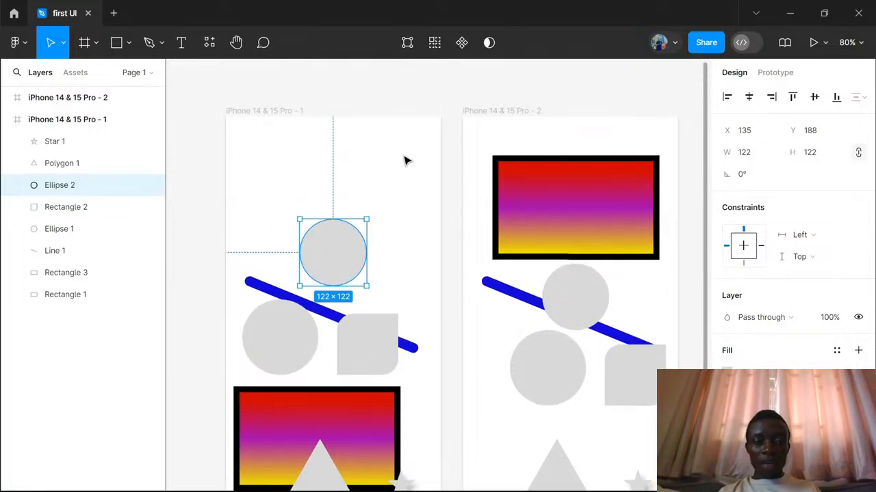
scroll(404, 161, "down", 1)
scroll(405, 161, "down", 3)
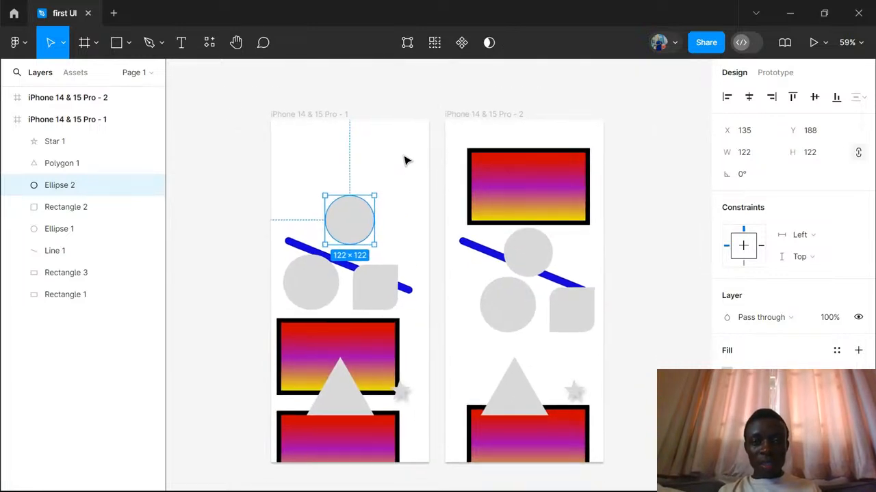
scroll(404, 161, "right", 2)
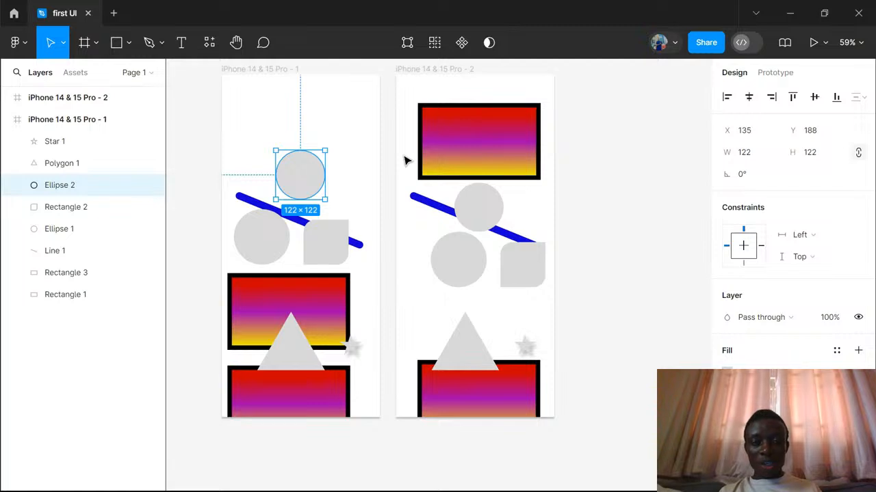
scroll(404, 161, "right", 1)
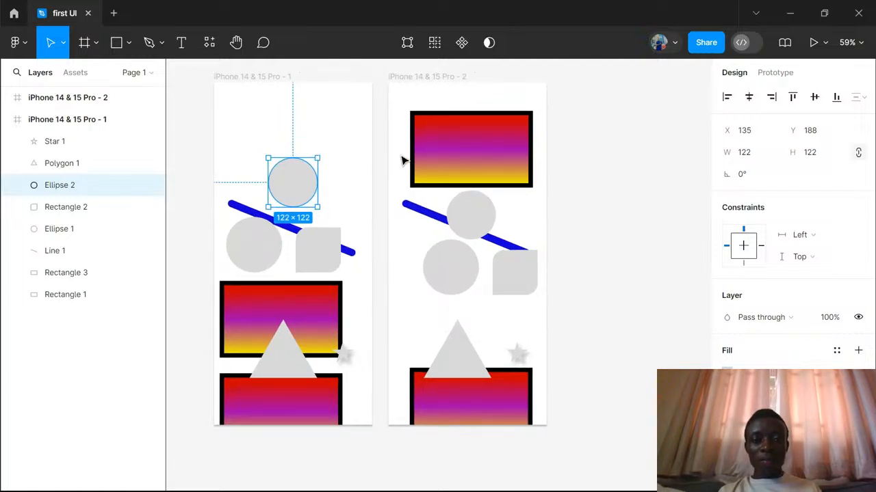
scroll(336, 153, "down", 1)
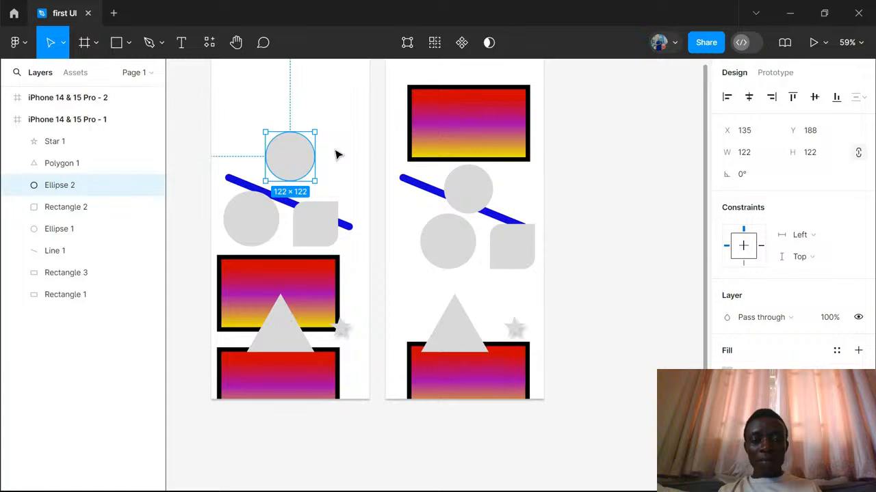
scroll(336, 154, "up", 1)
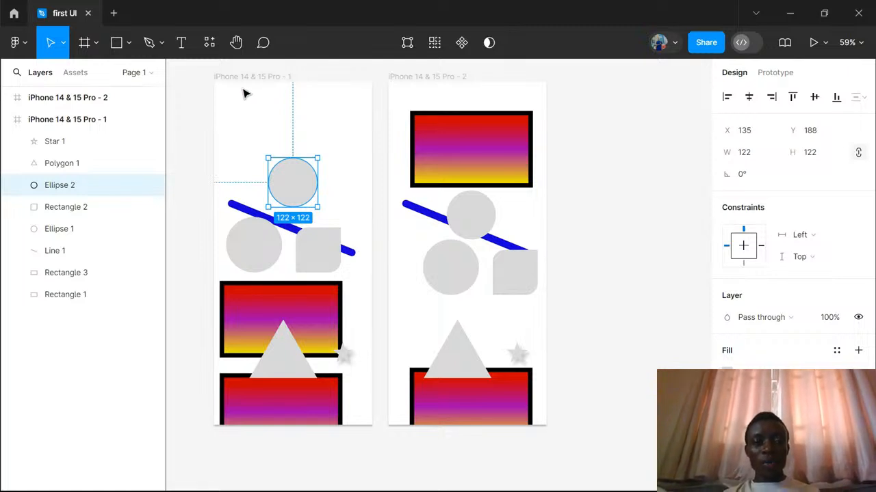
left_click_drag(291, 185, 271, 131)
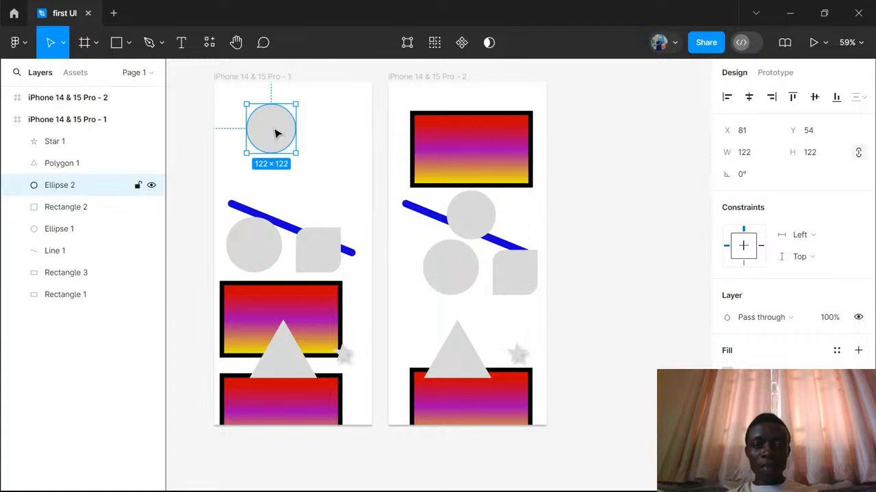
- Make the top circle, moved to about X 44, Y 63, a component and place its copy in the second frame at about X 206, Y 529
mouse_move(276, 133)
left_mouse_down()
mouse_move(276, 147)
mouse_move(276, 137)
mouse_move(262, 138)
left_mouse_up()
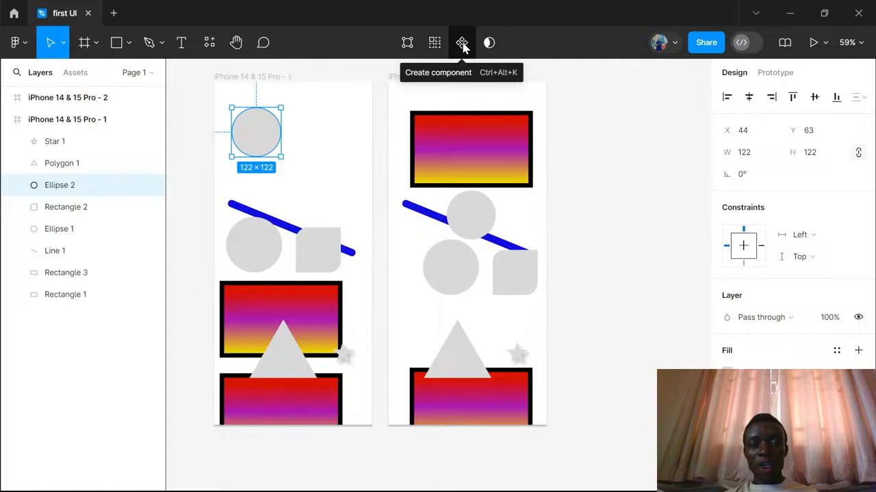
left_click(461, 44)
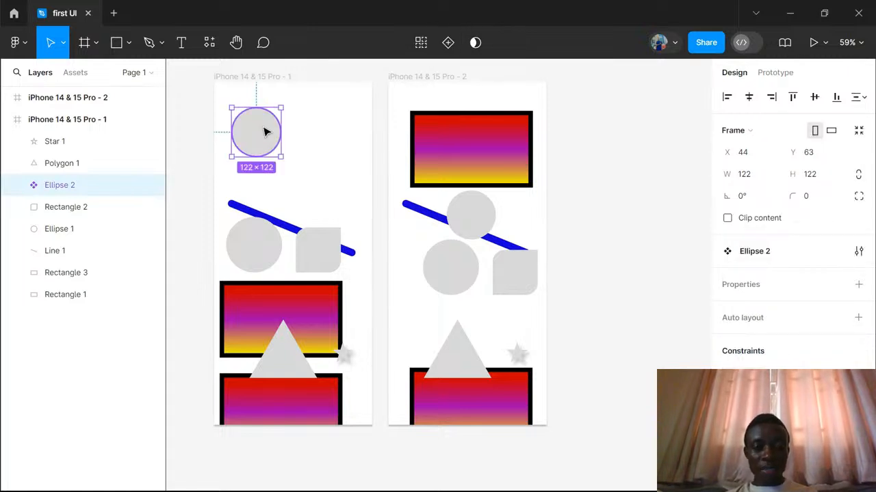
key("ctrl+d")
left_click_drag(266, 131, 504, 321)
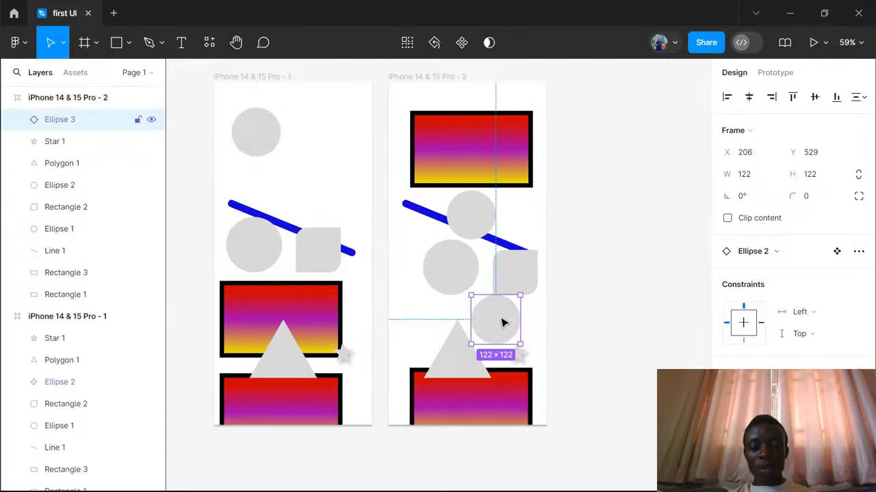
- Set the background fill of the main circle component in the original frame to FF0000
left_click(260, 138)
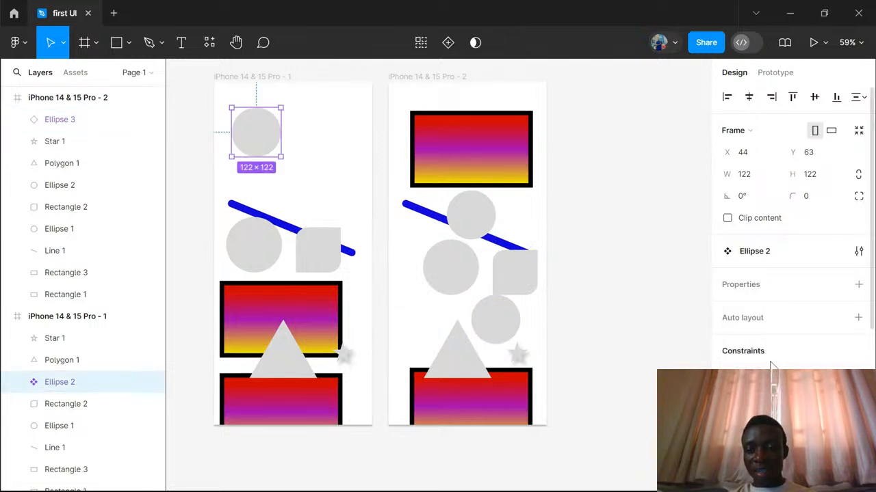
scroll(766, 363, "down", 5)
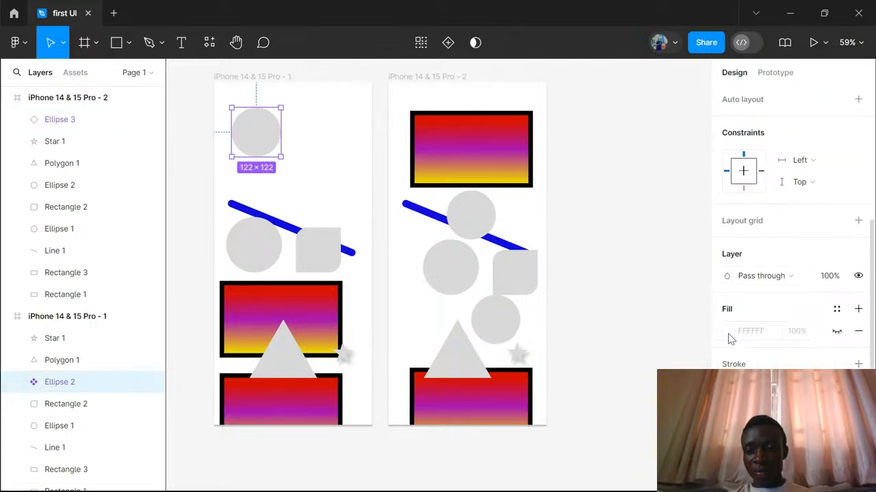
left_click(728, 333)
left_click_drag(683, 189, 660, 253)
left_click_drag(662, 284, 713, 76)
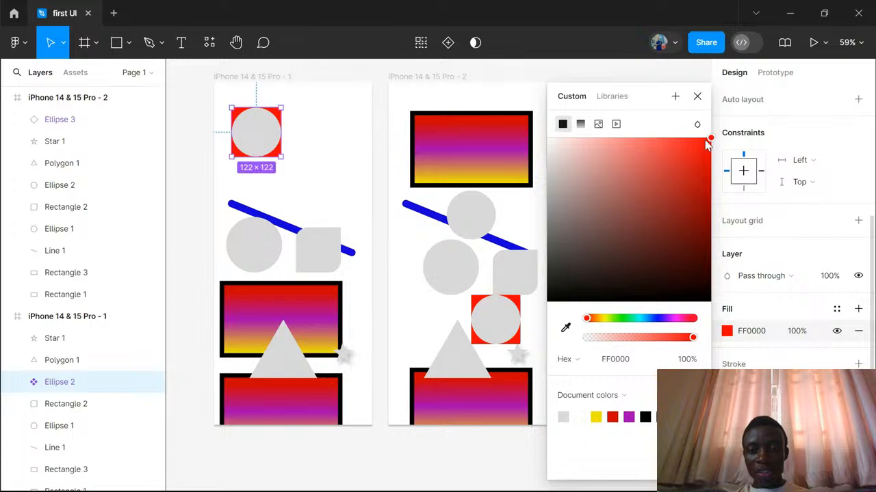
left_click(697, 96)
- Remove the red background fill from the copied circle in the second frame and colour the circle itself FF0000
left_click(498, 322)
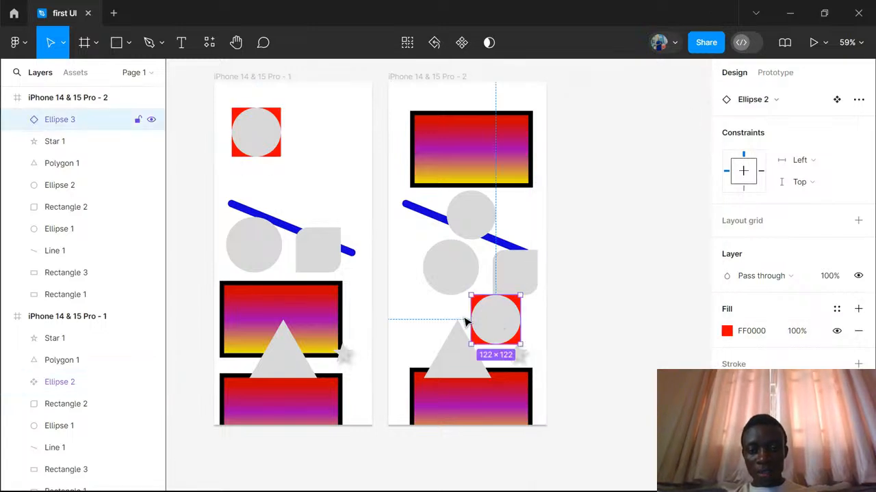
left_click_drag(465, 321, 446, 320)
mouse_move(520, 321)
left_mouse_down()
mouse_move(503, 329)
mouse_move(506, 318)
left_mouse_up()
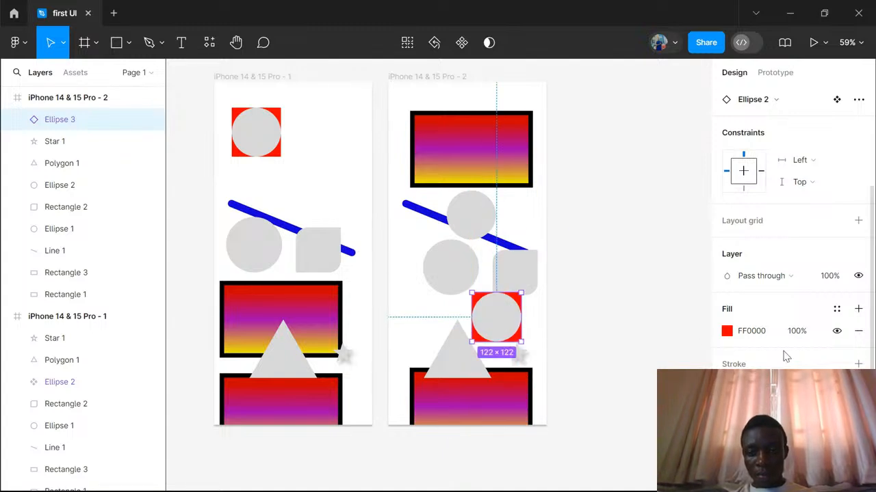
left_click(858, 335)
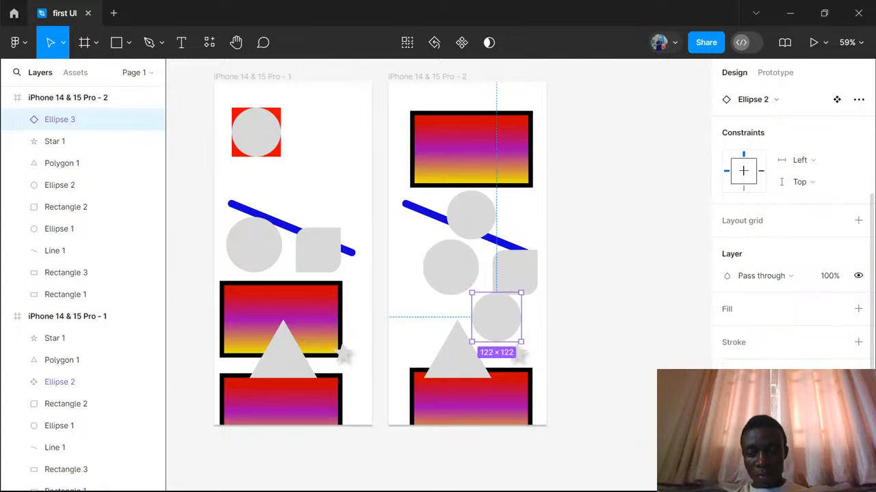
left_click(730, 401)
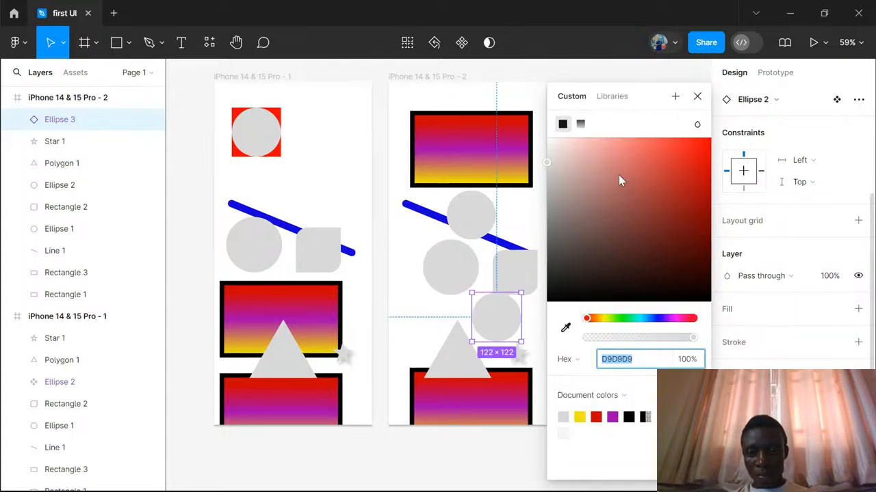
left_click_drag(618, 175, 711, 144)
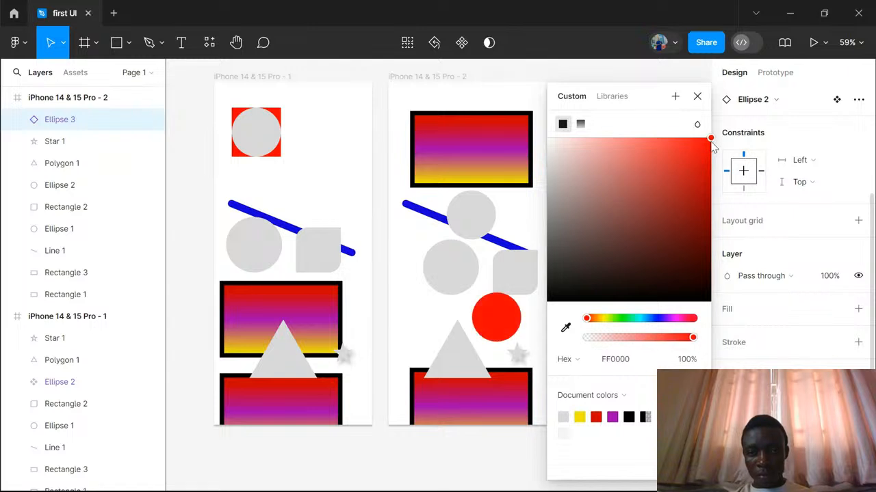
- Remove the main circle component's red background fill and recolour its grey circle to FF0000
left_click(263, 132)
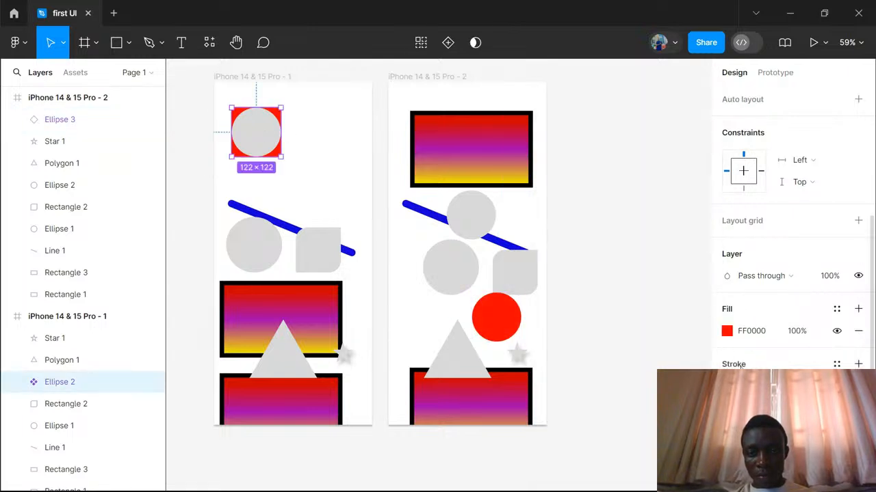
left_click(858, 330)
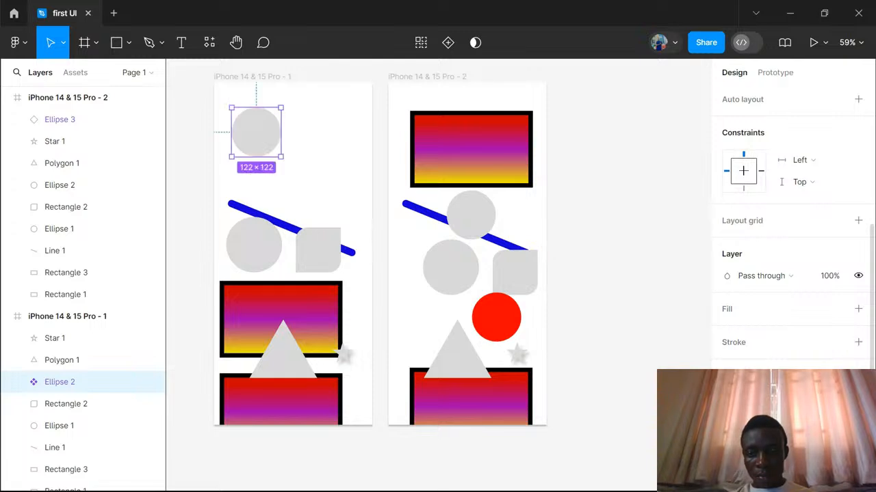
left_click(732, 398)
left_click_drag(613, 173, 711, 139)
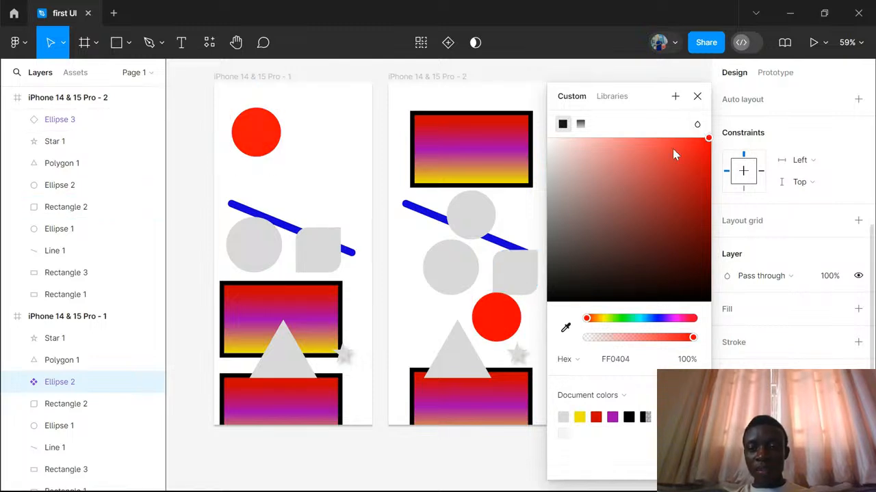
left_click_drag(609, 152, 634, 301)
left_click_drag(635, 234, 714, 137)
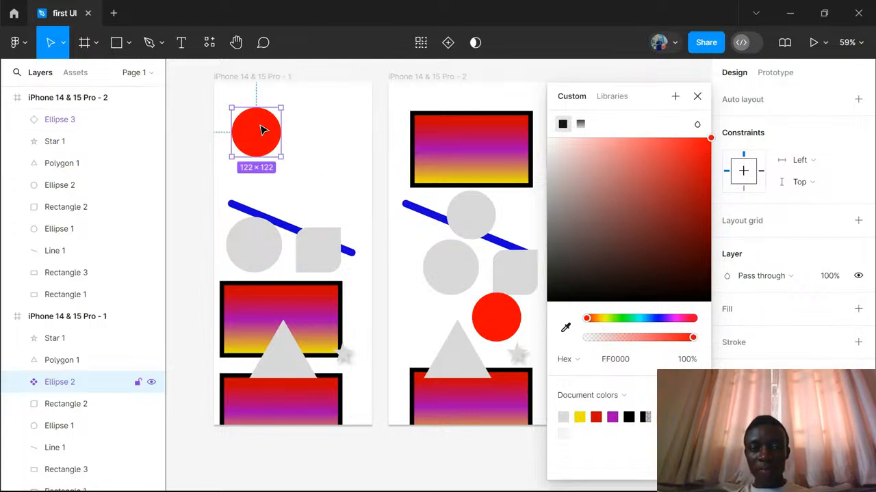
- Add a black 000000 stroke to the main red circle component in the original frame
left_click(497, 329)
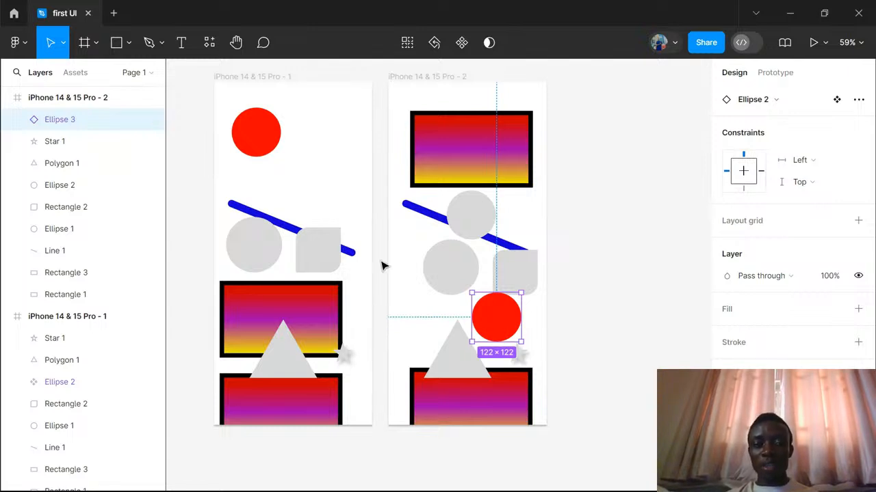
left_click(264, 133)
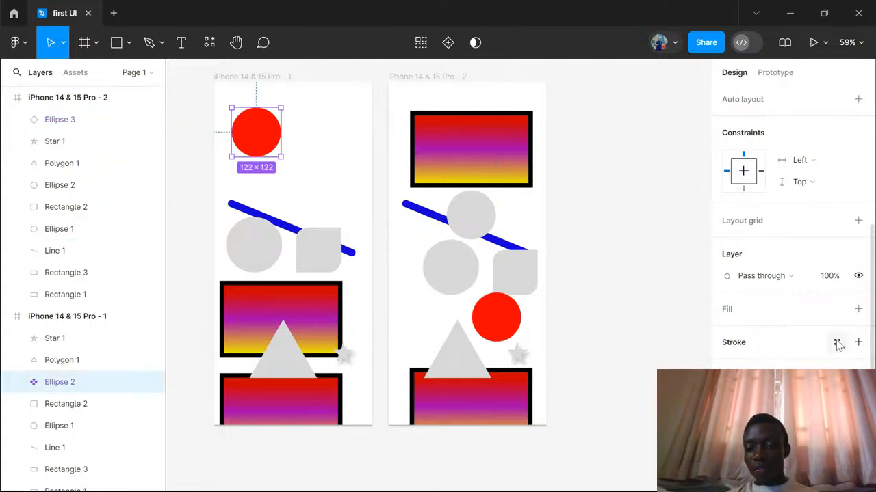
left_click(857, 342)
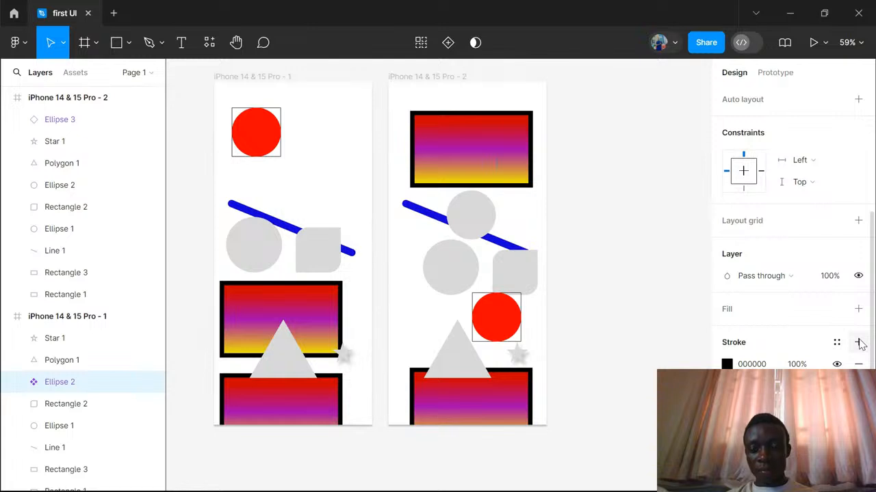
- Delete the red circle copy from the second frame and the main red circle component from the original frame
left_click(497, 320)
key("Delete")
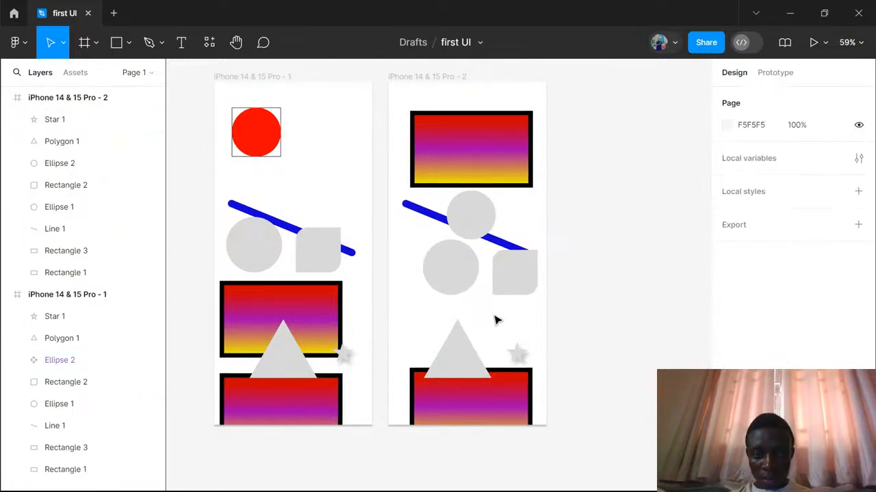
left_click(257, 132)
key("Delete")
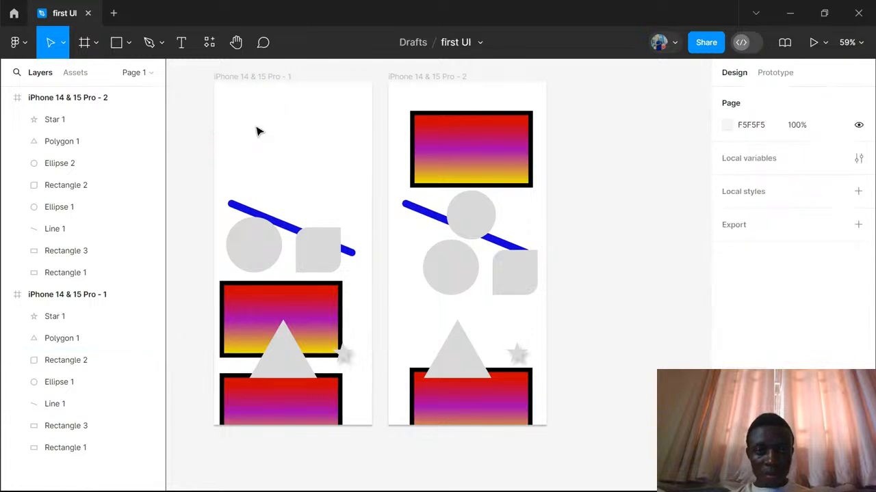
- Draw a circle about 129 × 129 near the top of the original frame and turn it into a component
left_click(129, 45)
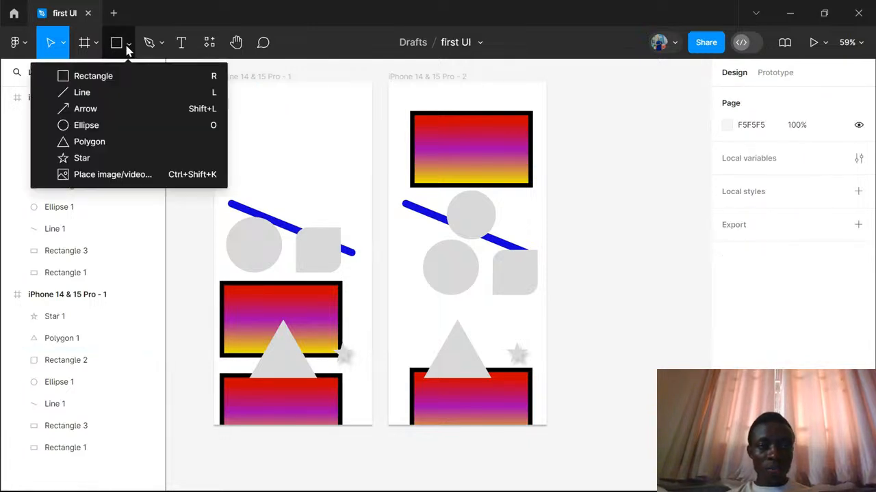
left_click(86, 126)
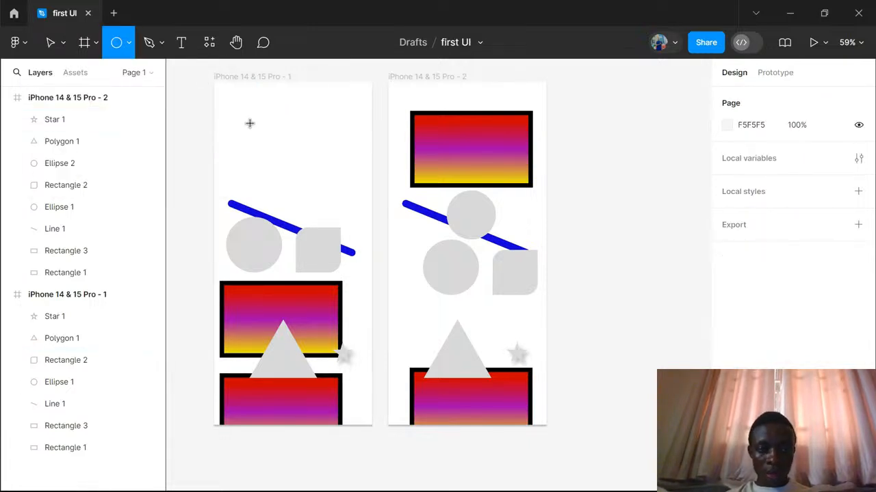
left_click_drag(247, 120, 300, 172)
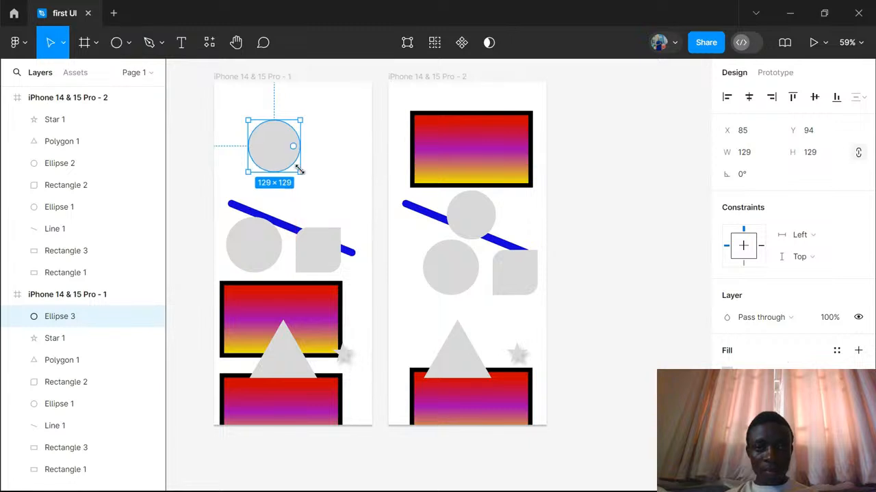
left_click(462, 42)
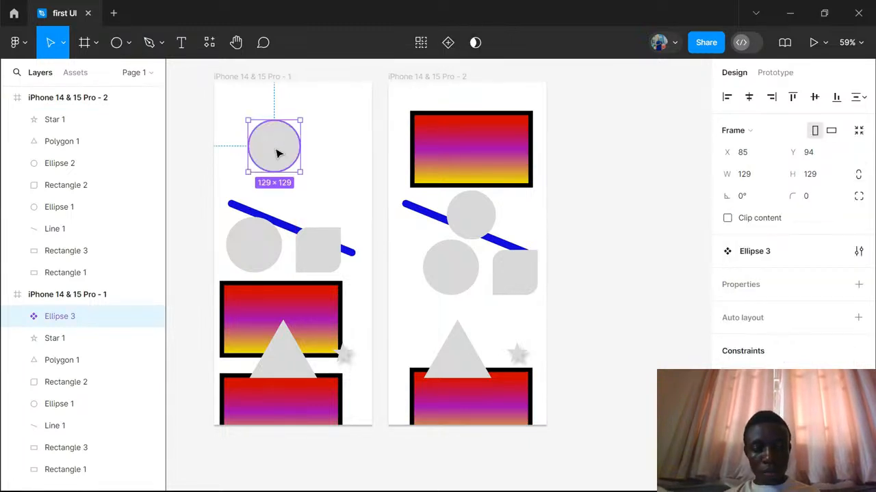
- Copy the new circle component into the second frame at about X 206, Y 529, and add a black stroke of width 1 to the main component
key("ctrl+d")
left_click_drag(278, 153, 500, 327)
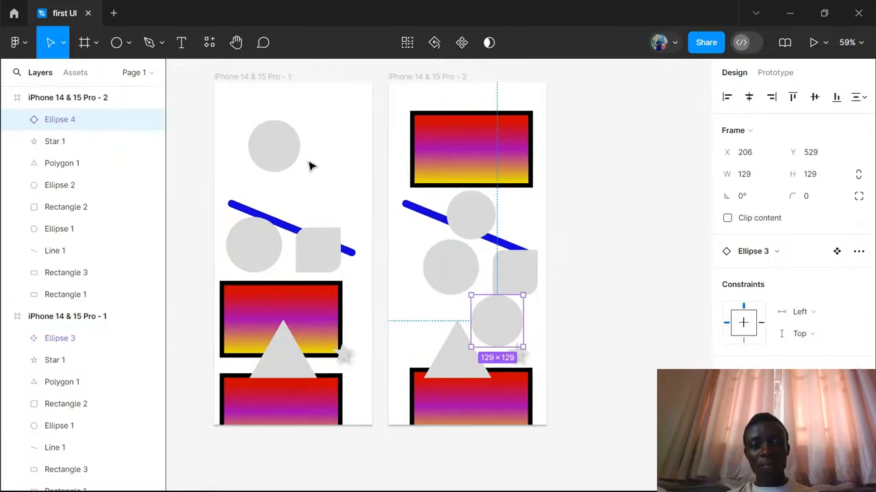
left_click(268, 145)
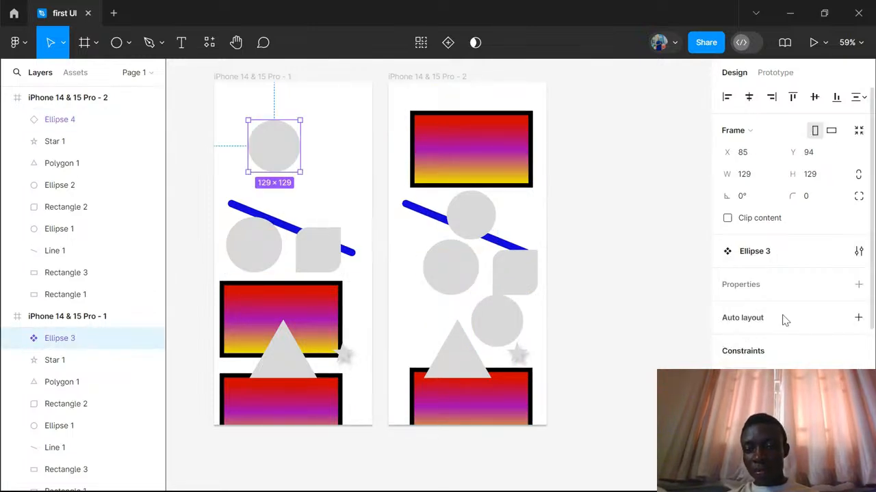
scroll(785, 318, "down", 5)
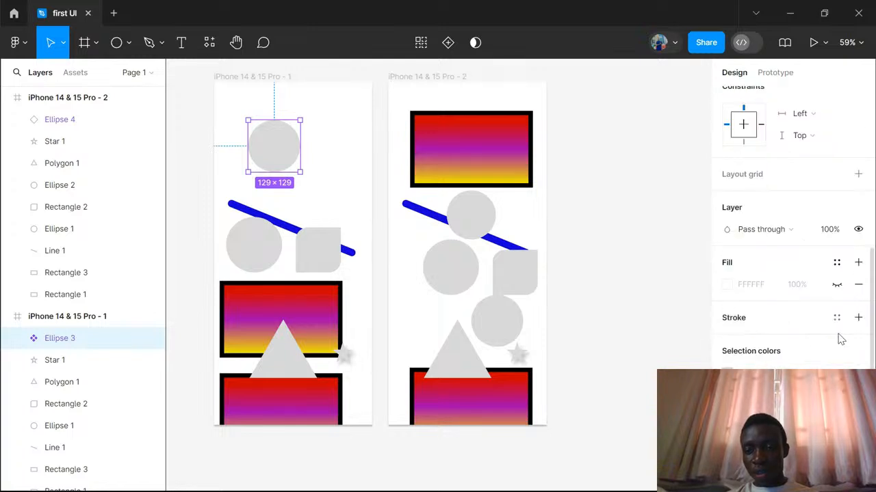
left_click(859, 318)
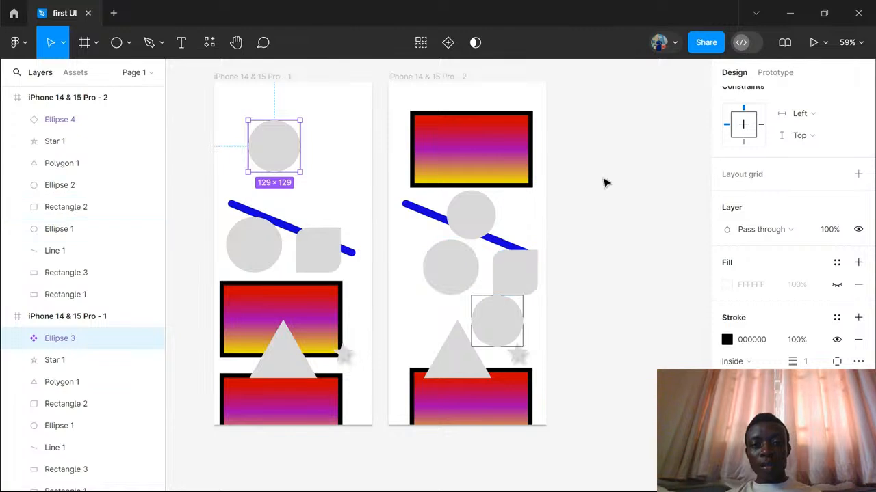
left_click(599, 227)
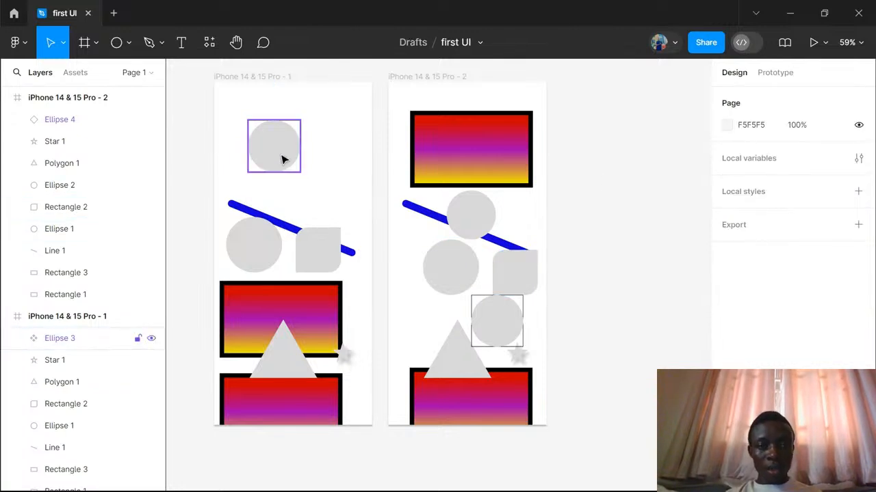
- Delete the main circle component with the black outline from the original frame
left_click(282, 160)
scroll(283, 161, "up", 5)
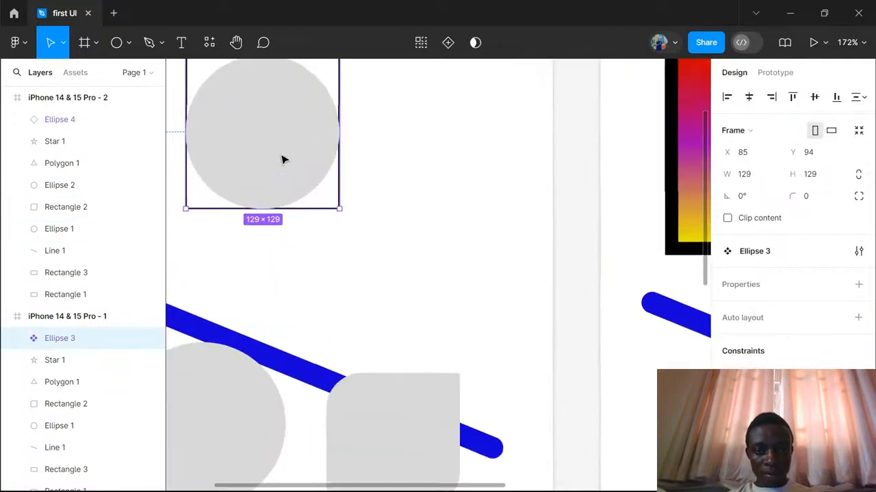
scroll(284, 159, "down", 5)
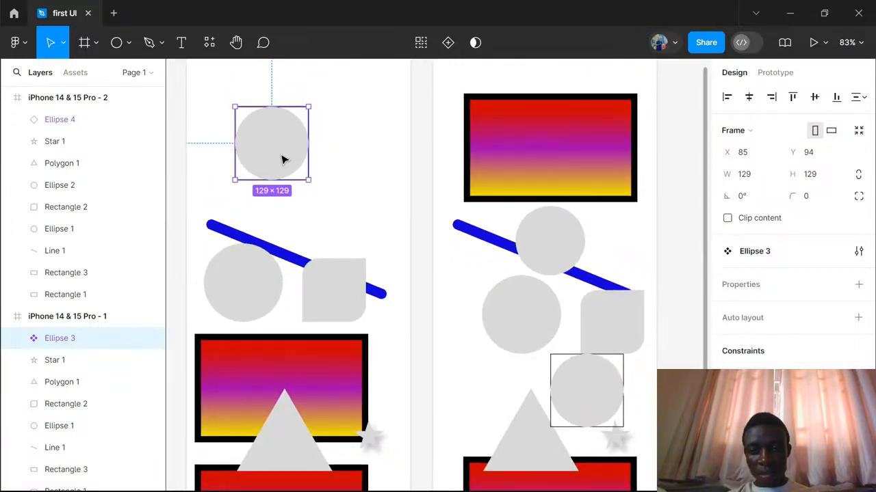
scroll(282, 160, "down", 1)
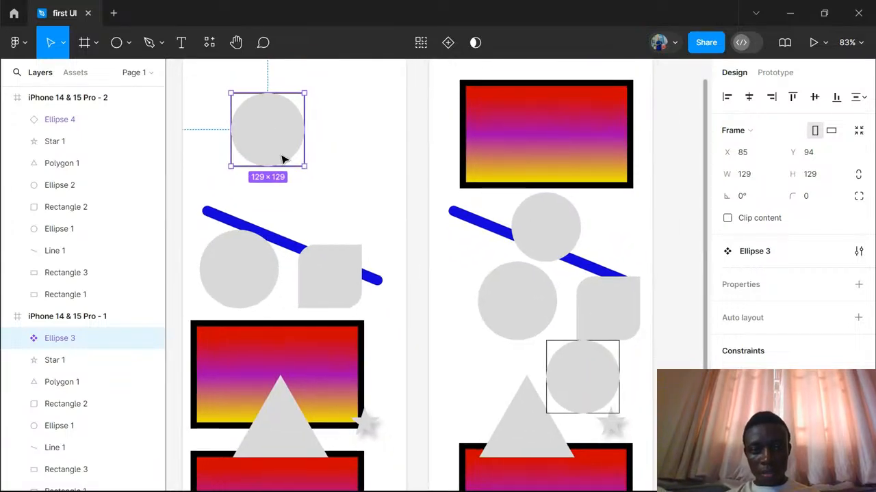
scroll(284, 159, "up", 2)
key("Delete")
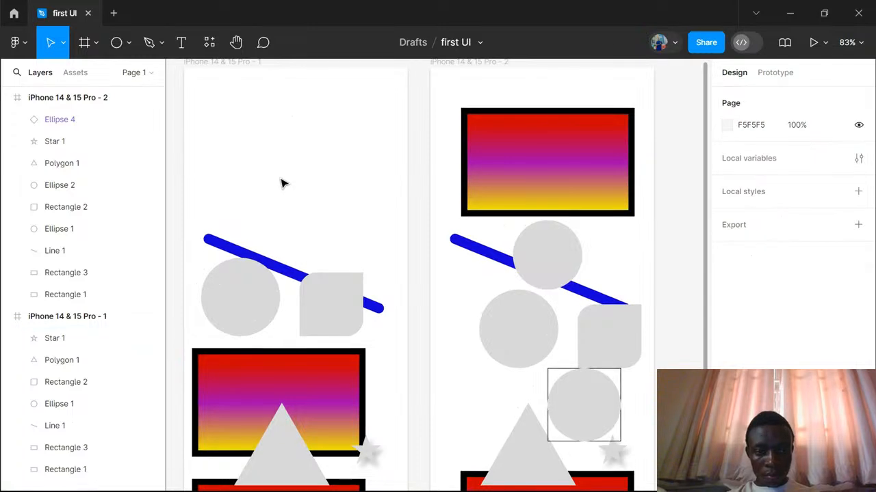
- Add a thick black stroke to the 139 × 138 grey circle in the original frame
scroll(294, 277, "down", 5)
left_click(233, 157)
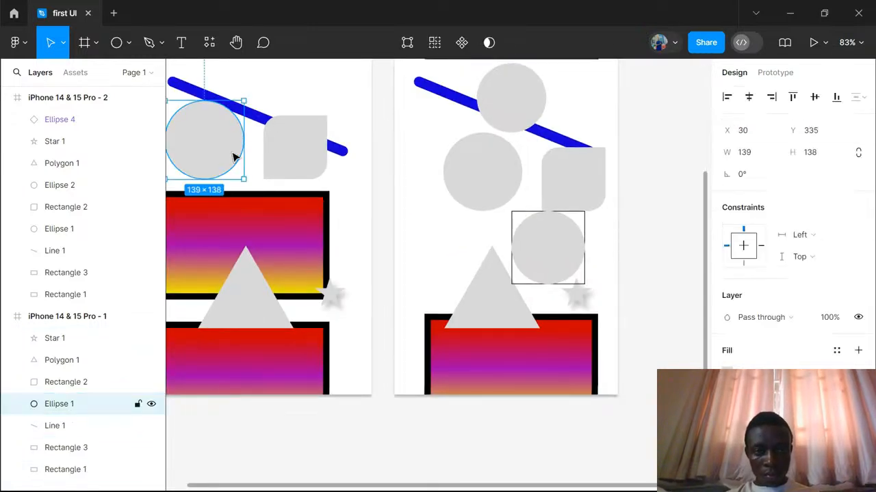
scroll(233, 157, "left", 2)
scroll(232, 157, "up", 1)
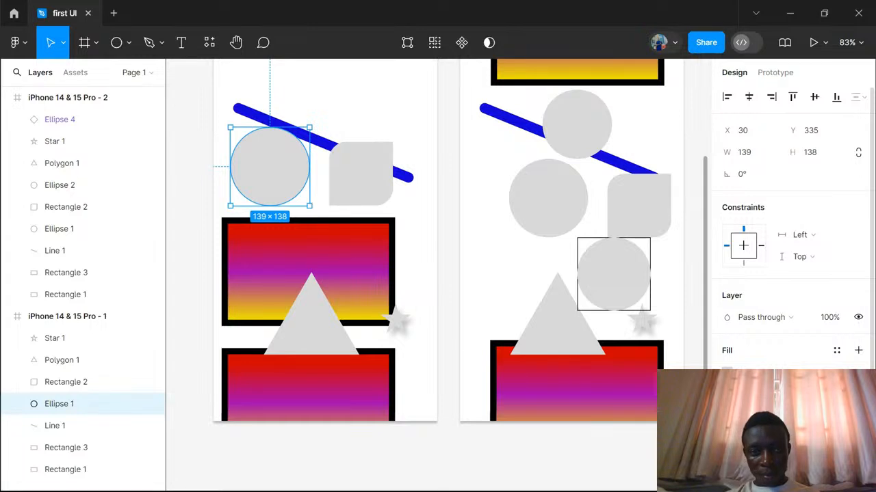
left_click(858, 405)
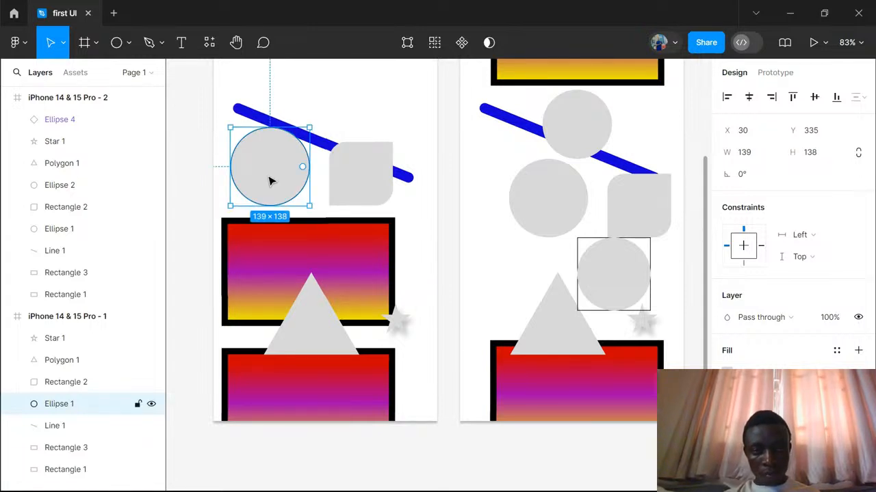
scroll(323, 194, "down", 1)
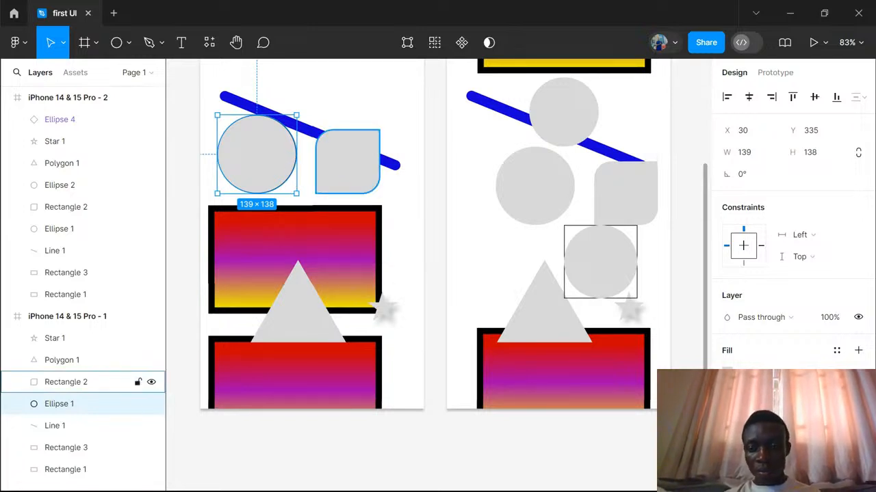
left_click_drag(792, 448, 799, 448)
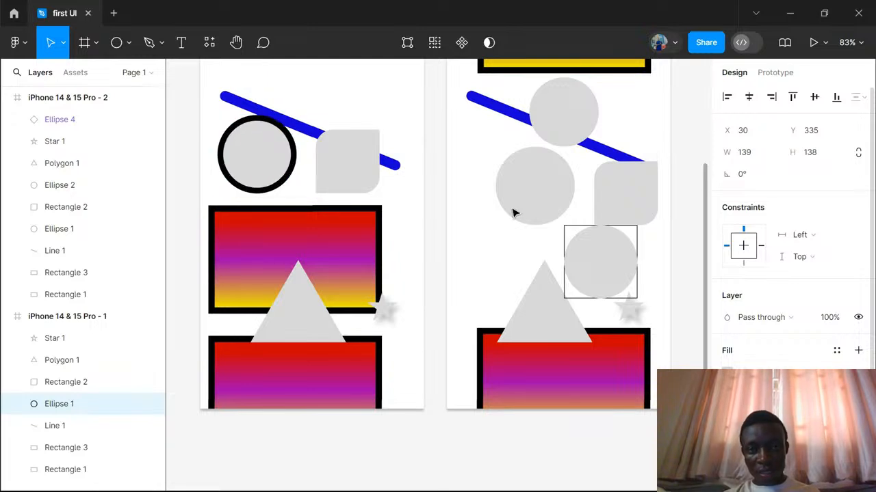
- Turn the black-outlined circle into a component and place a duplicate in the second frame at about X 17, Y 520
left_click(462, 43)
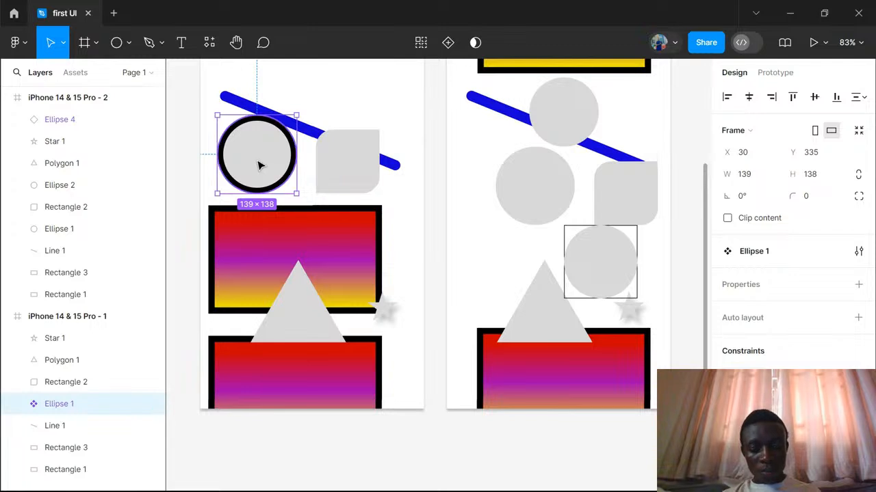
key("ctrl+d")
left_click_drag(260, 165, 502, 268)
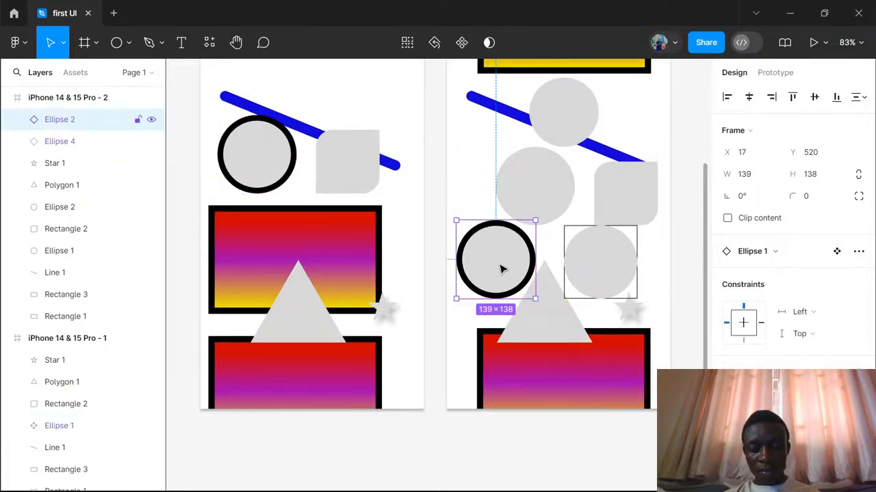
- Change the main circle component's stroke colour to green 23B131
left_click(296, 169)
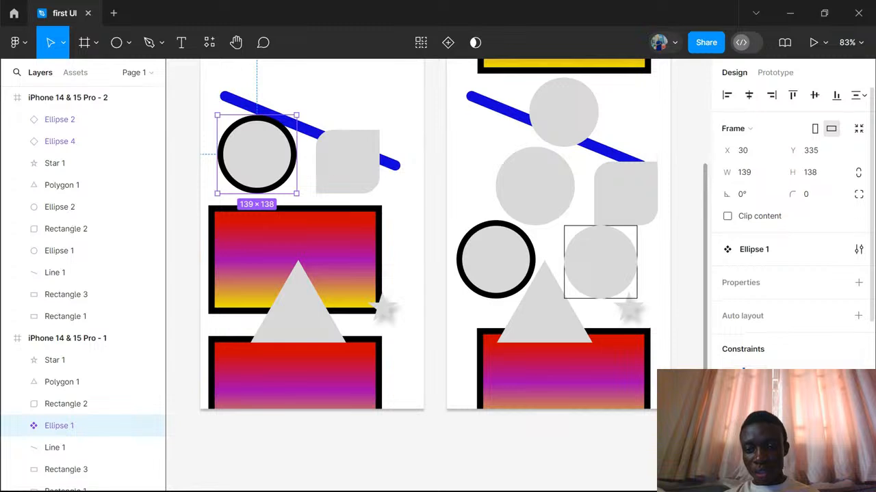
scroll(794, 226, "down", 3)
scroll(787, 355, "down", 3)
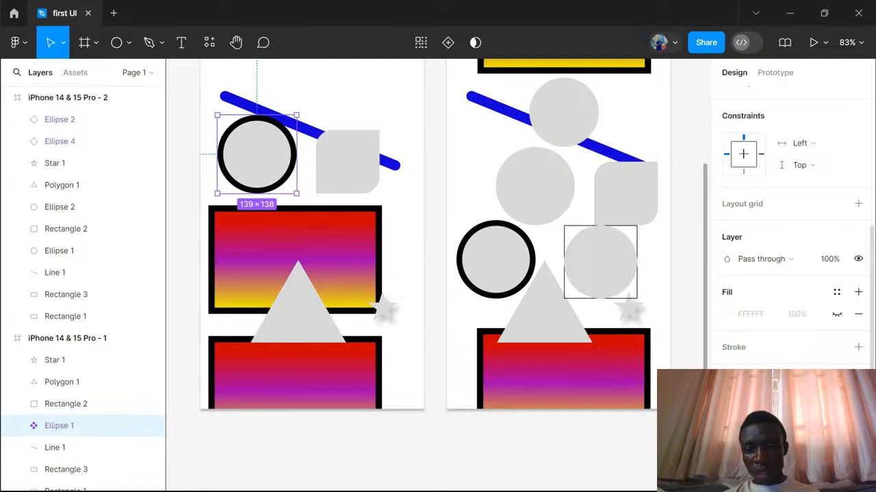
left_click(727, 425)
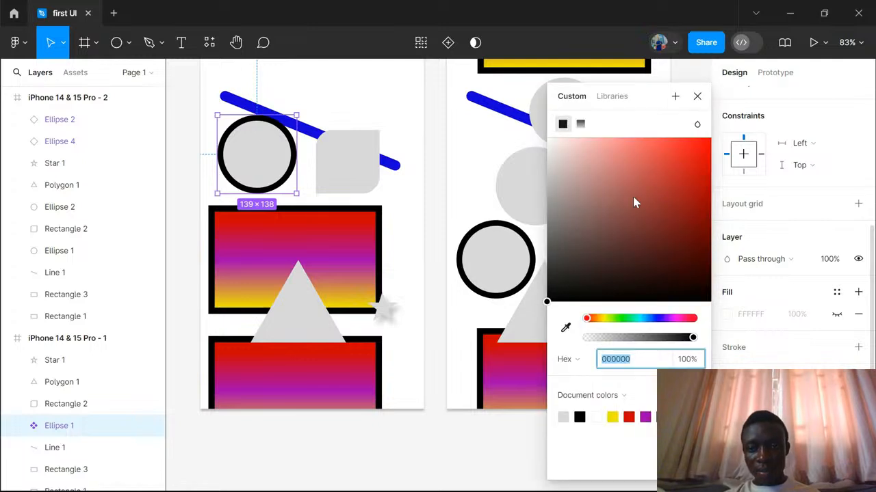
mouse_move(633, 197)
left_mouse_down()
mouse_move(676, 241)
mouse_move(712, 161)
mouse_move(713, 267)
mouse_move(697, 285)
mouse_move(582, 250)
mouse_move(572, 201)
left_mouse_up()
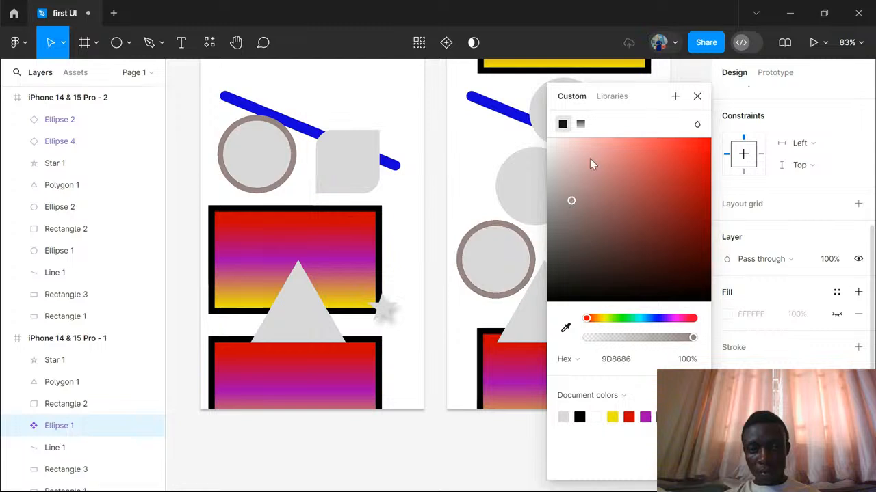
left_click_drag(589, 158, 677, 188)
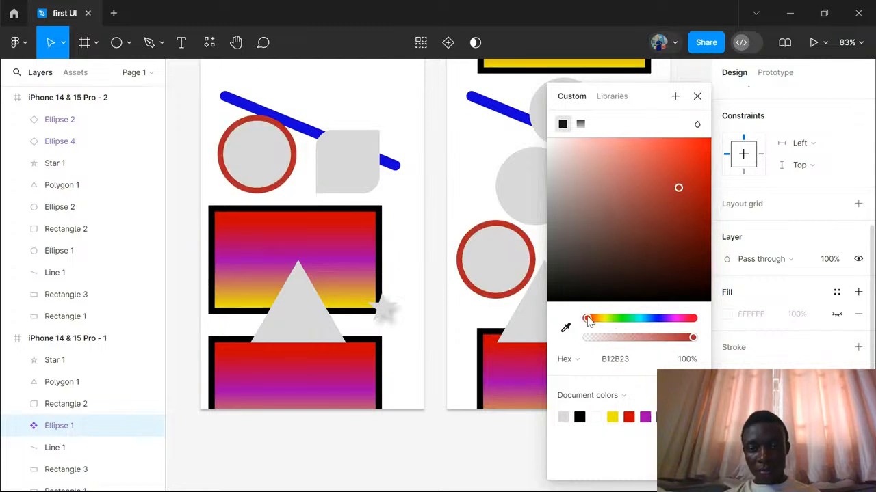
left_click_drag(587, 321, 626, 323)
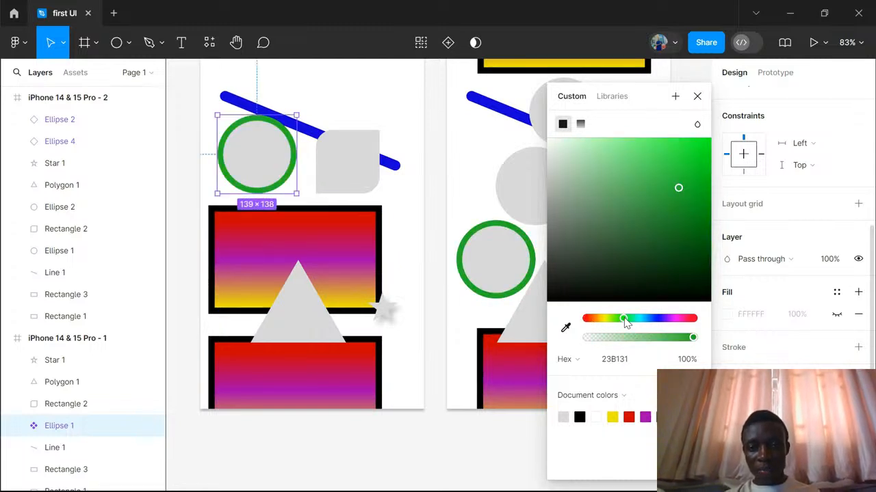
left_click(812, 226)
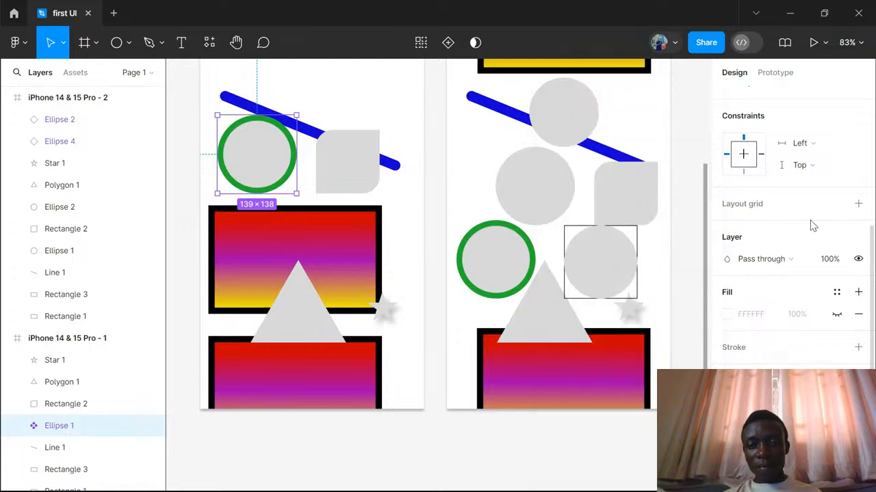
- Override the stroke colour of the circle copy in the second frame with red B12323
left_click(527, 245)
left_click(727, 424)
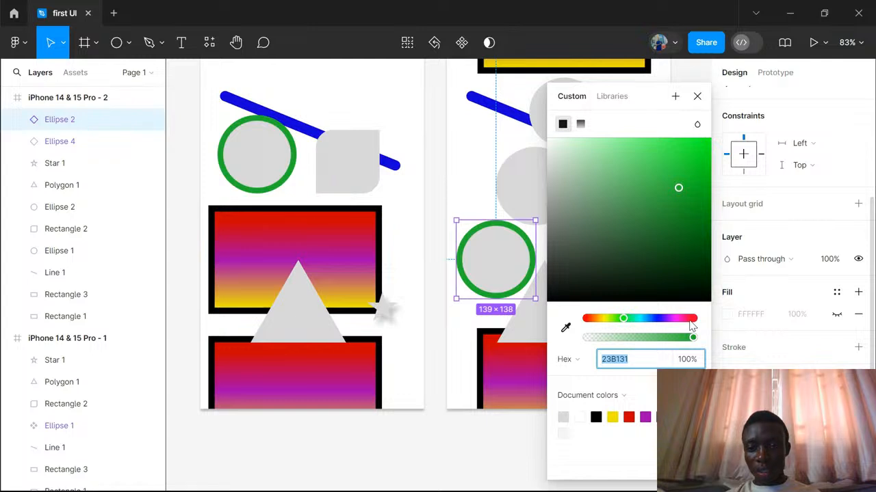
mouse_move(690, 320)
left_mouse_down()
mouse_move(672, 319)
mouse_move(699, 322)
mouse_move(701, 299)
left_mouse_up()
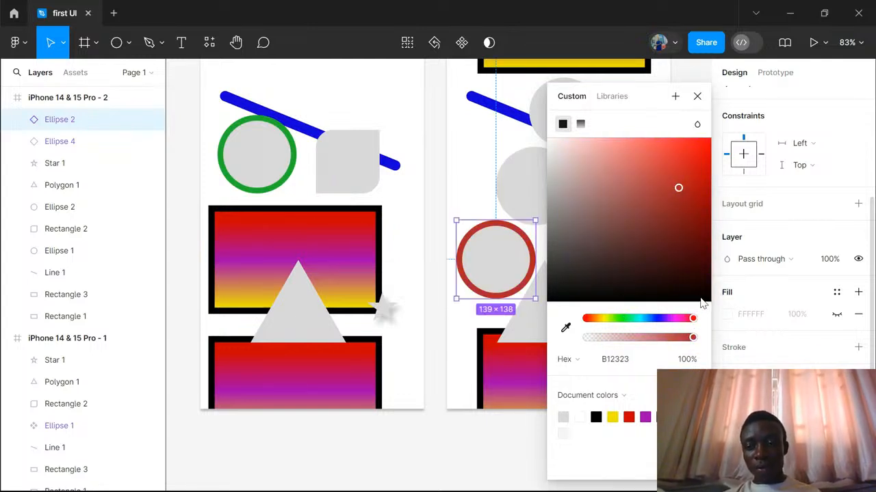
left_click(697, 98)
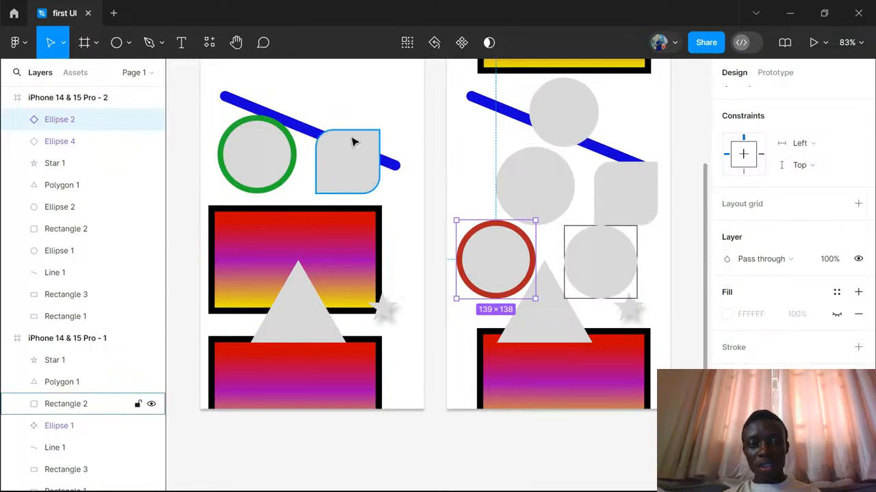
- Brighten the main circle component's stroke colour to green 01F219
left_click(295, 160)
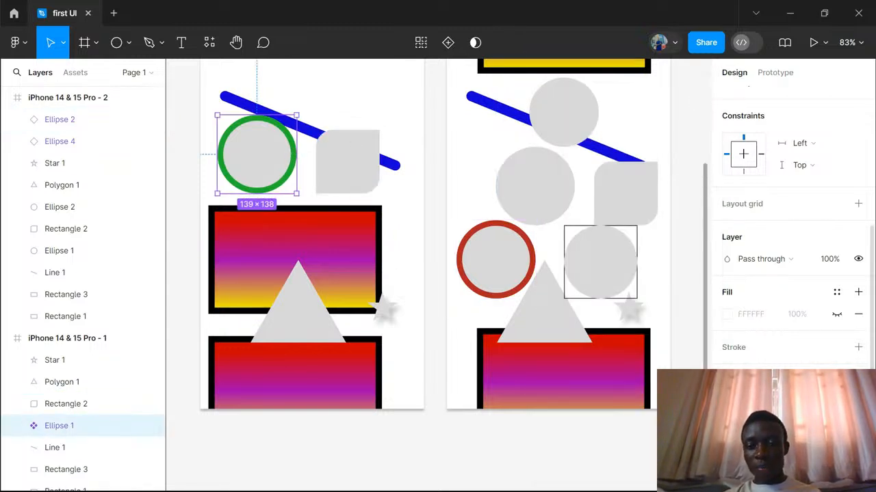
left_click(727, 424)
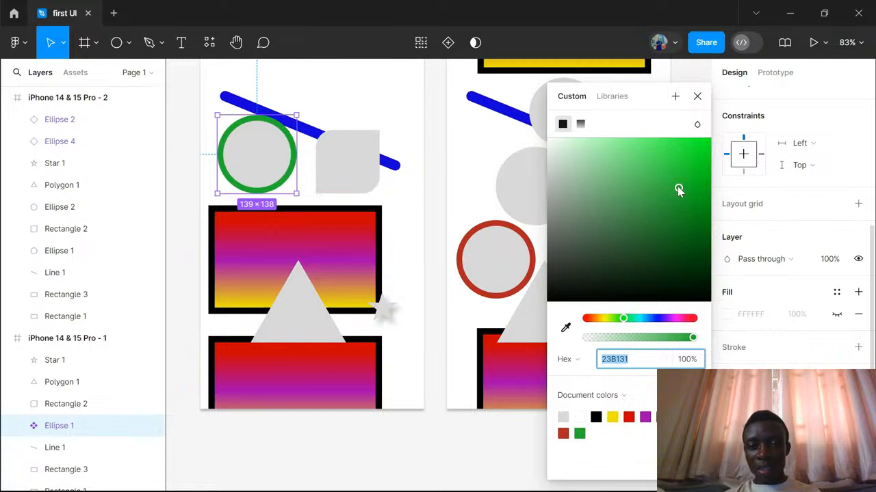
mouse_move(678, 190)
left_mouse_down()
mouse_move(703, 298)
mouse_move(690, 187)
mouse_move(708, 145)
left_mouse_up()
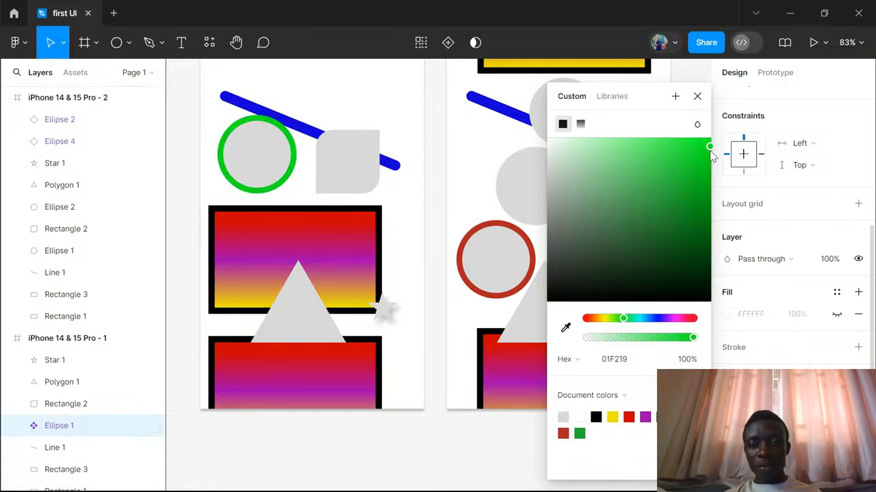
left_click(697, 96)
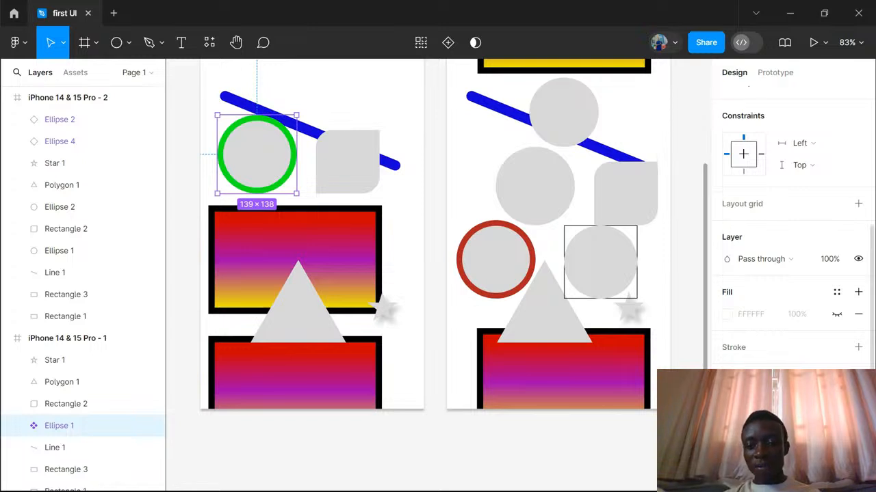
- Change the grey inner colour of the main circle component to black 000000
left_click(727, 396)
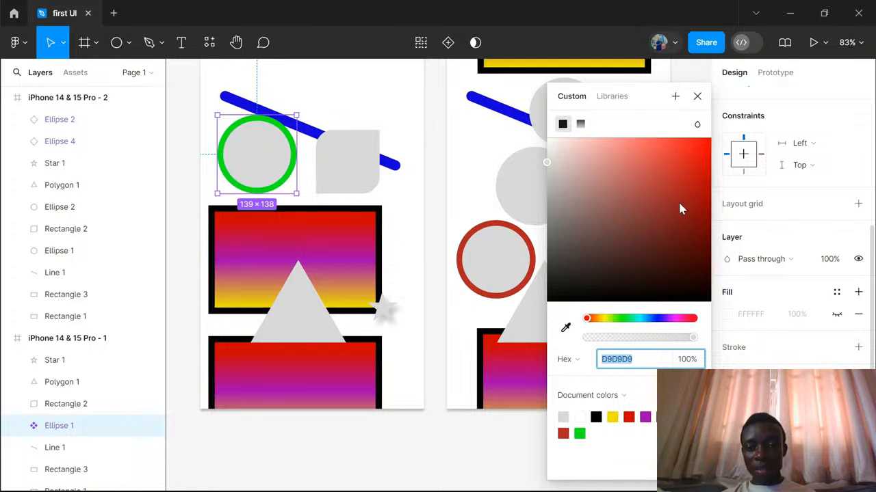
left_click_drag(679, 208, 559, 177)
left_click_drag(593, 269, 622, 316)
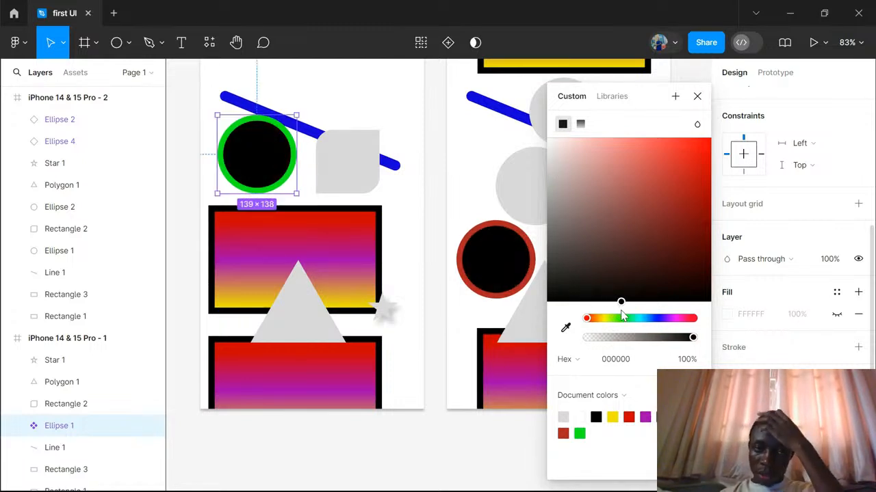
left_click(698, 97)
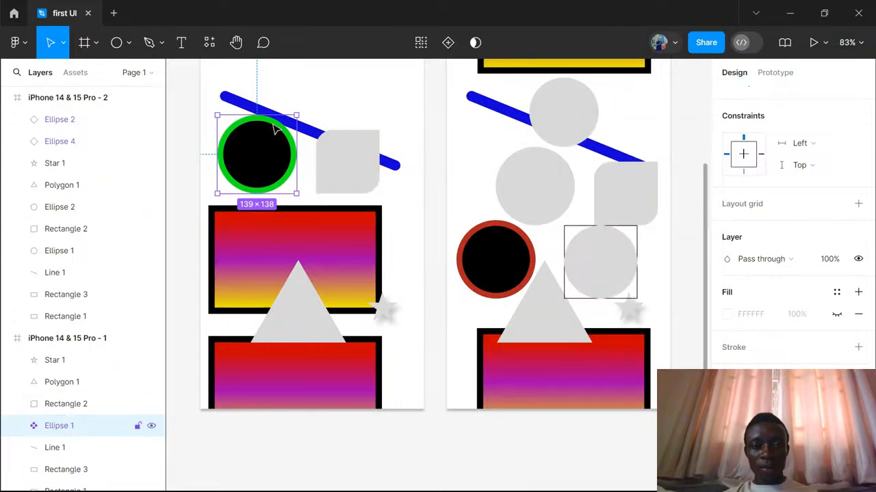
scroll(270, 151, "up", 5)
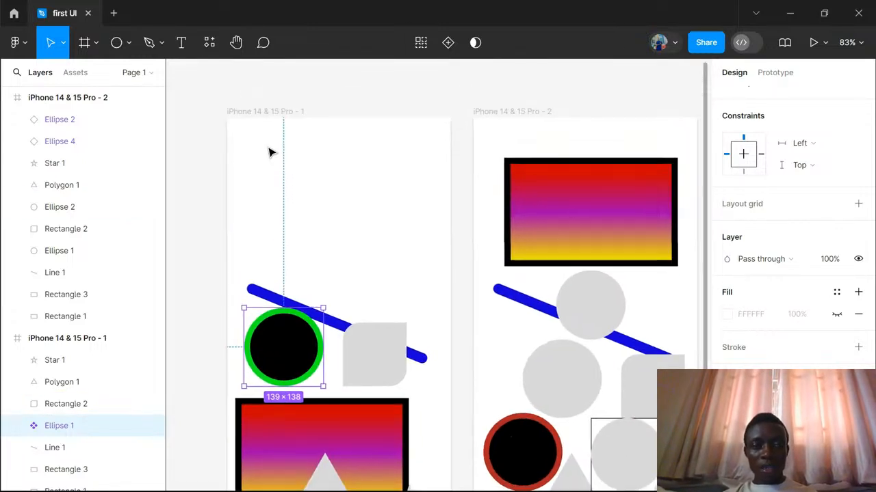
scroll(270, 152, "right", 2)
scroll(270, 151, "right", 1)
scroll(270, 152, "left", 4)
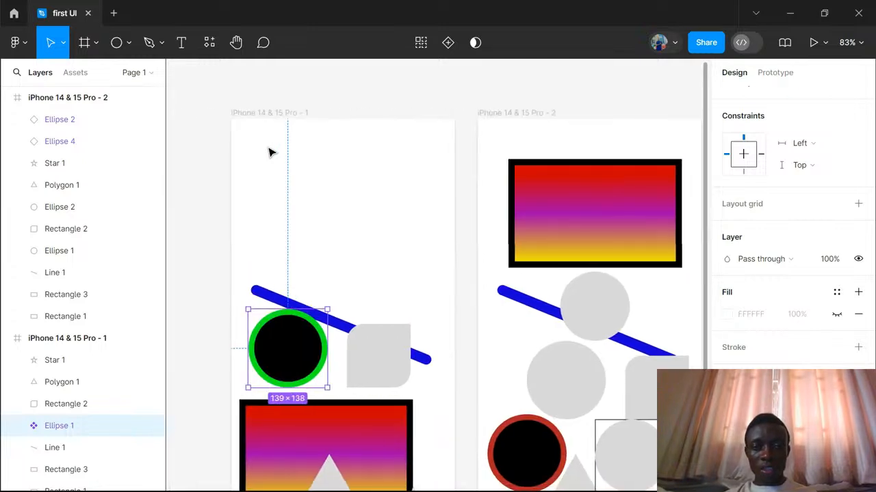
scroll(270, 152, "down", 1)
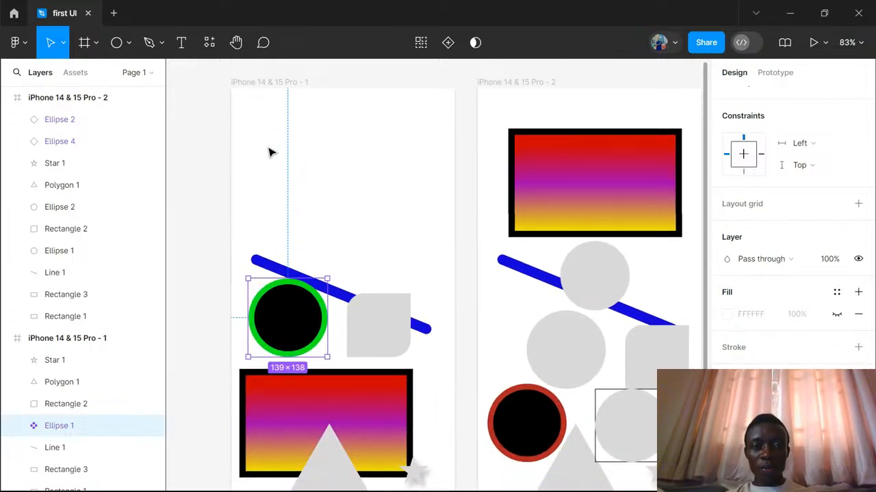
- Draw a closed curved path with six points in the empty upper area of the original frame using the Pen tool, starting at about X 197, Y 44
scroll(270, 152, "down", 5)
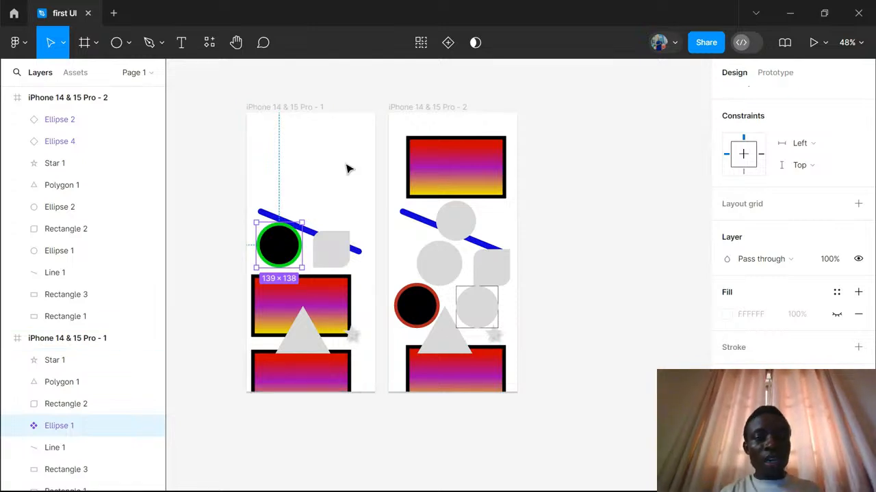
left_click(150, 44)
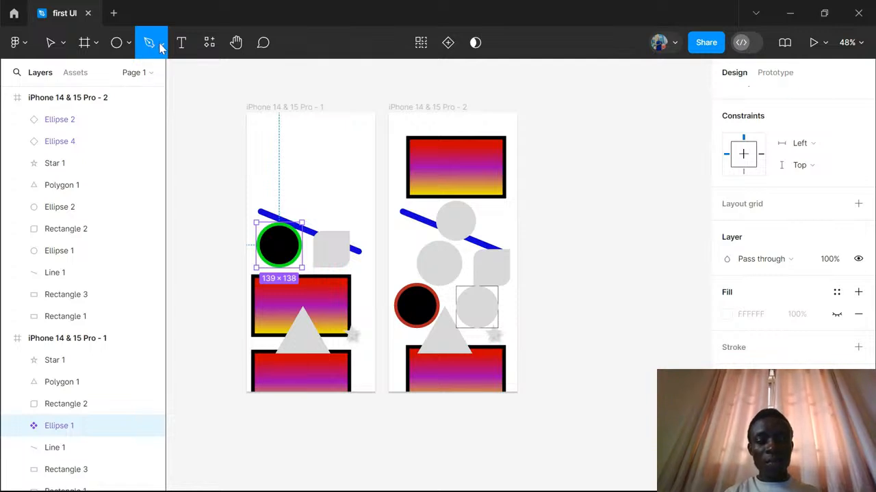
left_click(162, 46)
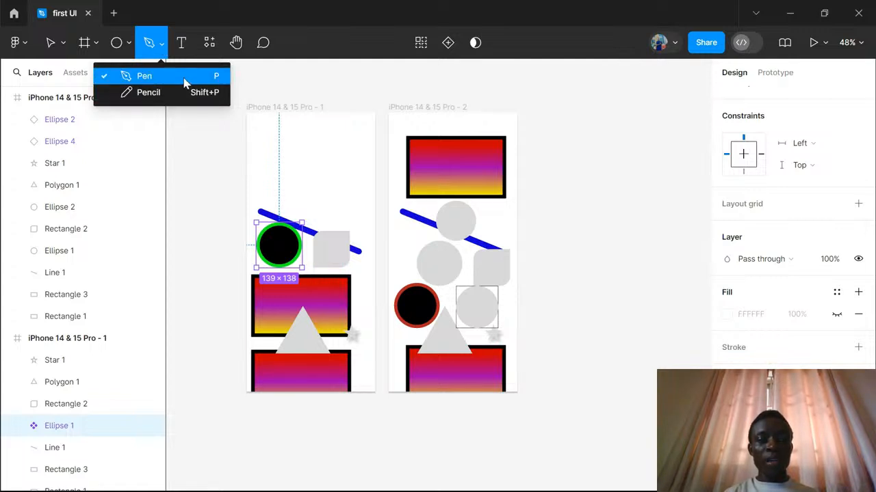
left_click(161, 47)
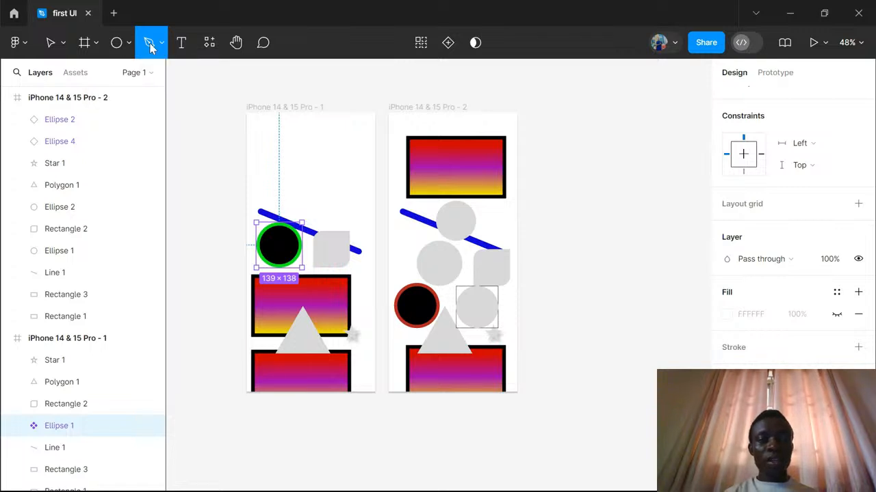
left_click(311, 128)
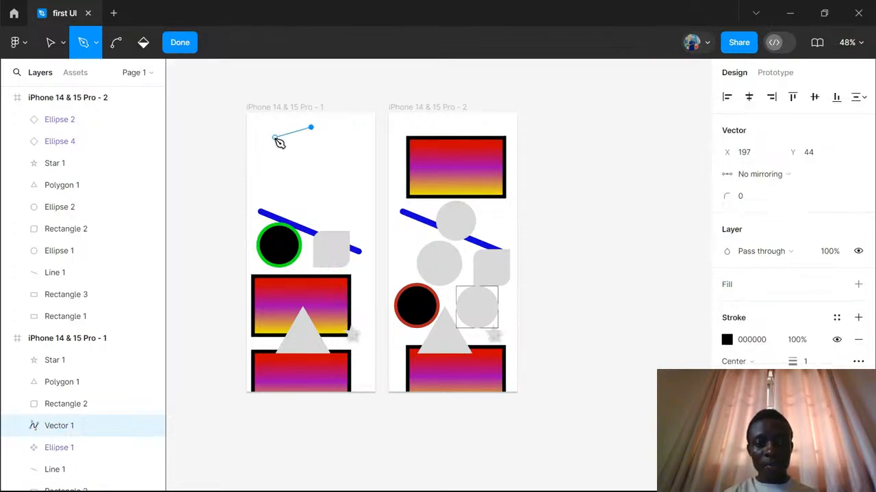
left_click_drag(273, 148, 362, 183)
left_click_drag(362, 183, 342, 130)
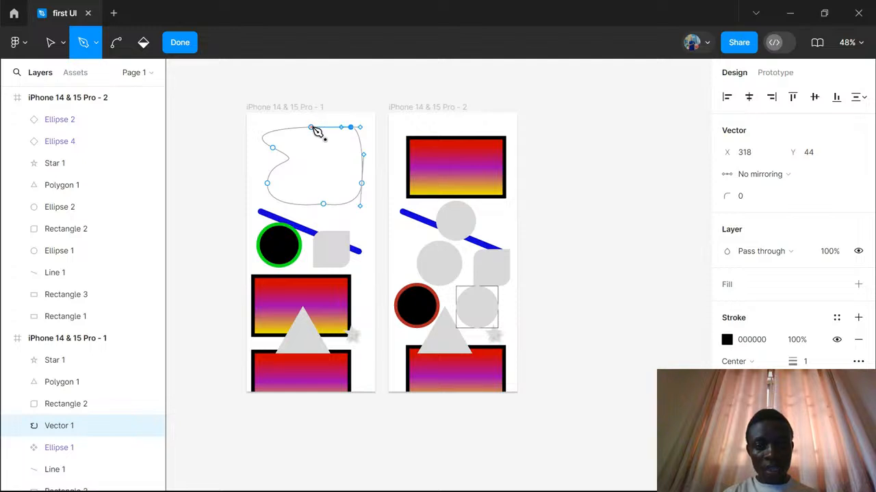
left_click(313, 128)
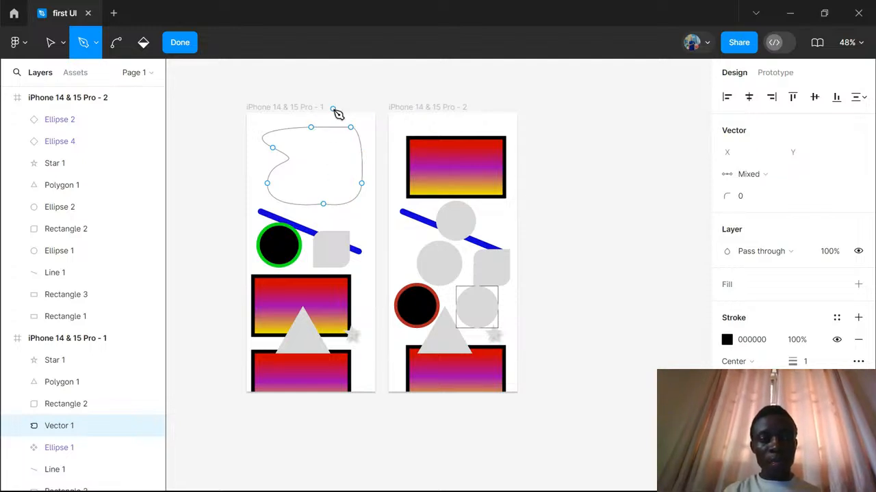
- Reshape the closed path at its upper middle point with the Bend tool, pulling one mirrored handle to about X 268, Y 121
left_click(115, 47)
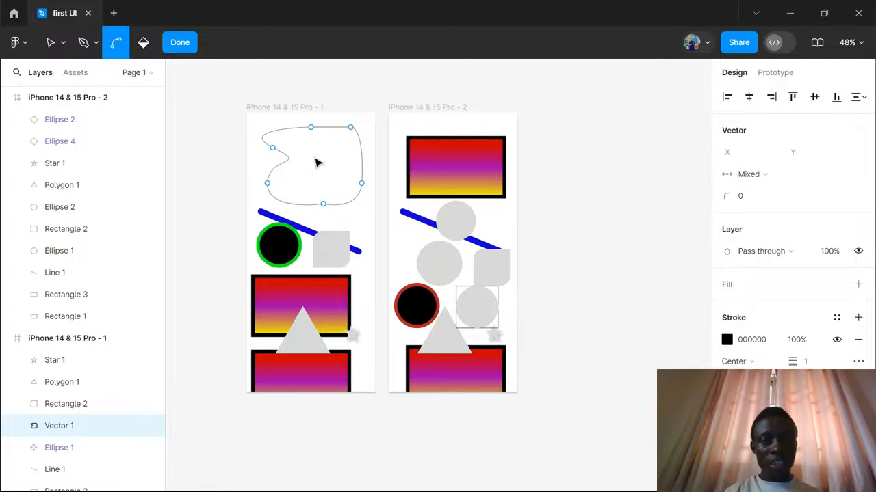
left_click(314, 132)
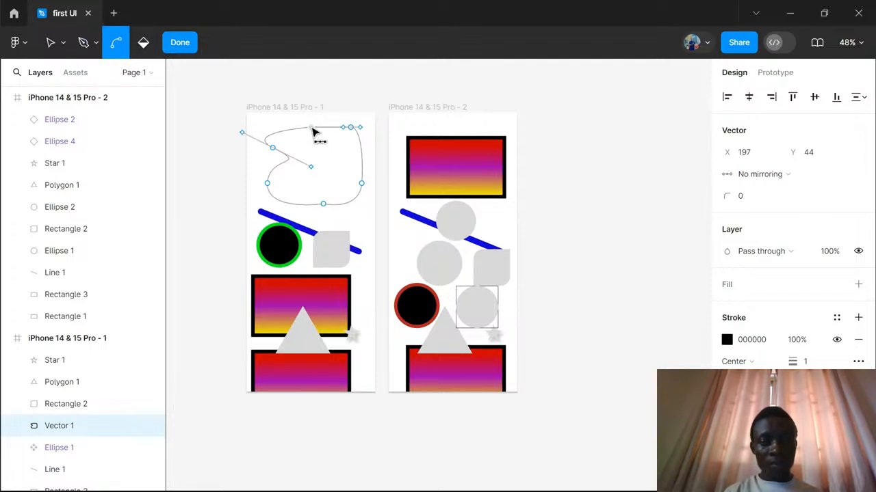
left_click_drag(312, 129, 301, 119)
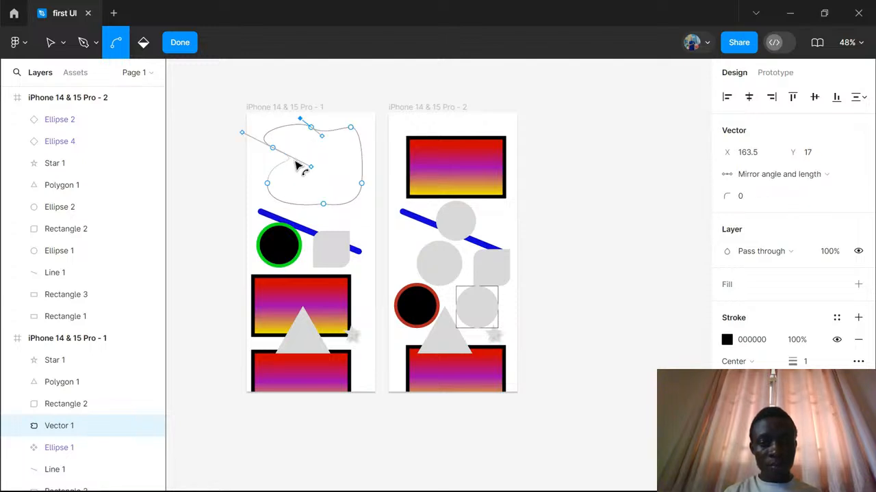
mouse_move(325, 141)
left_mouse_down()
mouse_move(309, 160)
mouse_move(325, 198)
mouse_move(333, 152)
left_mouse_up()
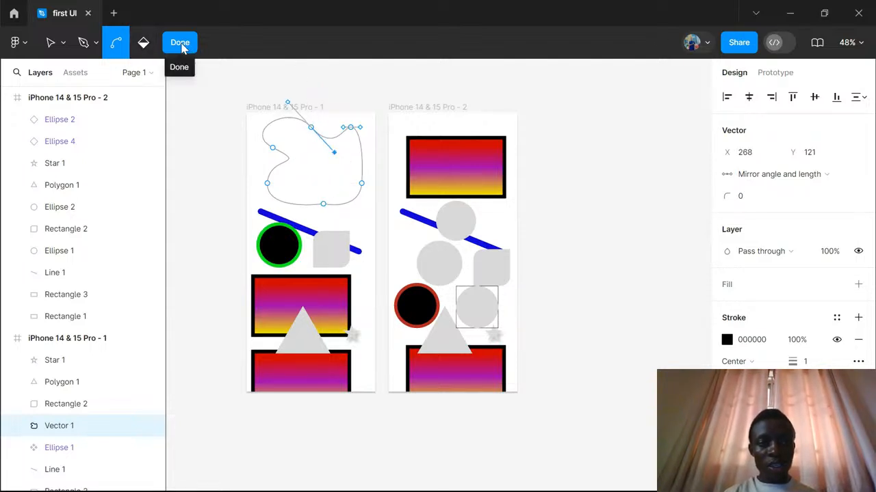
left_click(181, 45)
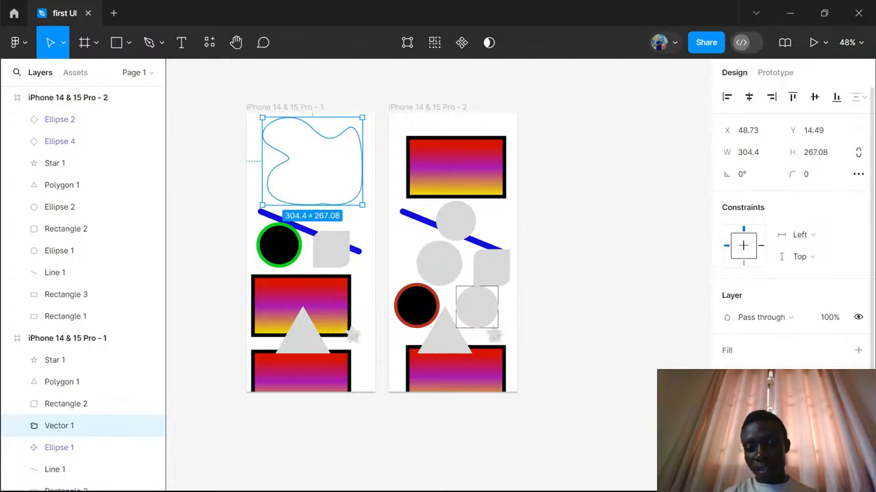
- Add a dark red A30000 fill to the curved vector shape in the original frame
left_click(858, 351)
left_click(727, 372)
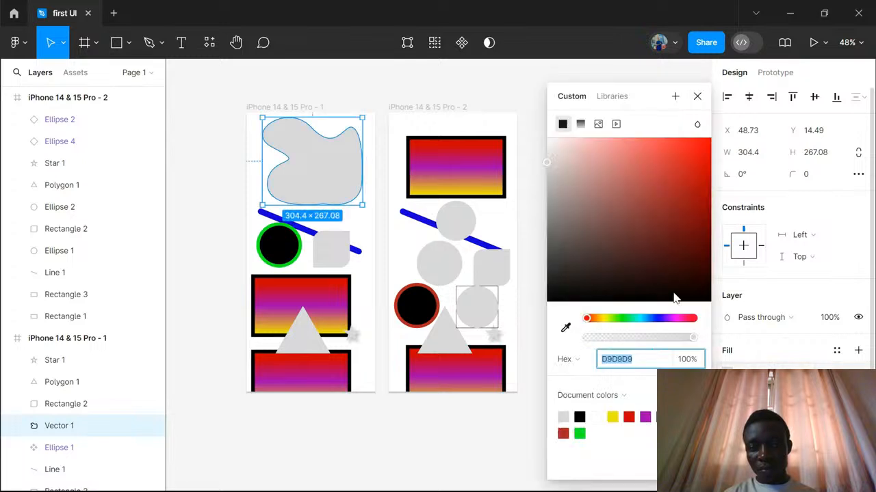
left_click_drag(661, 249, 710, 197)
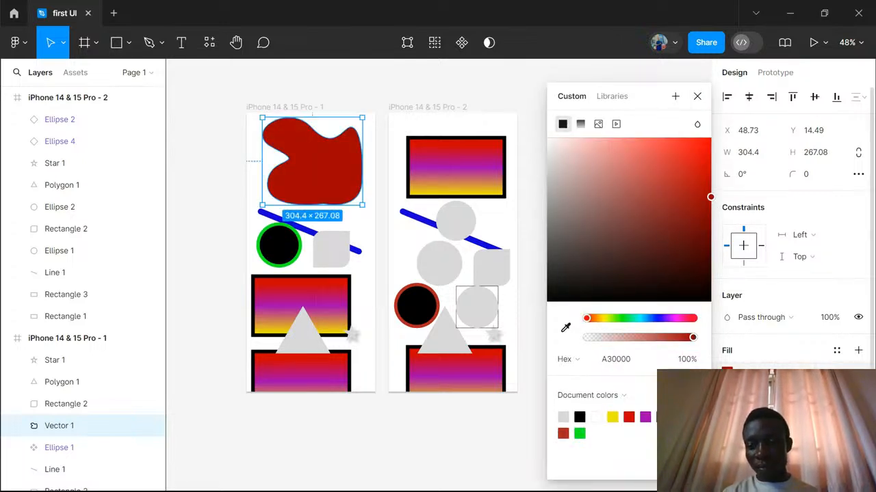
key("Escape")
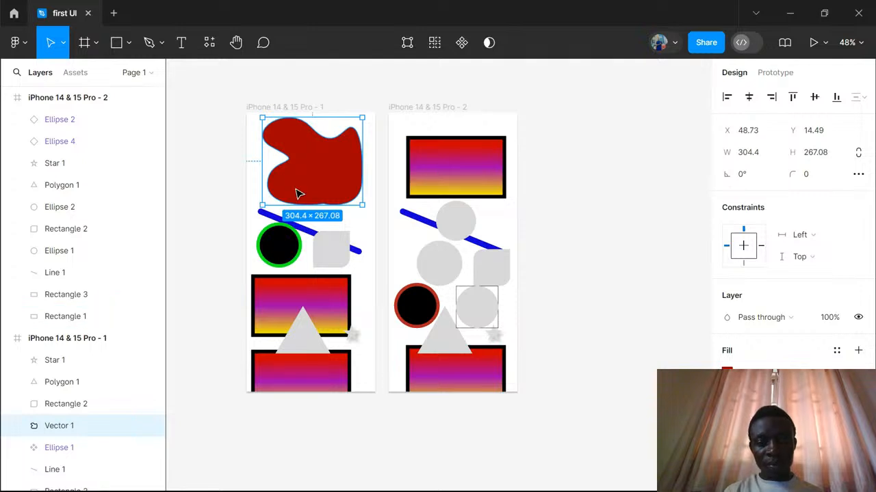
left_click(251, 173)
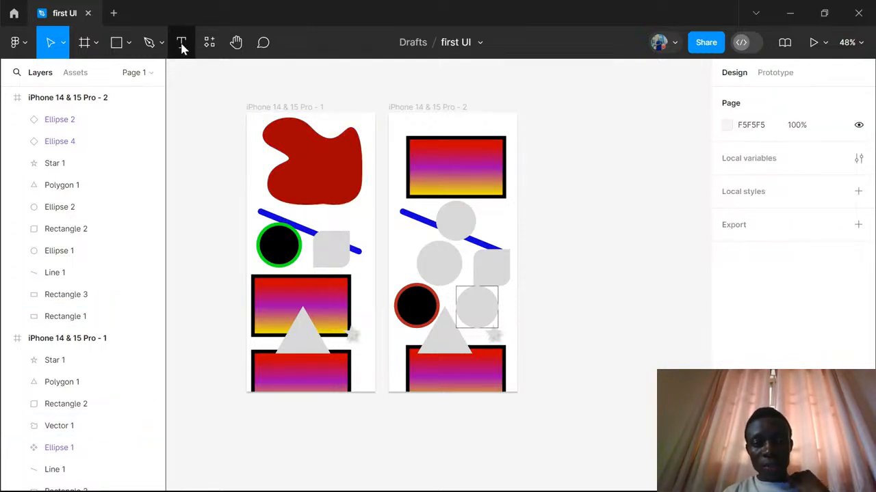
- Delete the red vector shape and all remaining shapes from the original frame, leaving the second frame untouched
left_click(348, 169)
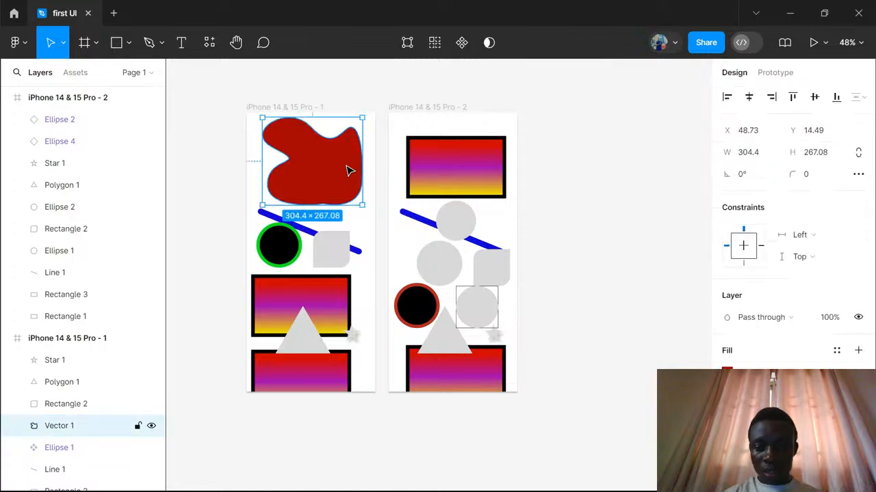
key("Delete")
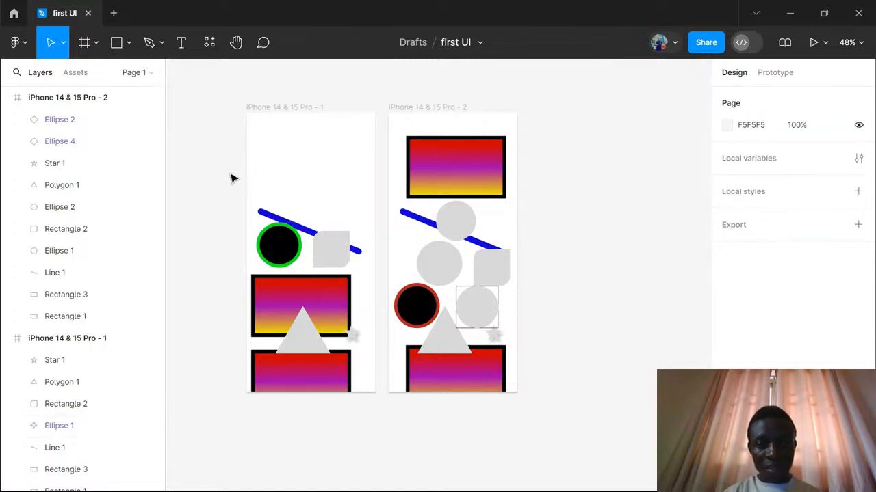
mouse_move(362, 404)
left_mouse_down()
mouse_move(376, 400)
mouse_move(370, 390)
left_mouse_up()
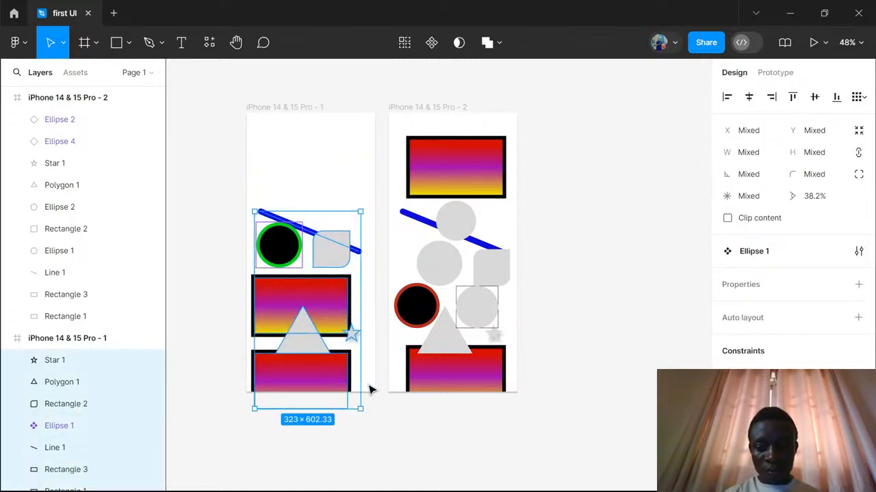
key("Delete")
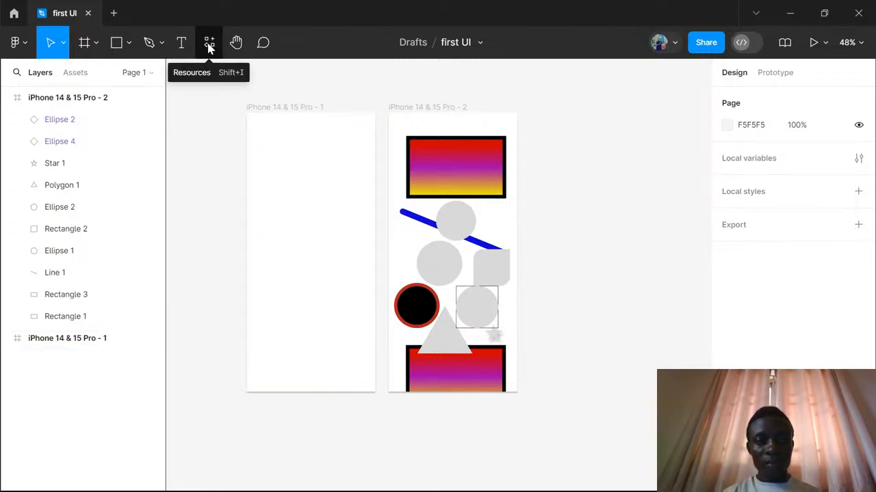
- Add a text layer reading "GenieLab" in the upper part of the empty frame at X 72, Y 155
left_click(181, 45)
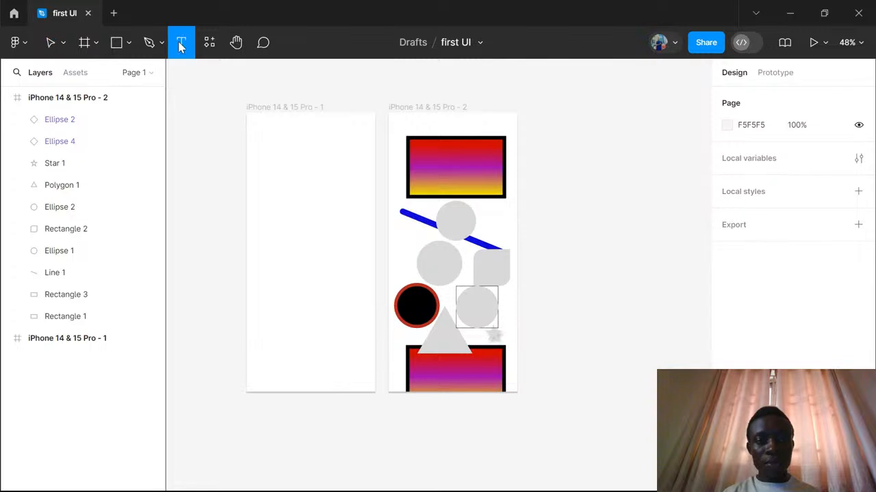
left_click(271, 164)
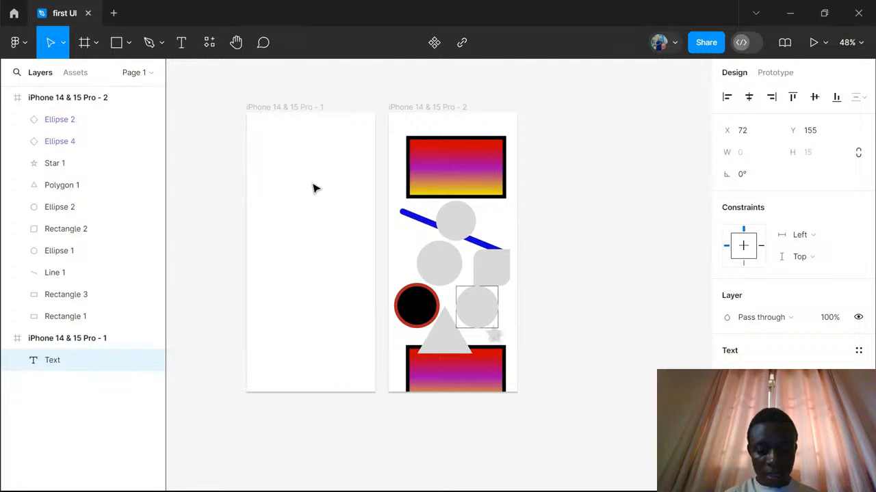
type("GenieLab")
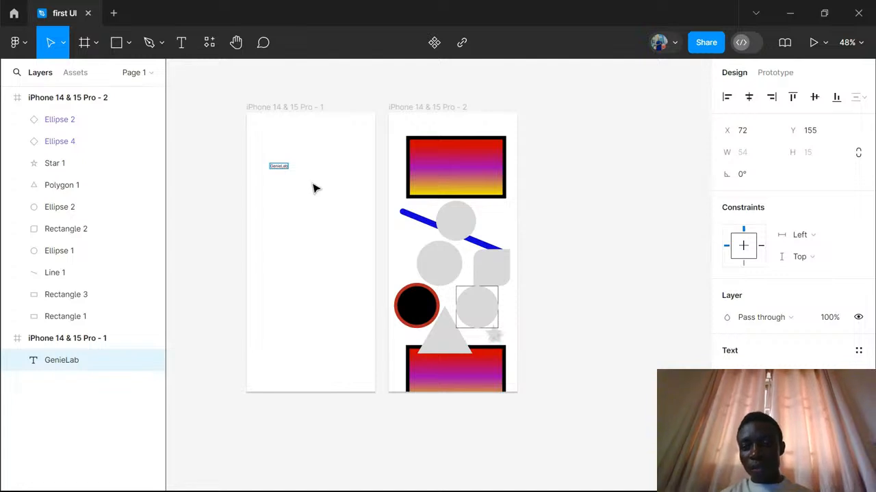
- Change the font of the "GenieLab" text to Jomhuria
scroll(787, 331, "down", 3)
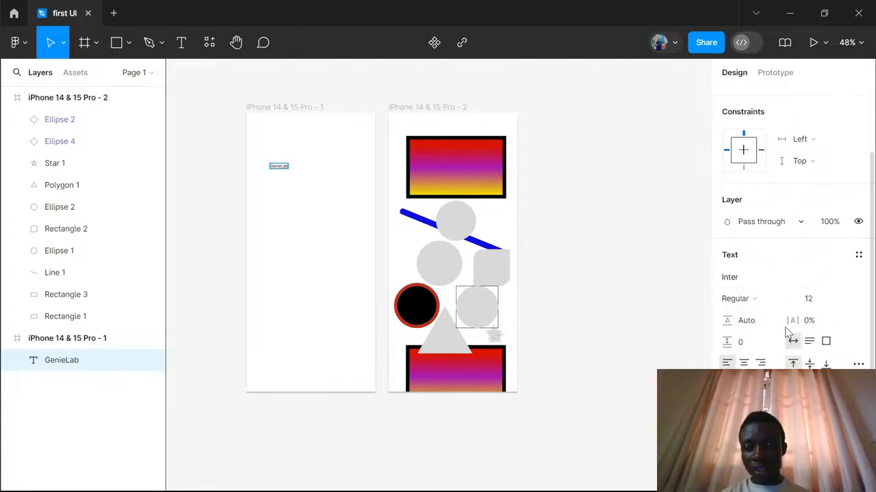
scroll(786, 331, "down", 2)
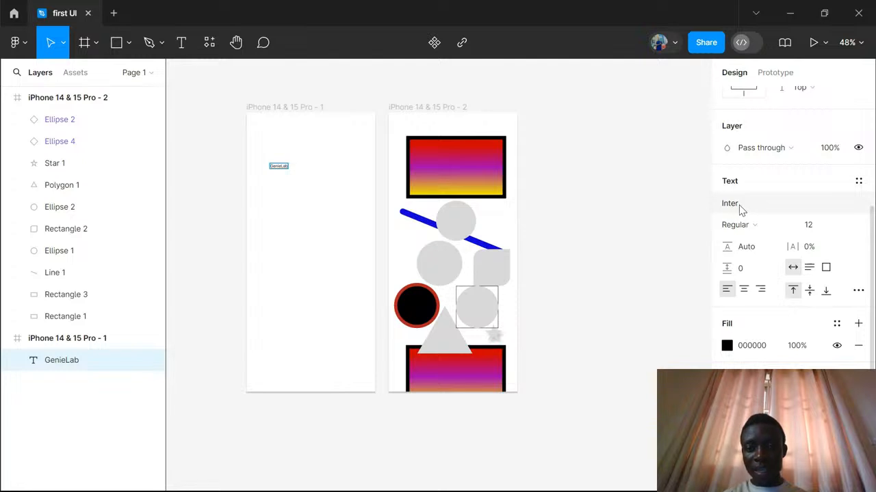
left_click(278, 193)
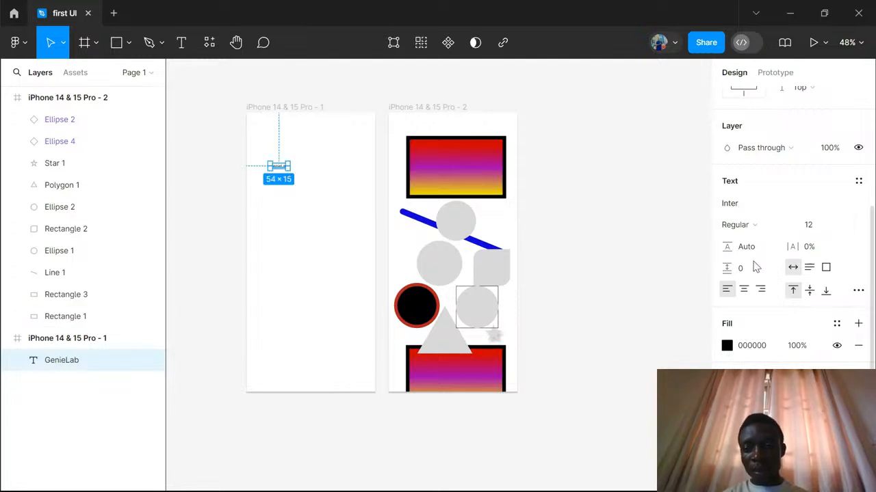
left_click(744, 209)
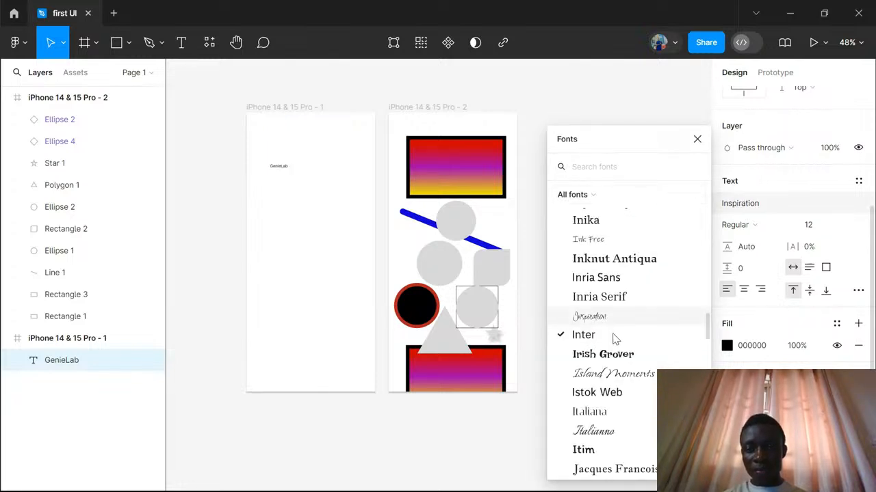
scroll(614, 338, "down", 5)
scroll(614, 338, "down", 5)
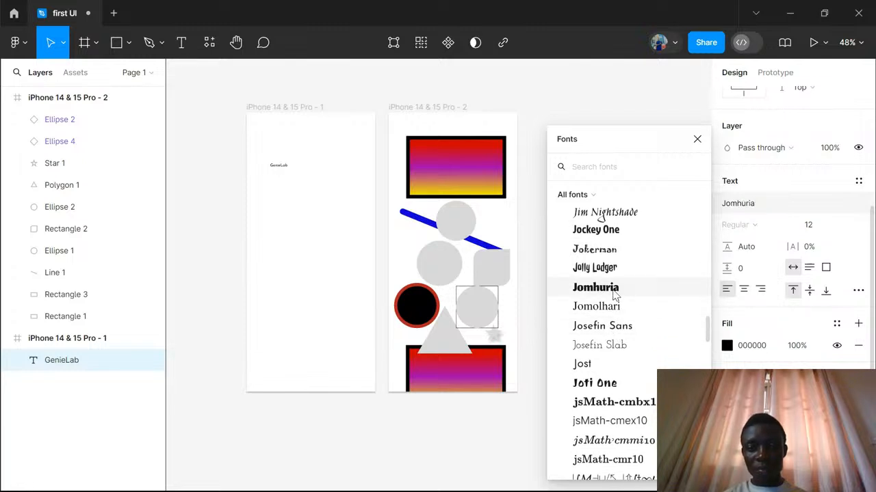
left_click(614, 293)
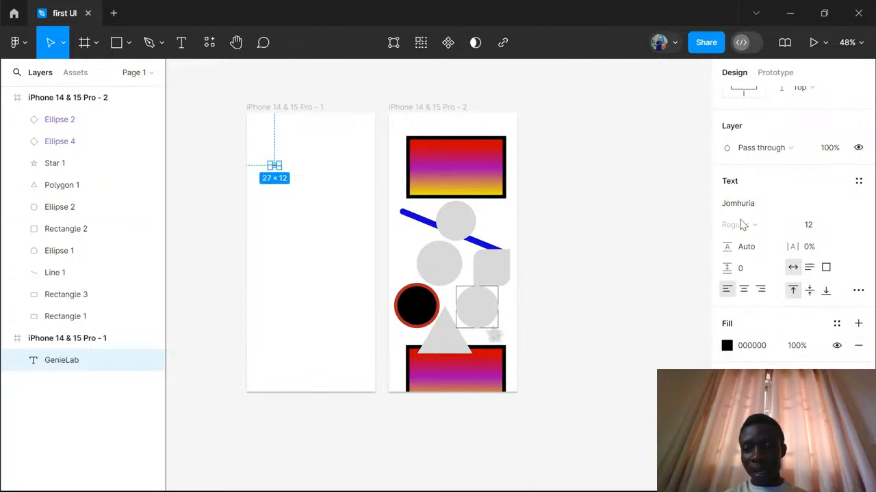
- Set the "GenieLab" text's font size to 128 and shift it slightly left within the frame
left_click(846, 227)
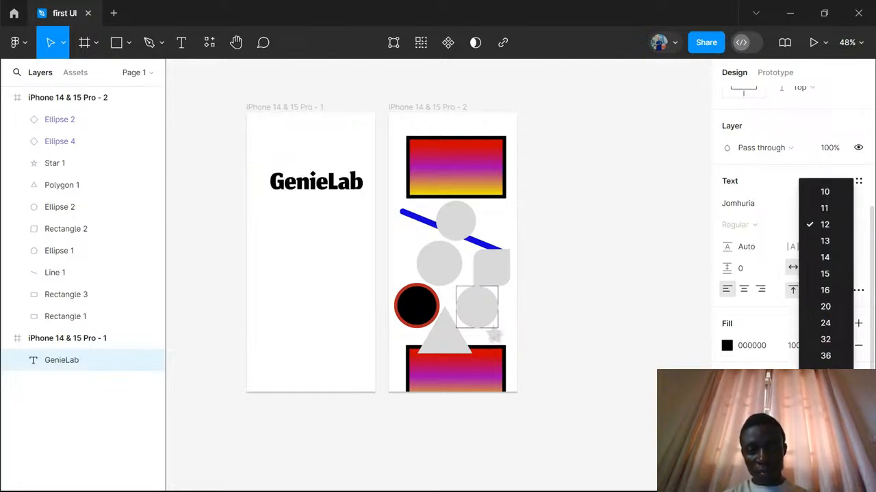
left_click(824, 438)
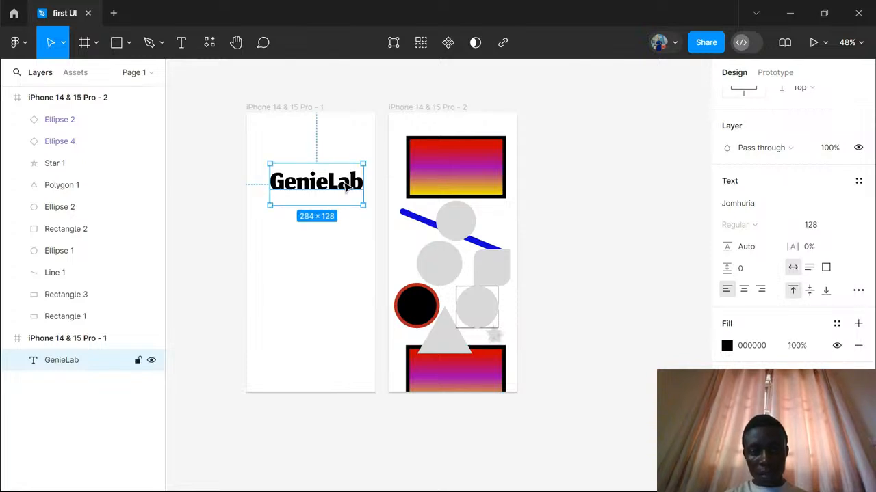
left_click_drag(340, 193, 345, 195)
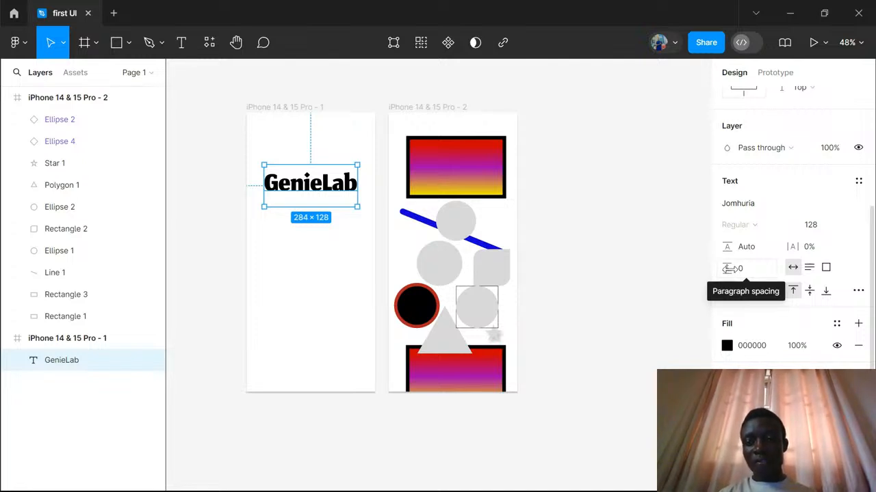
- Make the text box fixed size and extend its text to "GenieLab webinar 1.1", with "1.1" on its own line
mouse_move(730, 269)
left_mouse_down()
mouse_move(757, 271)
mouse_move(721, 272)
mouse_move(729, 271)
left_mouse_up()
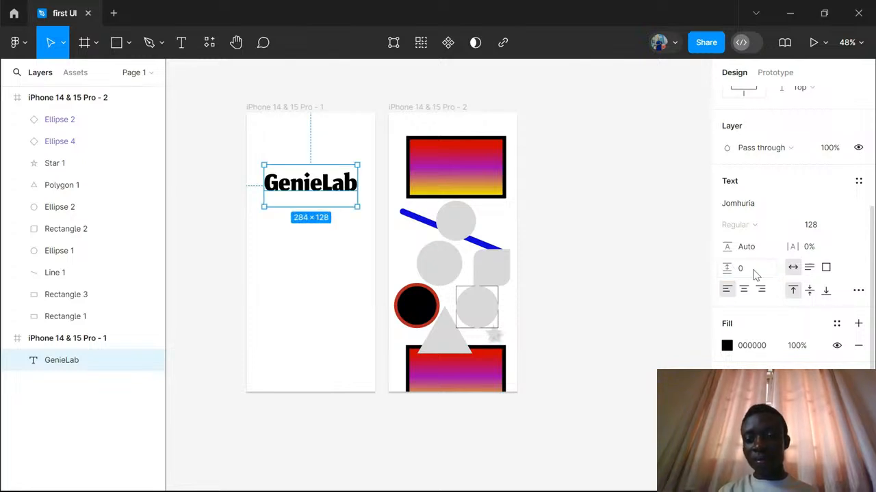
left_click(825, 268)
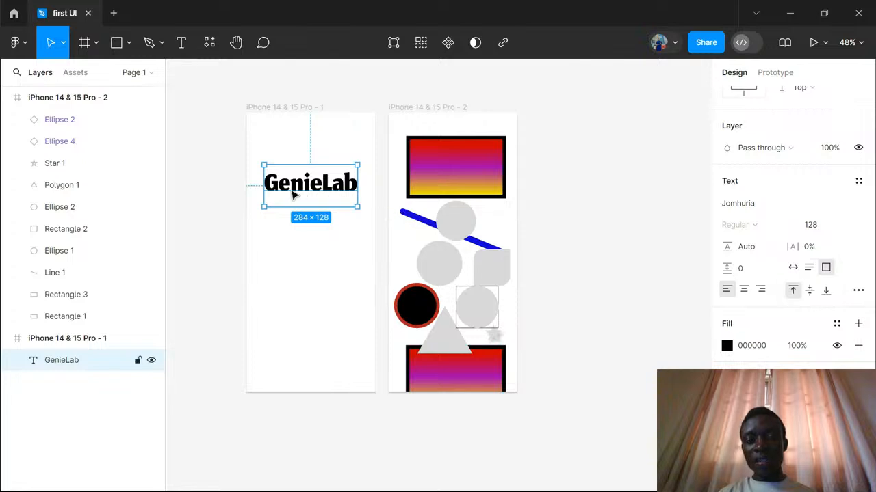
double_click(350, 185)
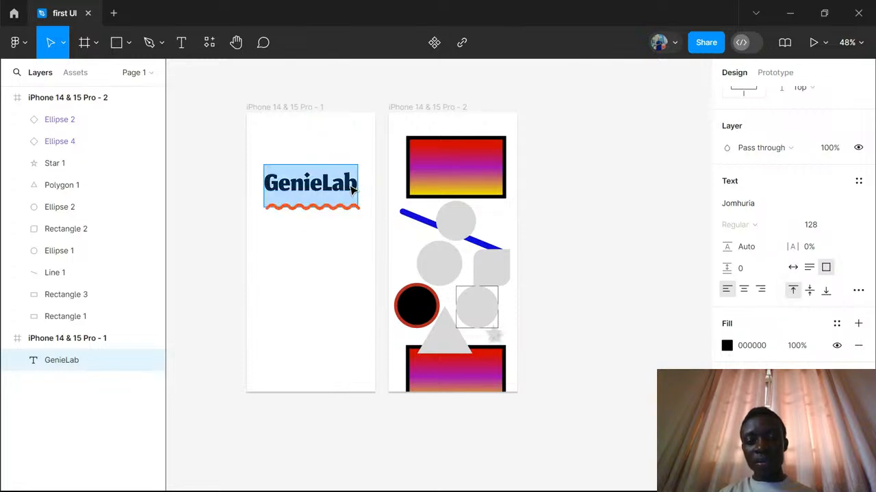
left_click(348, 184)
left_click(353, 183)
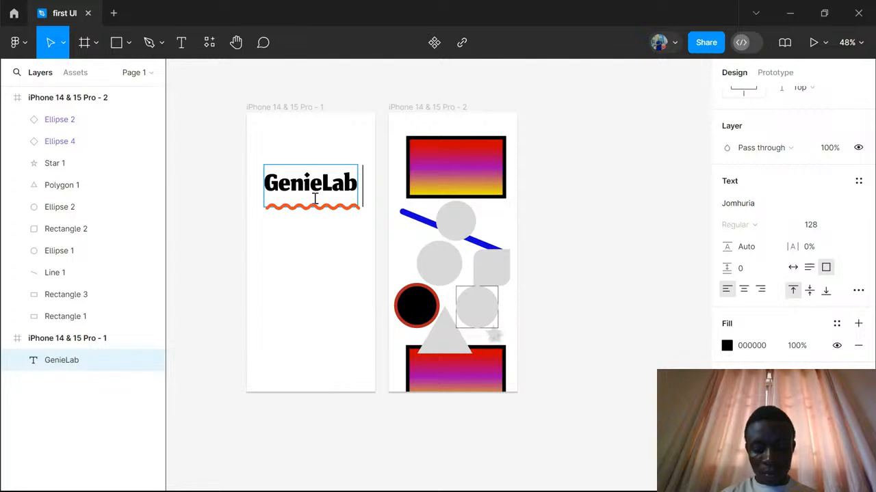
type("w")
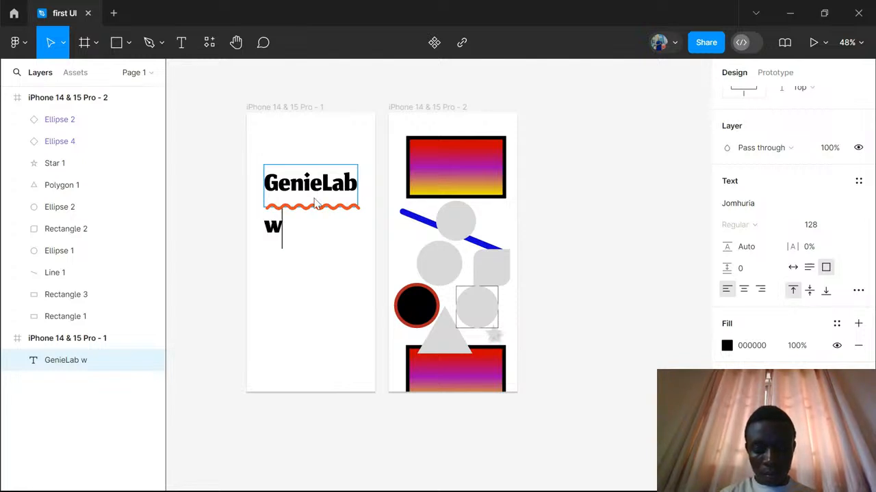
type("ebina")
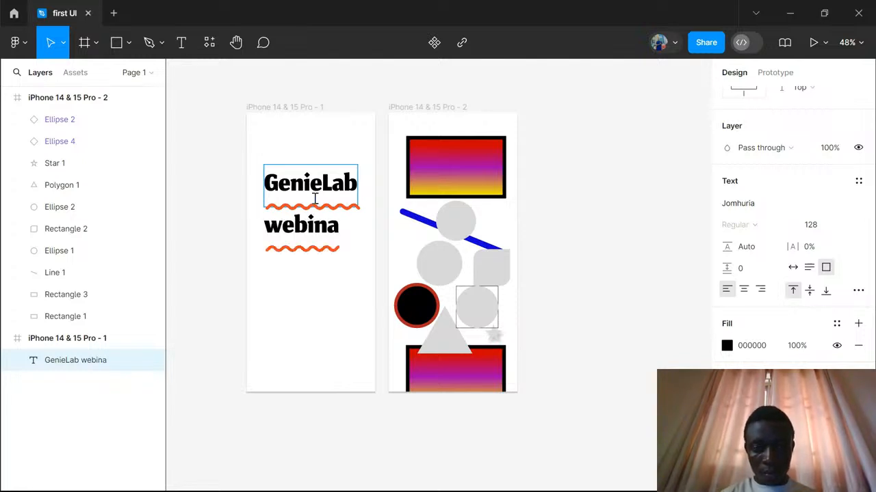
type("r")
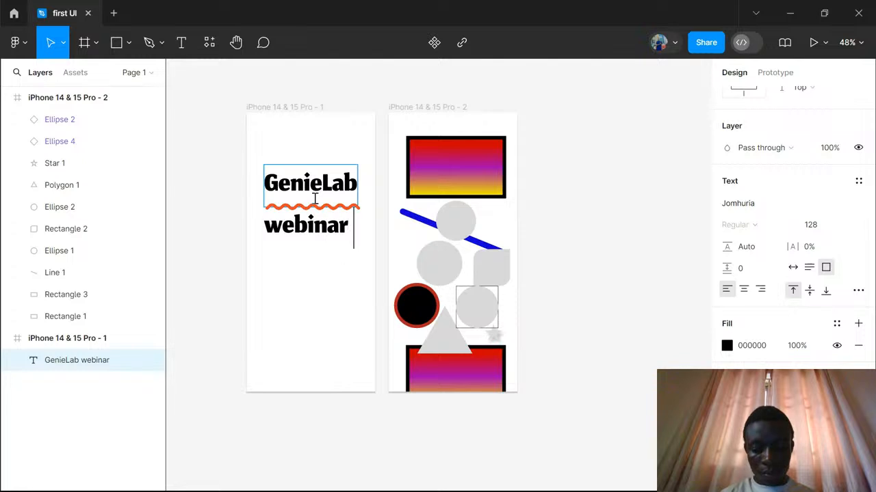
key("Return")
type("1.1")
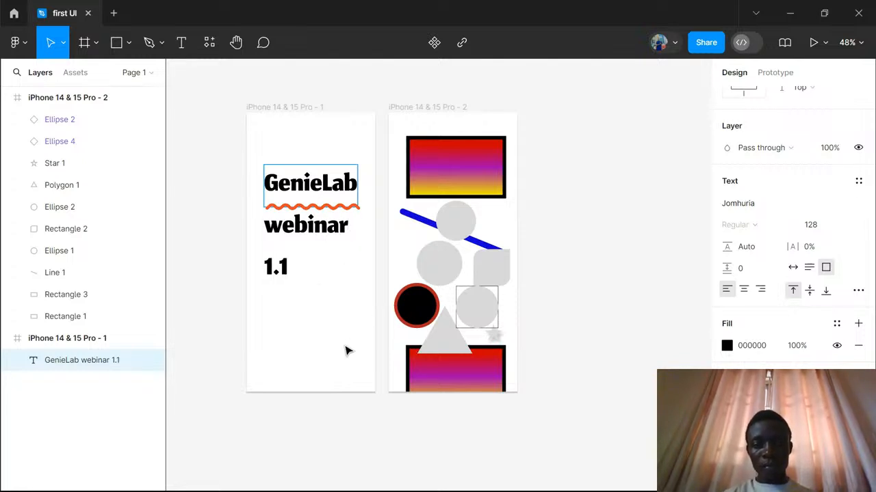
- Stretch the text box downward to a height of about 383 so it encloses all three lines
key("Escape")
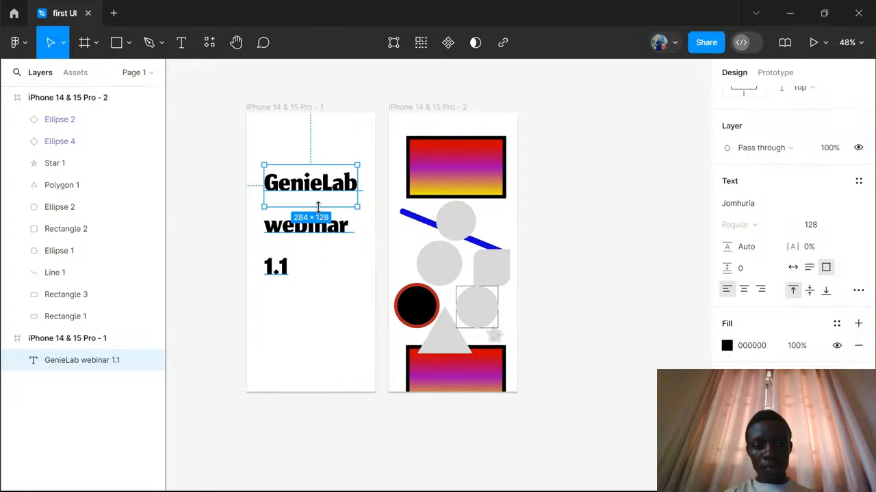
left_click_drag(317, 205, 317, 290)
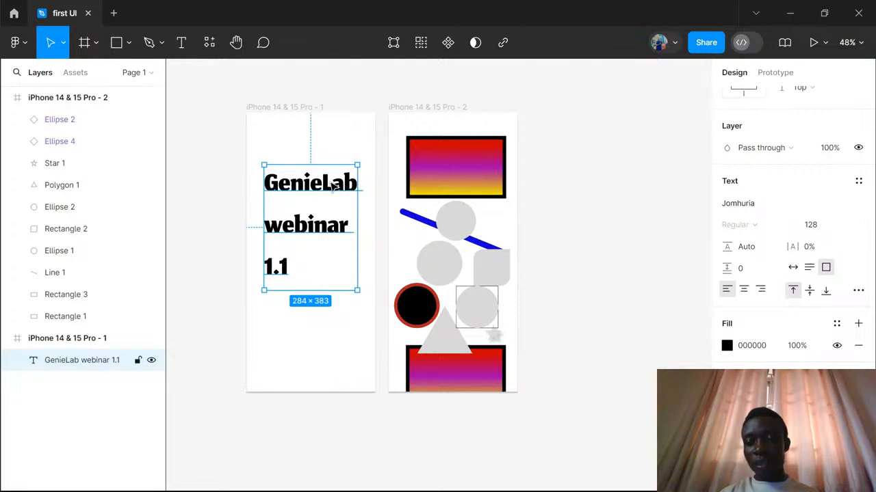
- Set the "GenieLab webinar 1.1" text box to auto height, shrink it to about 284 × 119, and reapply auto height
left_click(809, 269)
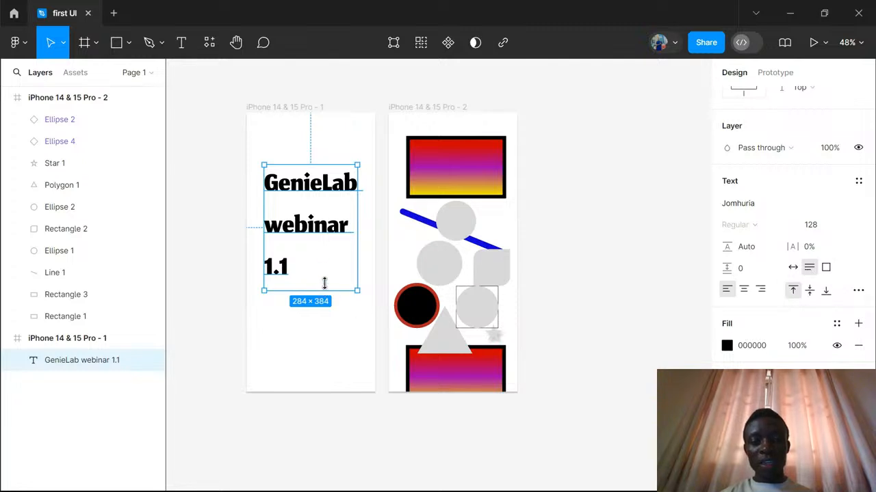
mouse_move(325, 283)
left_mouse_down()
mouse_move(323, 214)
mouse_move(309, 297)
mouse_move(311, 286)
left_mouse_up()
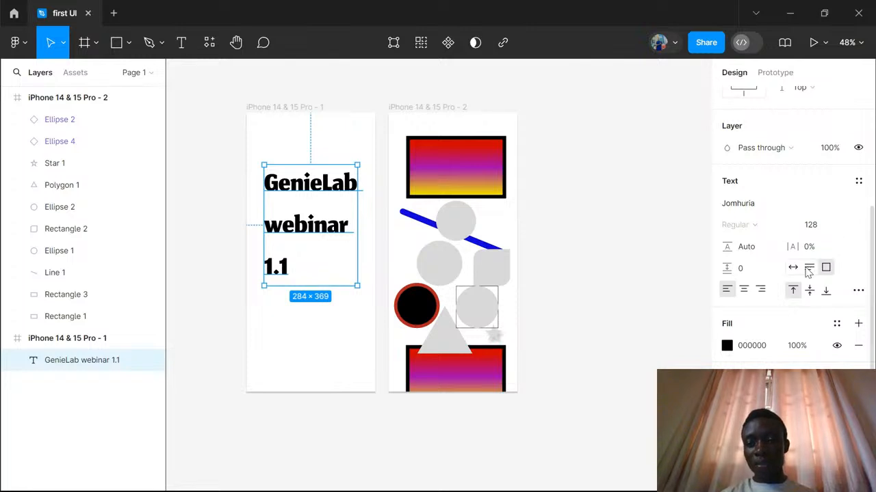
left_click_drag(322, 287, 329, 202)
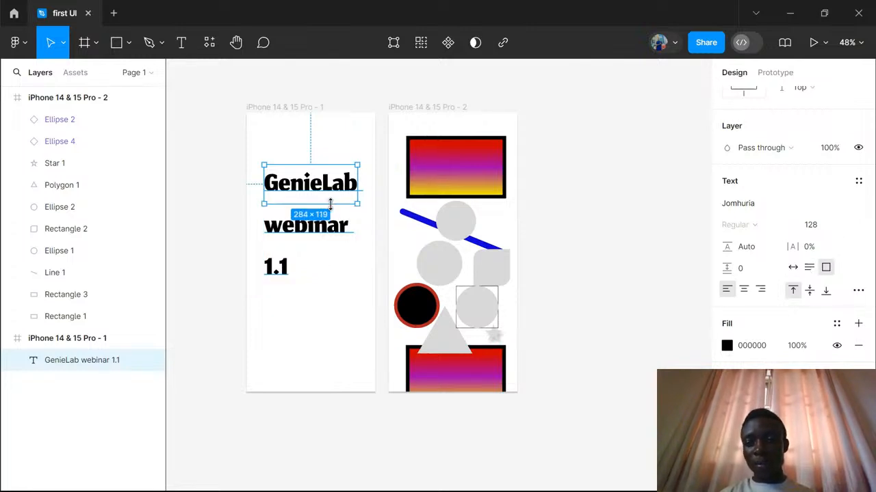
left_click(809, 268)
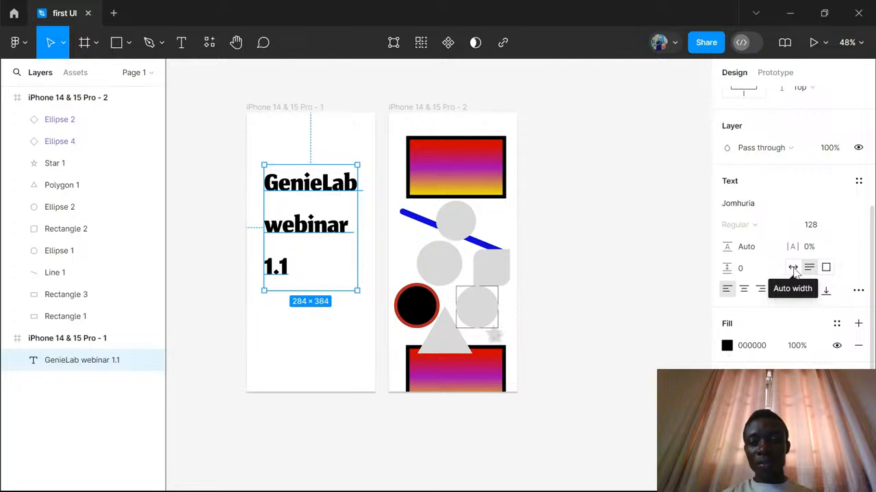
- Switch the "GenieLab webinar 1.1" text box to auto width and shift it slightly left within the frame
left_click(793, 268)
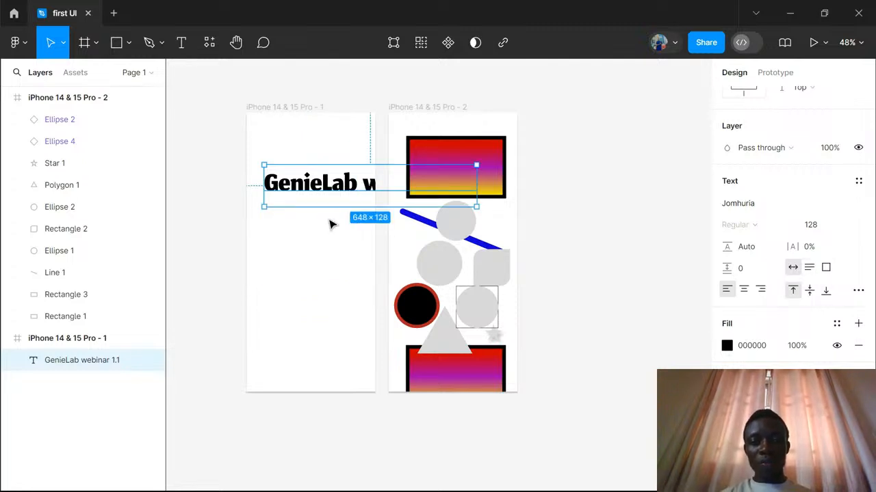
mouse_move(340, 190)
left_mouse_down()
mouse_move(325, 190)
mouse_move(351, 185)
mouse_move(346, 189)
left_mouse_up()
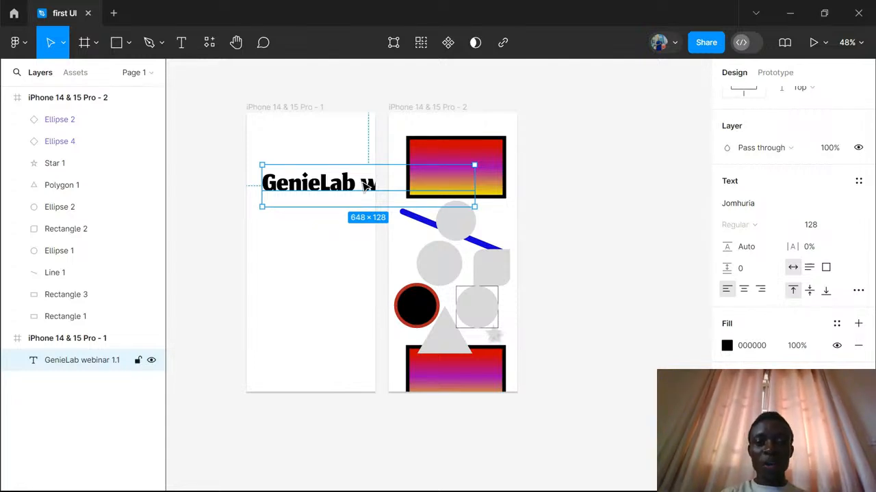
- Set the letter spacing to 18% at the gap between "GenieLab" and "webinar" in the text
double_click(368, 185)
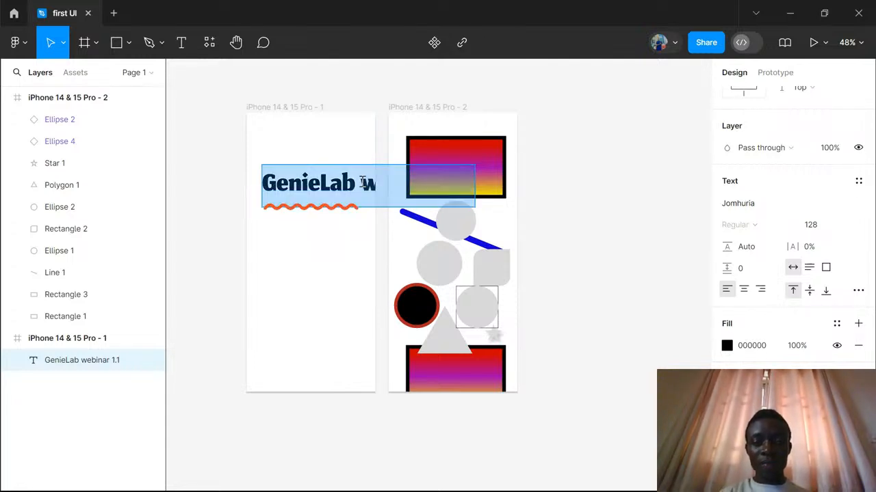
left_click(363, 183)
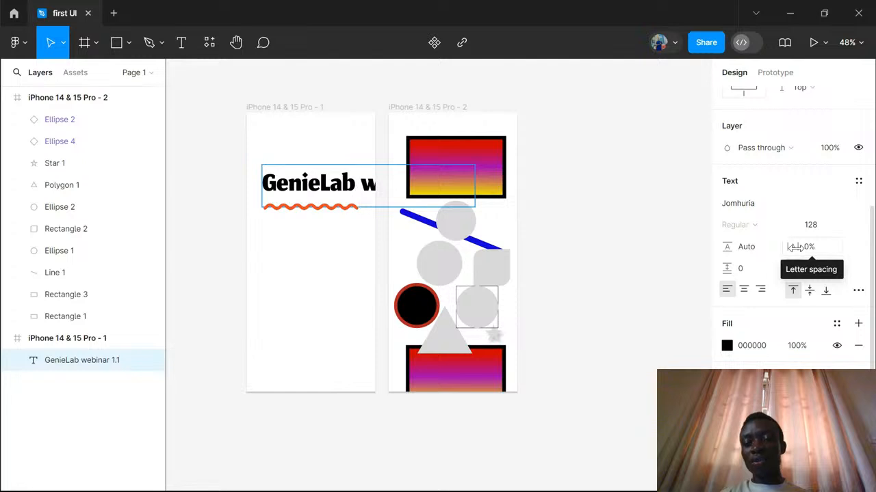
mouse_move(794, 247)
left_mouse_down()
mouse_move(677, 264)
mouse_move(862, 255)
mouse_move(793, 246)
left_mouse_up()
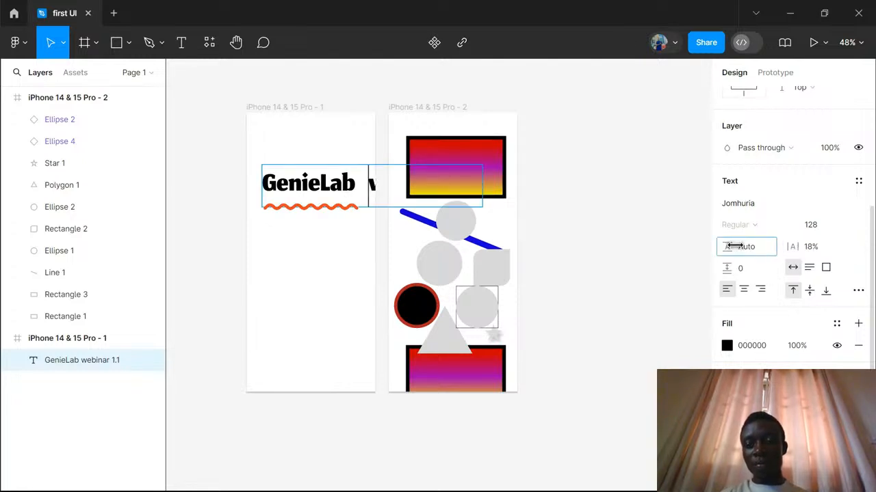
mouse_move(733, 246)
left_mouse_down()
mouse_move(771, 244)
mouse_move(729, 247)
left_mouse_up()
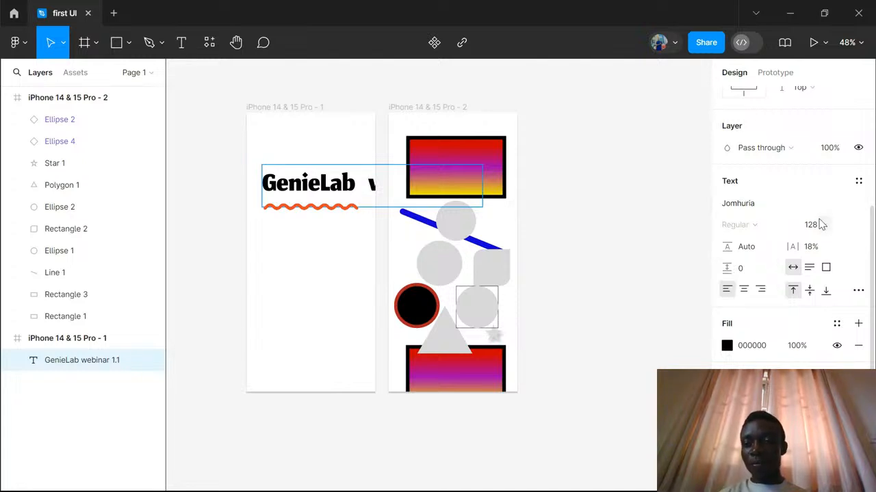
- Try to apply the Arial font while editing inside the text, look through its style variants, and leave text editing
left_click(753, 204)
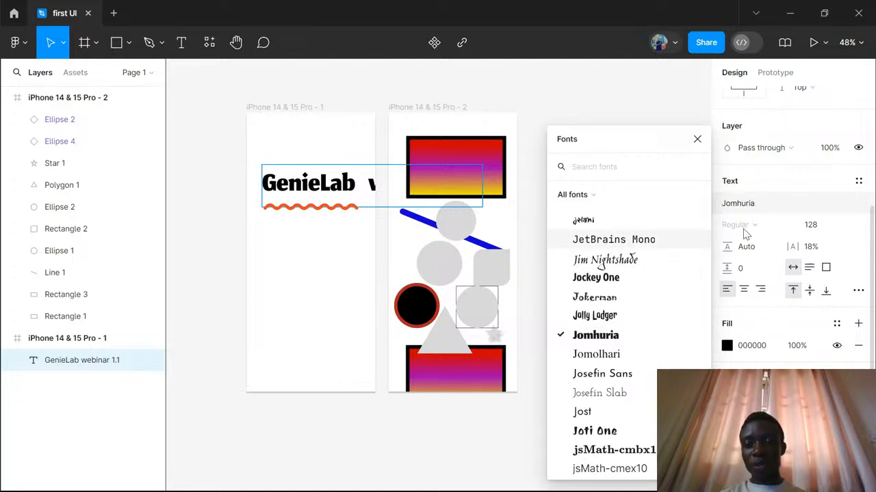
scroll(632, 277, "up", 4)
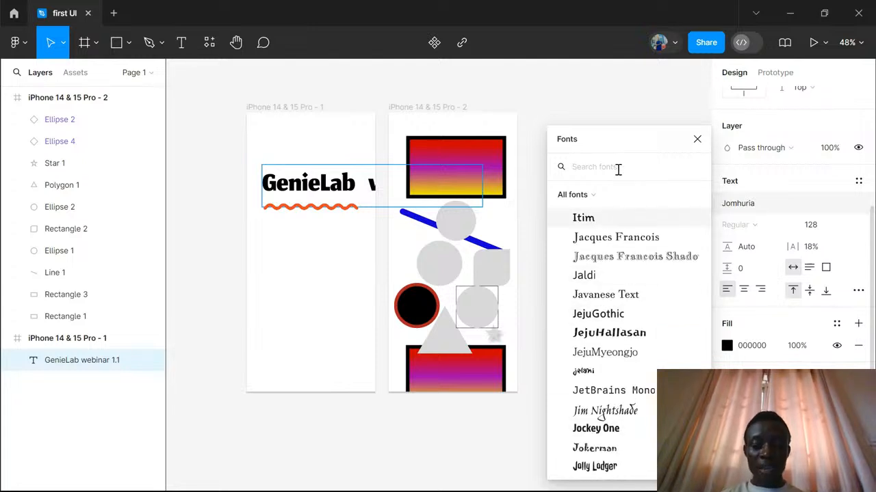
type("arial")
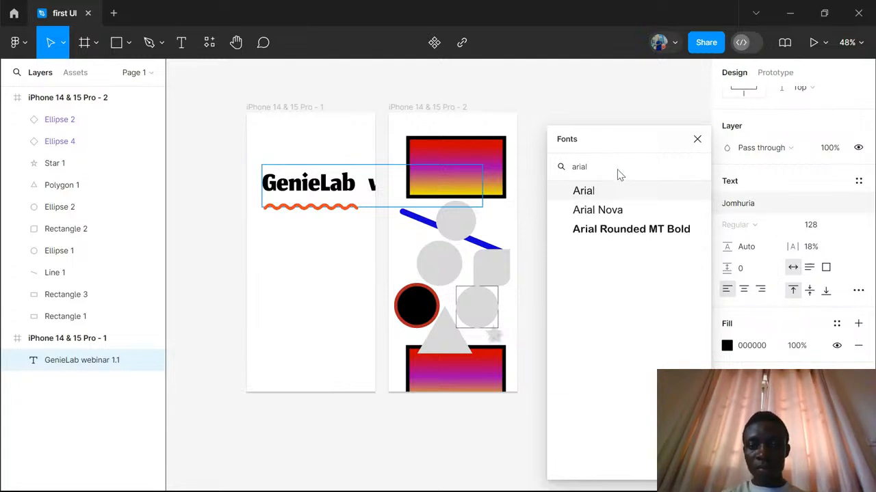
left_click(600, 192)
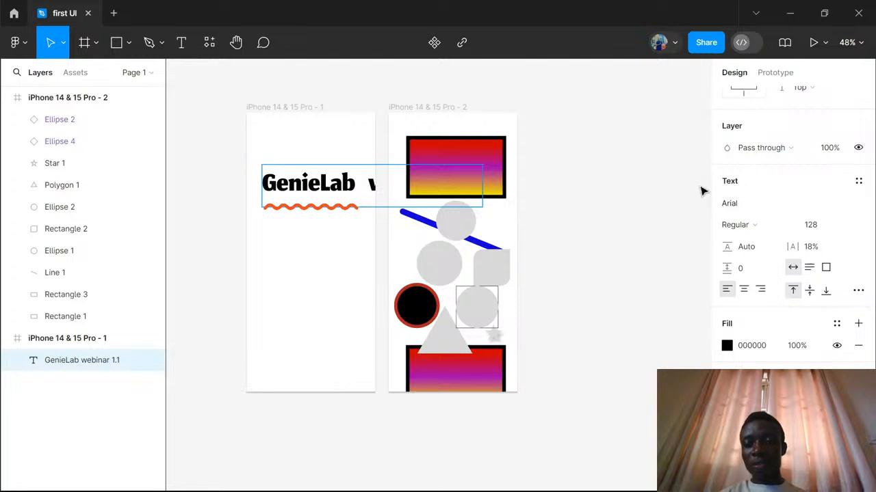
left_click(789, 227)
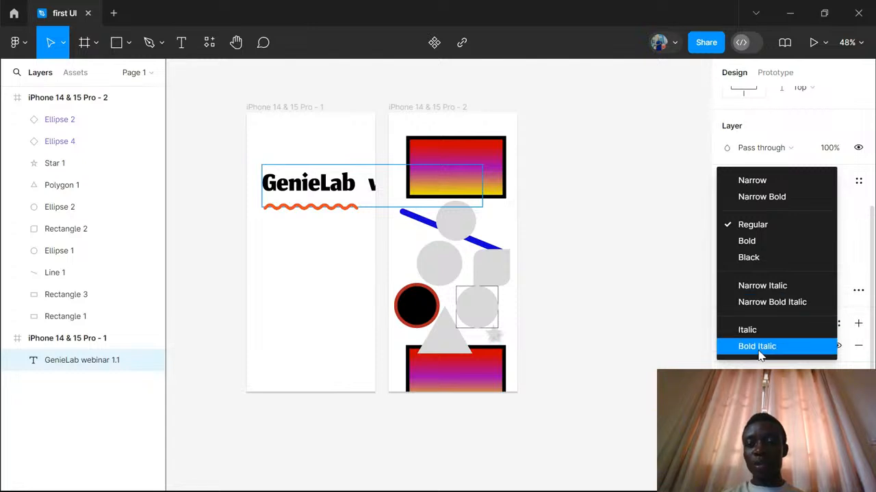
left_click(653, 331)
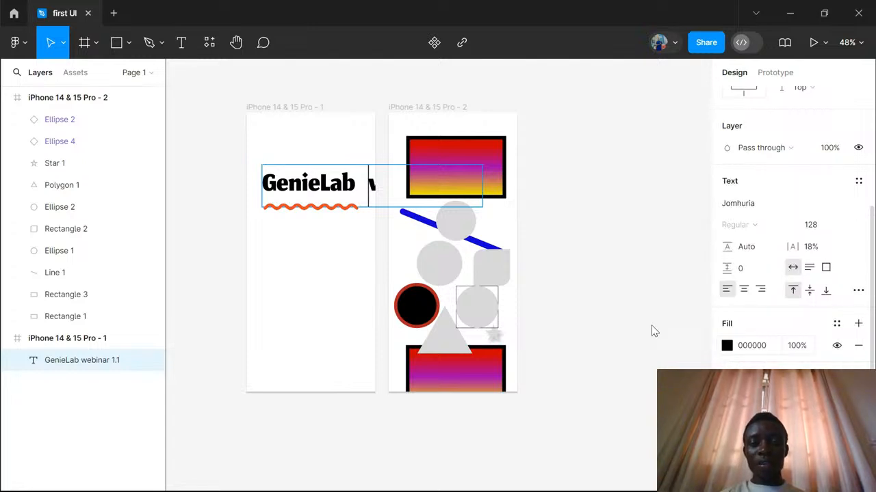
left_click(336, 242)
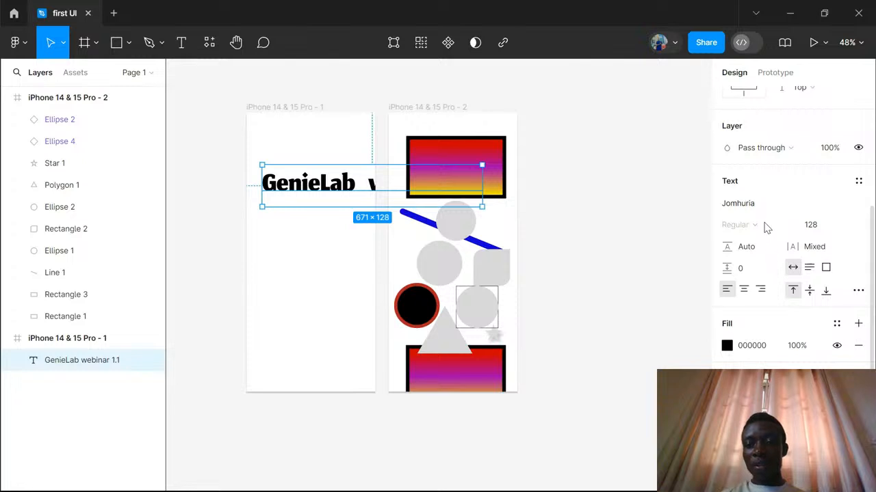
- Change the font of the whole "GenieLab webinar 1.1" text layer to Arial
left_click(744, 210)
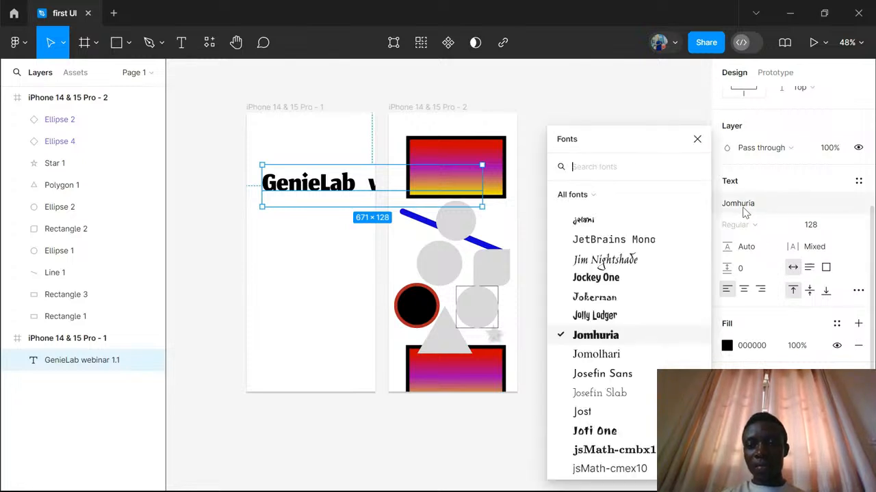
type("a")
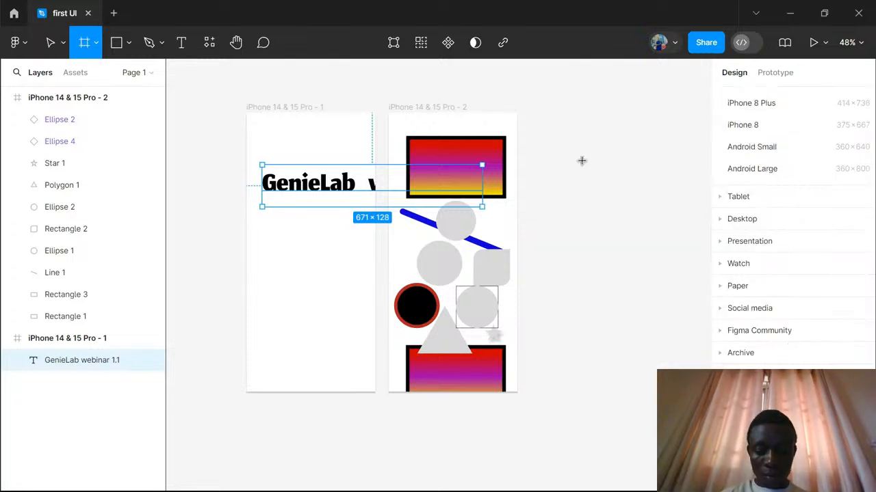
type("rial")
key("BackSpace")
key("BackSpace")
key("BackSpace")
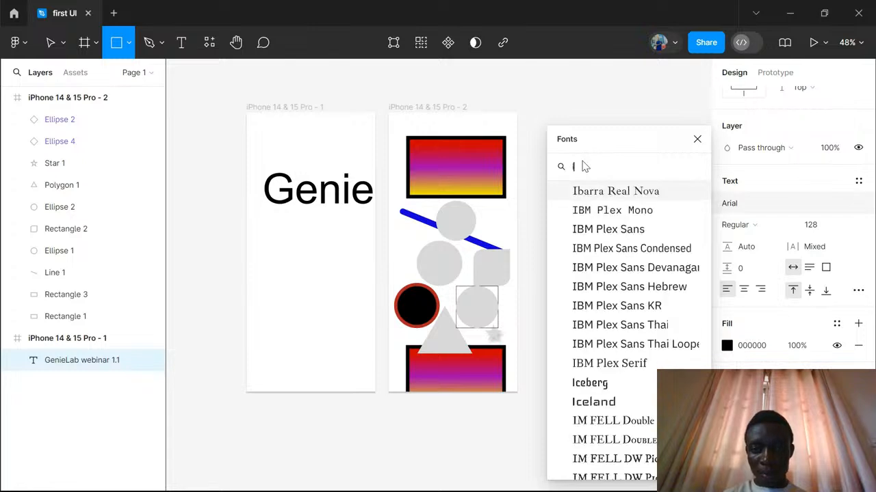
type("ar")
type("ial")
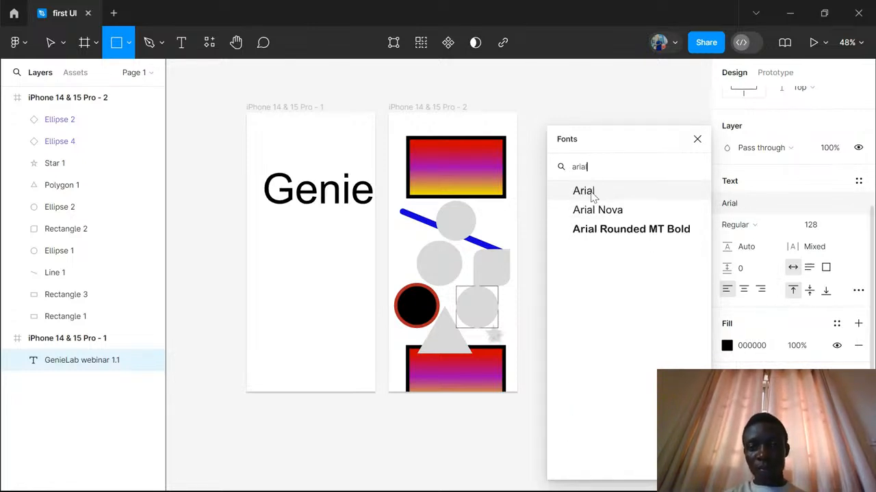
left_click(585, 191)
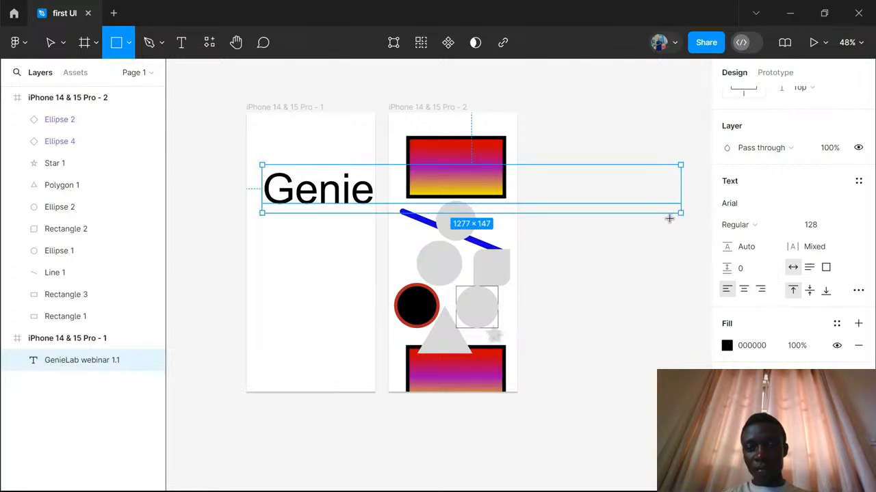
- Set the "GenieLab webinar 1.1" text to the Black style with a font size of 24
left_click(764, 234)
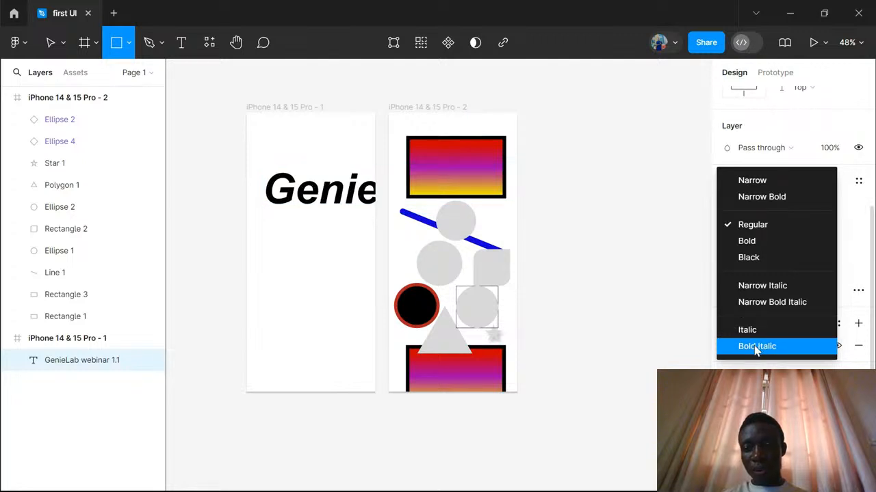
left_click(756, 258)
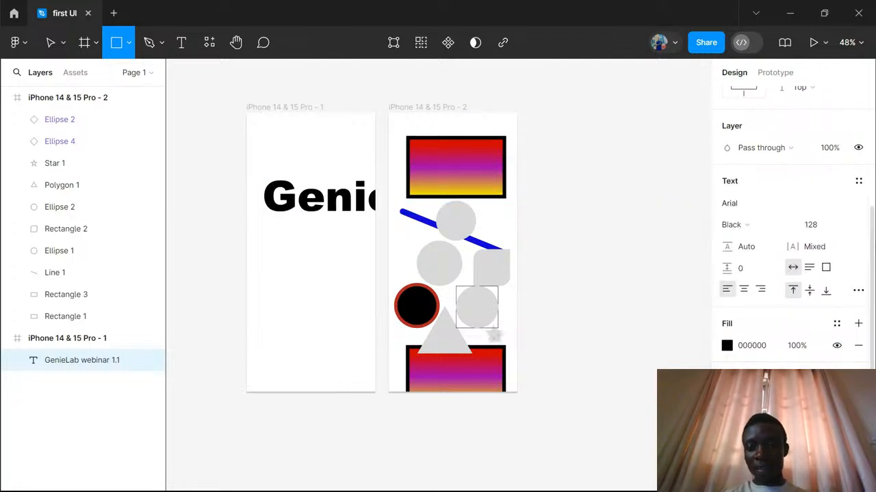
left_click(844, 229)
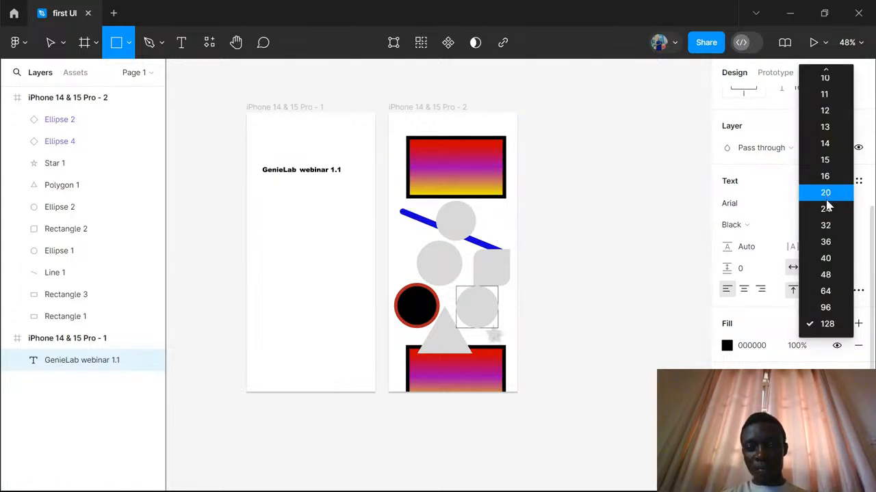
left_click(825, 211)
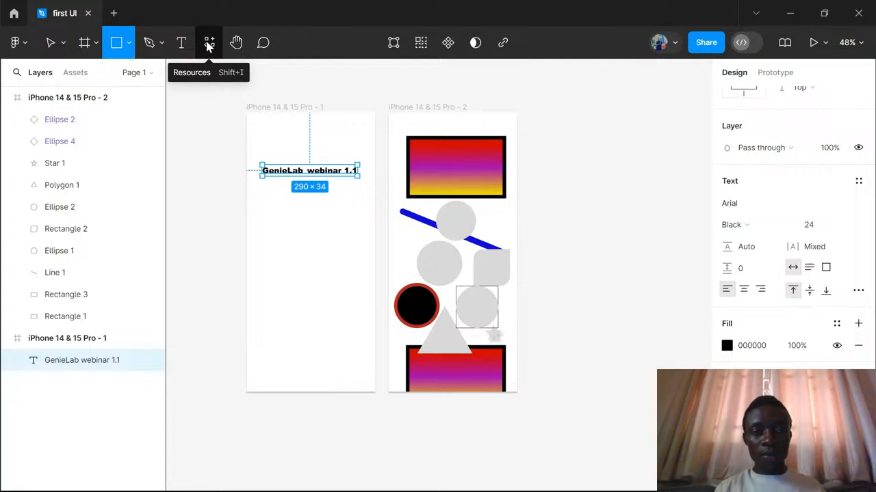
- Find the Iconify plugin in the resources, run it, and move its window away from the layer list
left_click(208, 45)
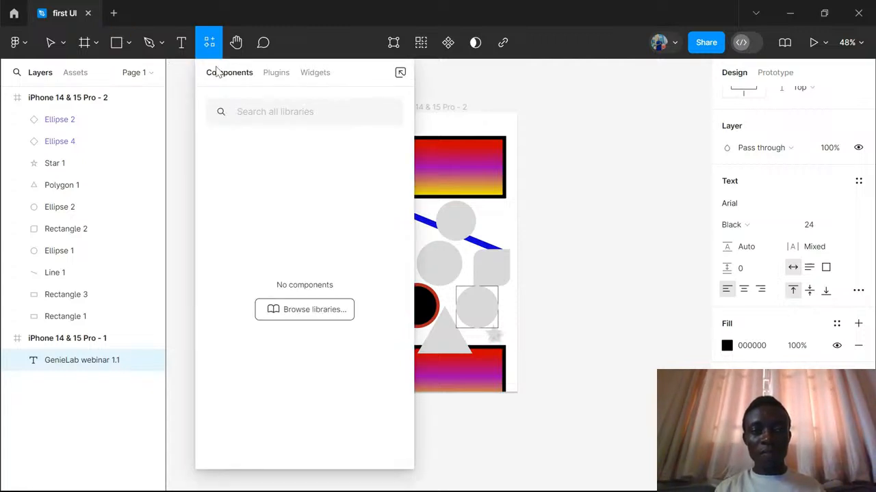
left_click(277, 74)
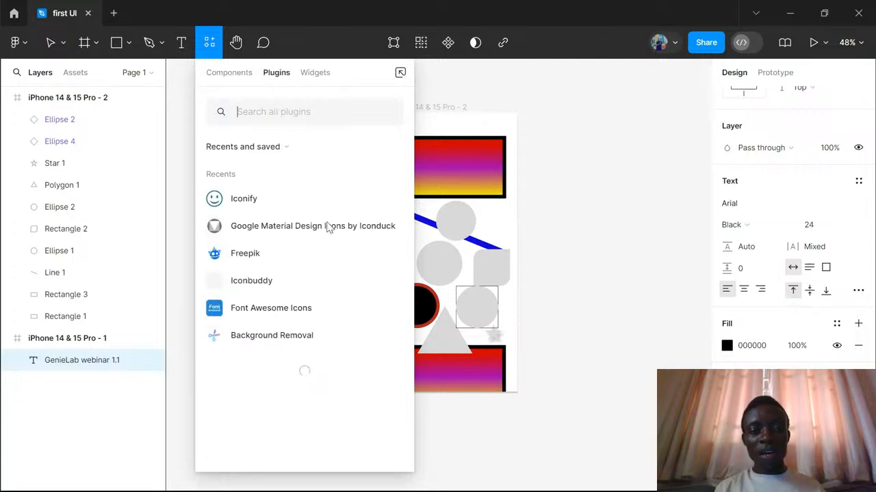
left_click(290, 115)
type("icon")
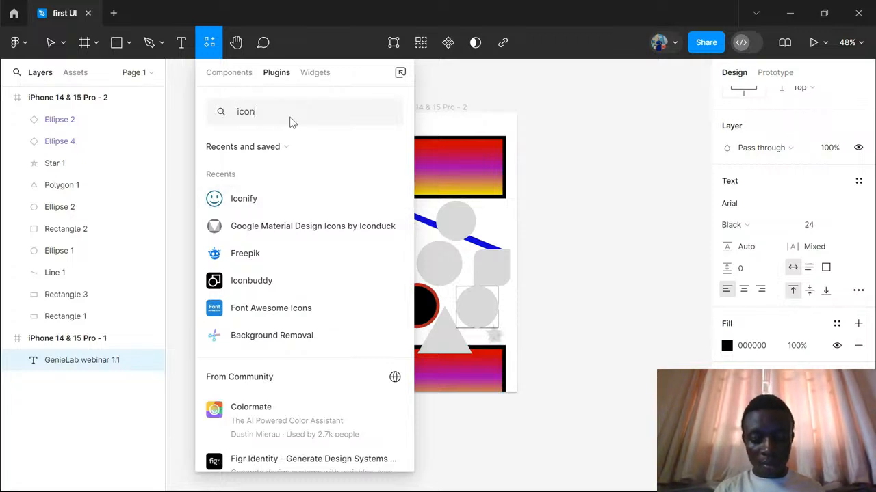
type("fy")
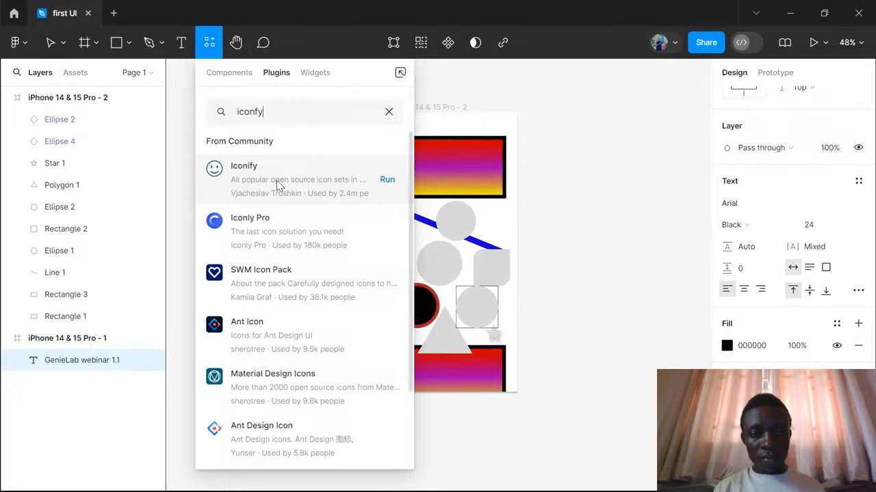
left_click(387, 181)
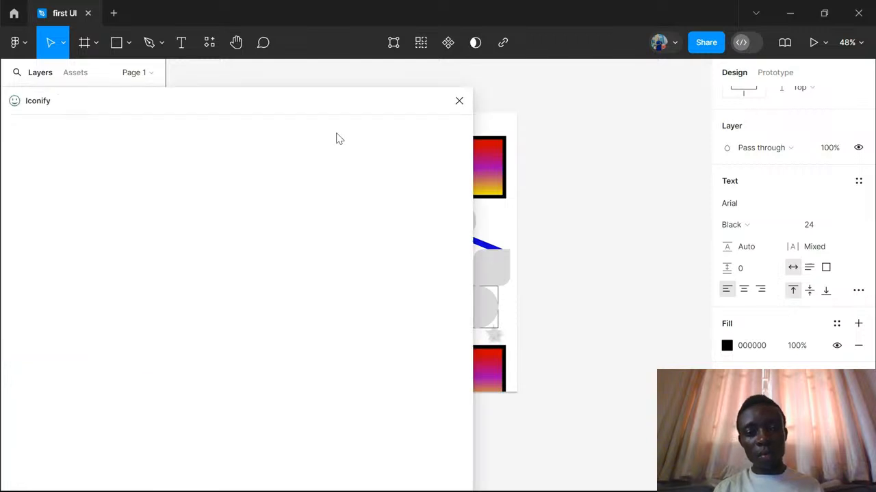
left_click_drag(307, 107, 622, 89)
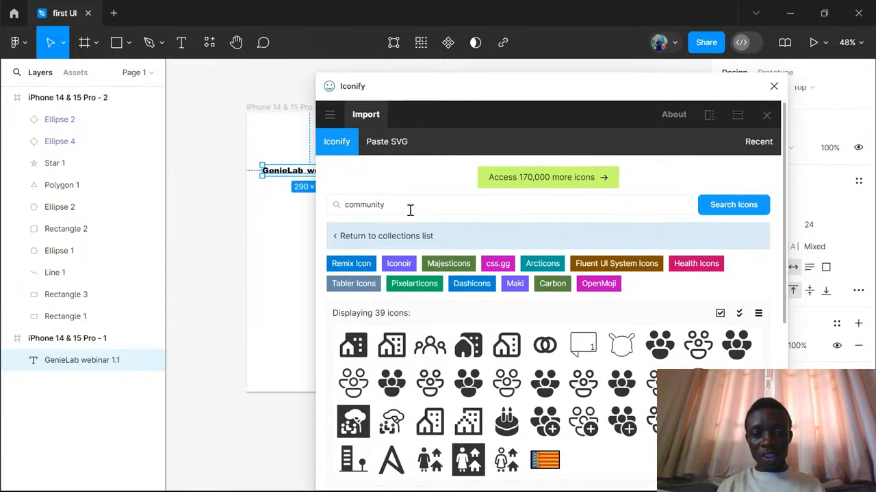
- Replace the Iconify search term with "home" and browse the matching icons
left_click_drag(410, 210, 331, 206)
key("BackSpace")
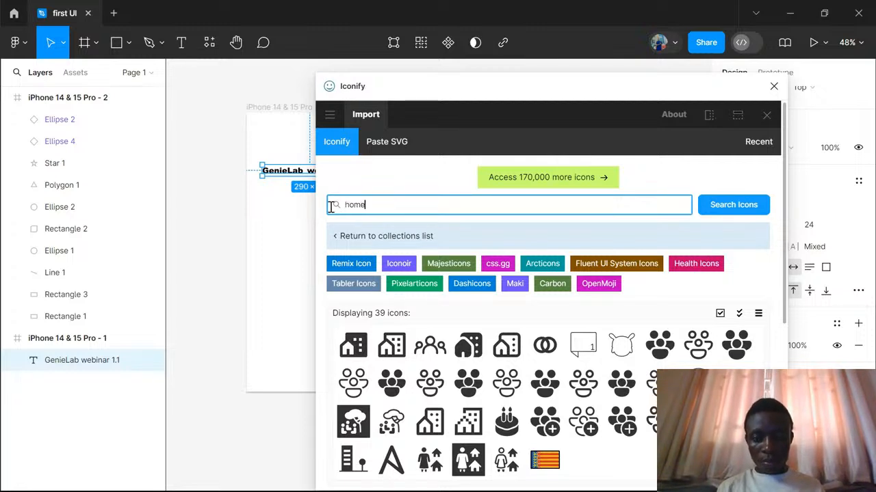
left_click(733, 209)
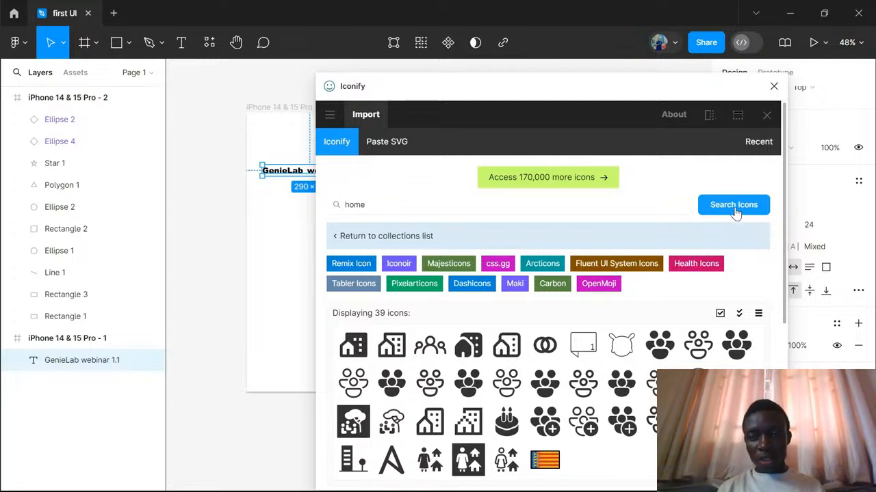
scroll(607, 403, "down", 5)
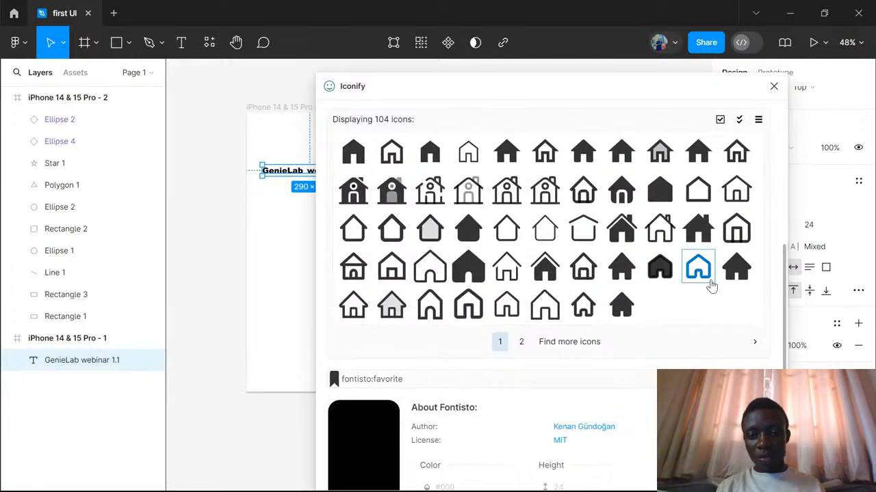
- Add the flowbite:home-solid icon to "iPhone 14 & 15 Pro - 1" twice, once below the text and once by direct import, and close Iconify
left_click_drag(622, 311, 298, 257)
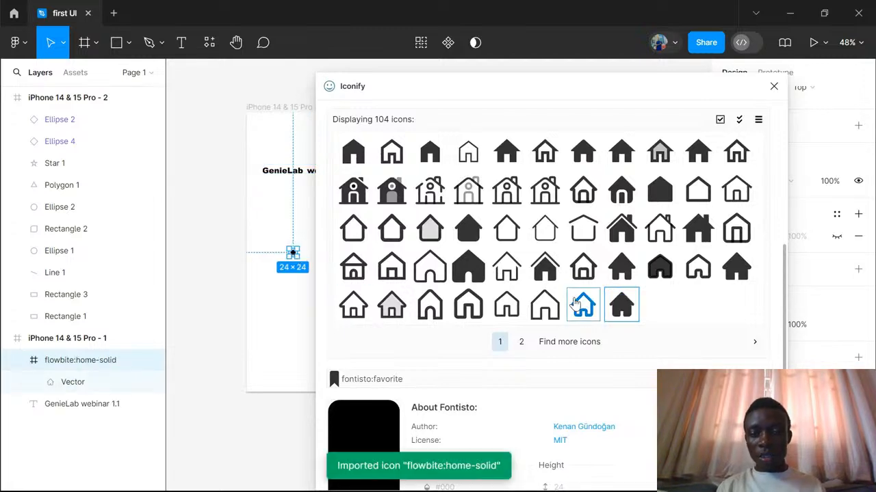
left_click(631, 311)
scroll(627, 303, "down", 3)
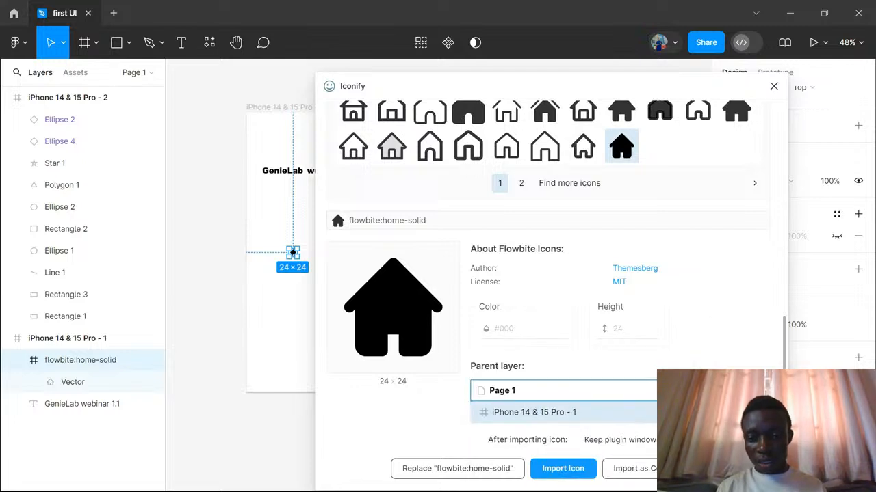
left_click_drag(709, 96, 773, 69)
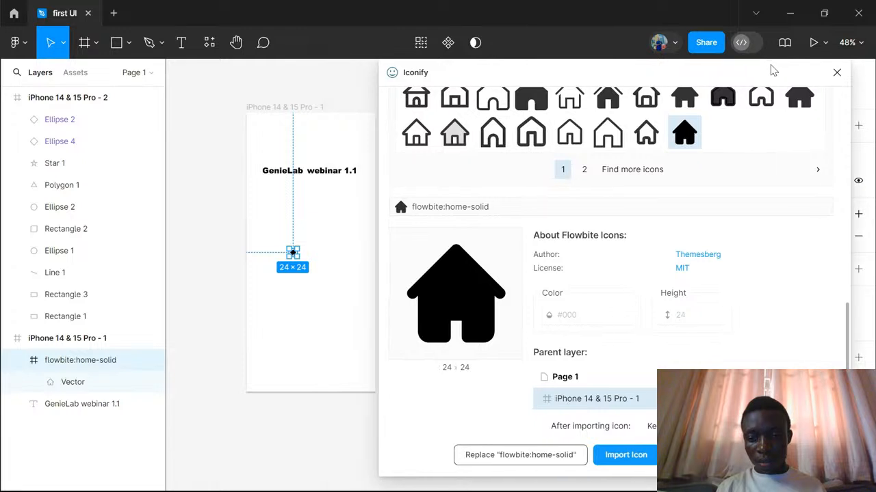
left_click(638, 457)
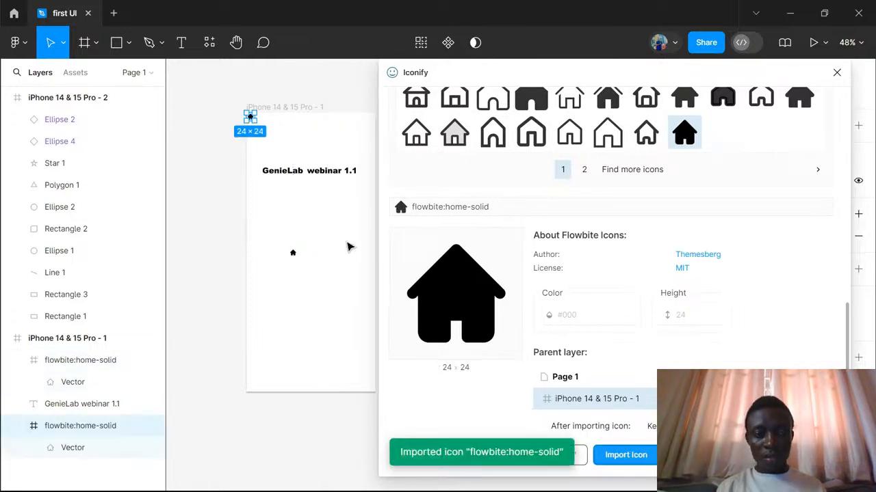
left_click(308, 143)
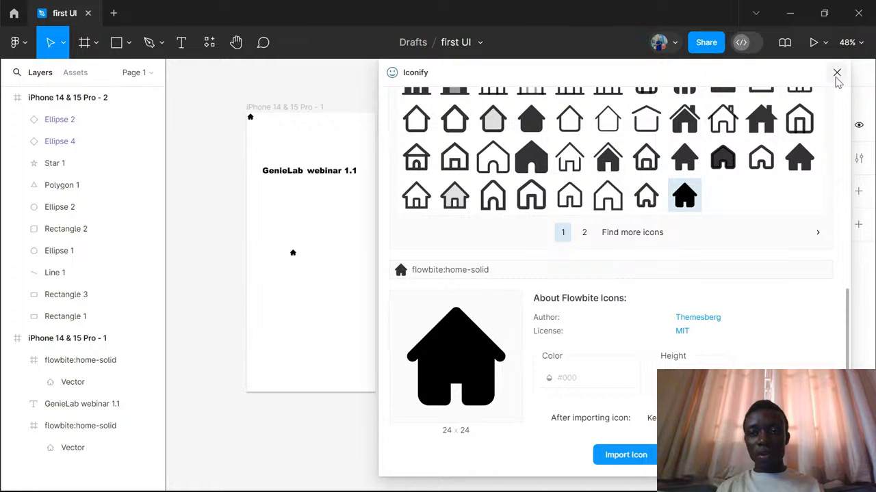
left_click(837, 73)
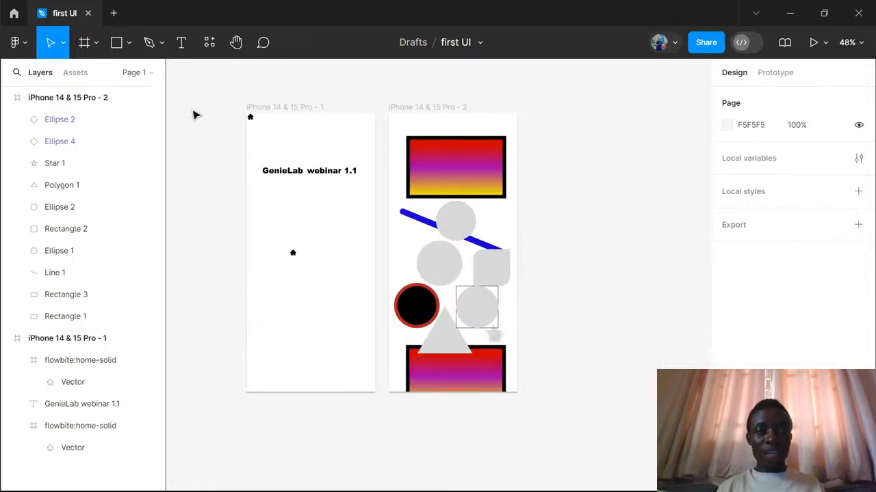
- Pan around the empty canvas with the Hand tool and bring both iPhone frames back into view
left_click(237, 46)
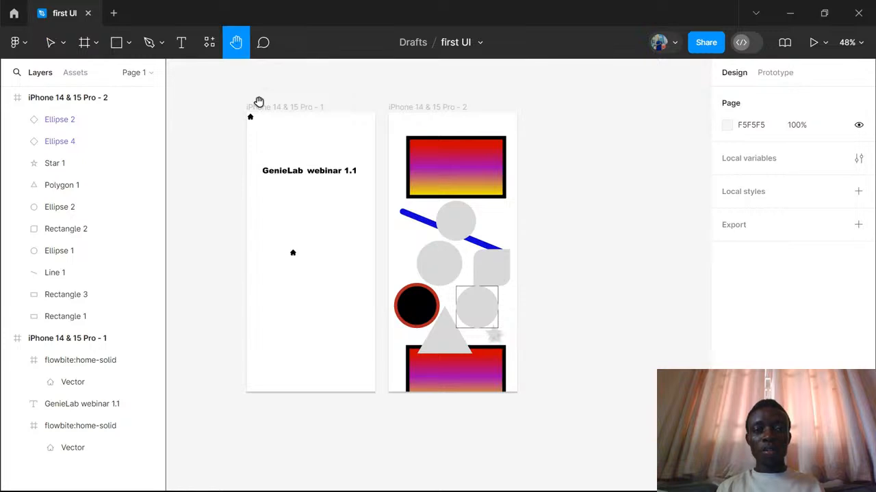
left_click_drag(321, 165, 381, 209)
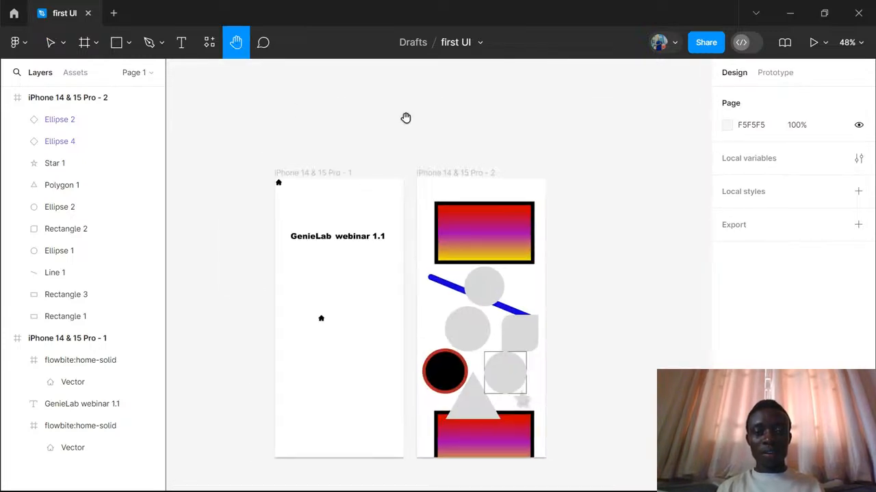
left_click_drag(411, 125, 363, 105)
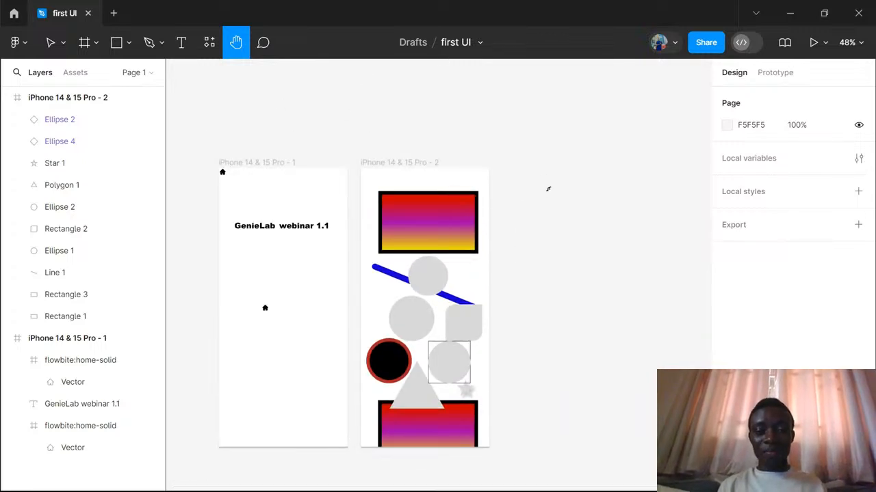
left_click_drag(547, 189, 513, 113)
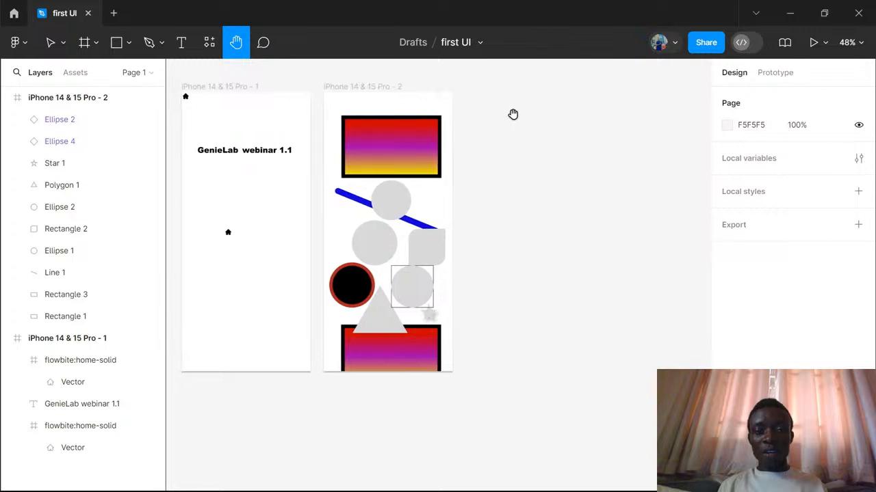
left_click_drag(533, 165, 437, 148)
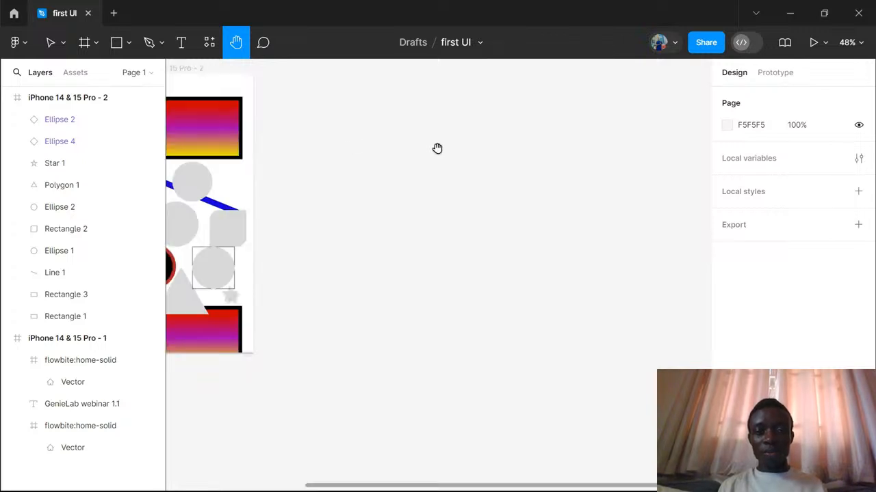
left_click_drag(538, 166, 424, 186)
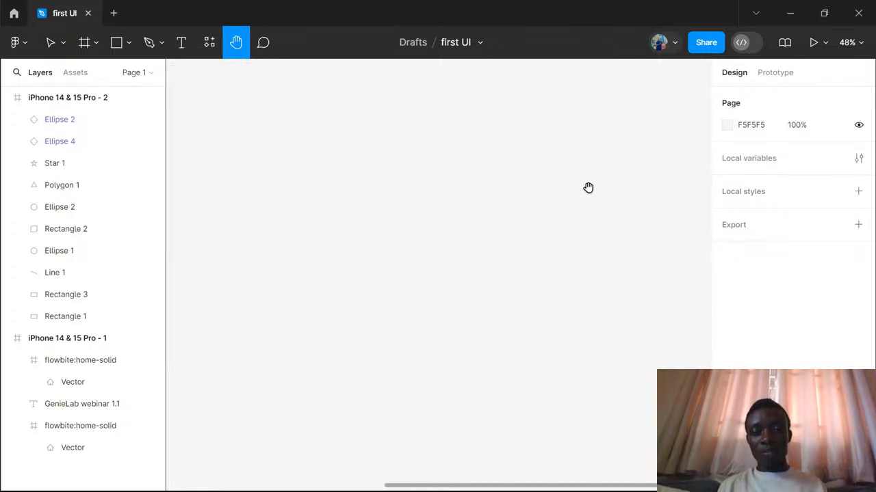
left_click_drag(588, 187, 662, 199)
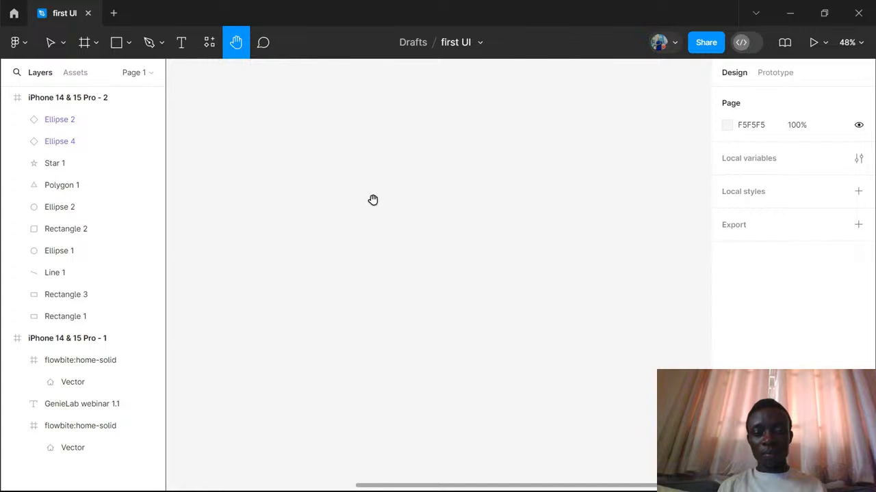
left_click_drag(372, 200, 632, 229)
left_click_drag(398, 202, 483, 163)
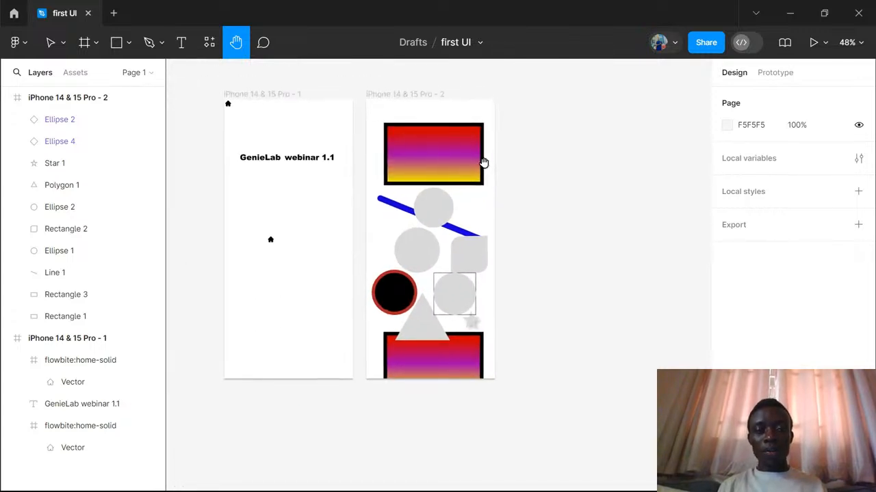
- Post the comment "please change the font" with a thumbs-up emoji on the "GenieLab webinar 1.1" text
left_click(263, 44)
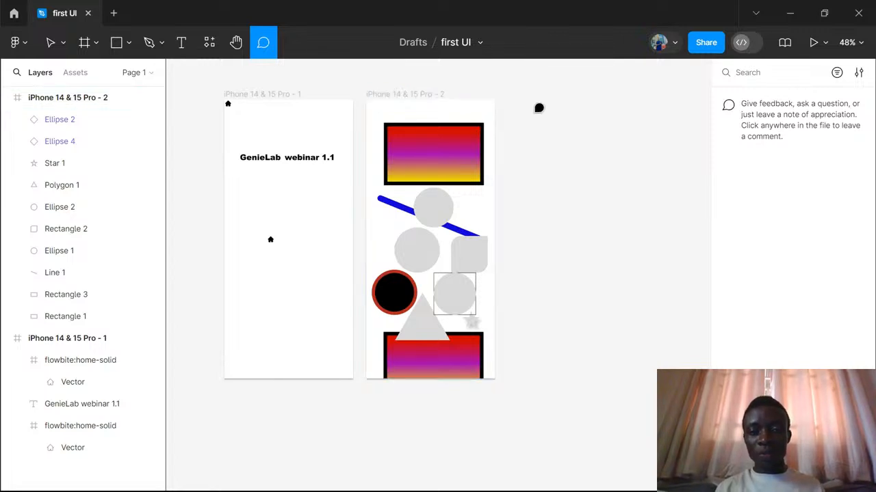
left_click(308, 163)
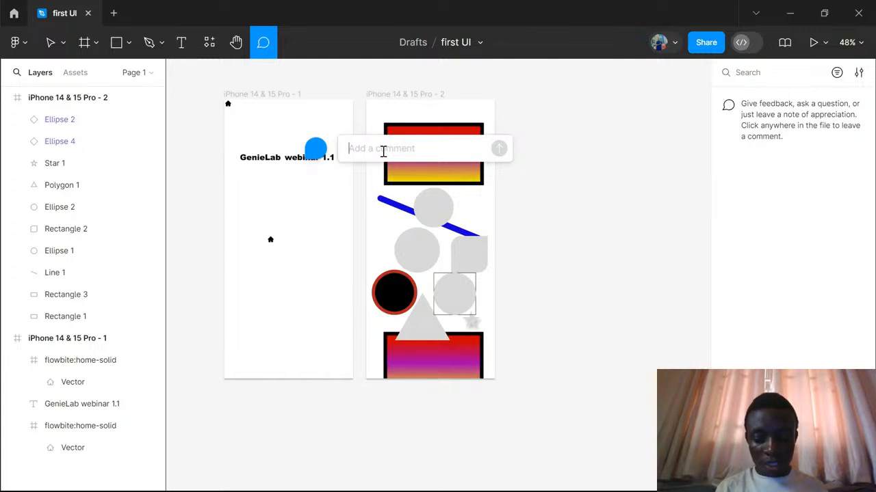
type("please c")
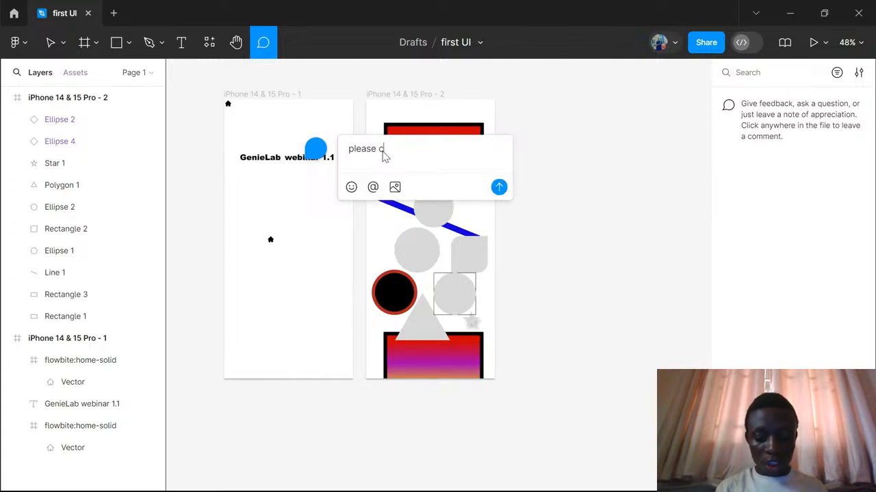
type("hange the")
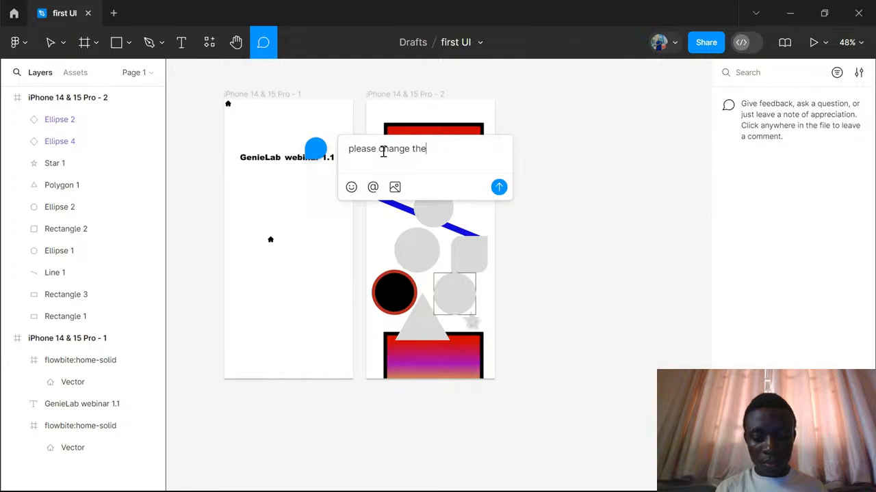
type(" font")
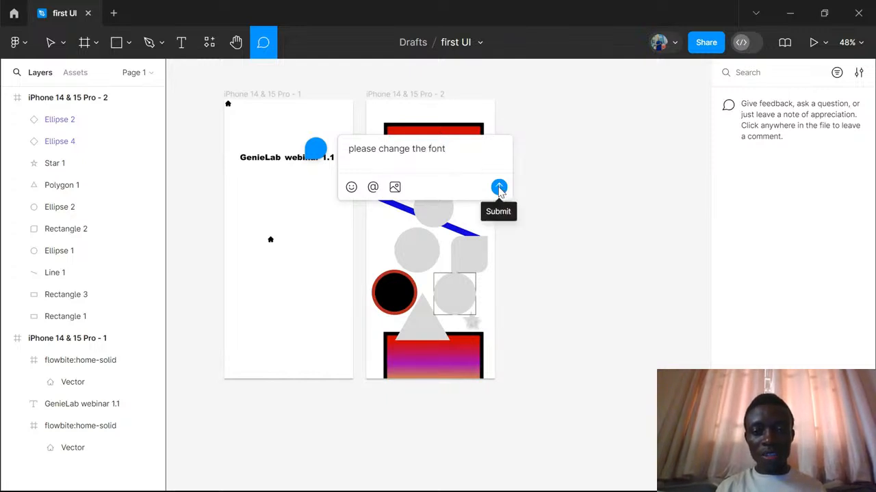
left_click(350, 187)
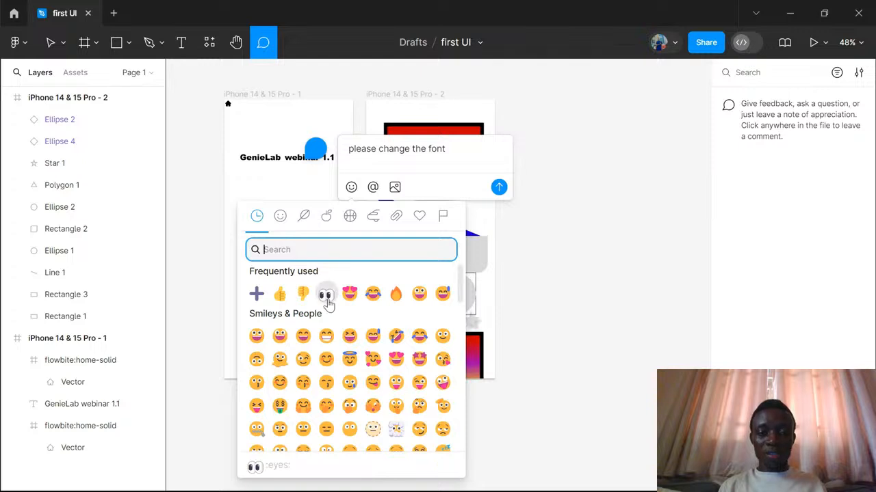
left_click(279, 293)
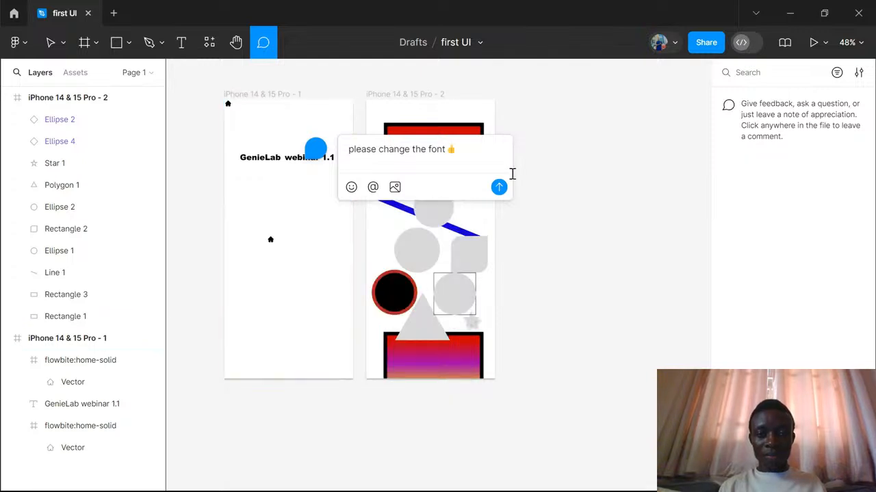
left_click(499, 187)
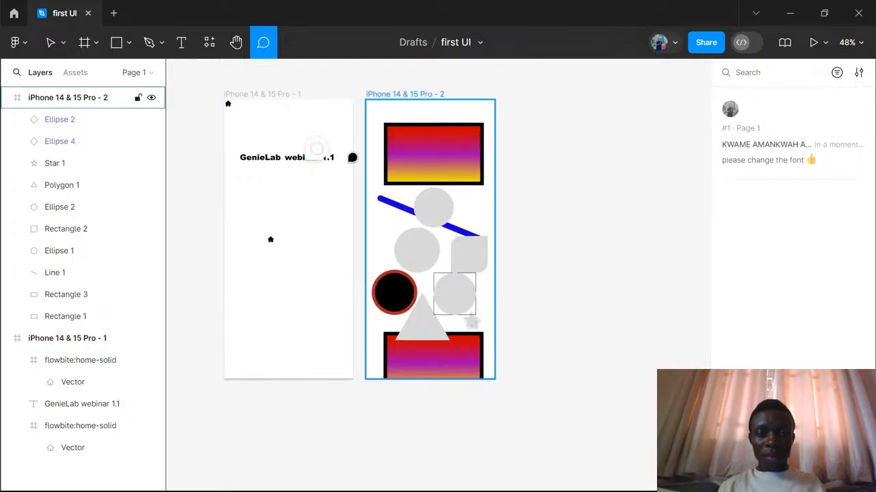
- View the posted comment's thread from its pin on the canvas and close it again
mouse_move(321, 152)
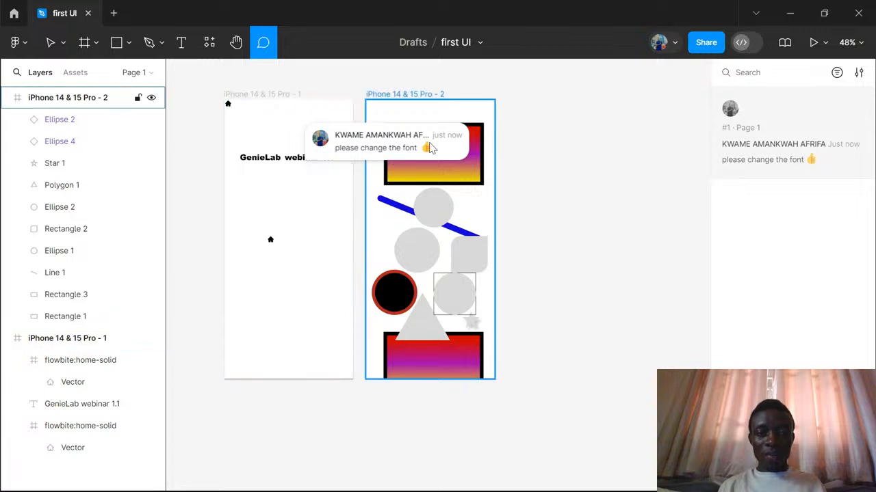
left_click(322, 147)
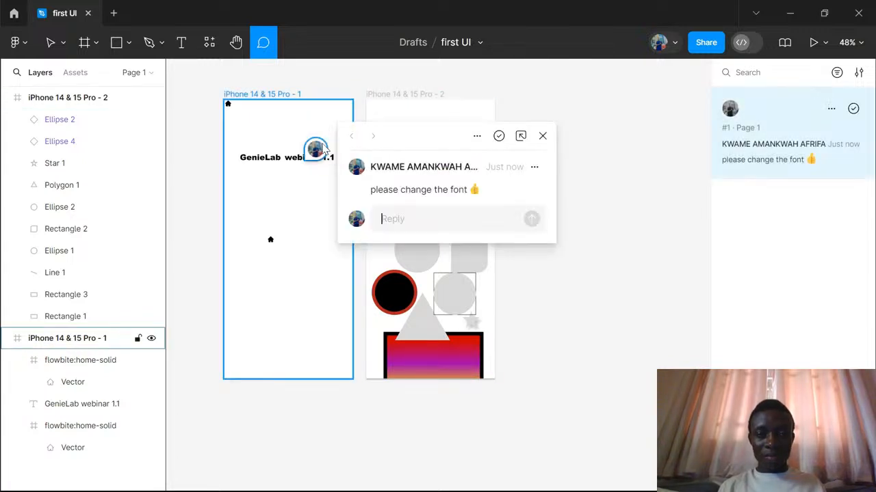
left_click(542, 136)
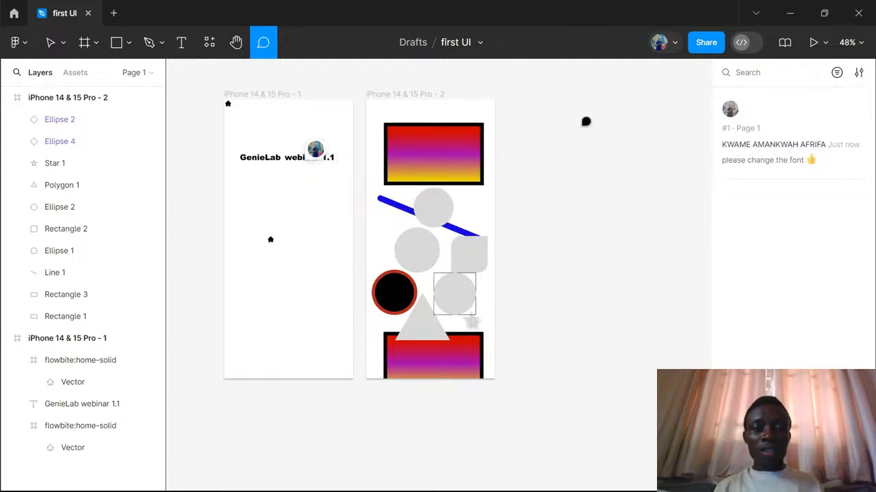
- Preview the "iPhone 14 & 15 Pro - 1" frame as a prototype, move the preview window around, and close it
scroll(544, 157, "left", 1)
scroll(545, 158, "left", 5)
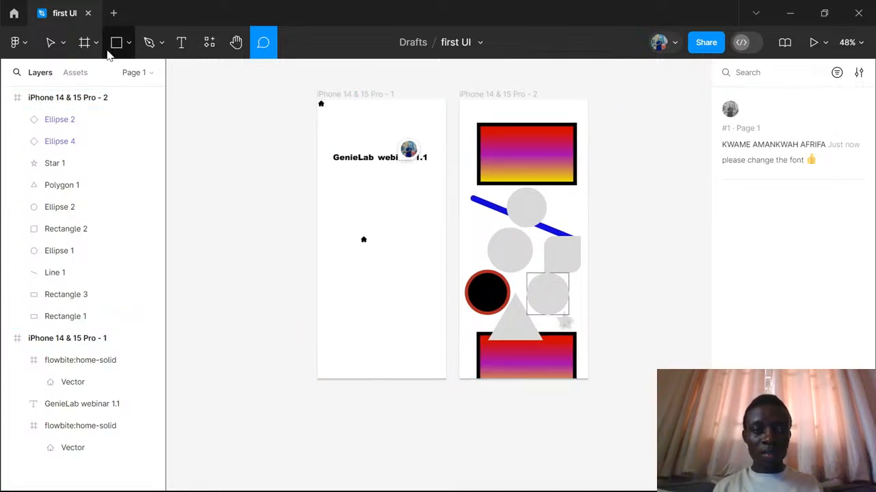
left_click(49, 43)
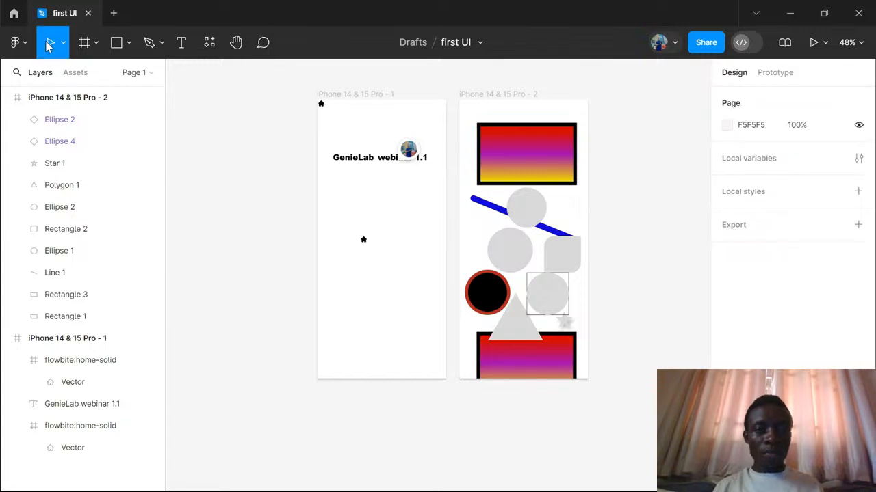
left_click(368, 97)
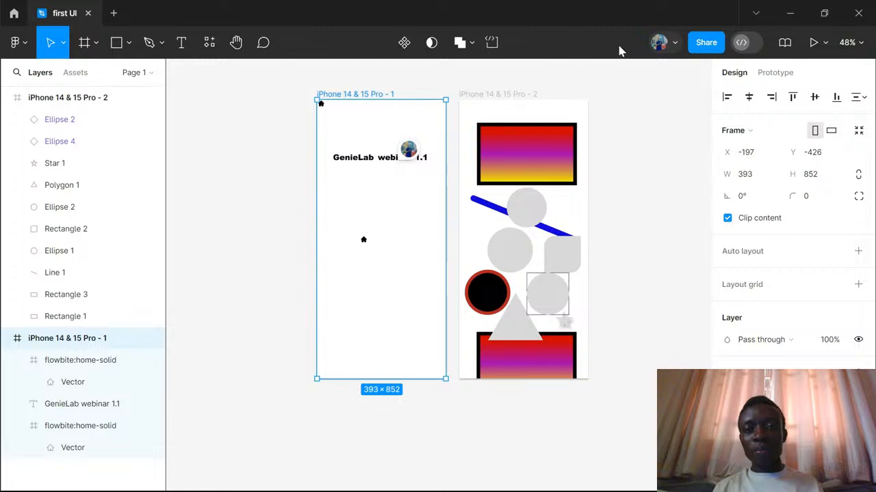
left_click(826, 46)
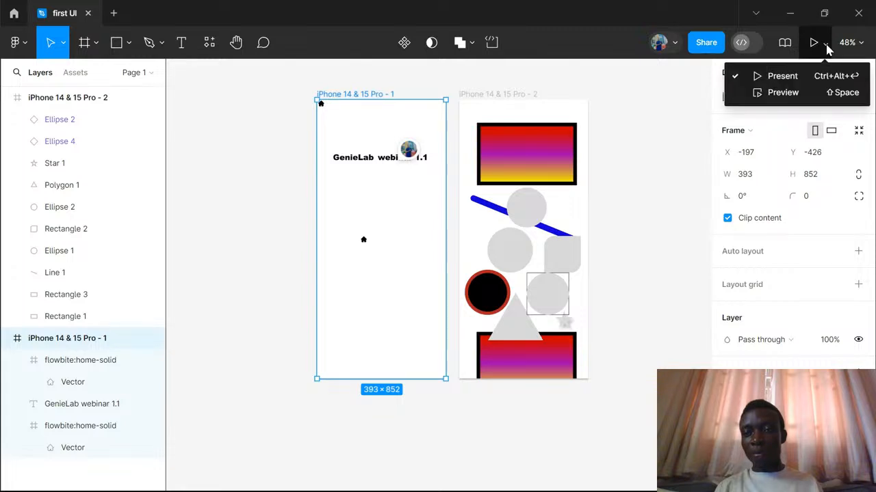
left_click(793, 98)
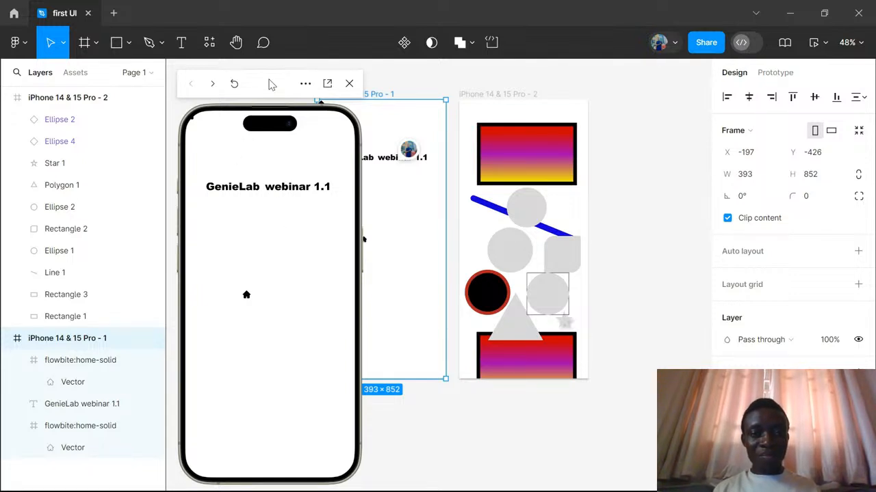
left_click_drag(272, 85, 580, 81)
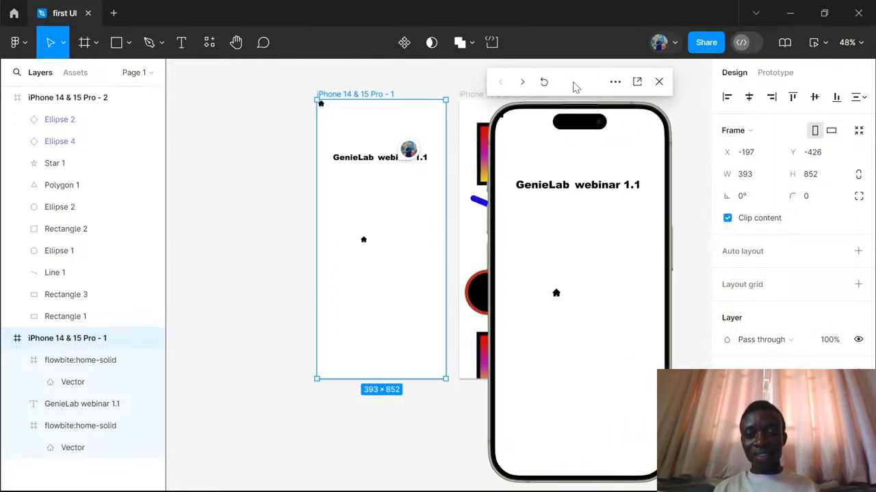
left_click_drag(574, 87, 187, 98)
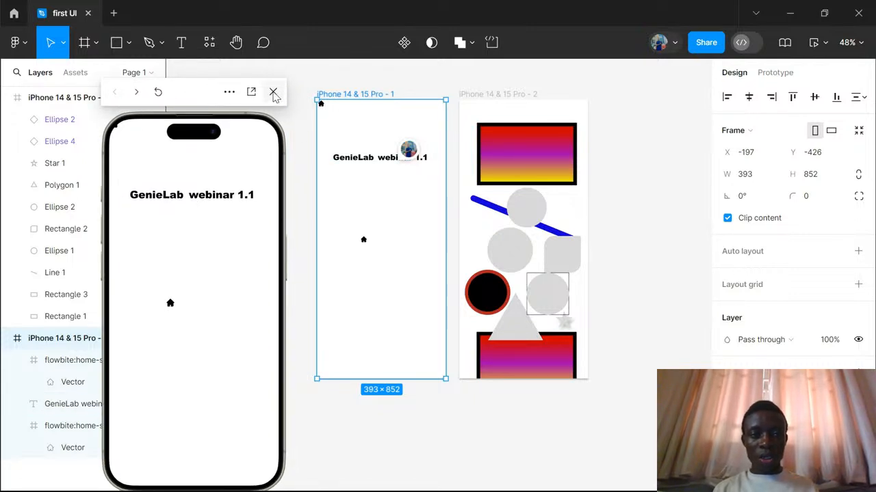
left_click(274, 93)
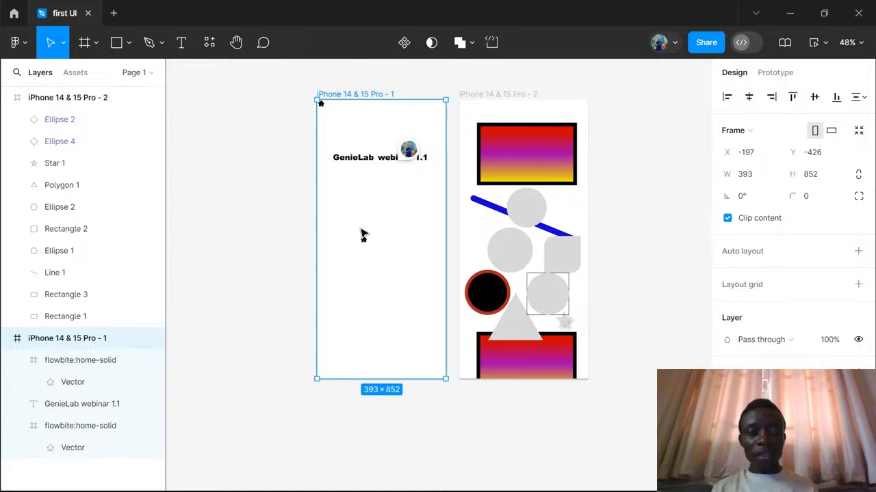
- Draw a rectangle about 174 × 150 below the lower home icon in the "iPhone 14 & 15 Pro - 1" frame
key("Escape")
left_click(116, 43)
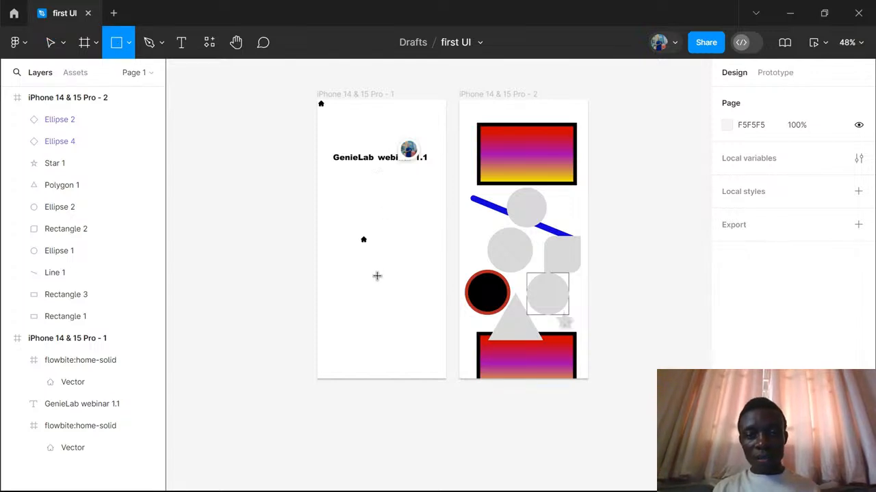
scroll(376, 275, "down", 2)
scroll(376, 276, "up", 5)
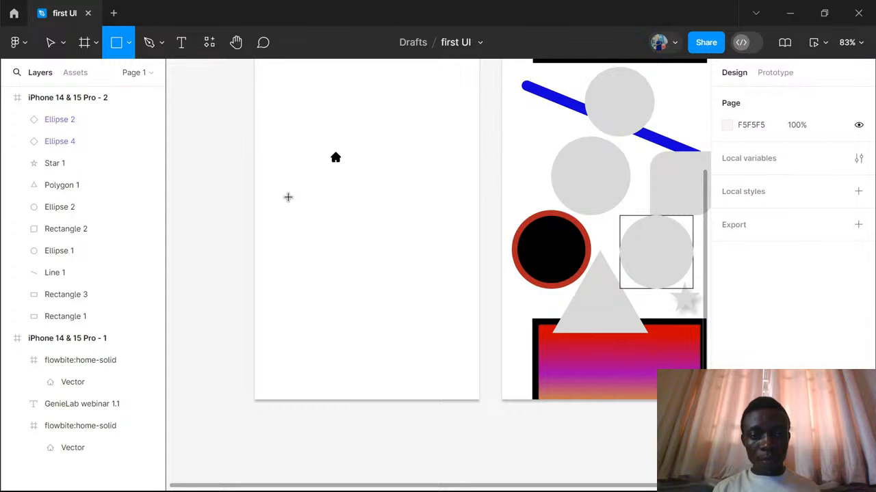
left_click_drag(284, 194, 384, 276)
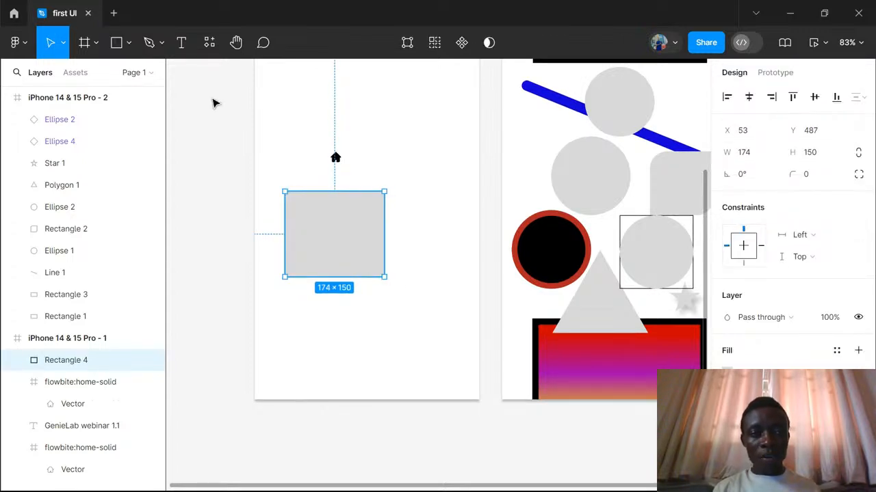
- Draw a circle about 108 × 108 beside the new rectangle and move it to overlap the rectangle's right edge
left_click(129, 42)
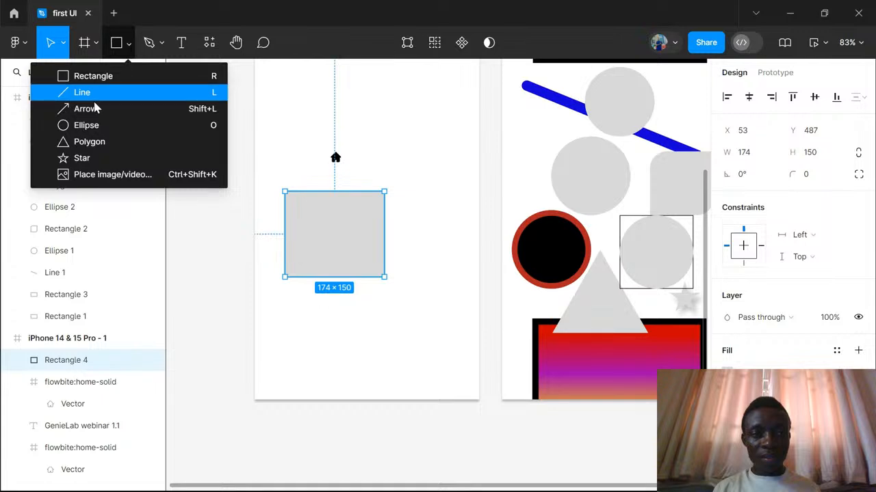
left_click(89, 127)
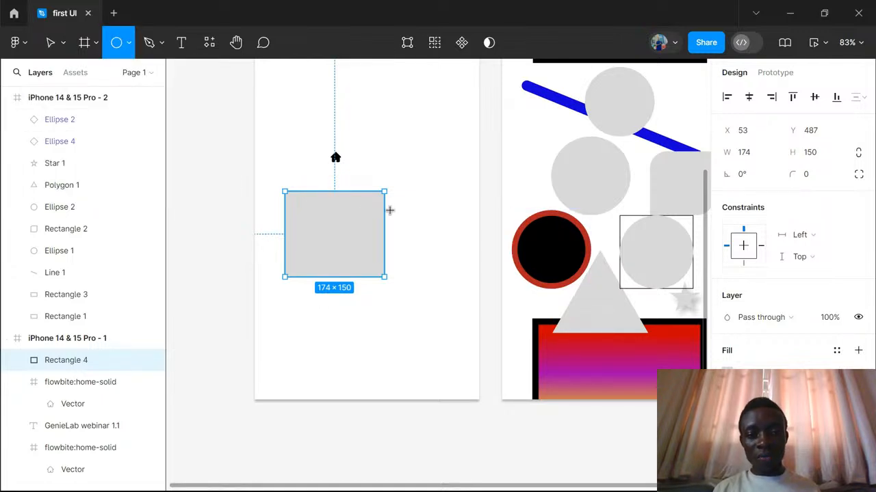
left_click_drag(397, 203, 458, 264)
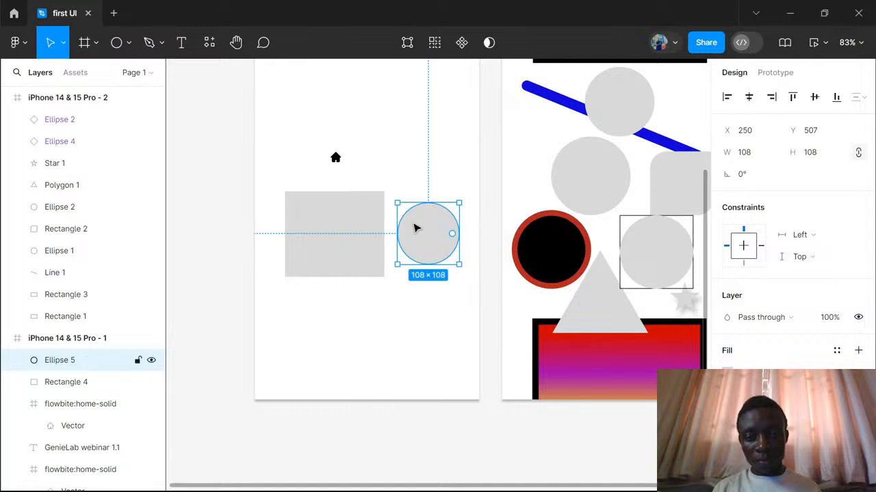
left_click_drag(399, 230, 377, 228)
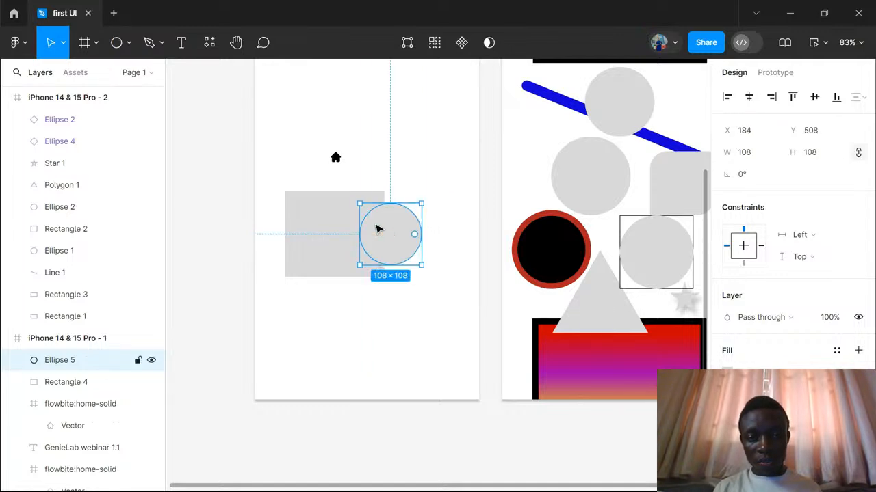
- Select both the rectangle and the overlapping circle, try combining them with a Union, and undo it
left_click(328, 218, "shift")
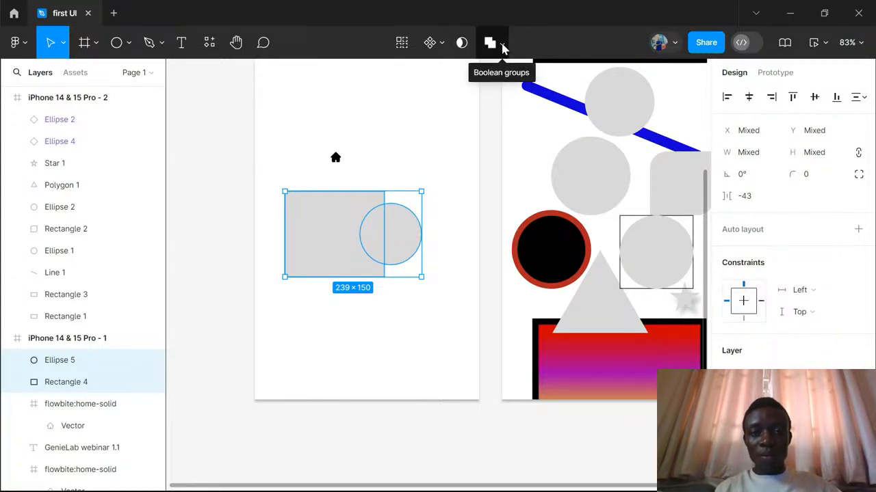
left_click(503, 45)
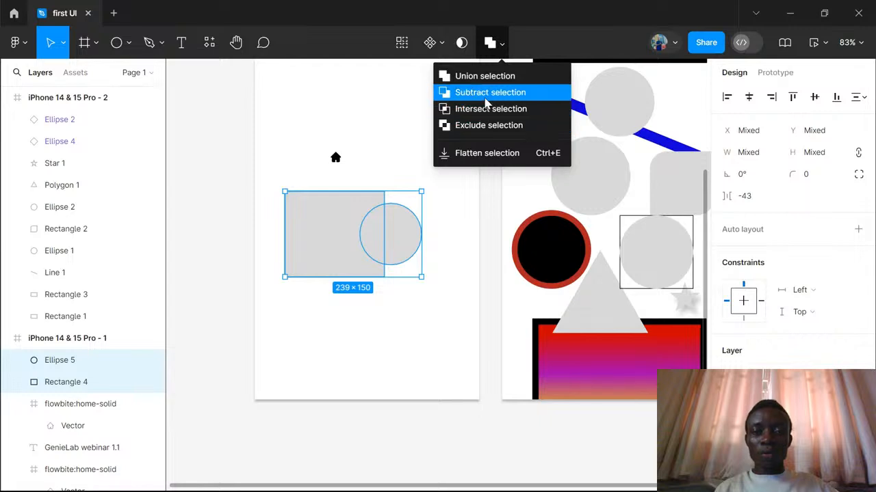
left_click(486, 78)
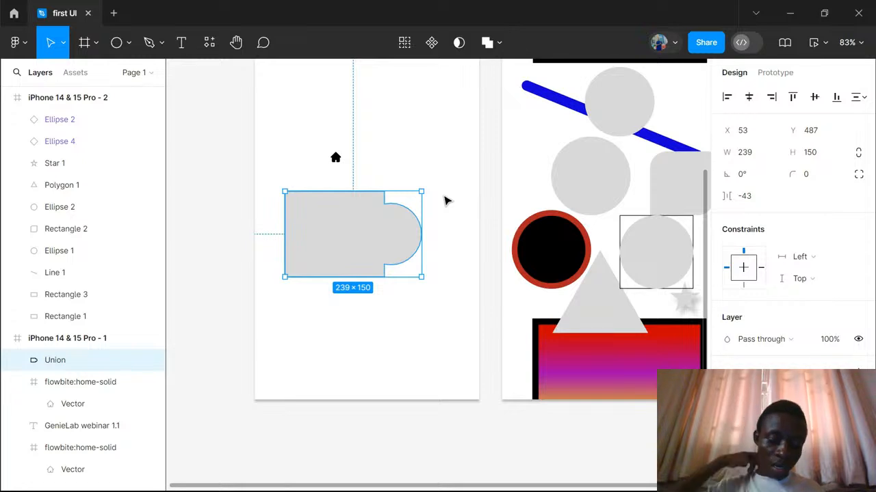
key("ctrl+z")
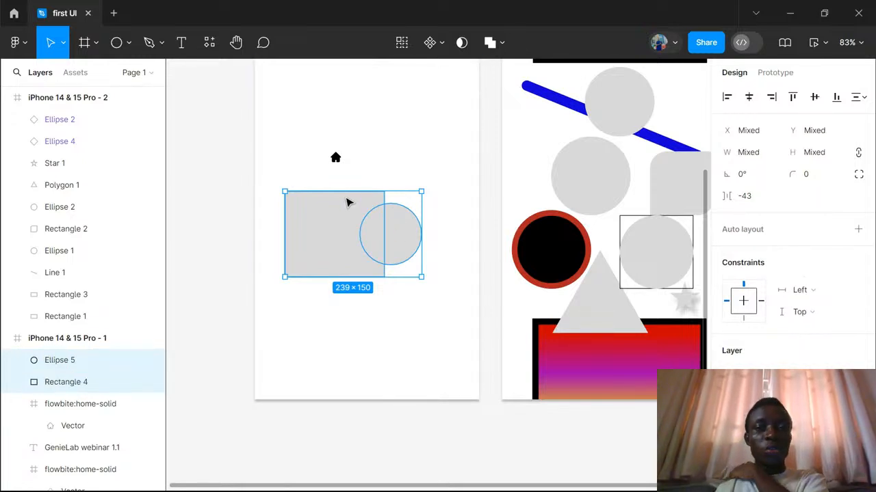
- Try subtracting the circle from the rectangle with Subtract selection, and restore the two separate shapes
left_click(503, 44)
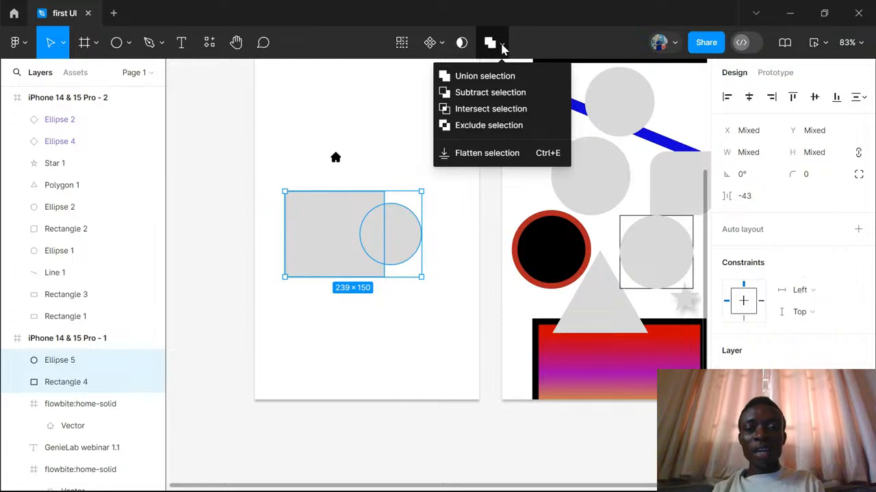
left_click(490, 94)
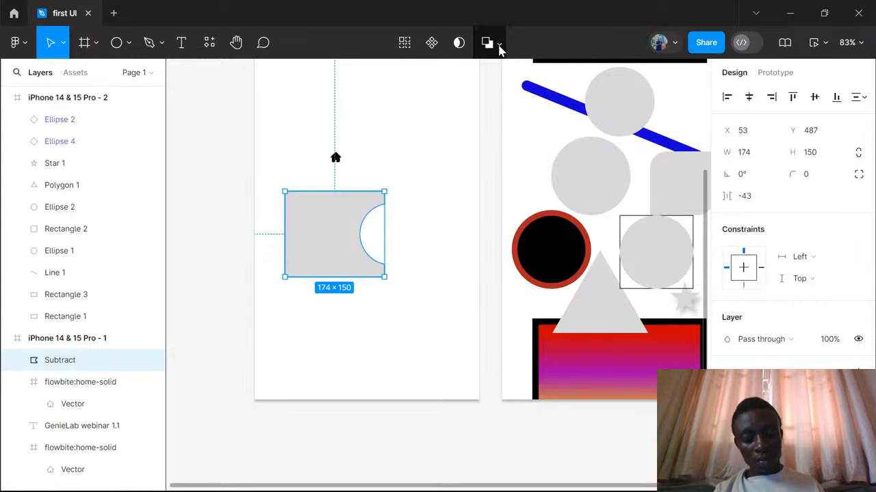
key("ctrl+shift+g")
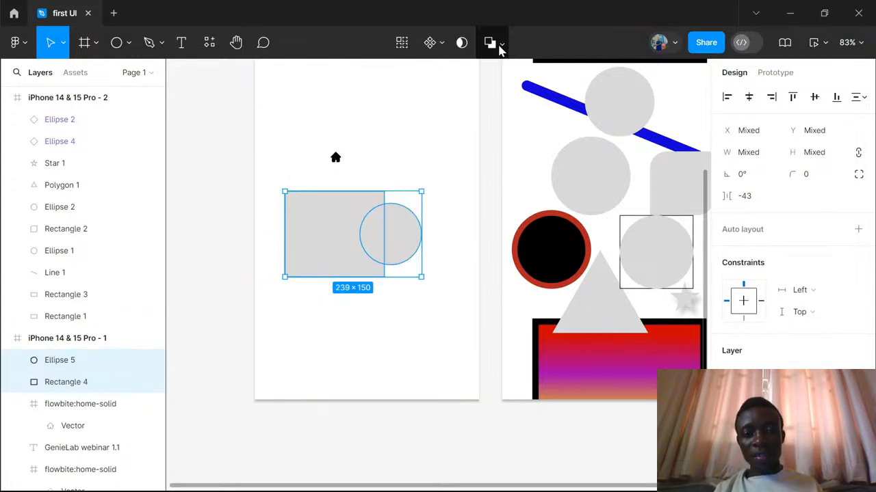
- Try reducing the rectangle and circle to their overlap with Intersect selection, and undo it
left_click(502, 45)
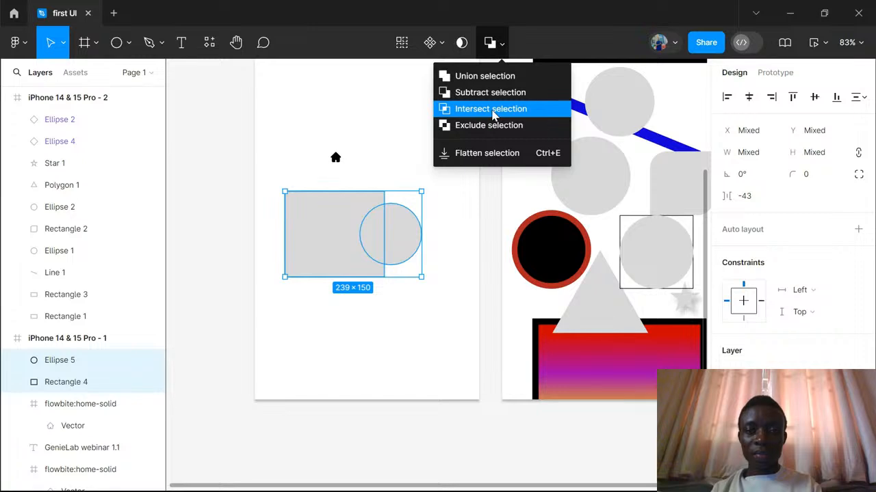
left_click(494, 111)
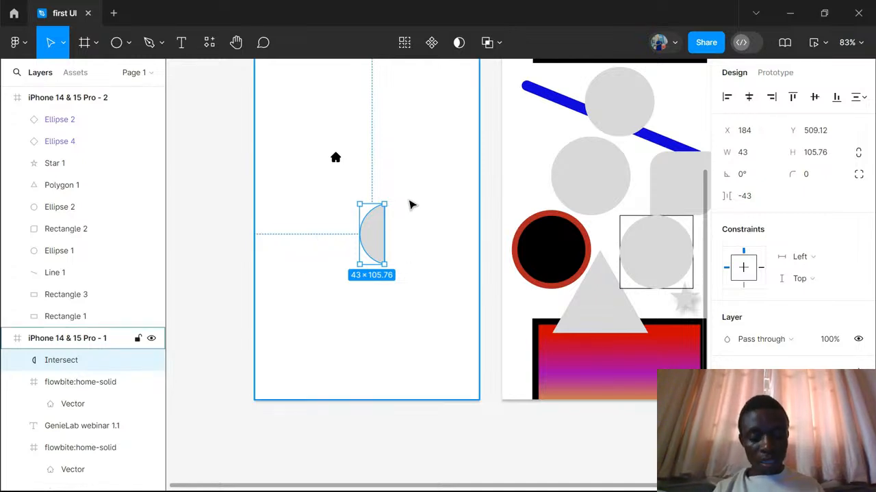
key("ctrl+z")
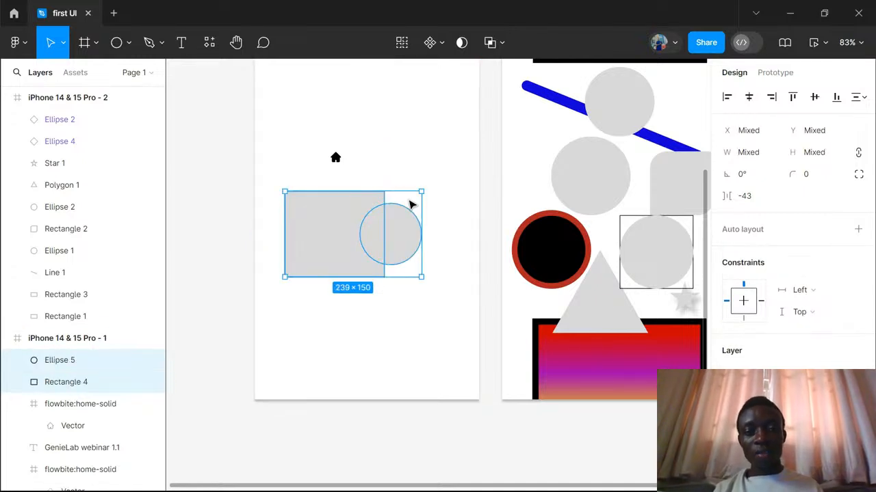
- Try cutting out the overlap of the rectangle and circle with Exclude selection, and restore the separate shapes
left_click(500, 42)
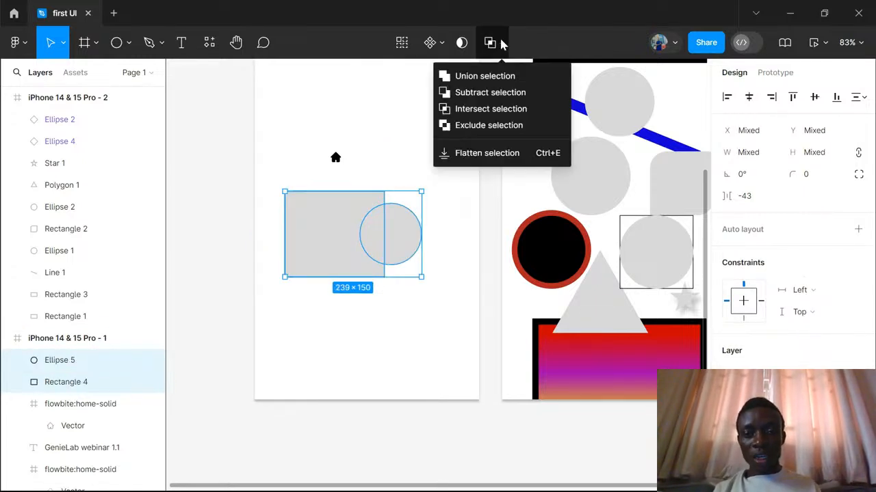
left_click(481, 126)
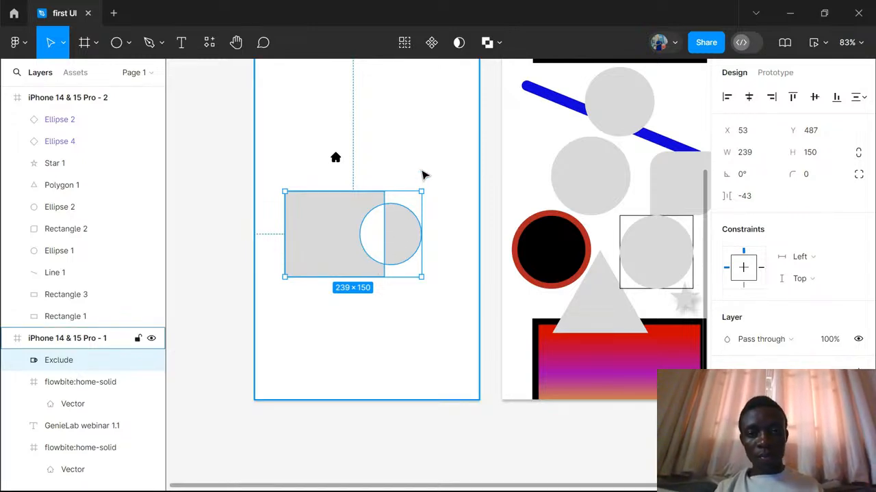
key("ctrl+shift+g")
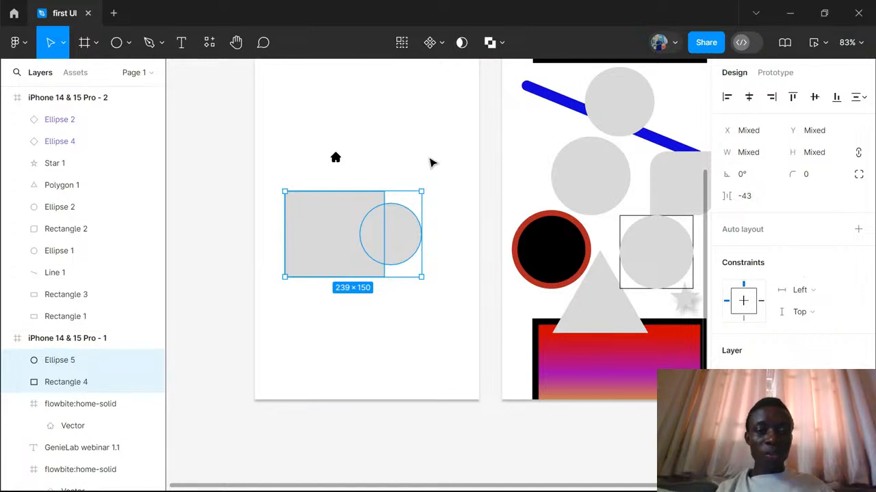
left_click(429, 163)
left_click(390, 234)
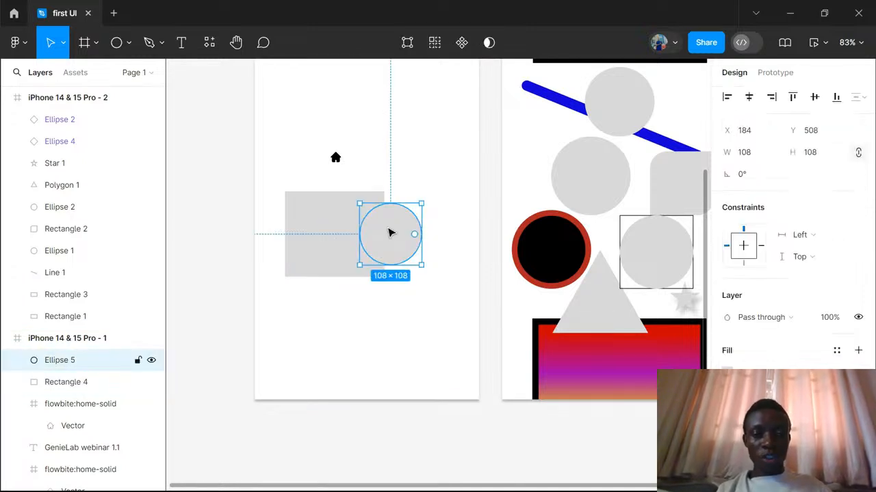
left_click(332, 229)
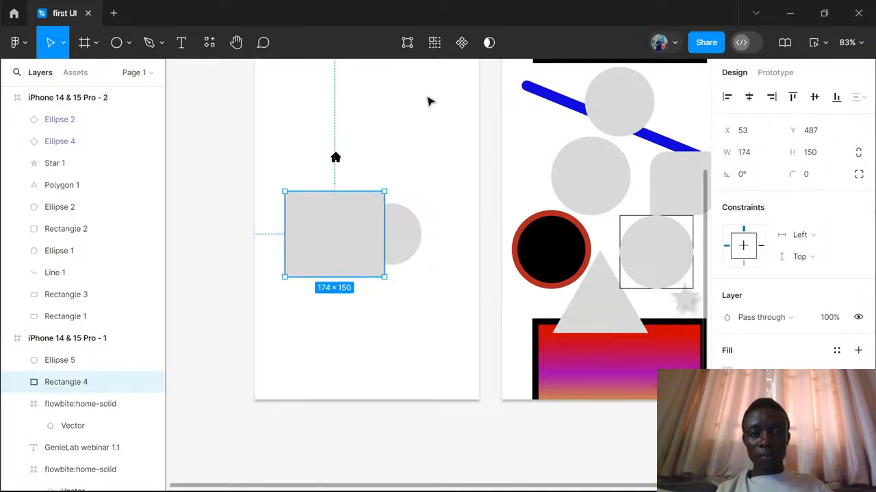
left_click(463, 142)
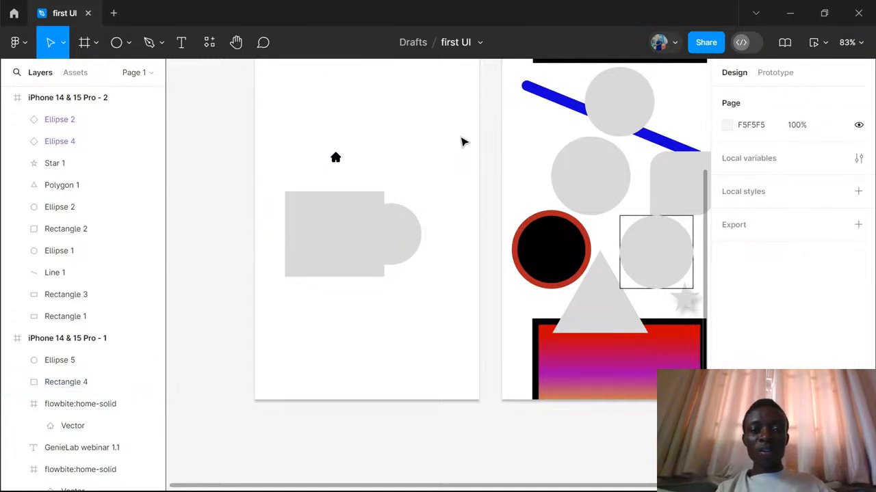
left_click(344, 217)
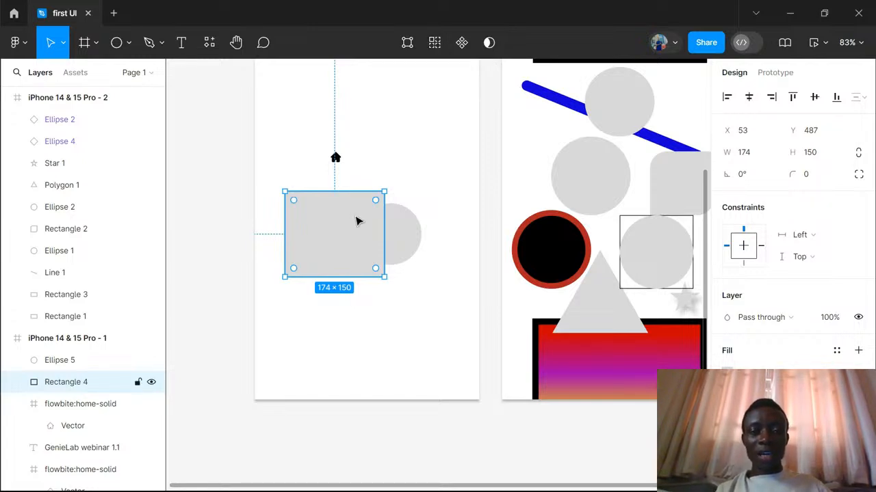
- Duplicate the "iPhone 14 & 15 Pro - 2" frame with all its shapes
scroll(325, 227, "down", 5)
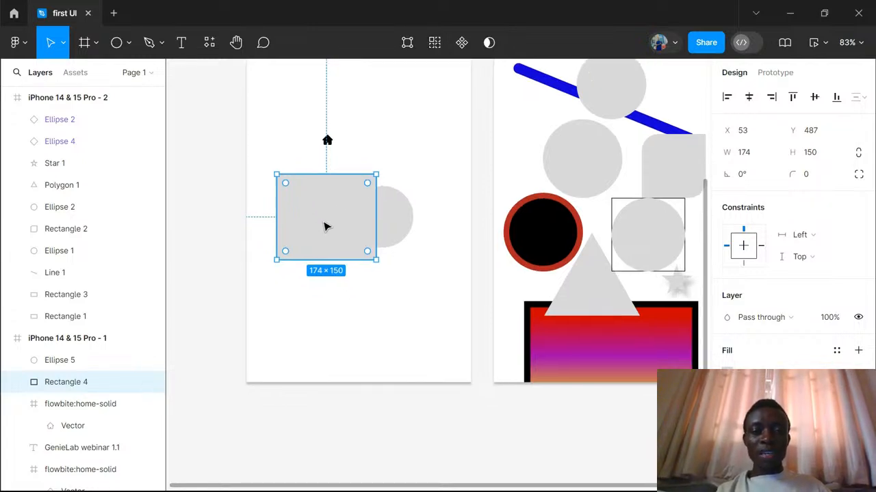
scroll(325, 227, "up", 4)
scroll(325, 227, "right", 3)
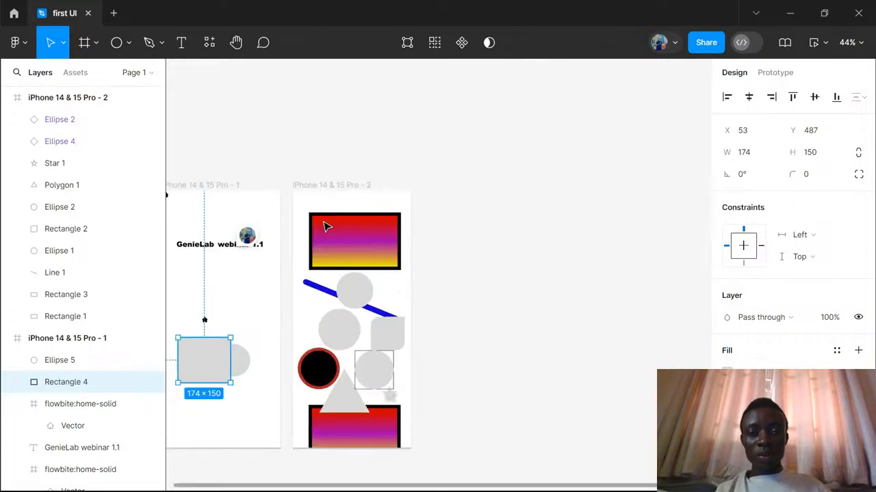
left_click(345, 195)
scroll(342, 194, "down", 3)
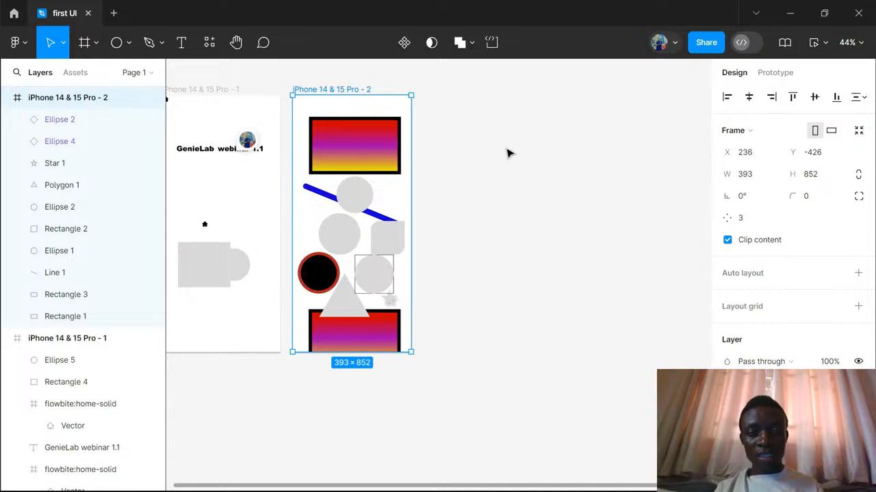
key("ctrl+d")
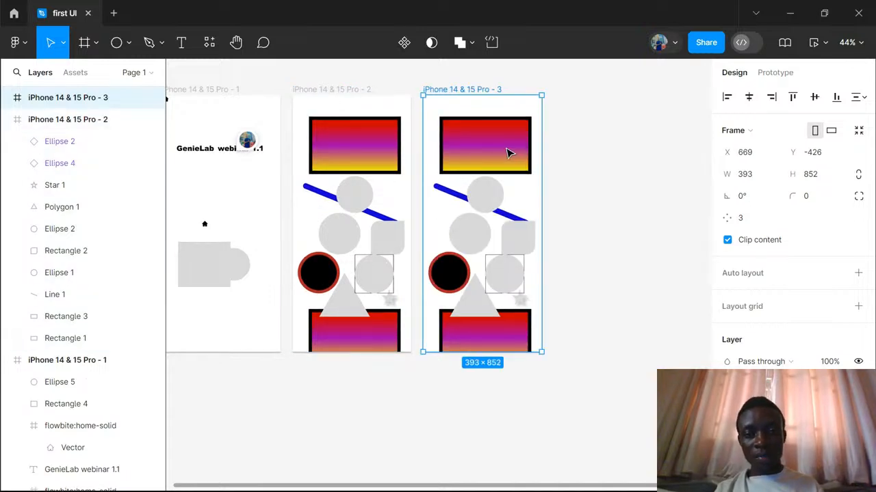
- Select the upper gradient rectangle in "iPhone 14 & 15 Pro - 3" along with its matching layers, and clear the selection
left_click(357, 91)
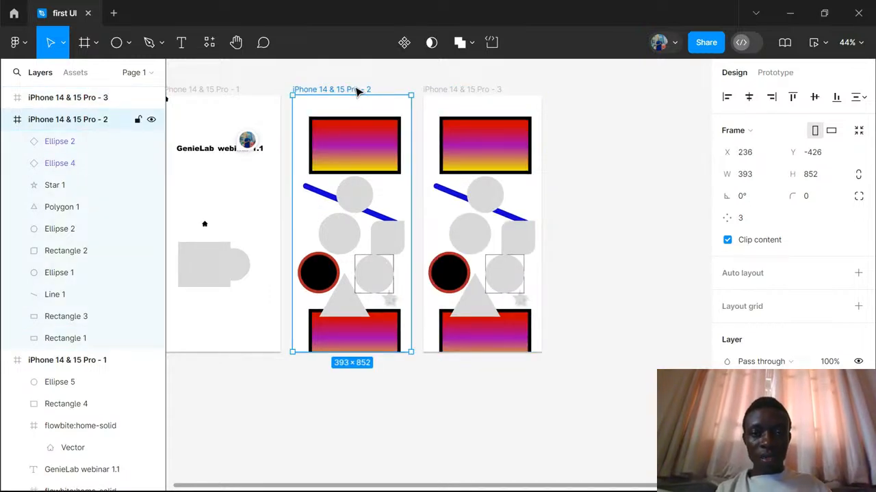
left_click(479, 93)
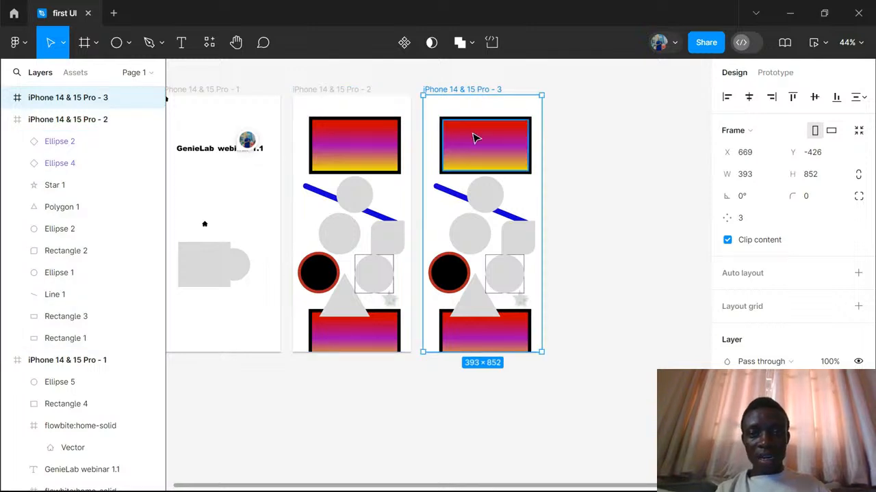
left_click(477, 140)
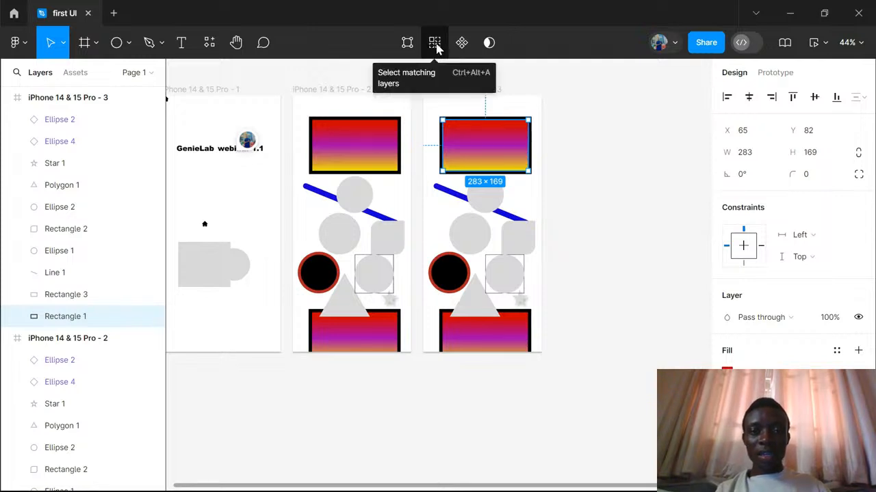
left_click(435, 44)
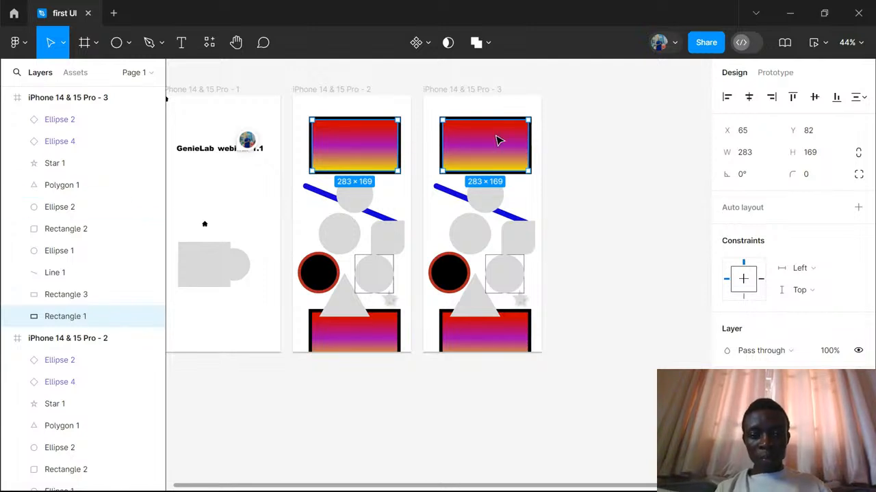
left_click(580, 160)
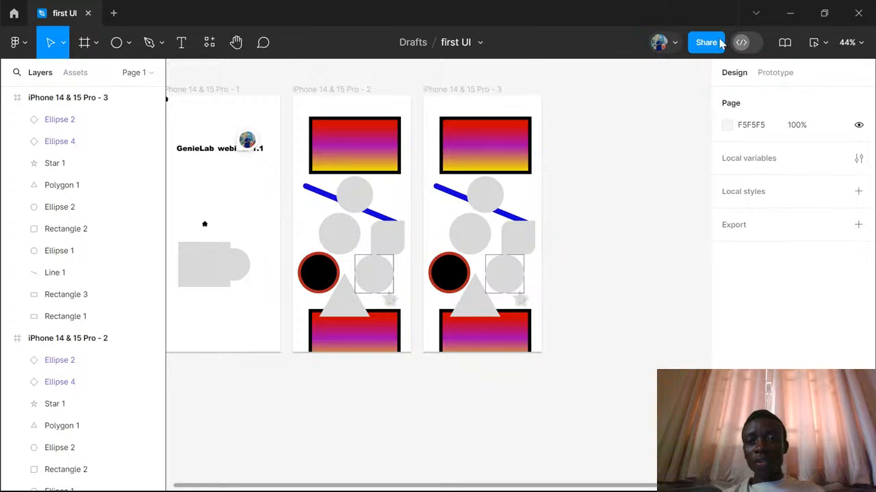
- Try to turn on Dev Mode for the file
left_click(742, 43)
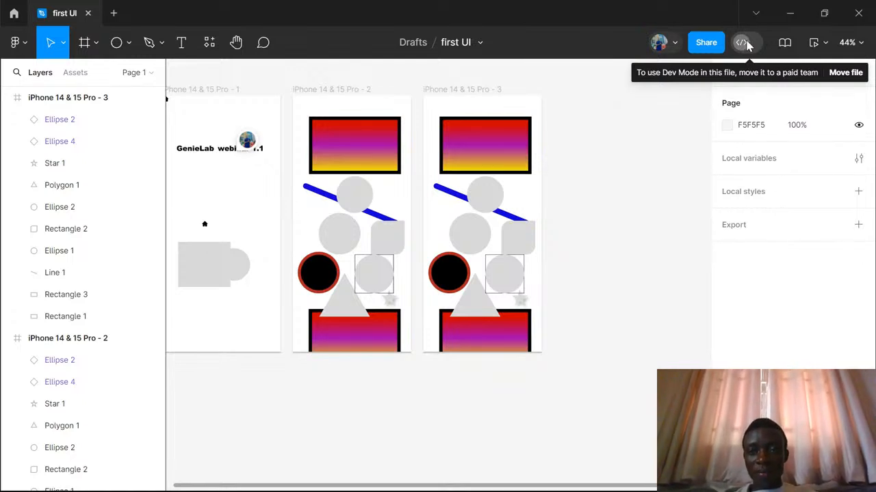
left_click(743, 43)
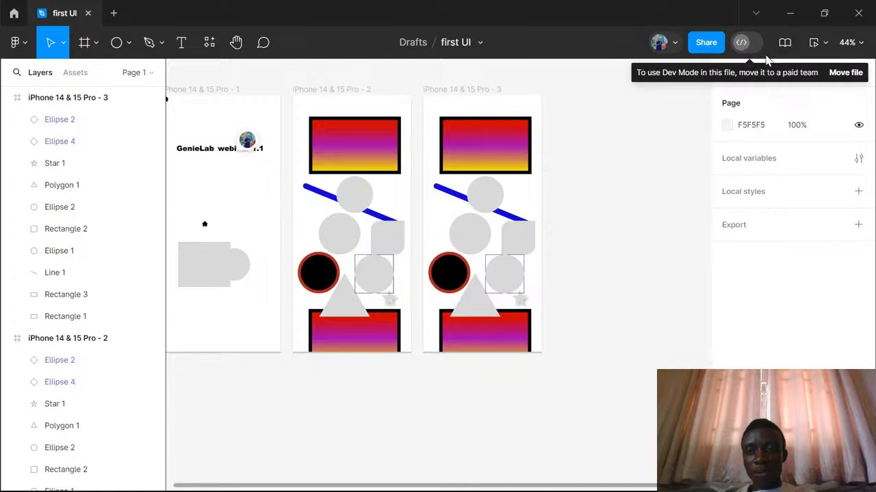
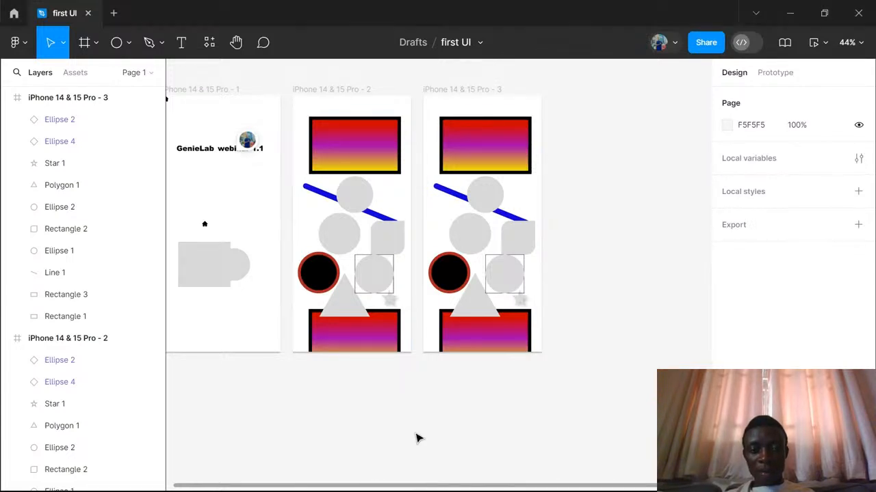
- Delete all three iPhone 14 & 15 Pro frames from the page and resolve the leftover comment about changing the font
scroll(555, 248, "up", 3)
scroll(555, 248, "down", 2)
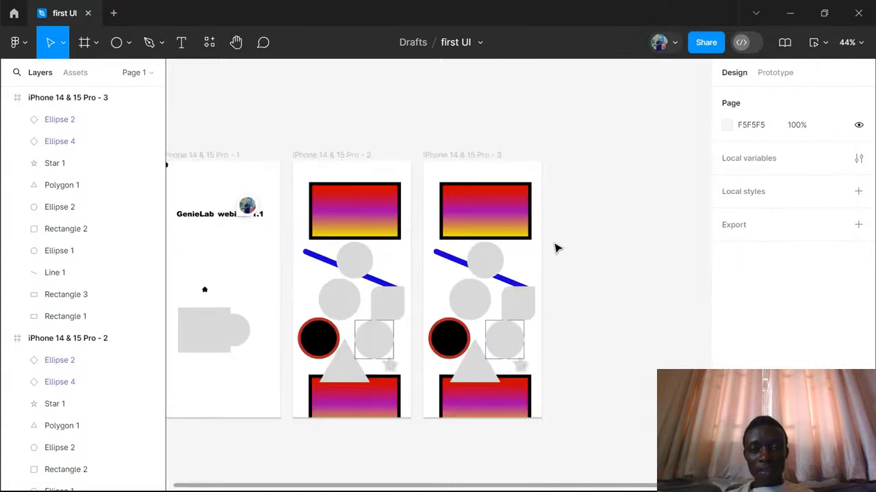
scroll(555, 249, "left", 2)
scroll(555, 248, "down", 1)
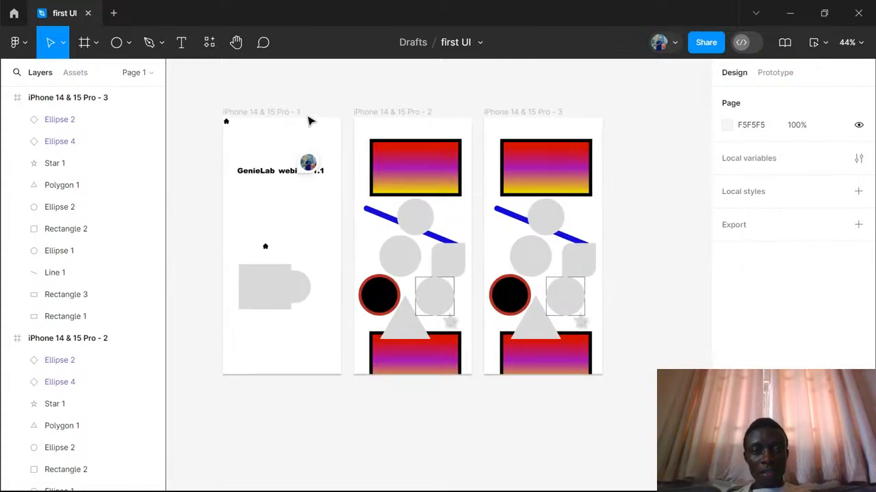
left_click_drag(206, 88, 619, 405)
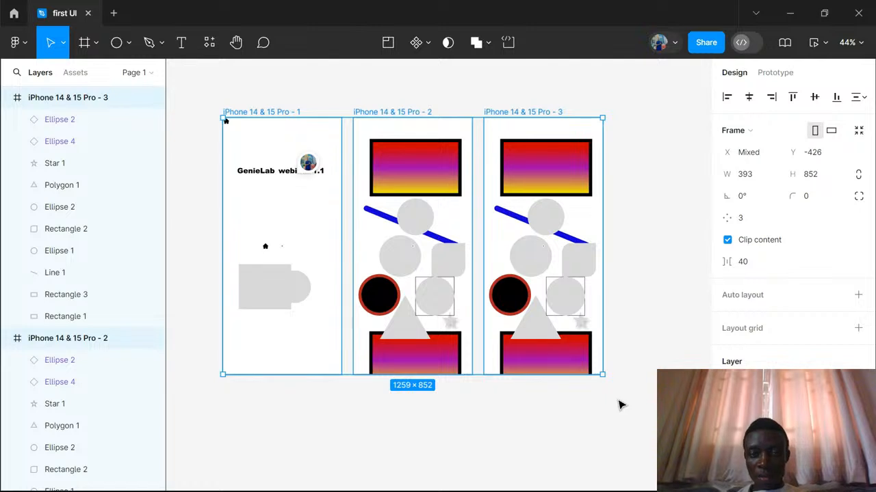
key("Delete")
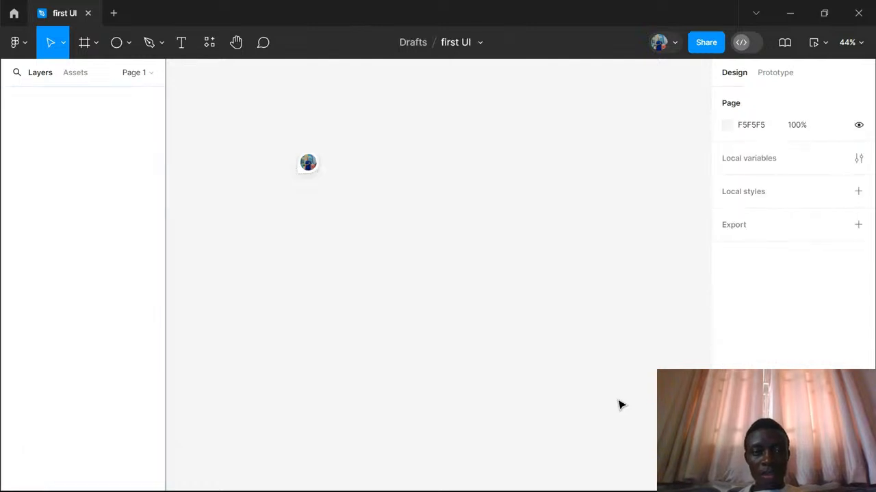
left_click(307, 171)
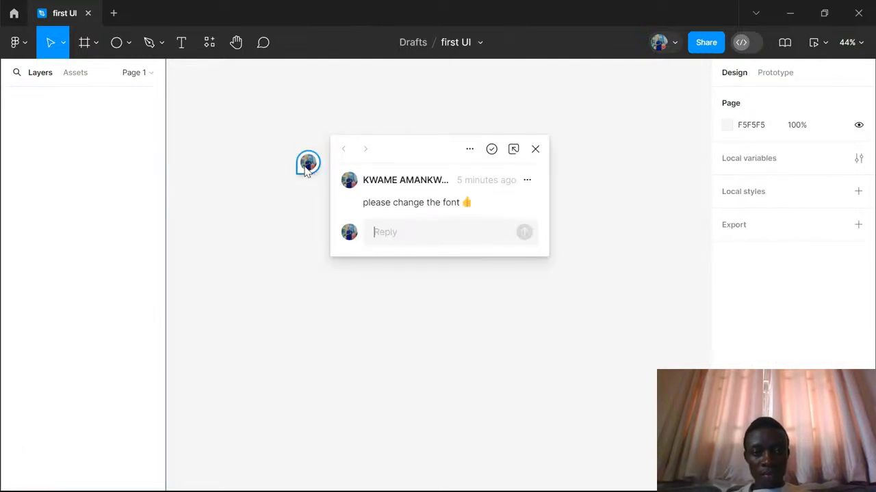
left_click(492, 149)
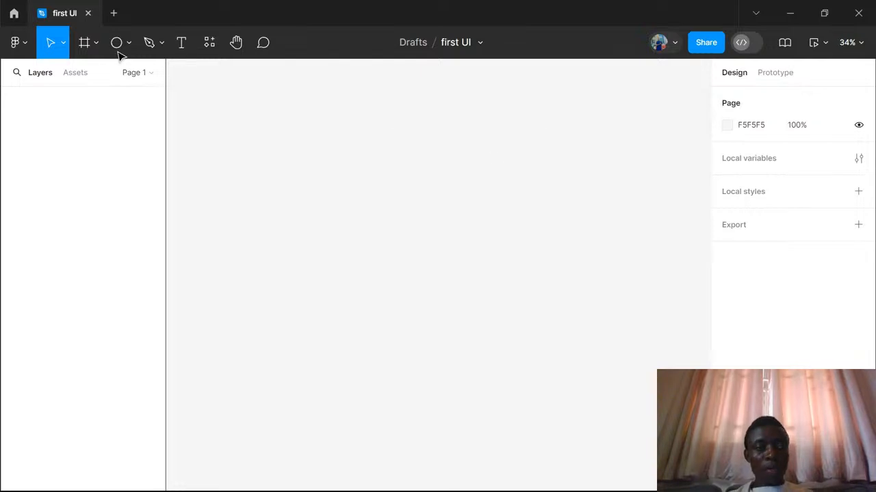
- Create a new frame from the iPhone 14 & 15 Pro preset on the empty page
left_click(85, 43)
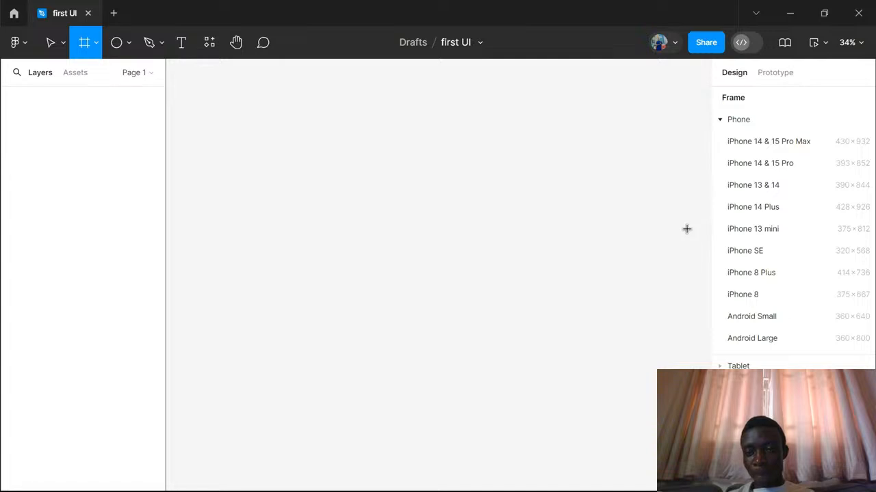
left_click(773, 168)
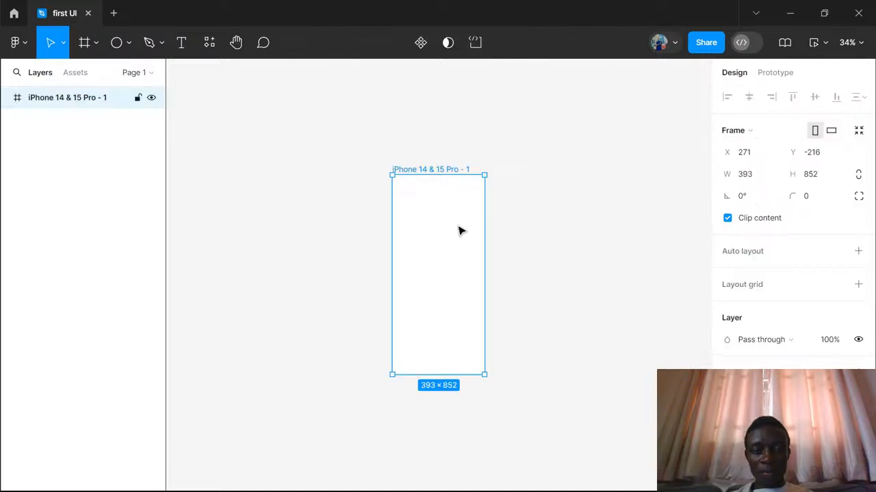
scroll(460, 231, "up", 3)
scroll(459, 231, "down", 3)
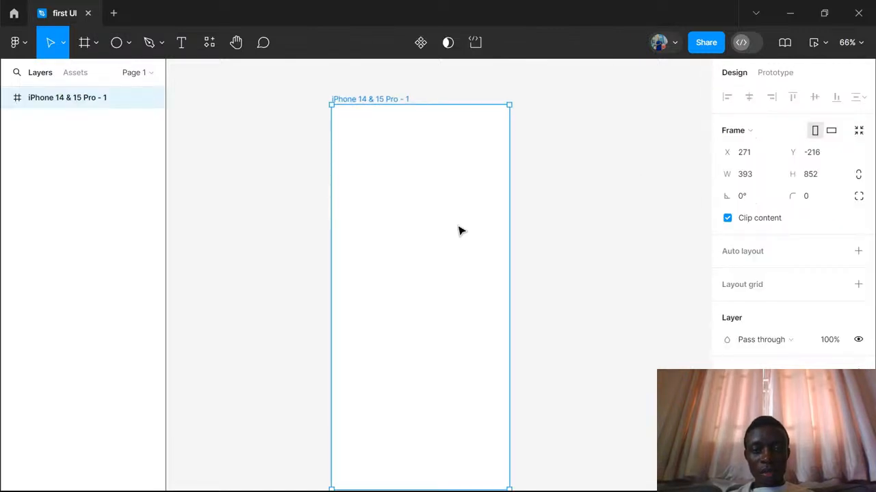
scroll(460, 231, "down", 2)
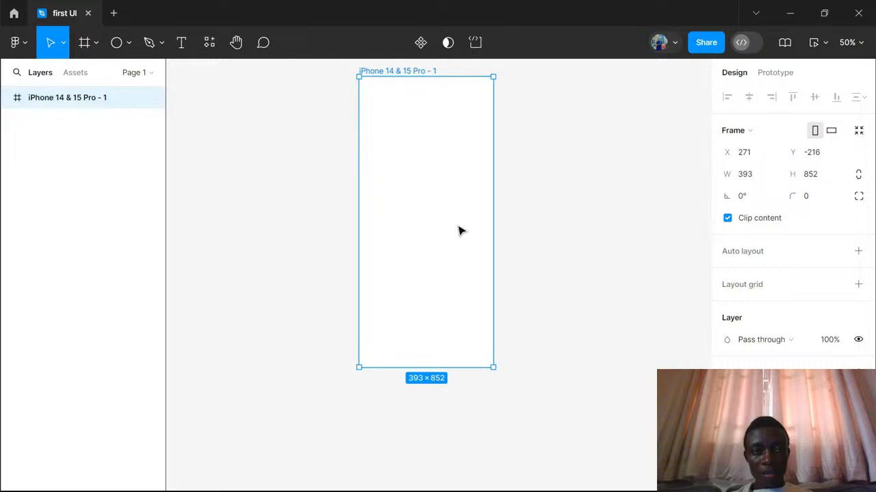
- Draw a rectangle about 266 × 52 near the middle of the iPhone frame and center it horizontally in the frame
left_click(129, 45)
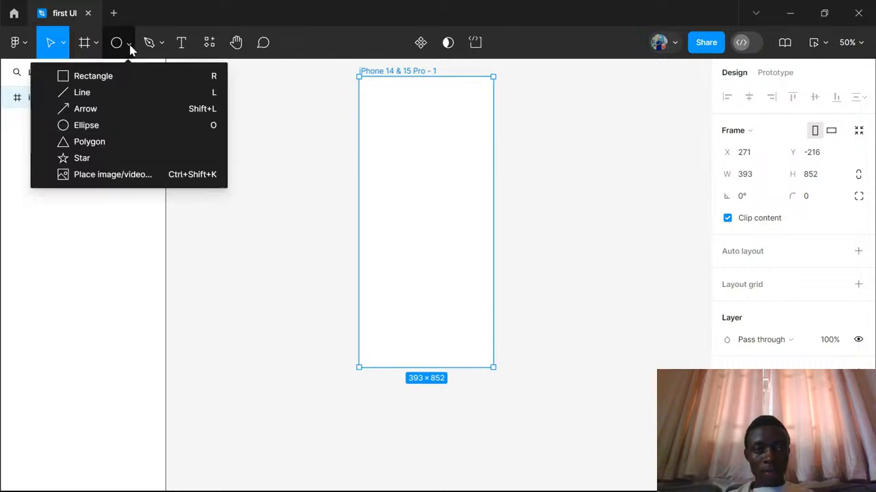
left_click(120, 78)
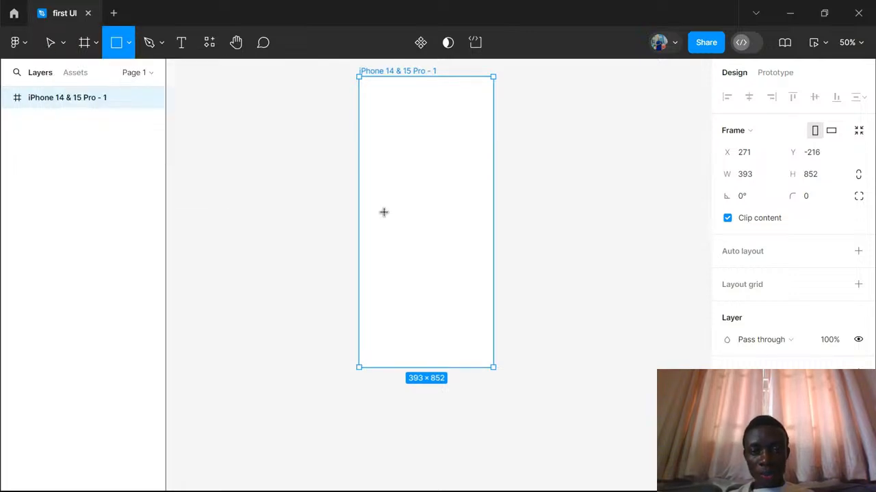
left_click_drag(384, 204, 475, 225)
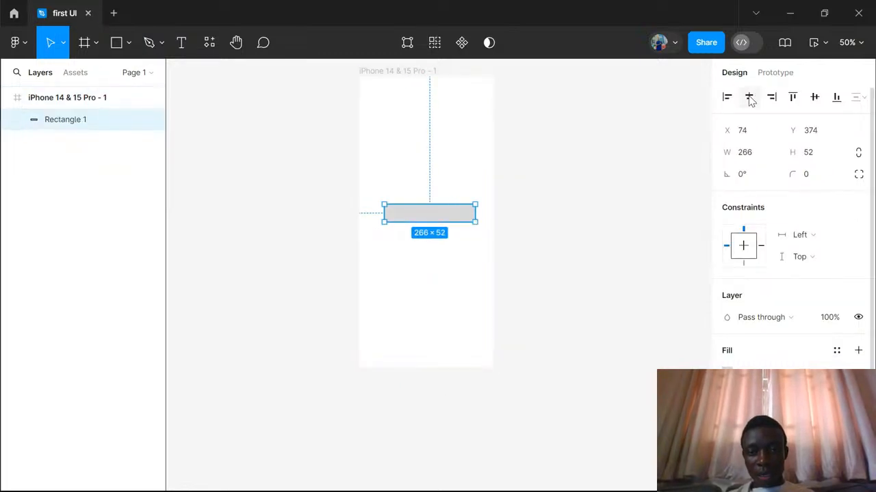
left_click(749, 98)
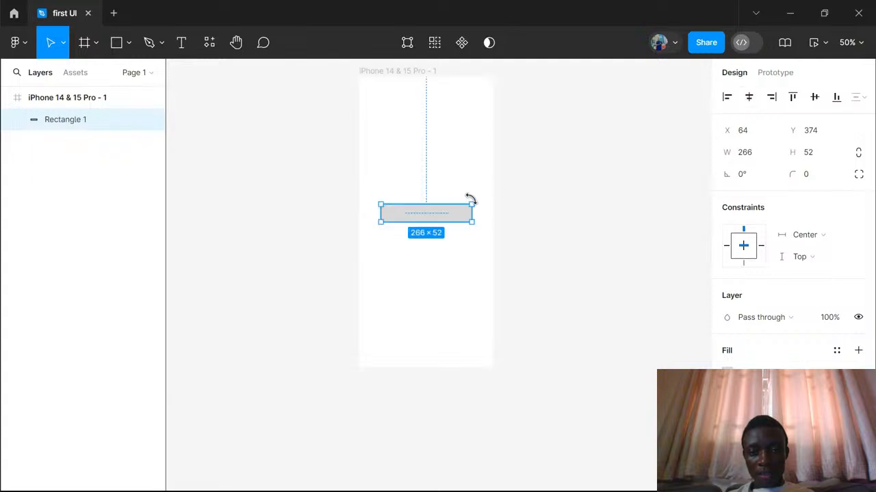
- Round the rectangle's corners to a radius of 50 and fill it with dark red 930000
left_click(815, 179)
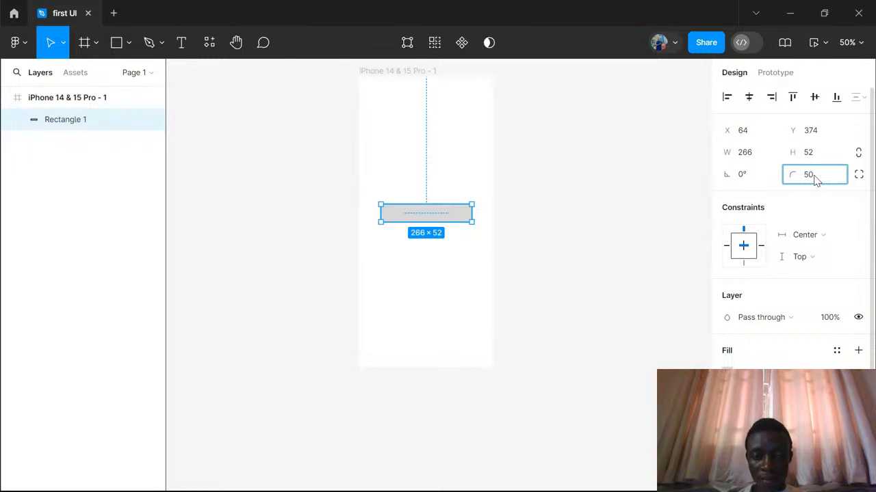
key("Return")
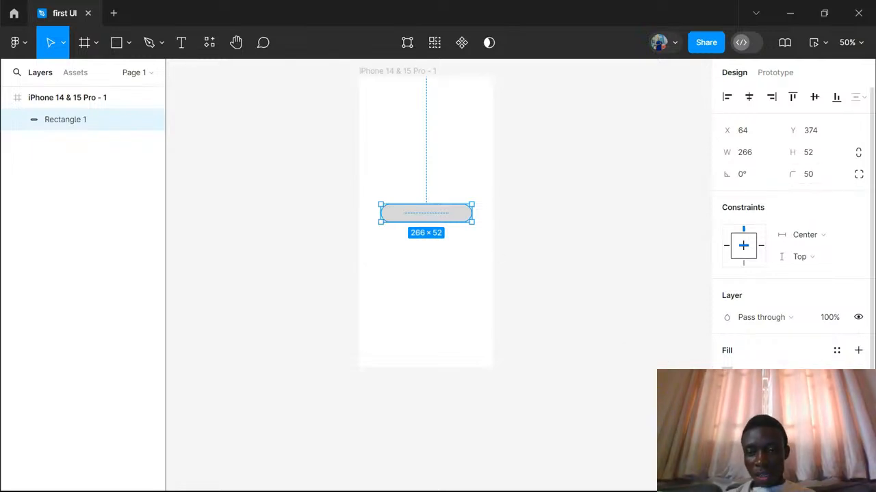
left_click(727, 374)
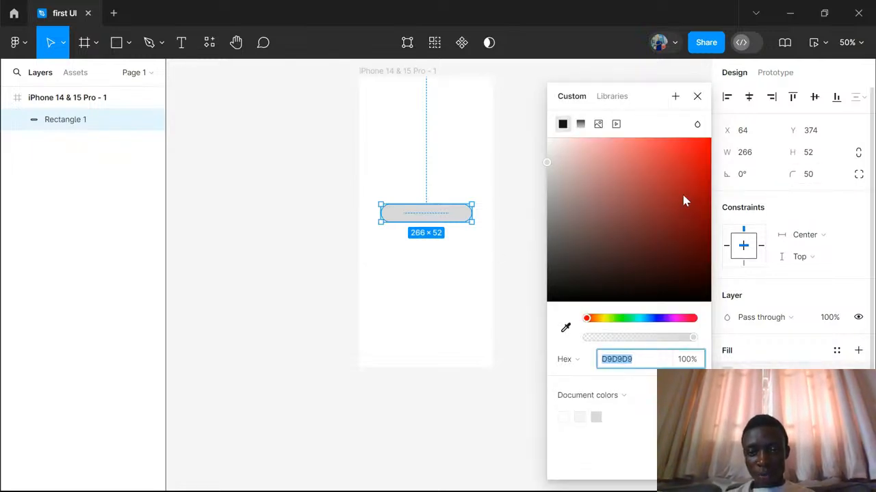
left_click_drag(684, 200, 711, 207)
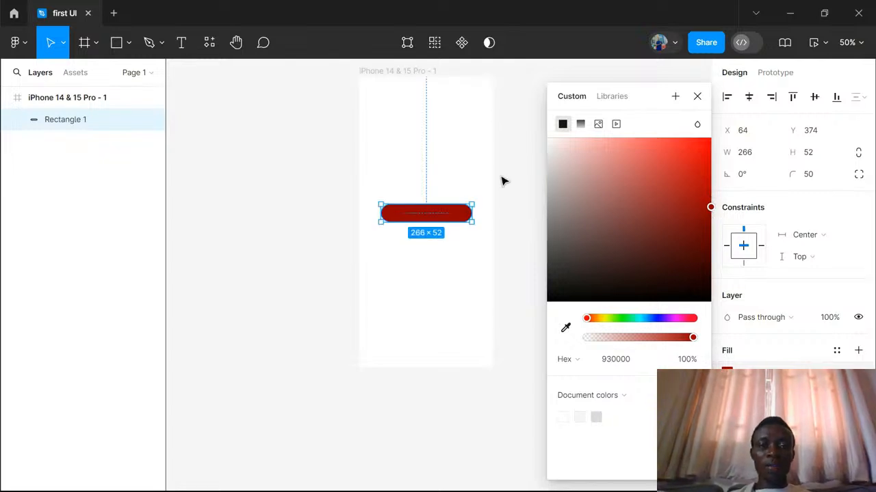
left_click(502, 180)
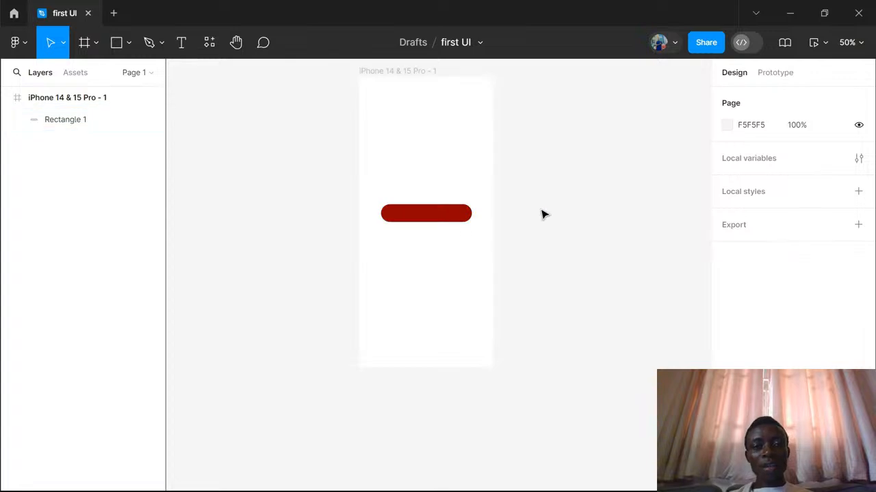
- Add the text "Get Started" as the red button's label and center it on the button
scroll(448, 215, "up", 5)
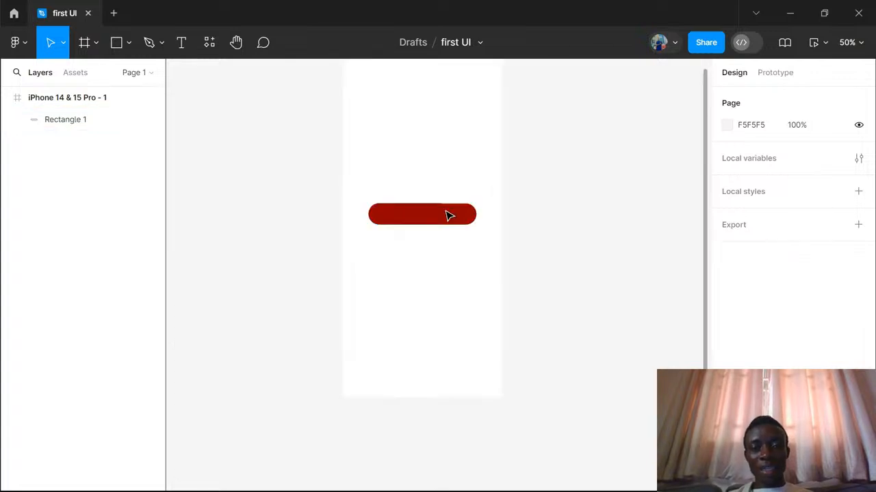
left_click(179, 46)
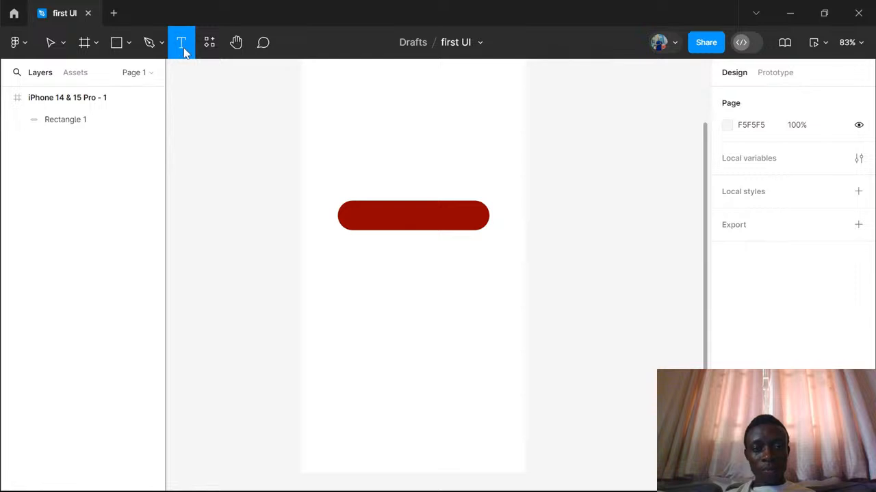
left_click(393, 215)
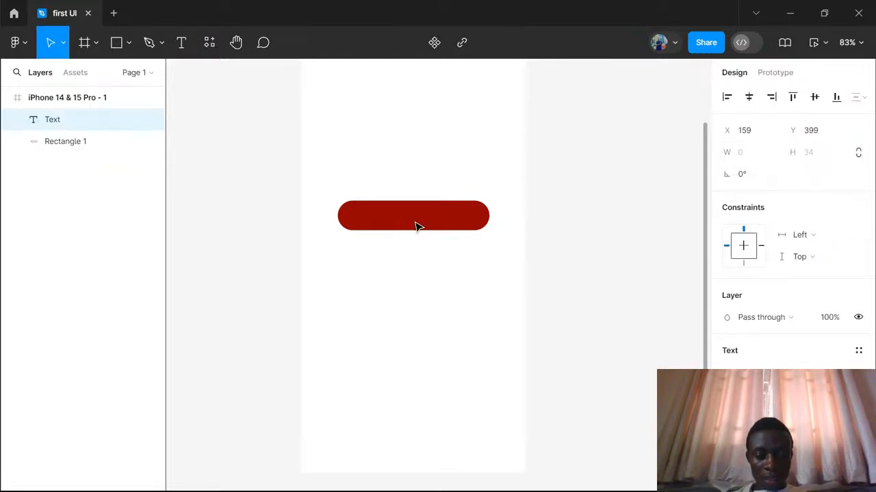
type("Get")
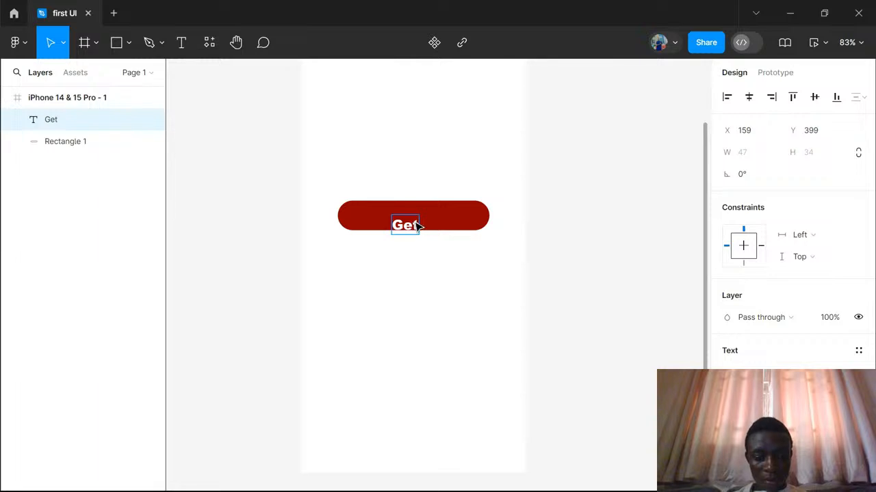
type(" Starte")
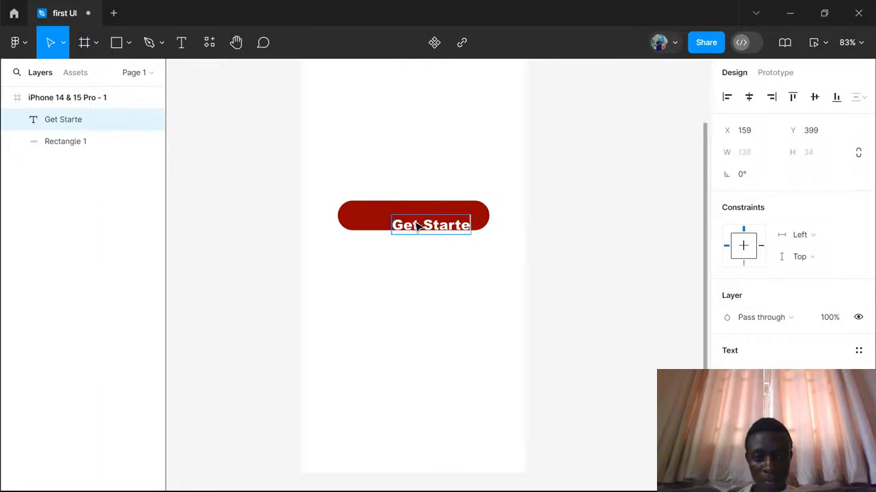
type("d")
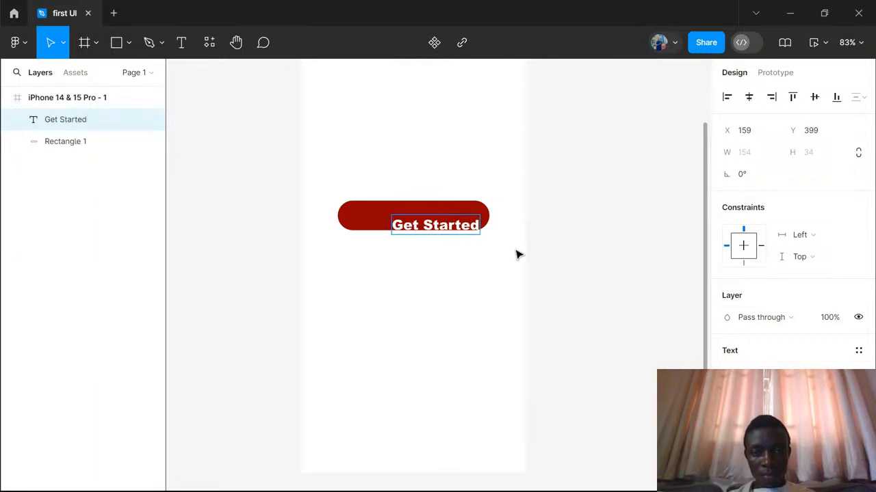
key("Escape")
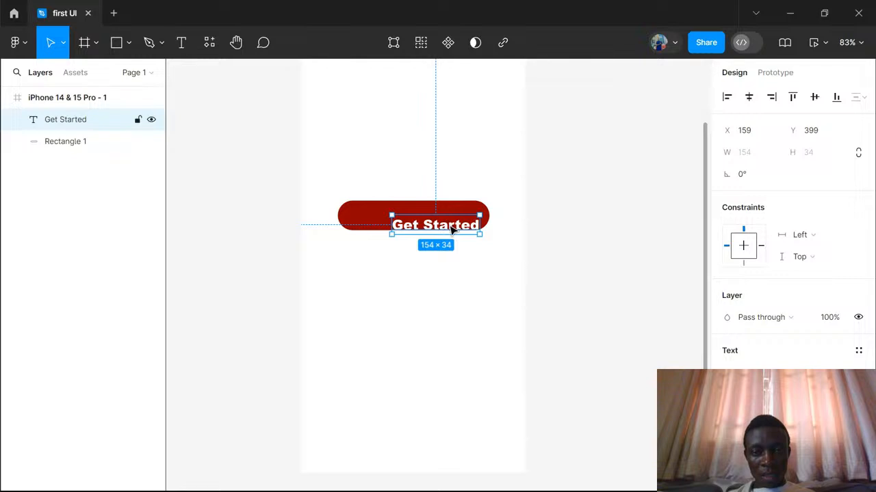
left_click_drag(451, 231, 429, 223)
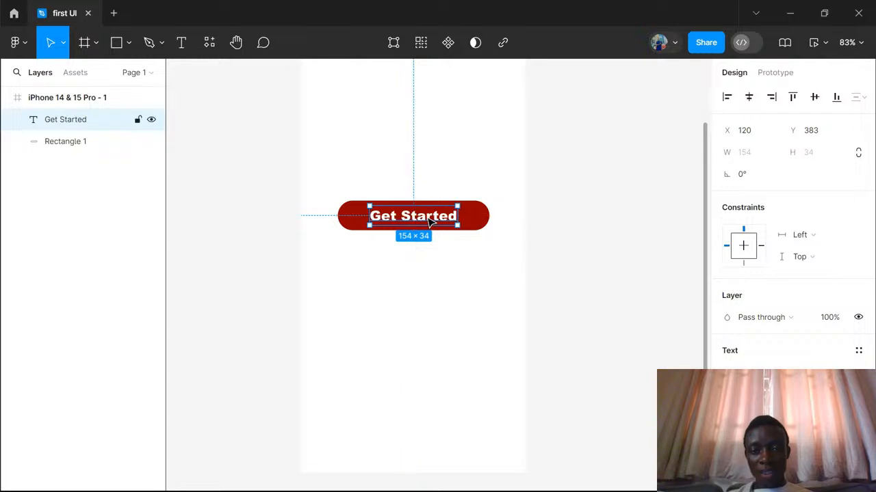
left_click(520, 267)
- Duplicate the iPhone 14 & 15 Pro - 1 frame with its Get Started button, and clear the selection
scroll(520, 268, "down", 5)
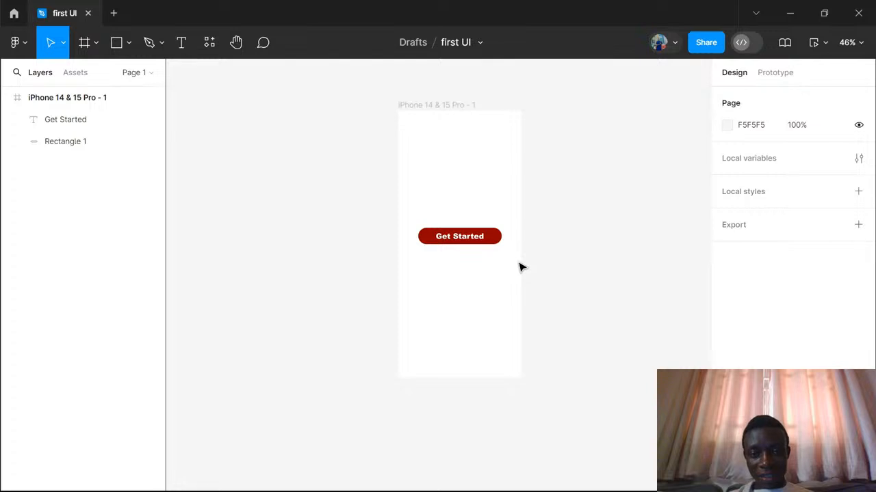
scroll(519, 267, "up", 4)
scroll(520, 267, "down", 2)
scroll(520, 268, "right", 2)
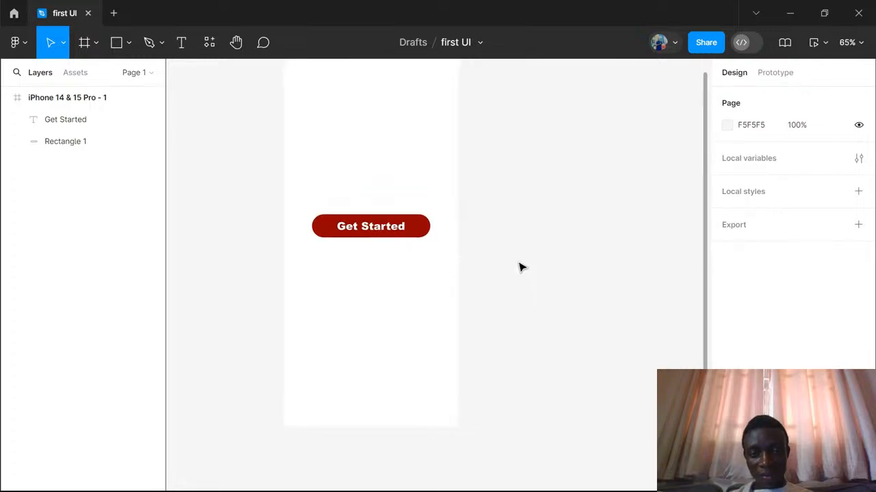
scroll(520, 268, "down", 2)
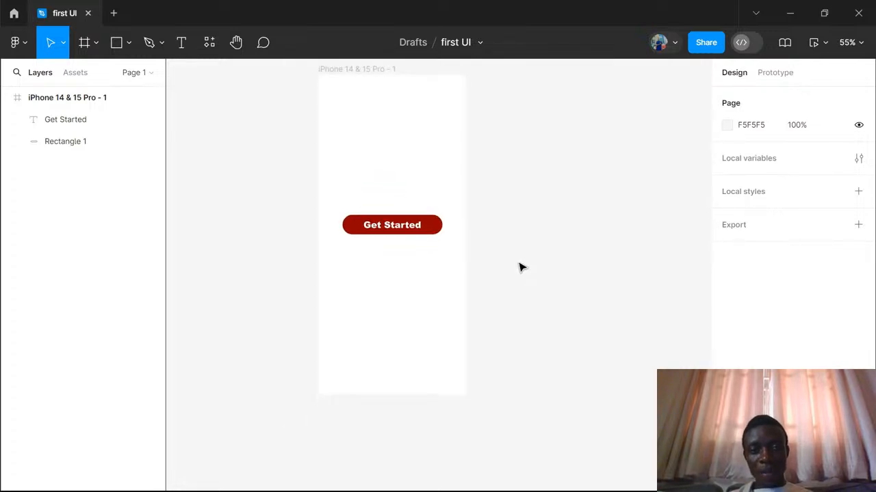
scroll(520, 267, "down", 1)
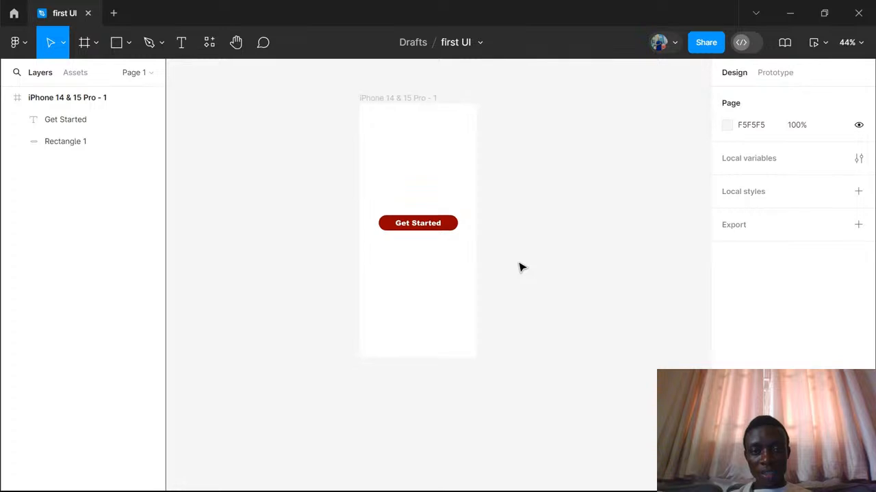
left_click(401, 99)
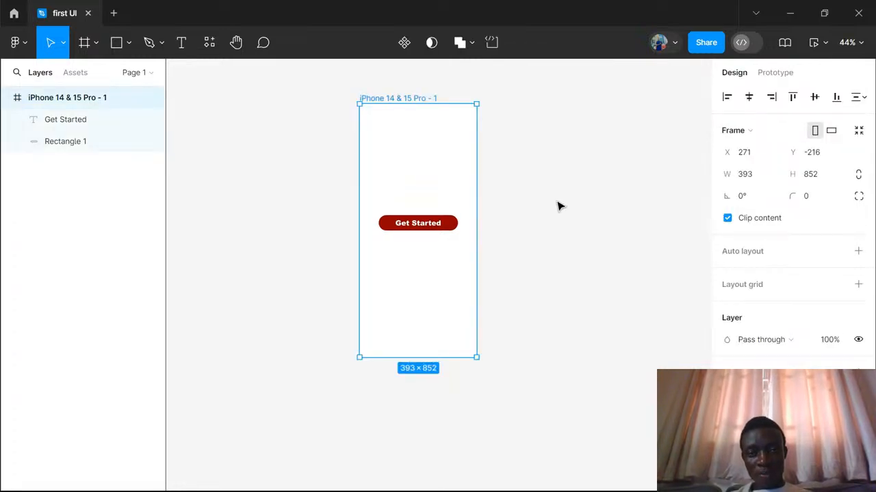
key("ctrl+d")
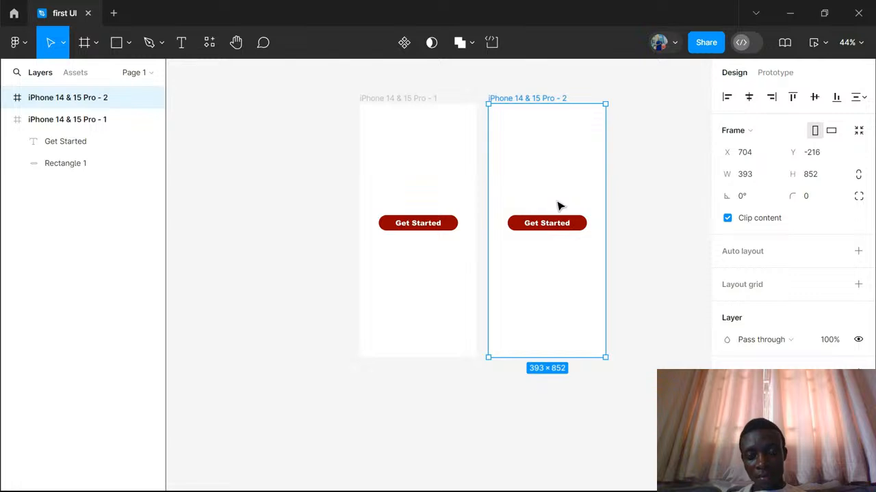
scroll(558, 206, "right", 4)
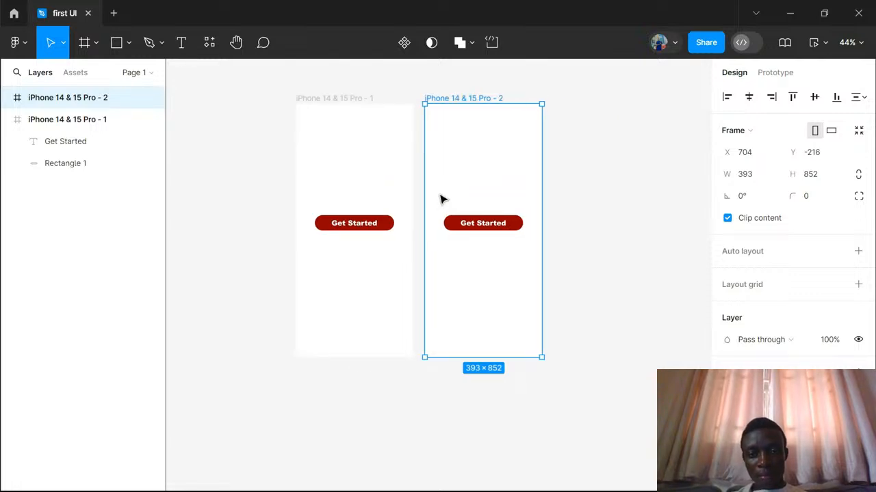
left_click(440, 199)
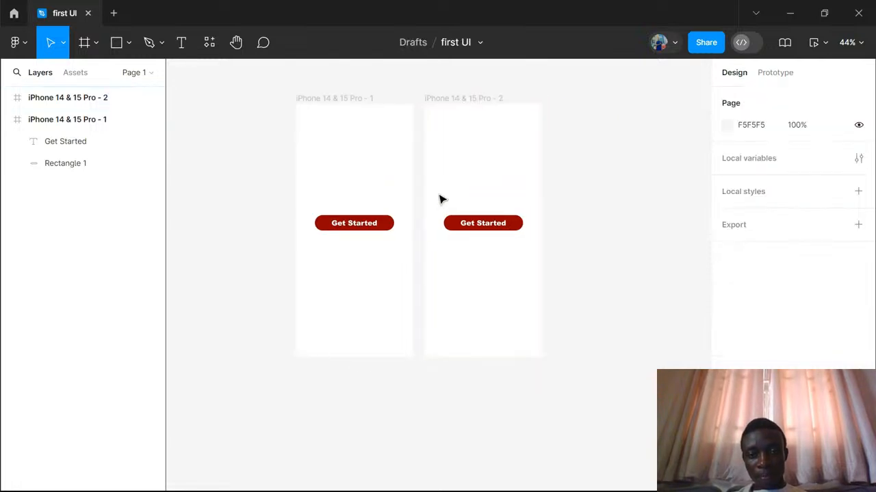
- Delete the button rectangle and its Get Started text from the iPhone 14 & 15 Pro - 2 frame, and collapse the first frame's layers
left_click(459, 225)
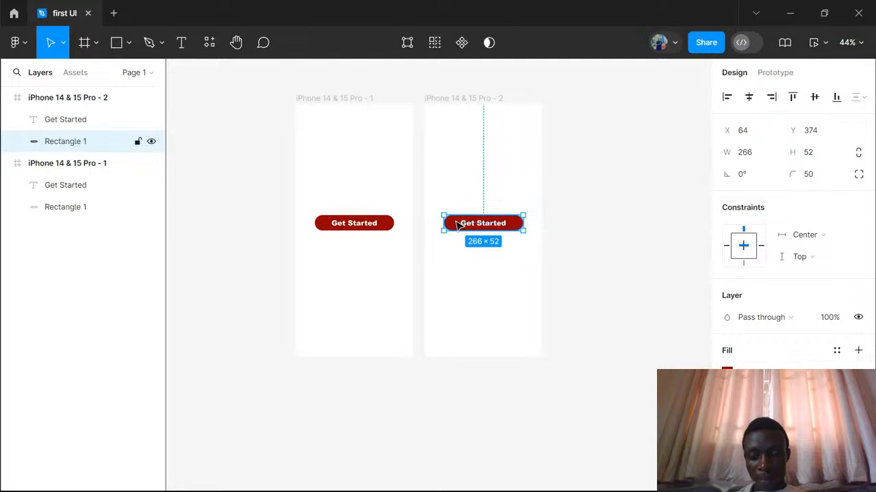
key("Delete")
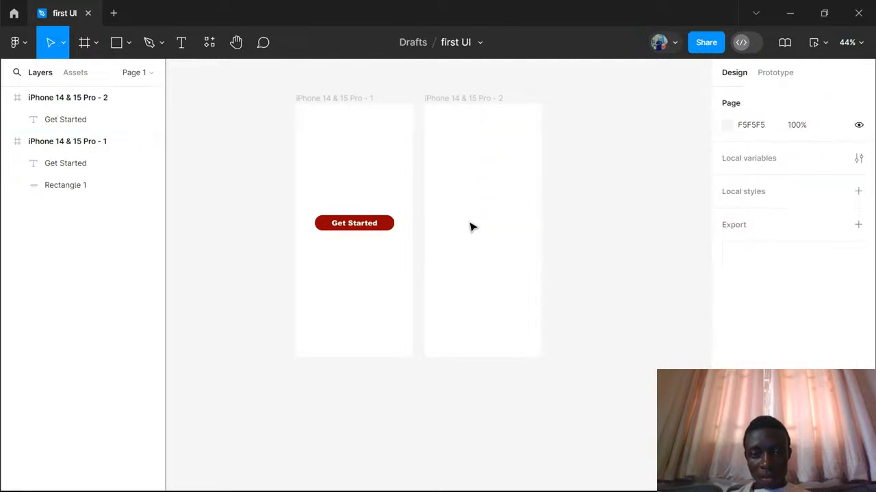
left_click(481, 228)
key("Delete")
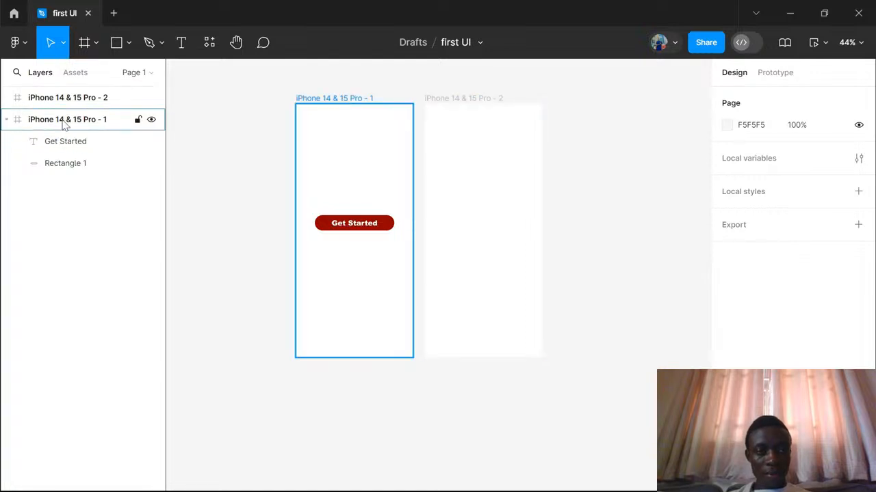
left_click(6, 121)
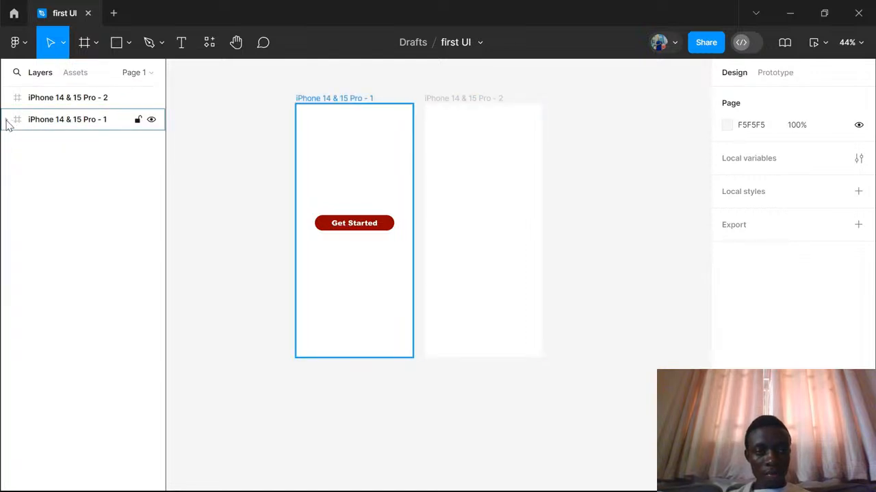
- Draw a closed wavy Pen shape about 225.5 × 181.5 overlapping the lower-right corner of the iPhone 14 & 15 Pro - 2 frame
left_click(54, 99)
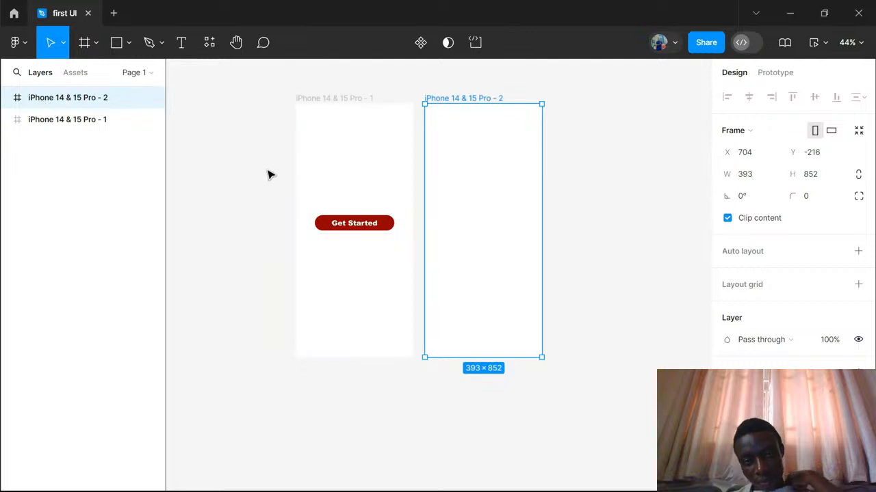
left_click(159, 47)
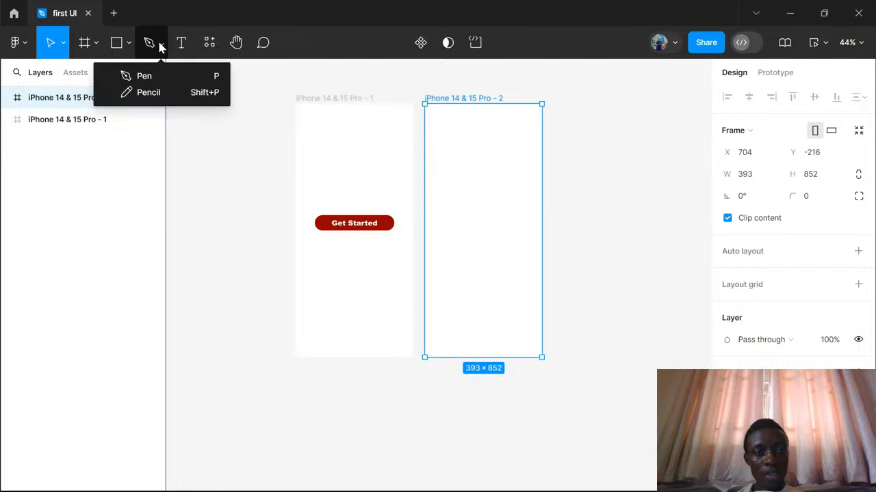
left_click(143, 77)
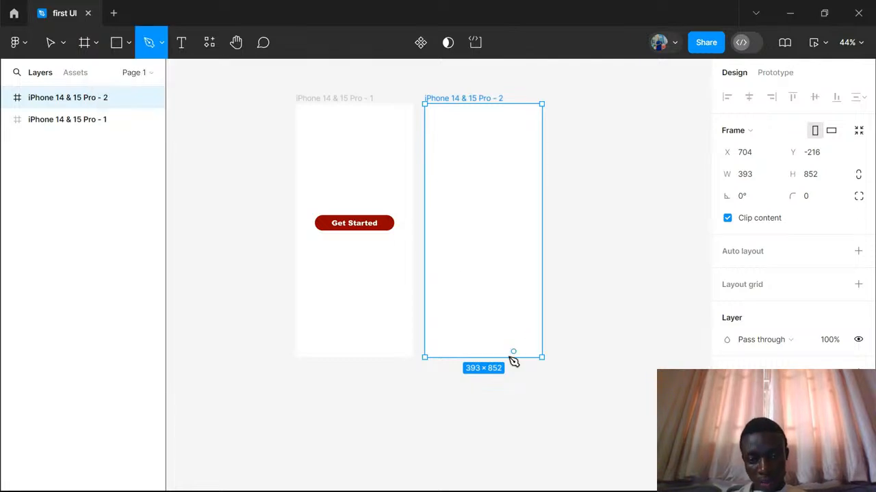
left_click(486, 356)
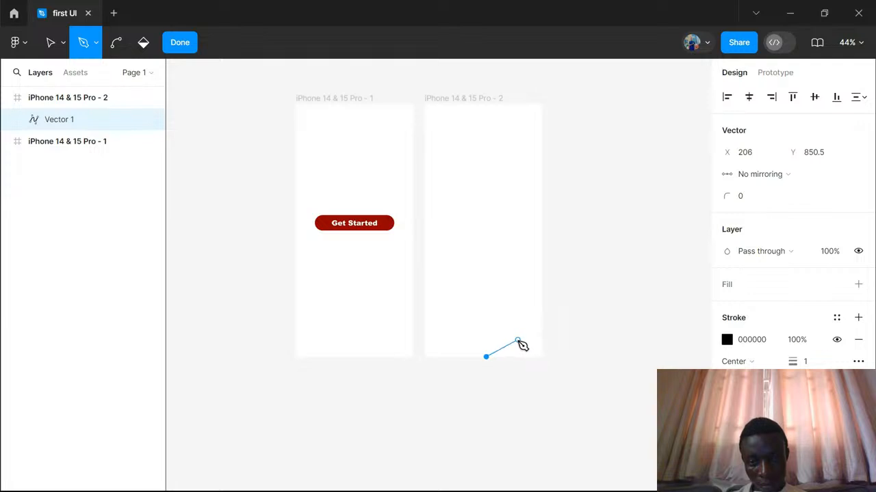
left_click_drag(518, 341, 543, 324)
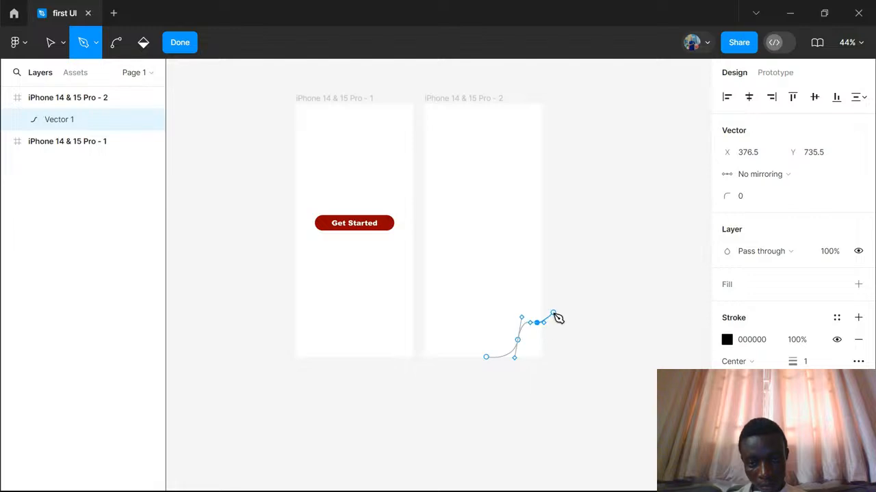
left_click(552, 313)
left_click(549, 366)
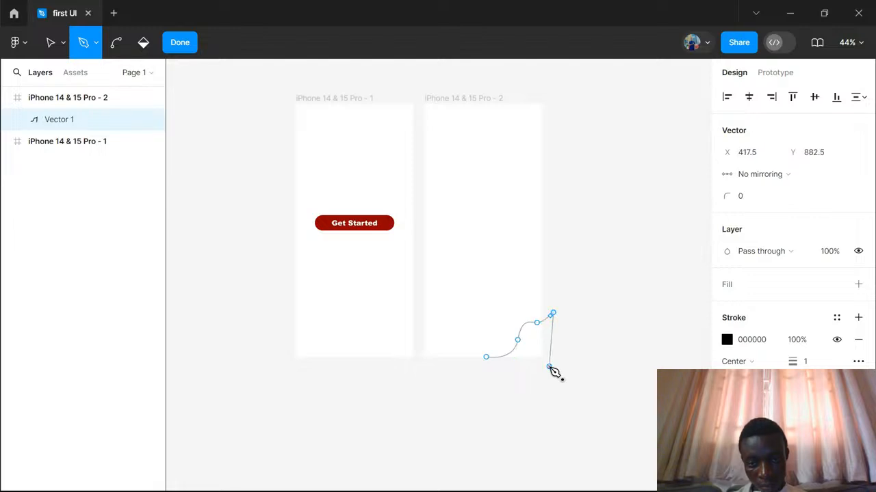
left_click(497, 367)
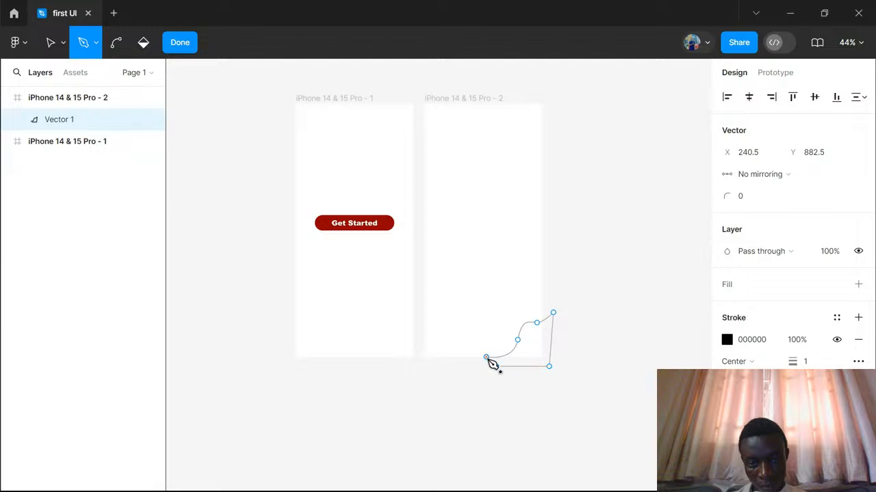
left_click(487, 358)
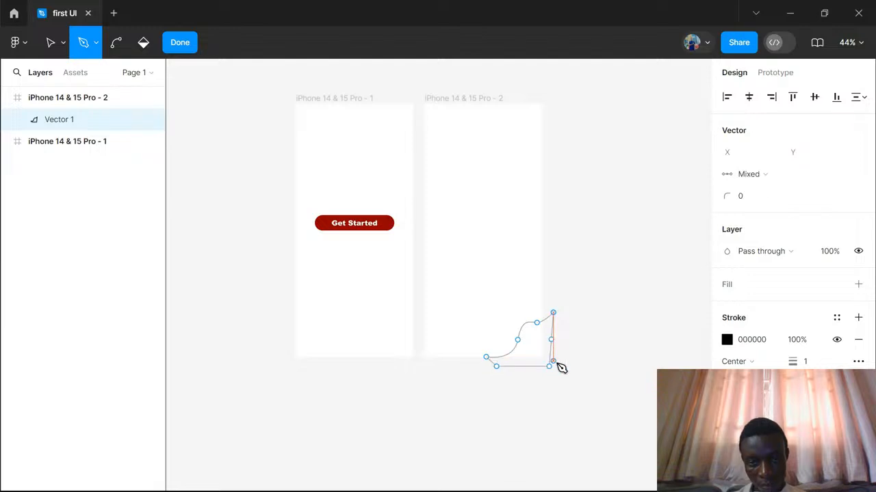
left_click(180, 42)
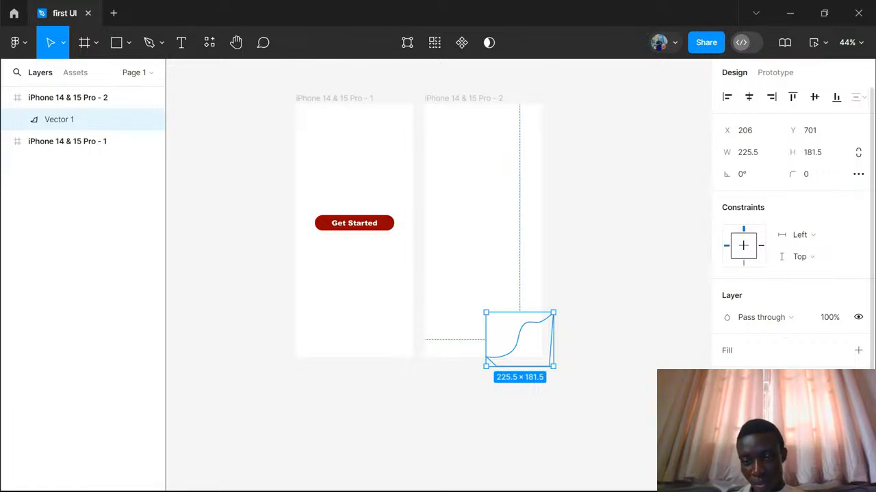
- Fill the wavy corner shape with the dark red document color 930000 and clear the selection
key("Delete")
left_click(858, 351)
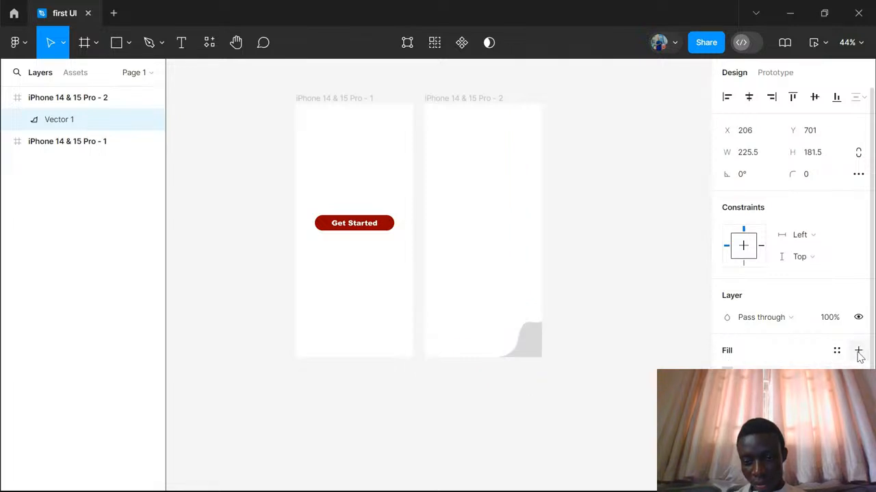
left_click(727, 373)
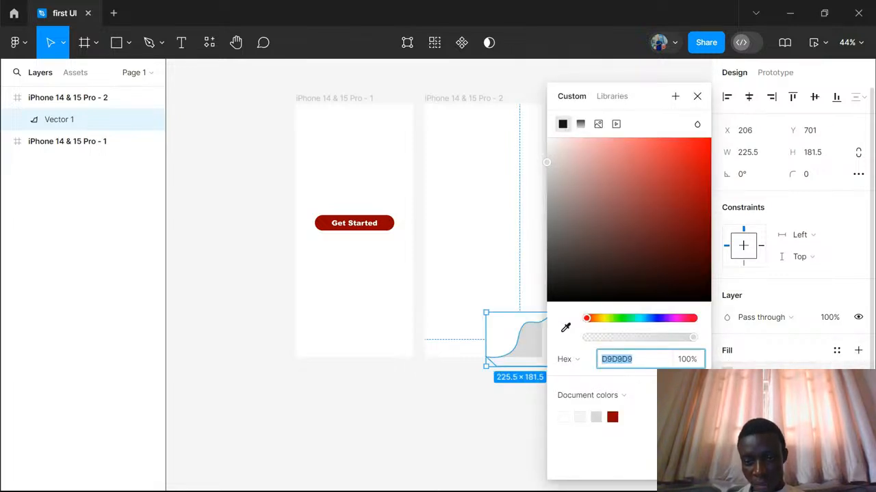
left_click(615, 416)
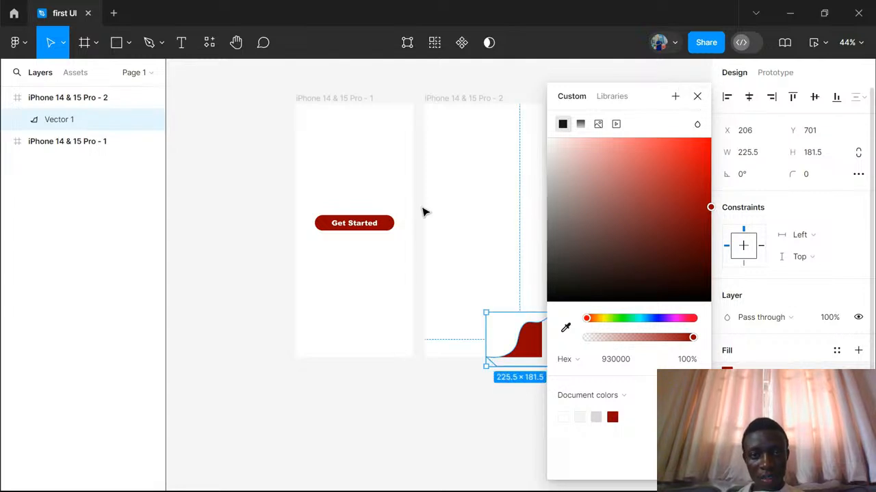
left_click(697, 96)
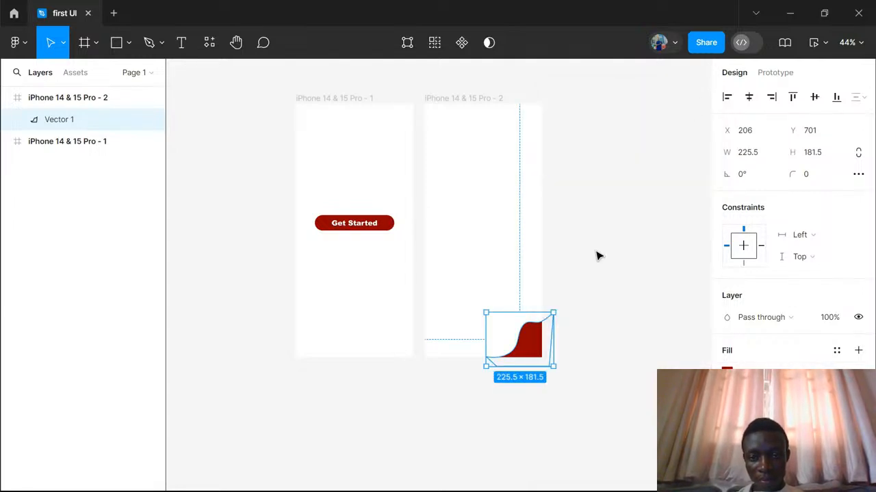
left_click(589, 309)
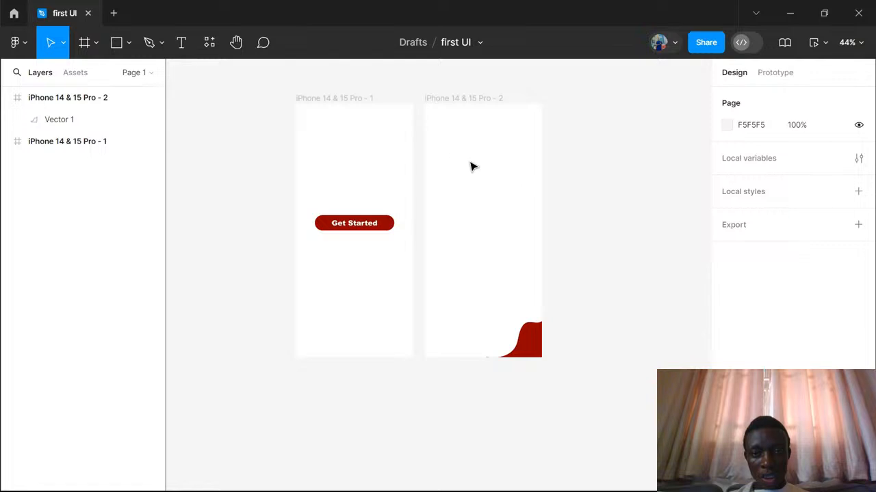
- Draw a rectangle about 330 × 42 in the upper part of the second iPhone frame and center it horizontally in the frame
scroll(463, 186, "right", 2)
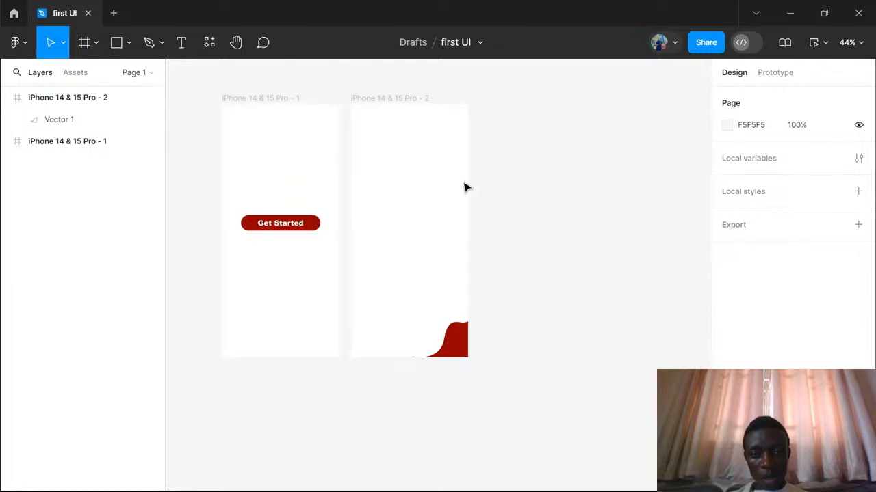
scroll(463, 186, "left", 3)
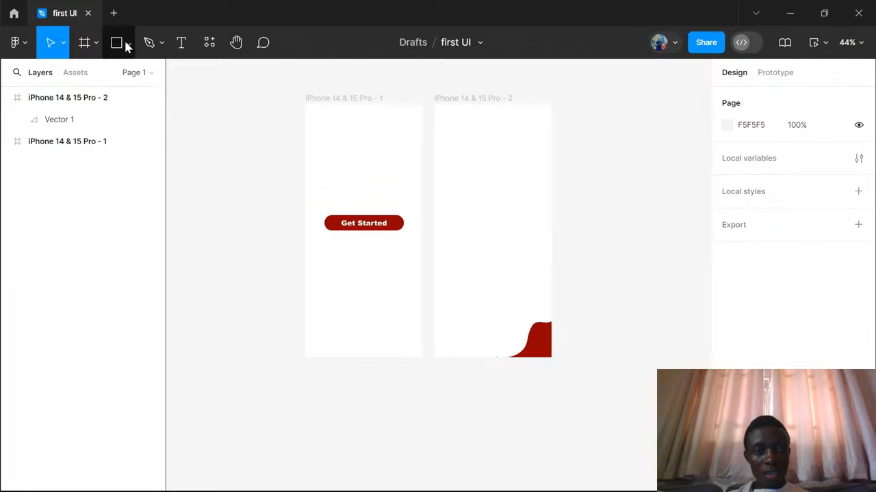
left_click(117, 44)
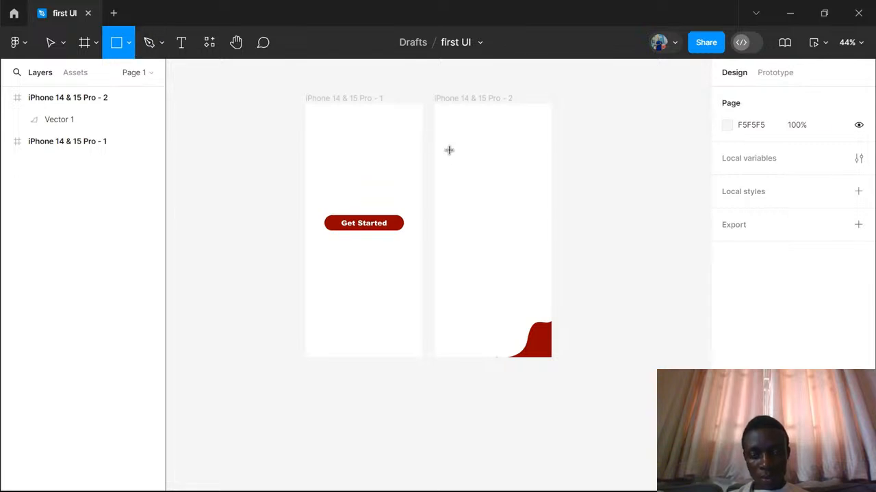
left_click_drag(448, 163, 542, 175)
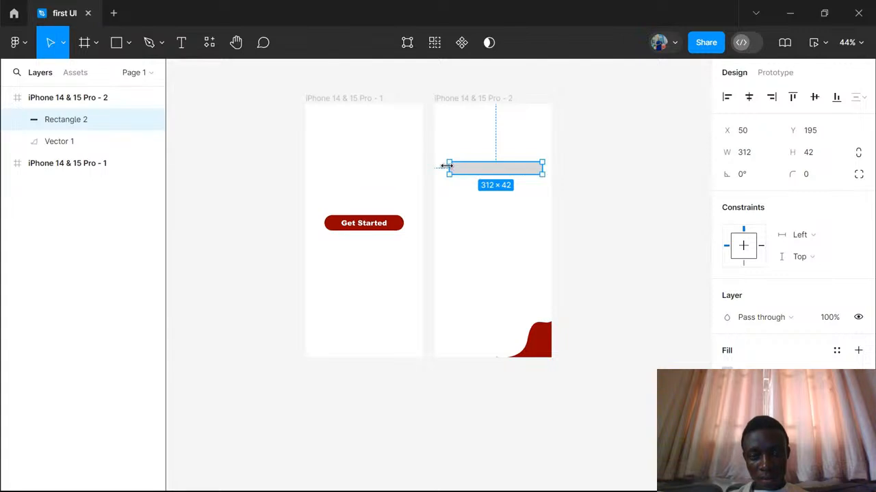
left_click_drag(447, 165, 442, 166)
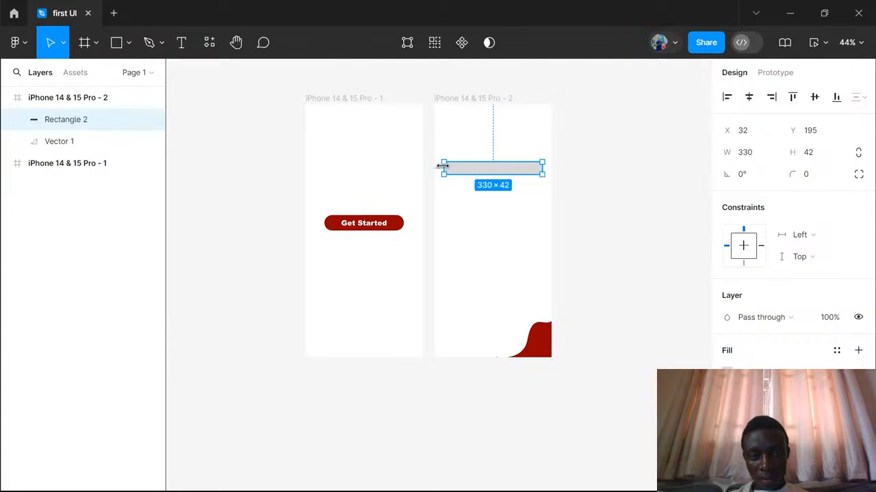
left_click(749, 99)
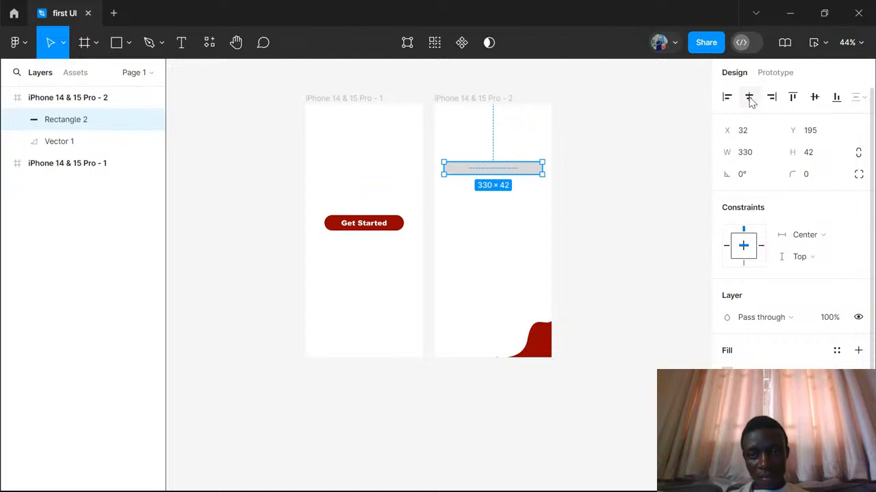
left_click(589, 184)
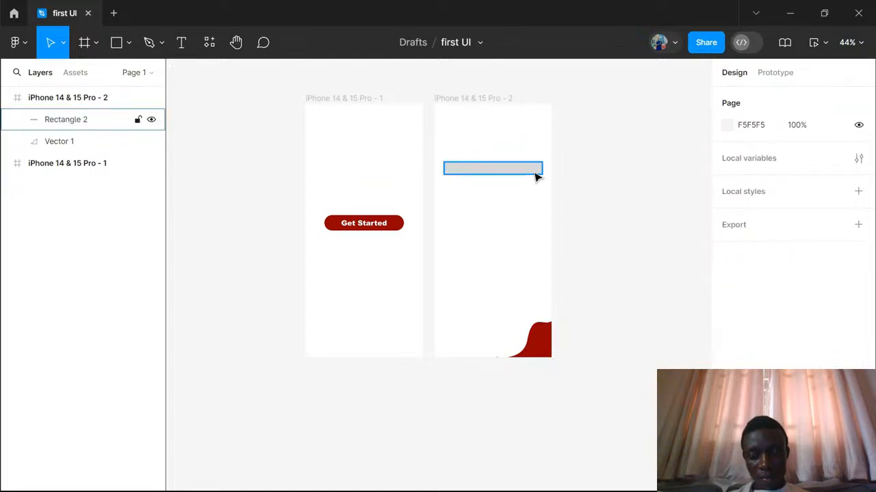
- Try corner radii of 20 and 10 on the grey rectangle in the second frame
left_click(537, 176)
scroll(537, 177, "up", 5)
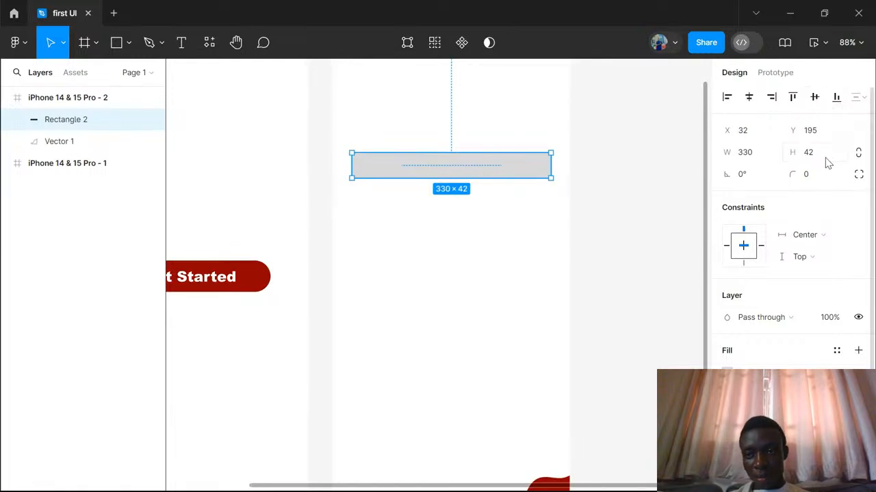
left_click(809, 176)
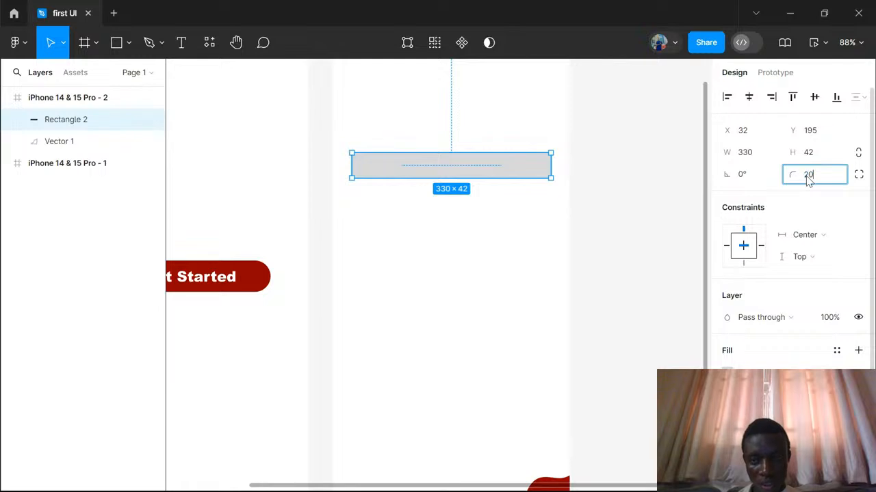
key("Return")
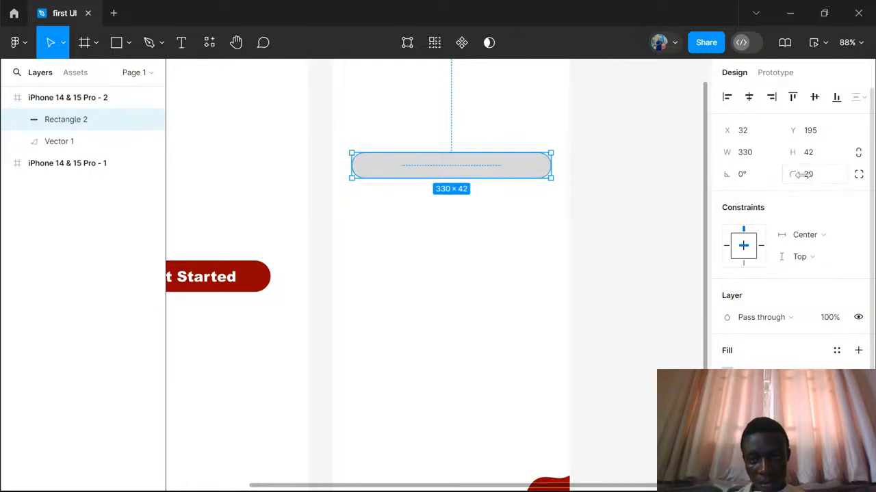
left_click(804, 175)
type("10")
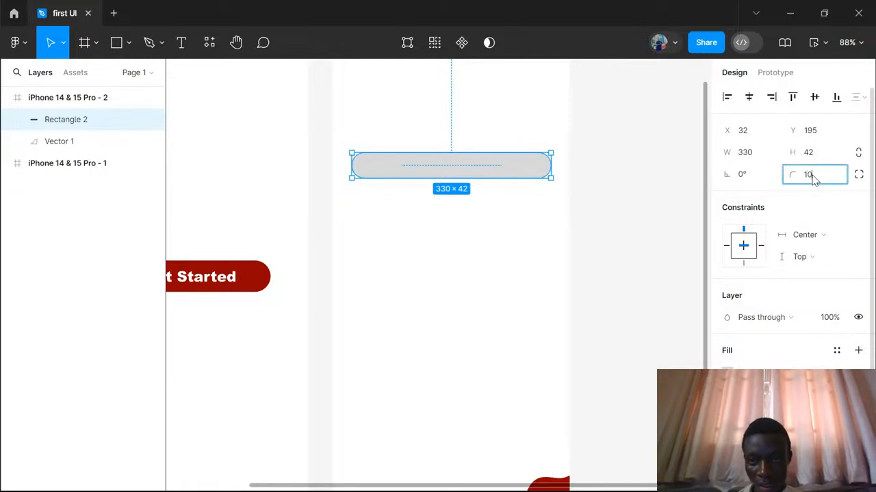
key("Return")
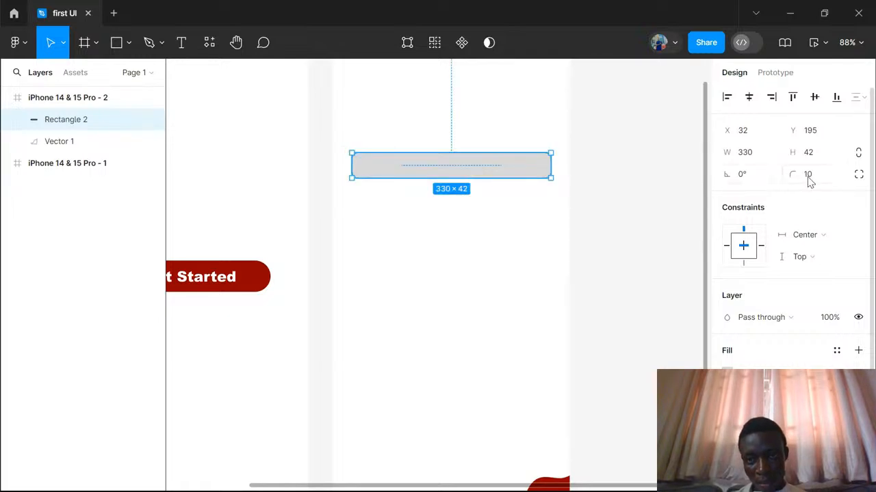
- Set the grey rectangle's corner radius to 15 and clear the selection
left_click(809, 179)
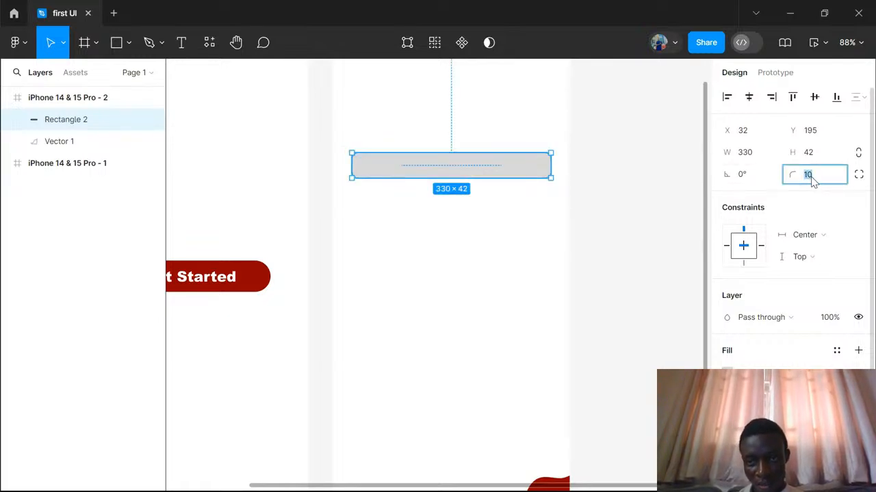
key("BackSpace")
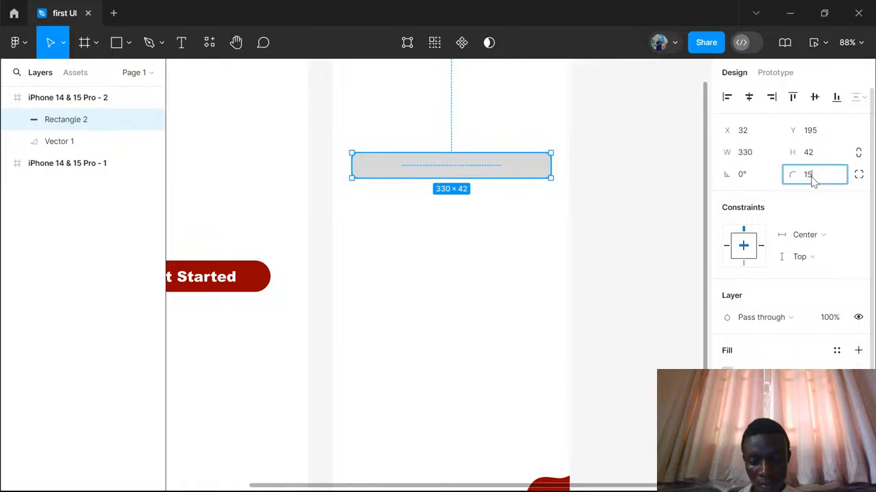
type("5")
key("Return")
left_click(542, 225)
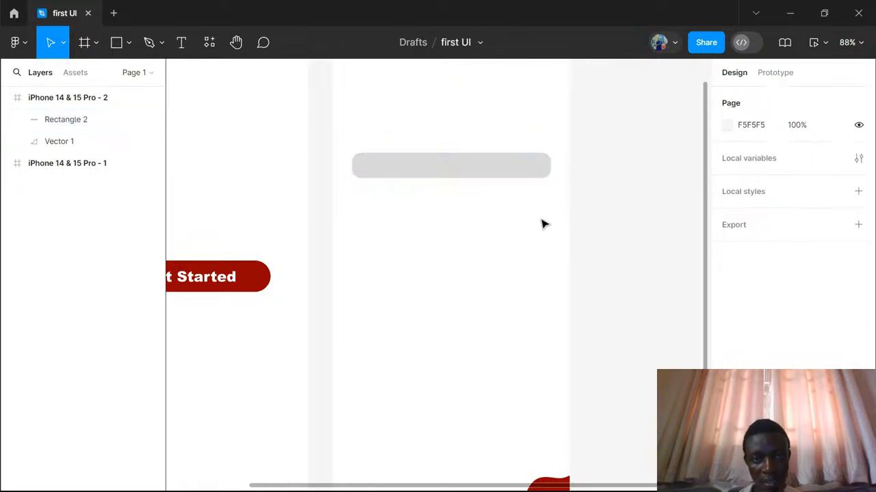
scroll(543, 224, "down", 4)
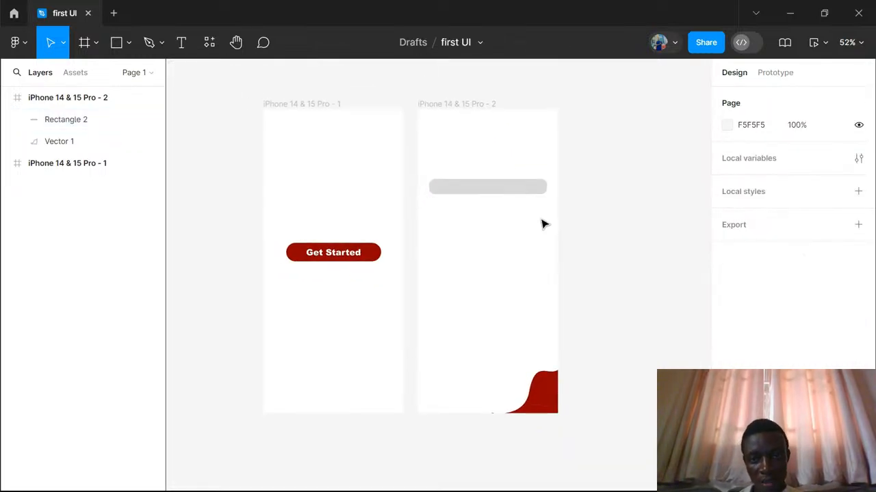
scroll(543, 224, "up", 2)
scroll(542, 224, "up", 3)
scroll(543, 225, "down", 2)
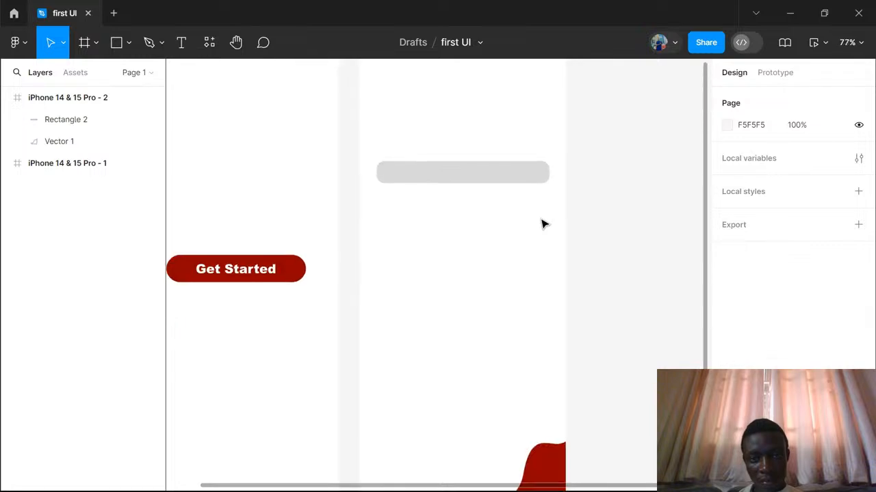
- Duplicate the grey rounded rectangle in the second frame and place the copy directly below it at X 32, Y 263
scroll(541, 224, "down", 2)
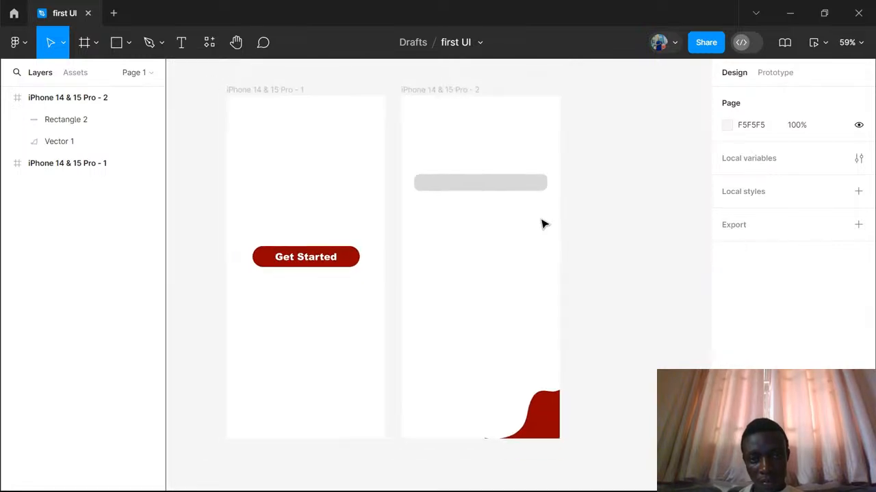
left_click(533, 189)
left_click(534, 192)
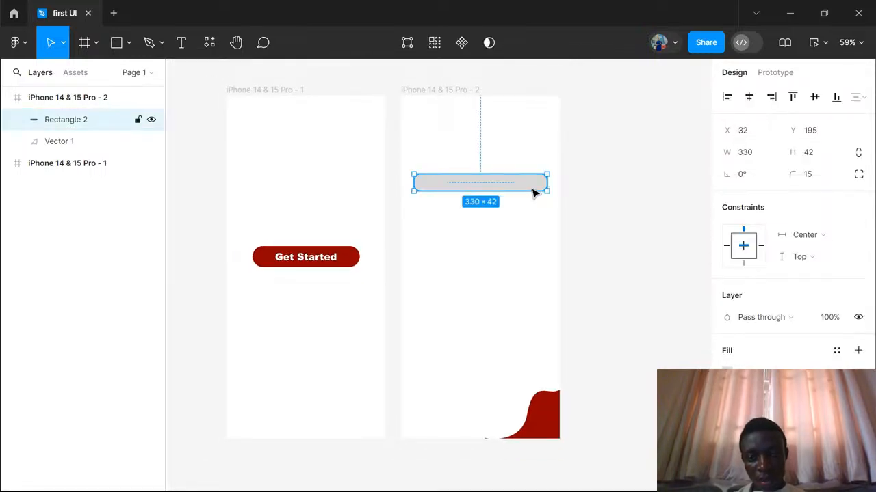
key("ctrl+d")
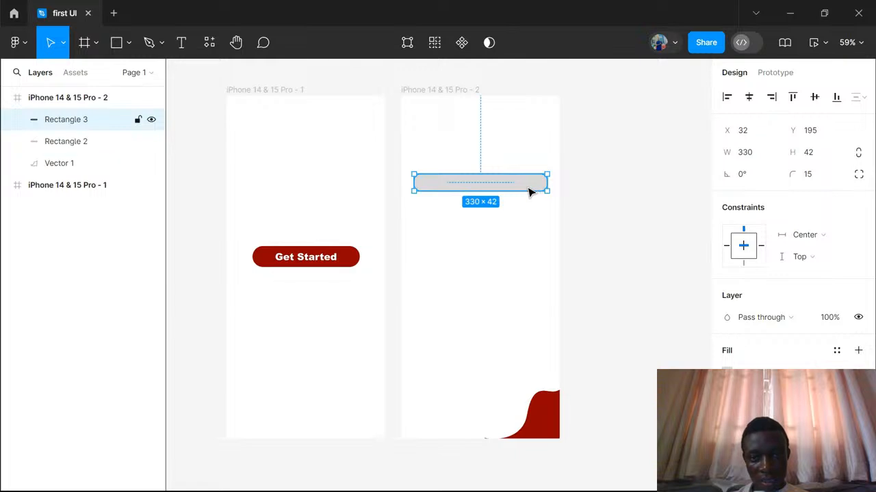
left_click_drag(526, 191, 520, 218)
key("ctrl+z")
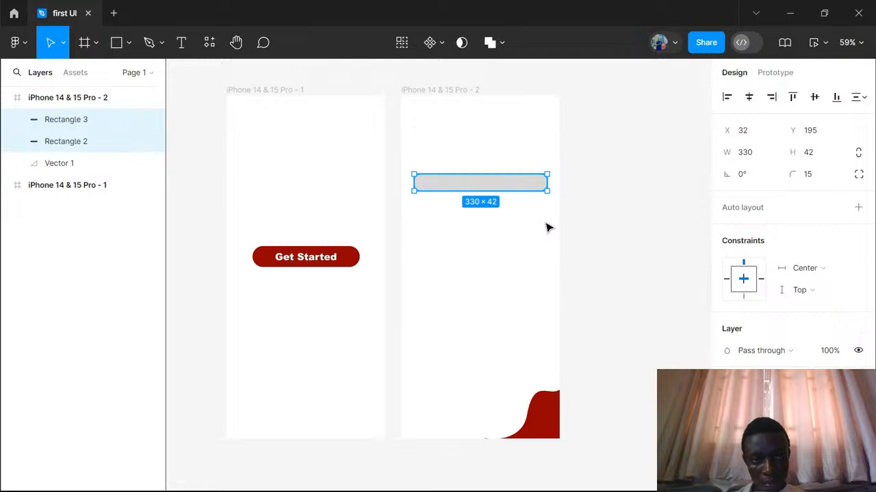
left_click(546, 227)
left_click(524, 190)
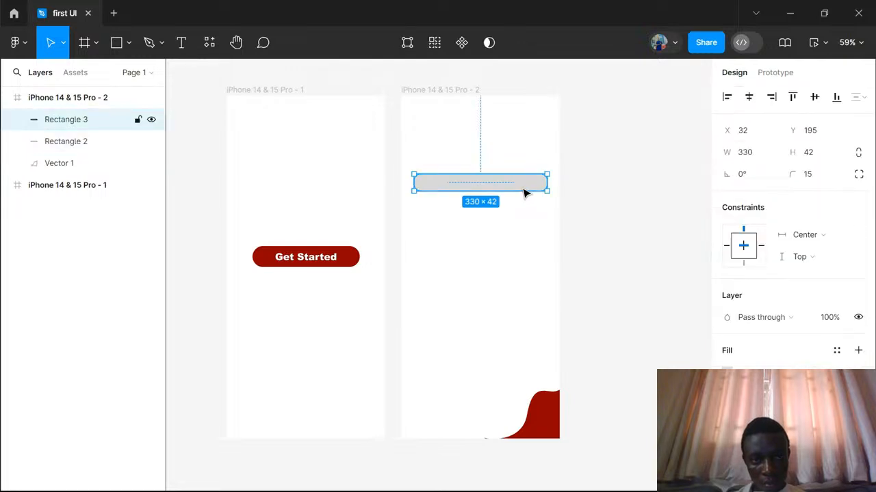
left_click_drag(521, 191, 519, 219)
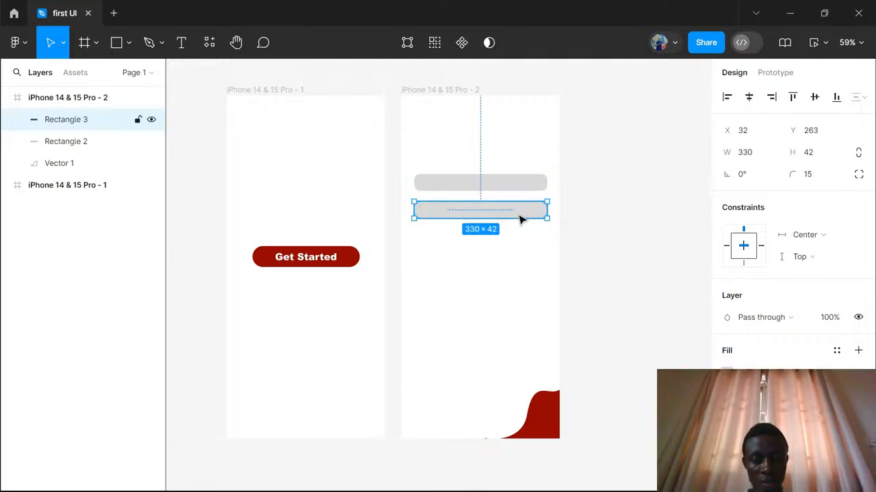
- Add five more copies of the grey bar down the second frame with equal 26 px gaps and clear the selection
key("ctrl+d")
left_click_drag(520, 219, 519, 248)
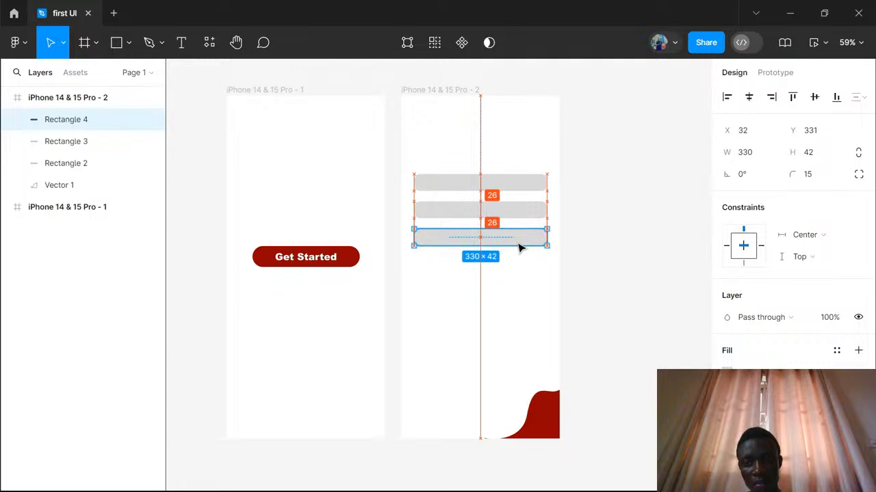
left_click_drag(518, 247, 519, 247)
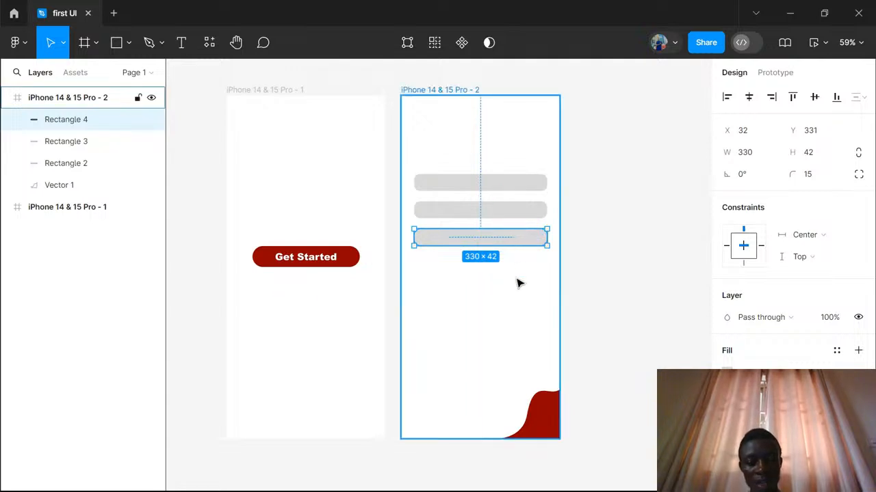
key("ctrl+d")
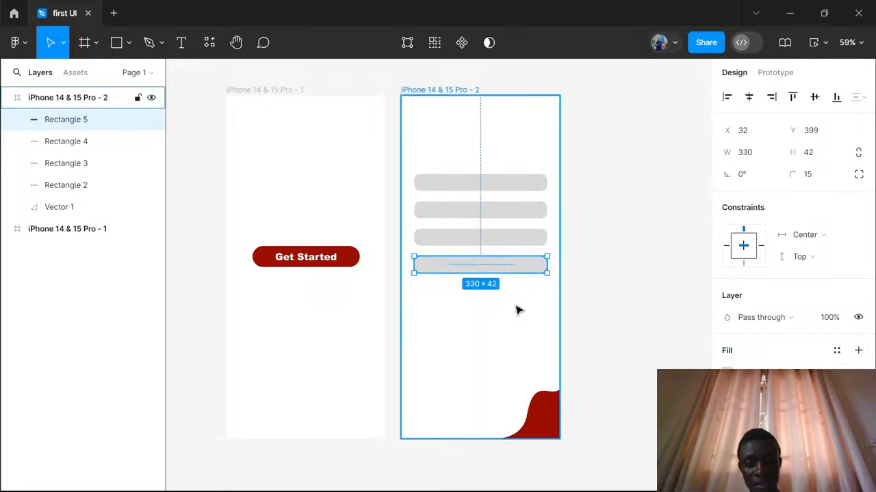
key("ctrl+d")
key("ctrl+d")
key("ctrl+d")
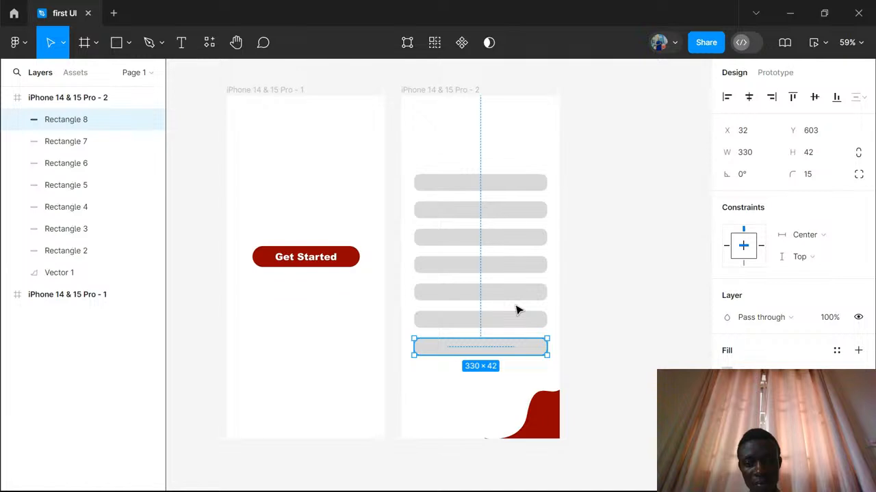
left_click(531, 158)
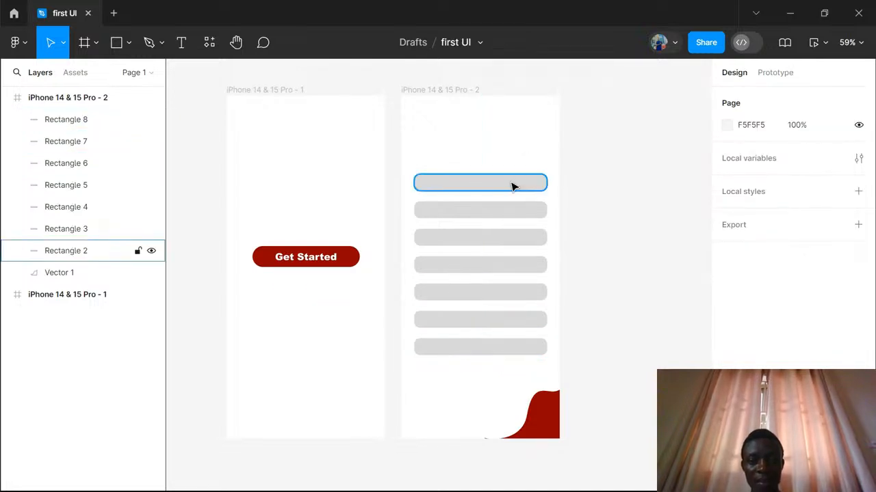
- Add the text "Full Name" in Arial Narrow and place it inside the topmost grey bar at X 71, Y 202
left_click(513, 184)
left_click(185, 46)
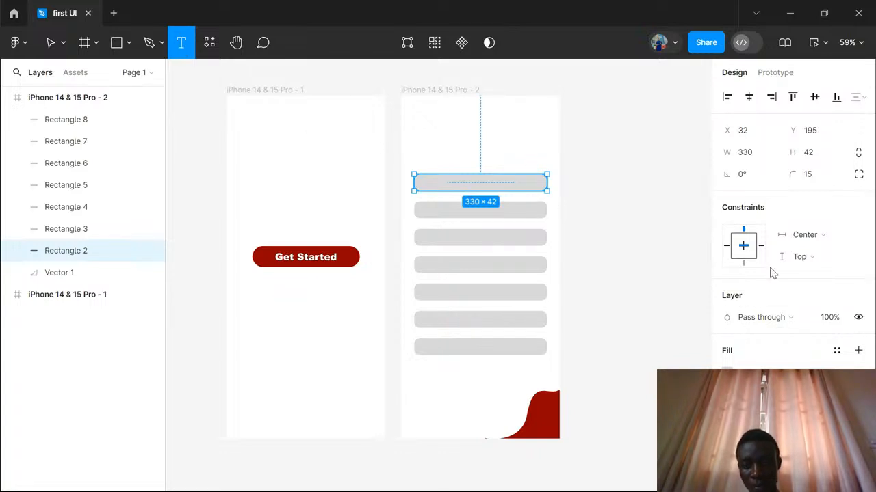
scroll(780, 284, "down", 1)
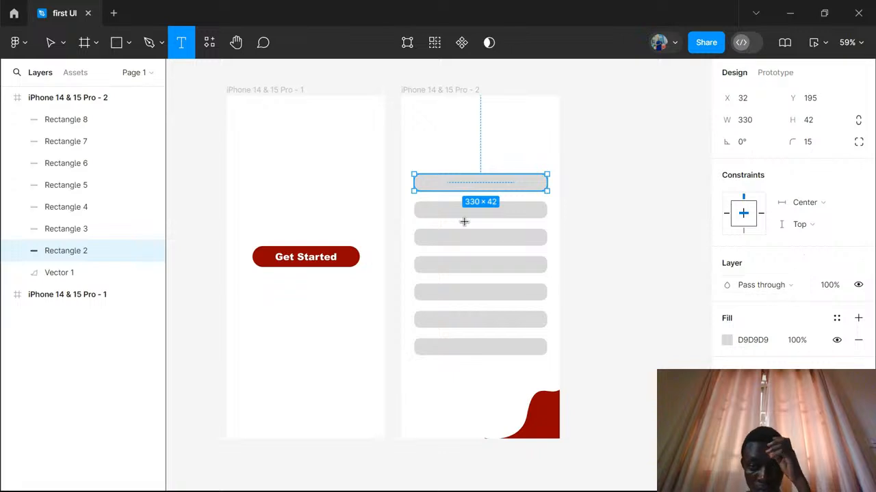
left_click(443, 184)
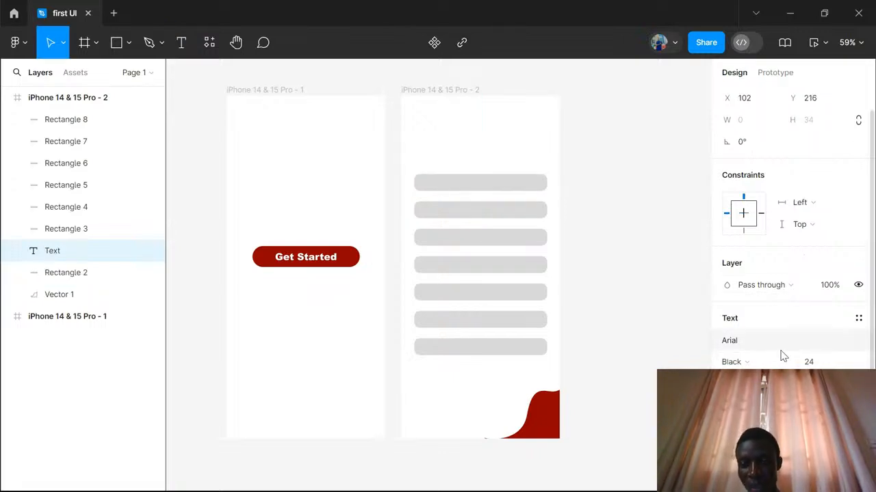
left_click(789, 363)
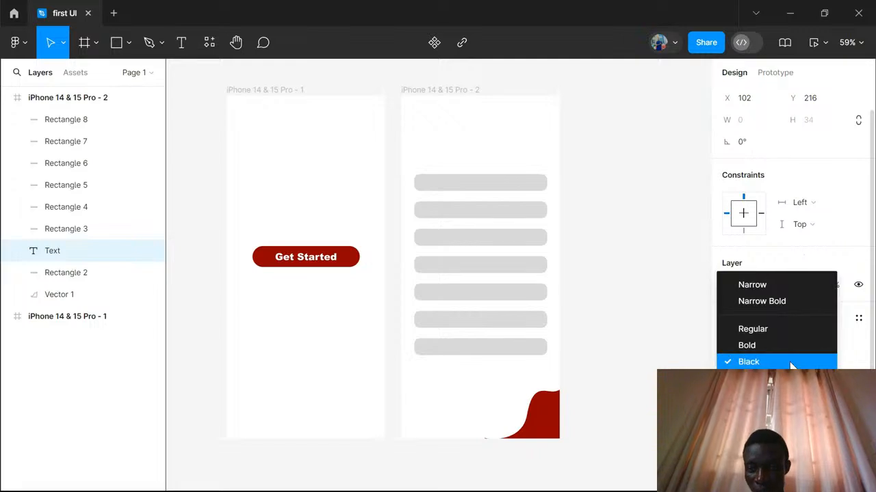
left_click(775, 288)
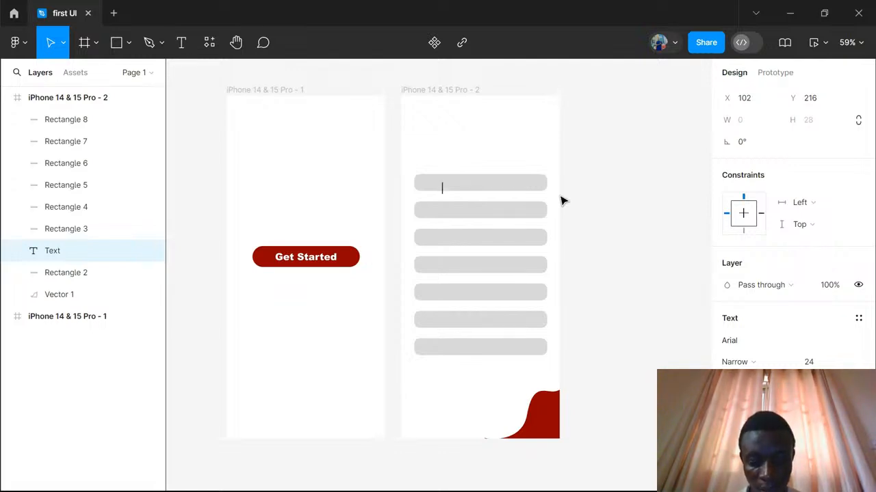
type("Fu")
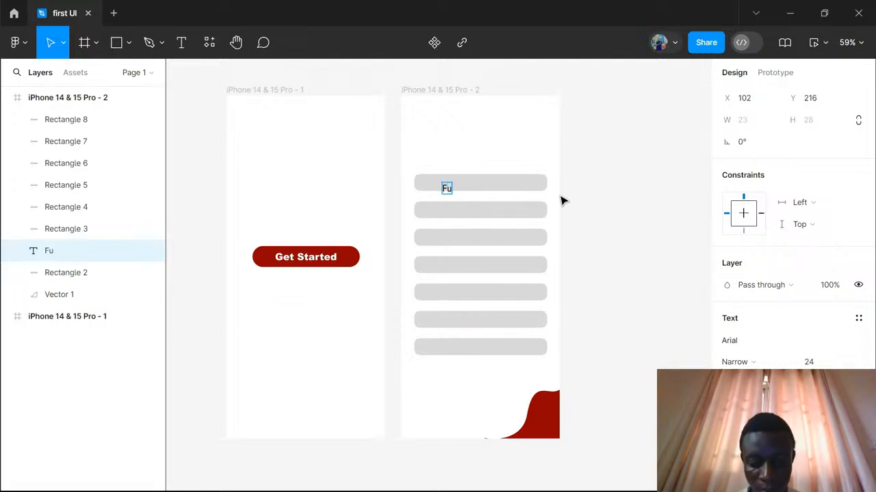
type("ll Name")
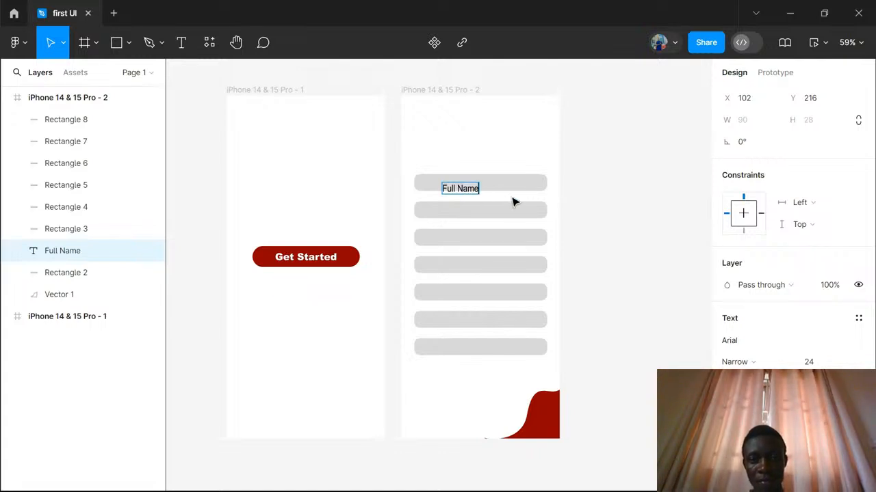
key("Escape")
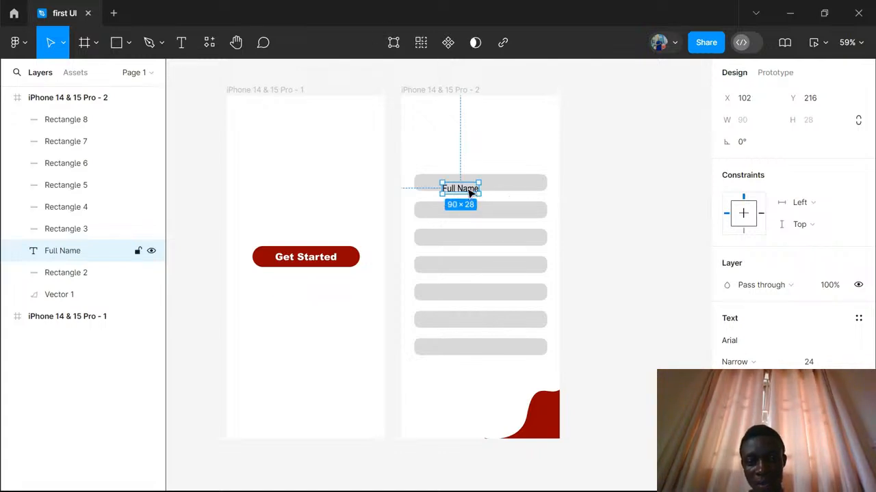
left_click_drag(470, 193, 459, 189)
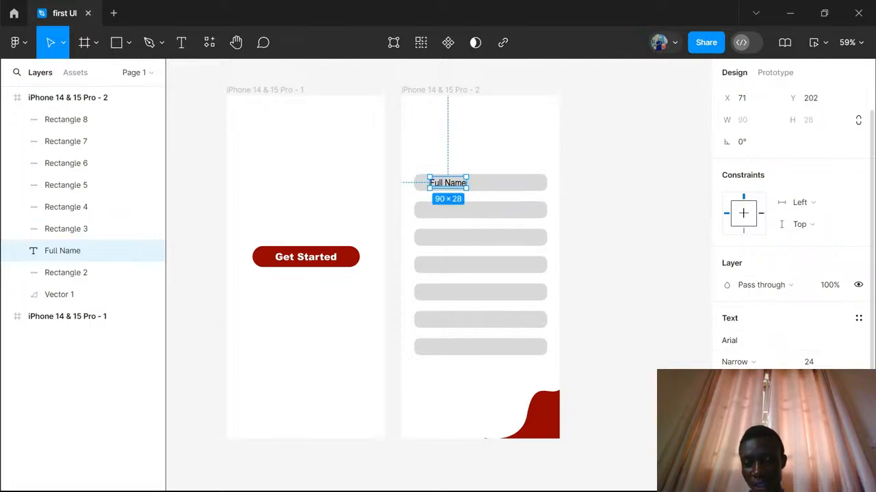
- Change the fill of the "Full Name" text to grey 979797
scroll(746, 355, "down", 3)
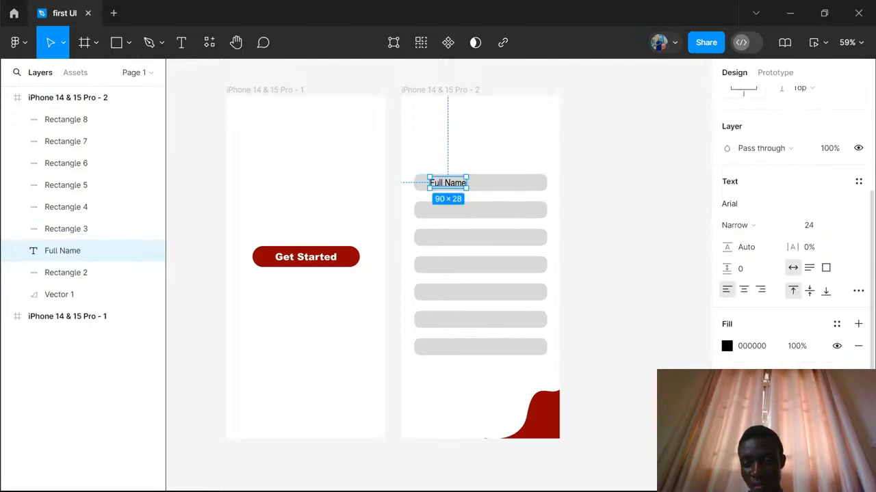
left_click(726, 341)
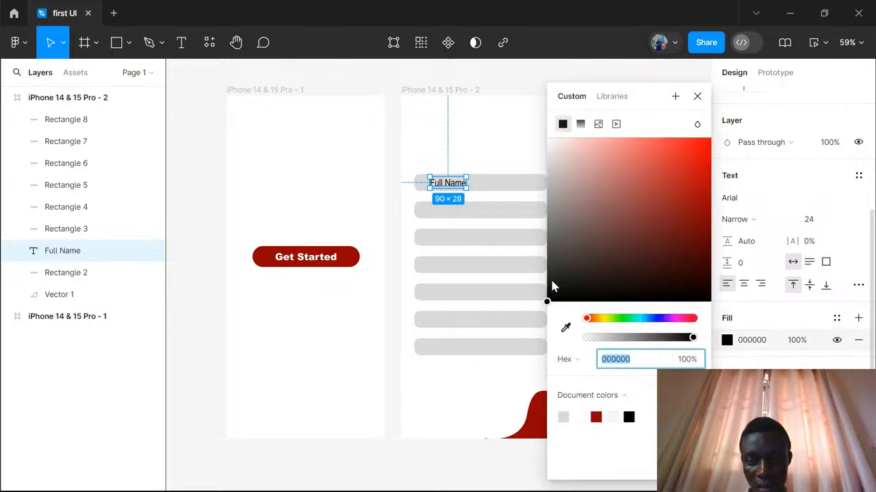
left_click_drag(547, 303, 541, 209)
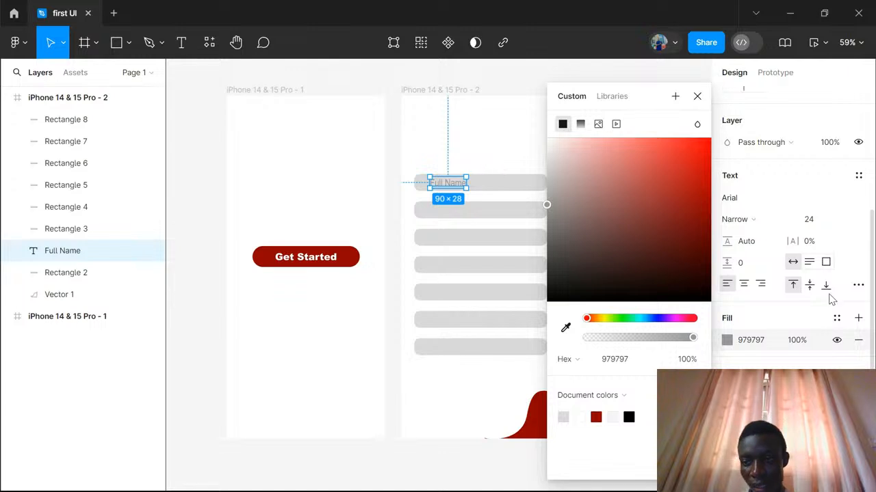
- Set the "Full Name" font size to 16, center it vertically near the bar's left end, and clear the selection
left_click(810, 219)
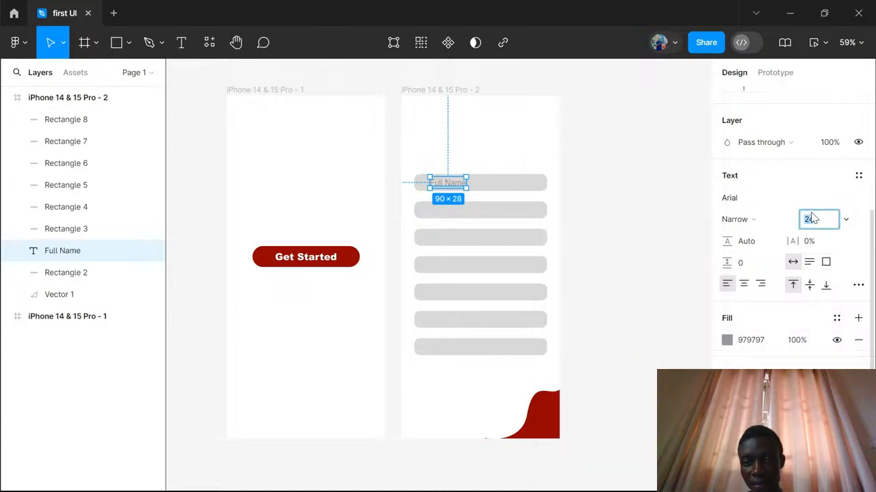
left_click(846, 221)
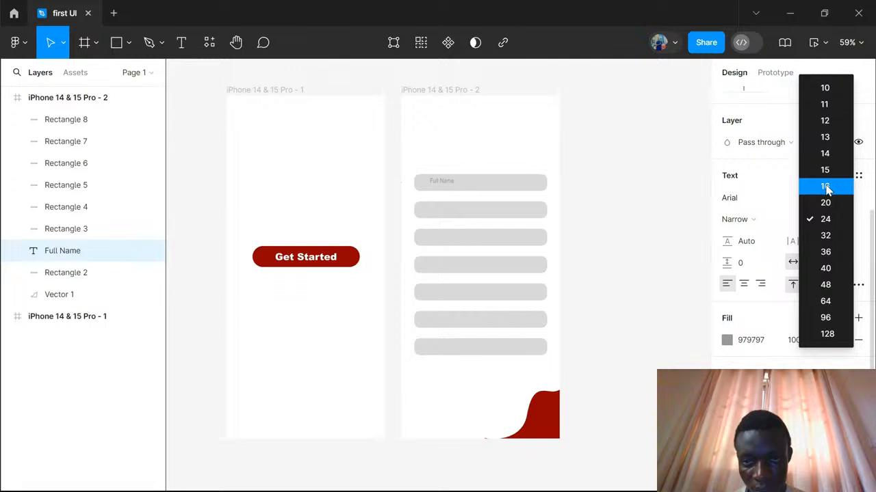
left_click(826, 187)
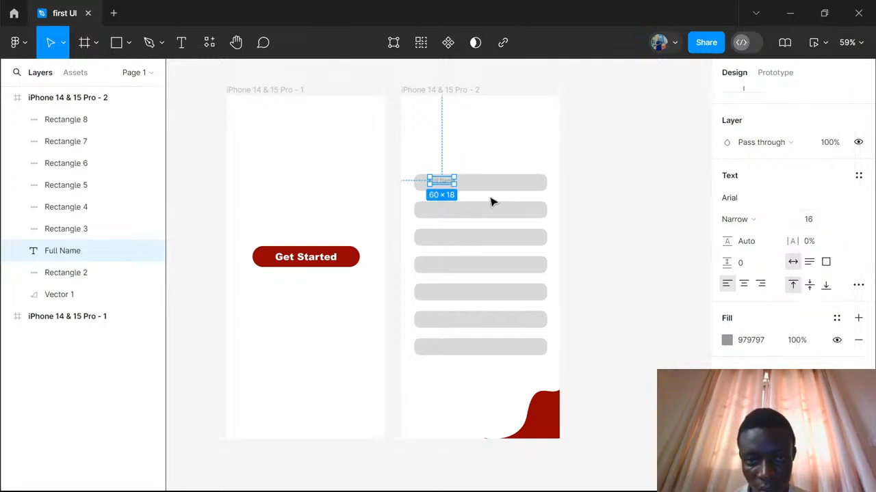
left_click_drag(448, 185, 444, 186)
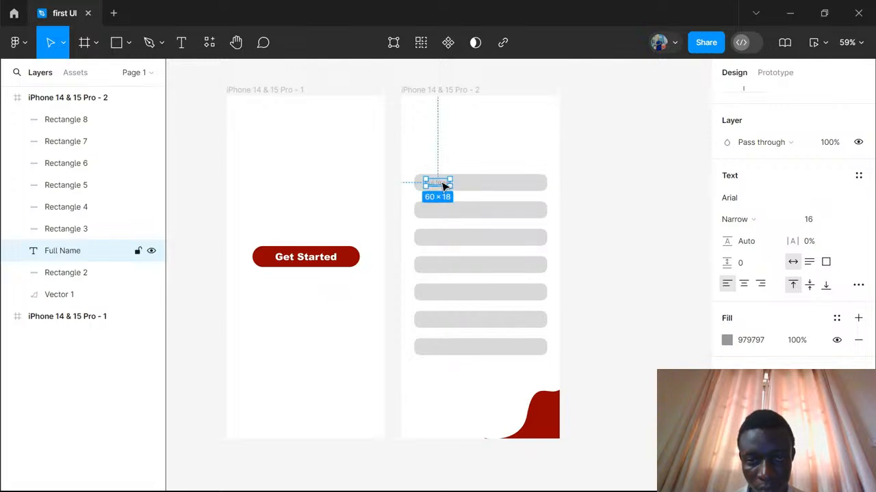
left_click(600, 198)
- Review both iPhone frames, then check the prototype settings and the Get Started button's connection point before returning to the design settings
scroll(495, 172, "up", 5)
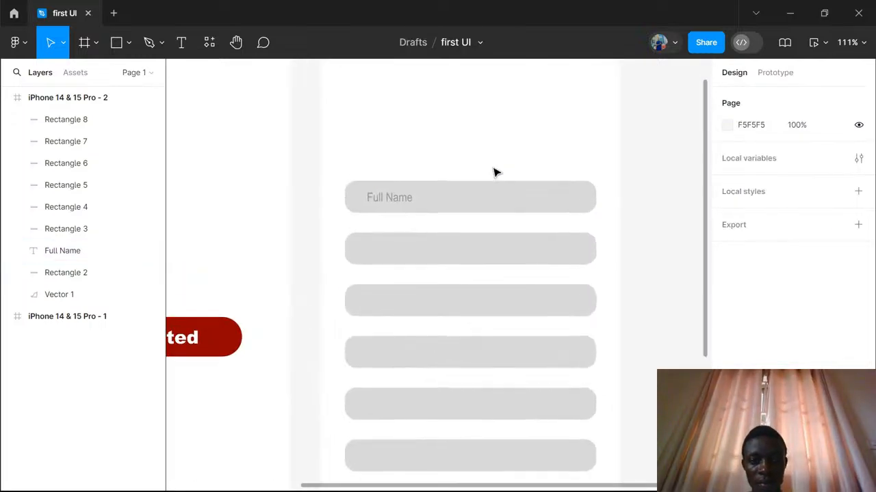
scroll(494, 172, "up", 3)
scroll(495, 172, "down", 8)
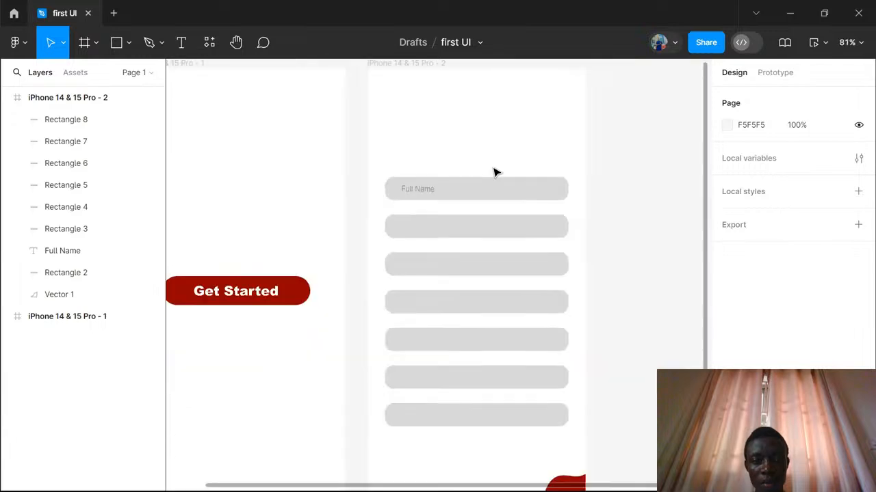
scroll(495, 171, "down", 1)
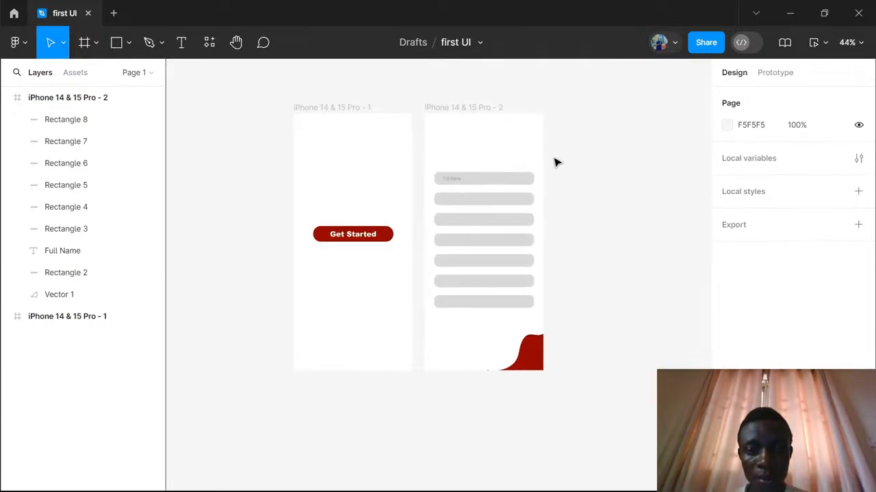
scroll(578, 162, "down", 2)
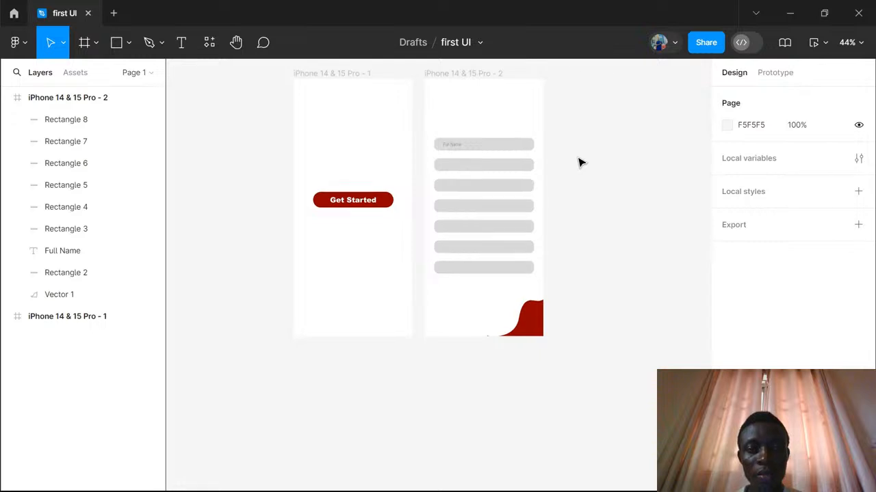
scroll(578, 162, "up", 1)
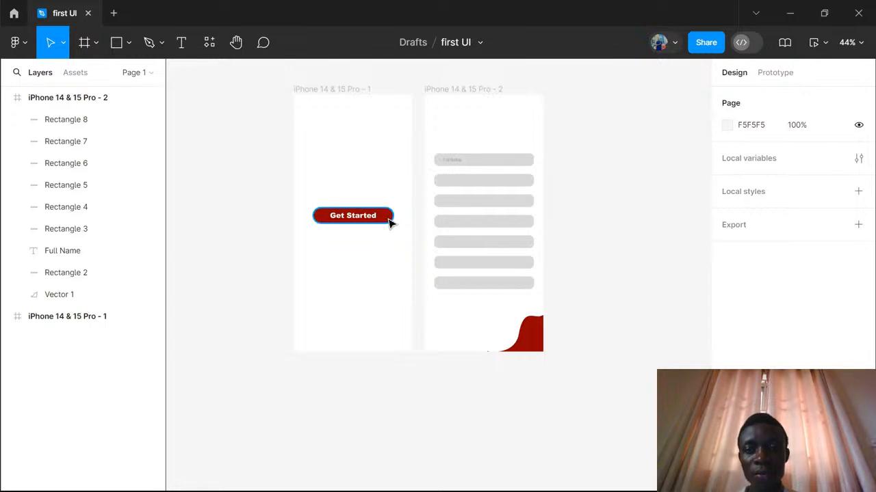
left_click(777, 77)
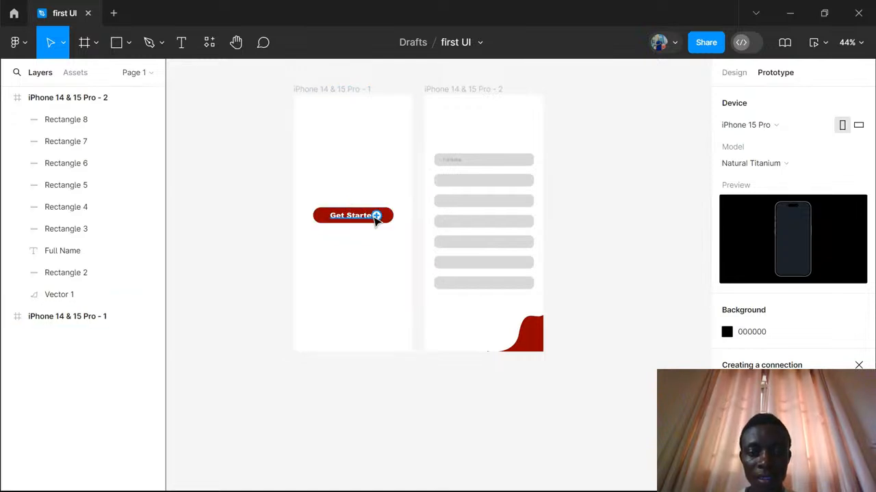
mouse_move(392, 217)
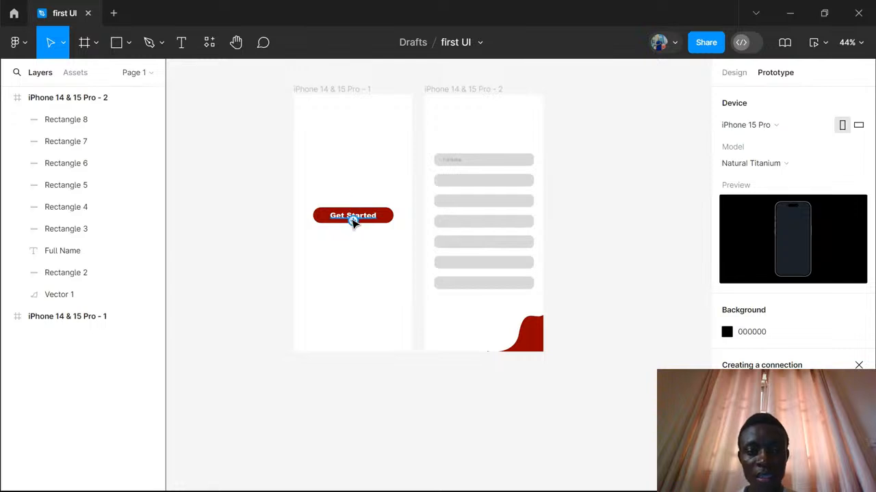
left_click(741, 80)
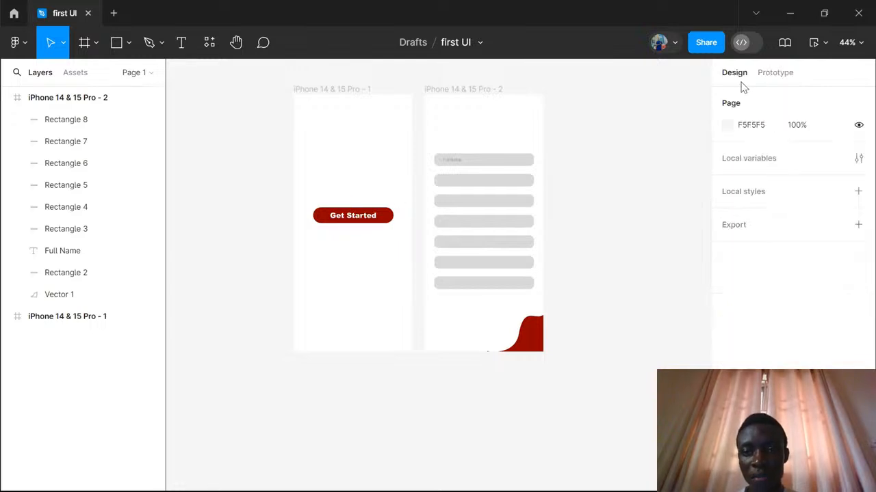
- Group the "Get Started" text with its red button rectangle on the first iPhone frame and clear the selection
left_click(374, 219)
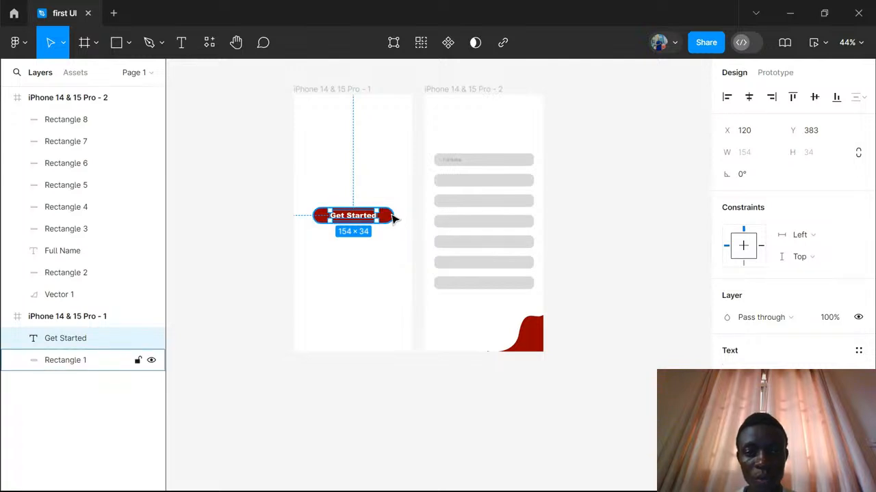
left_click(394, 218, "shift")
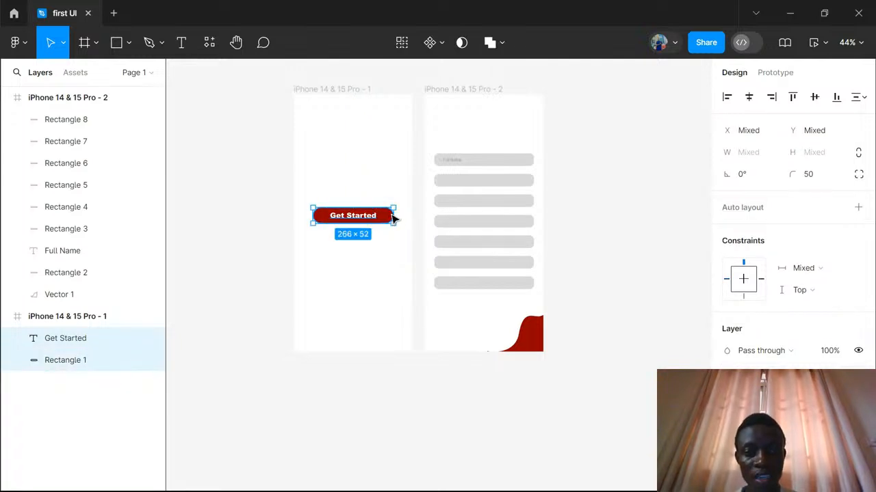
key("ctrl+g")
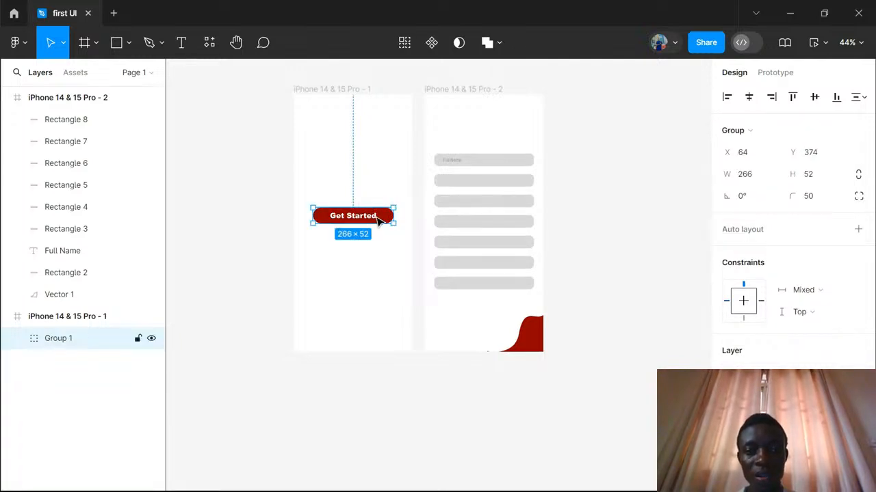
right_click(378, 221)
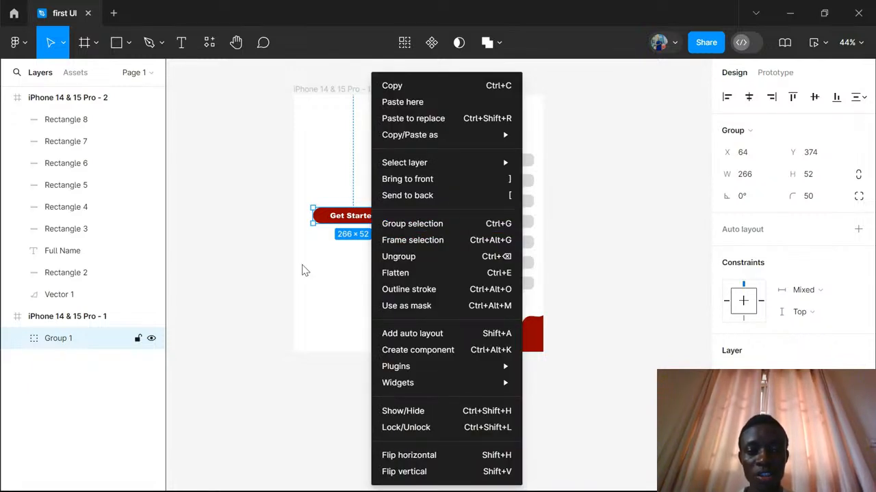
left_click(303, 269)
left_click(375, 265)
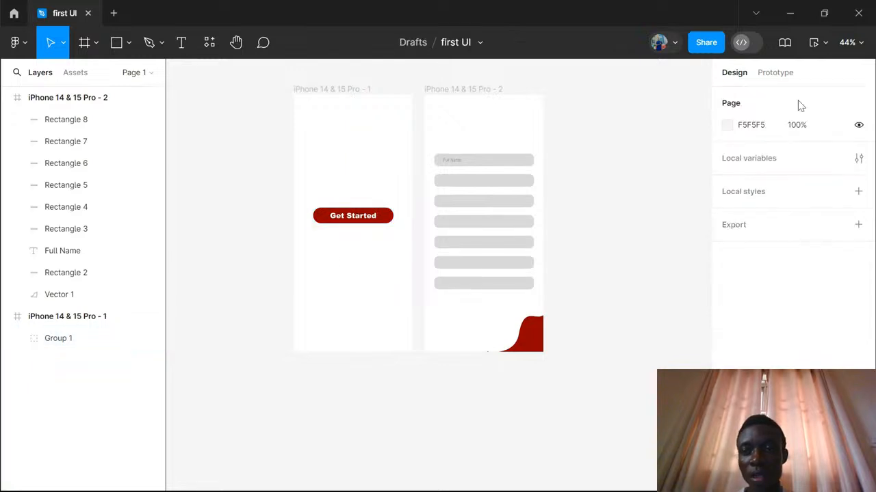
- Add a prototype connection from the Get Started group that navigates to iPhone 14 & 15 Pro - 2 on tap
left_click(775, 77)
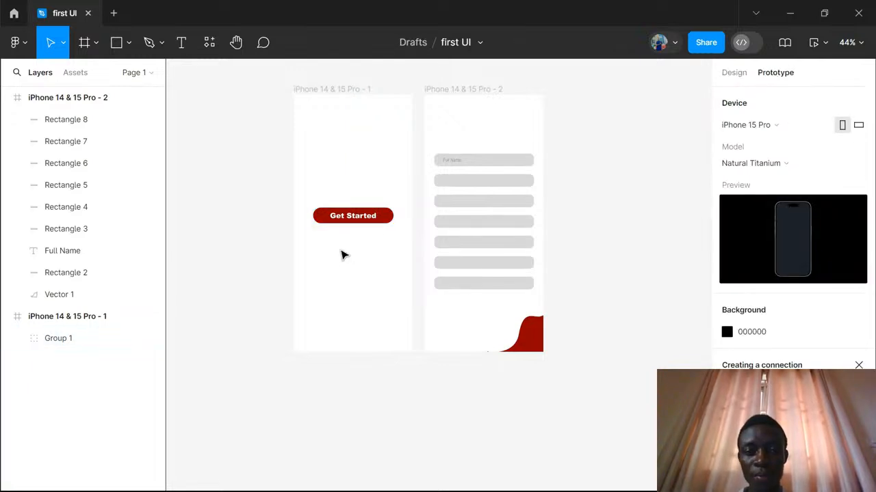
left_click_drag(394, 216, 431, 307)
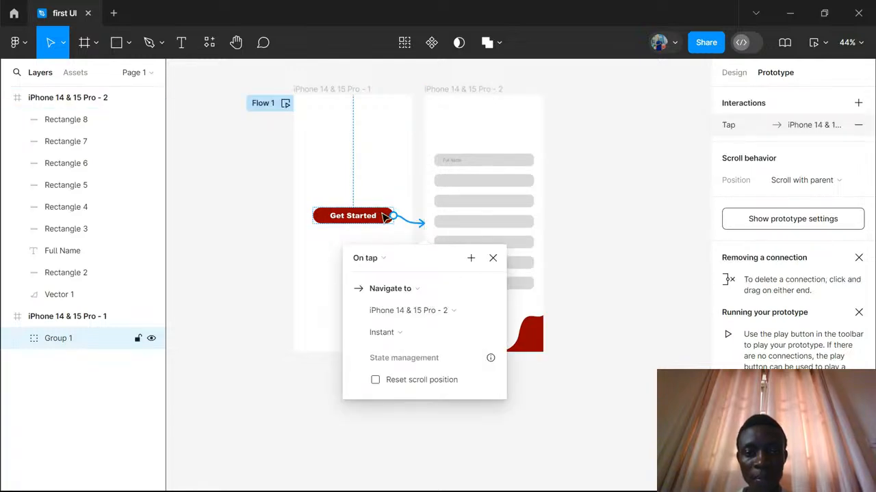
left_click(383, 260)
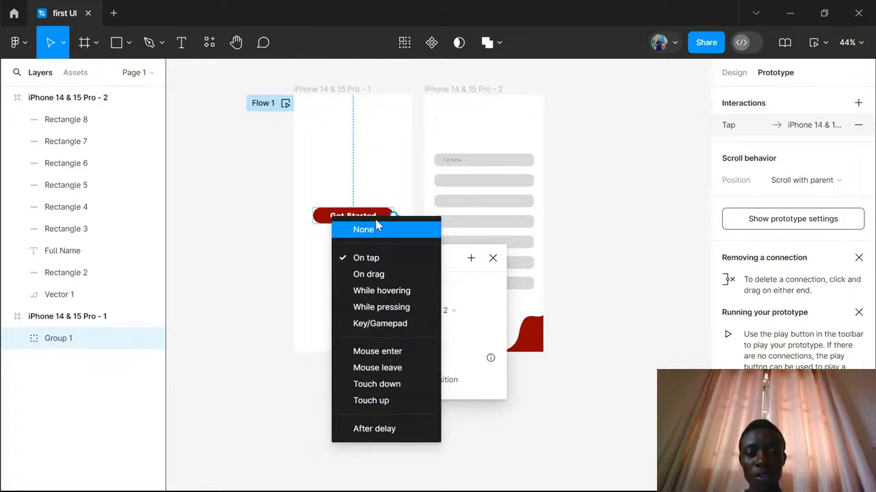
left_click(398, 199)
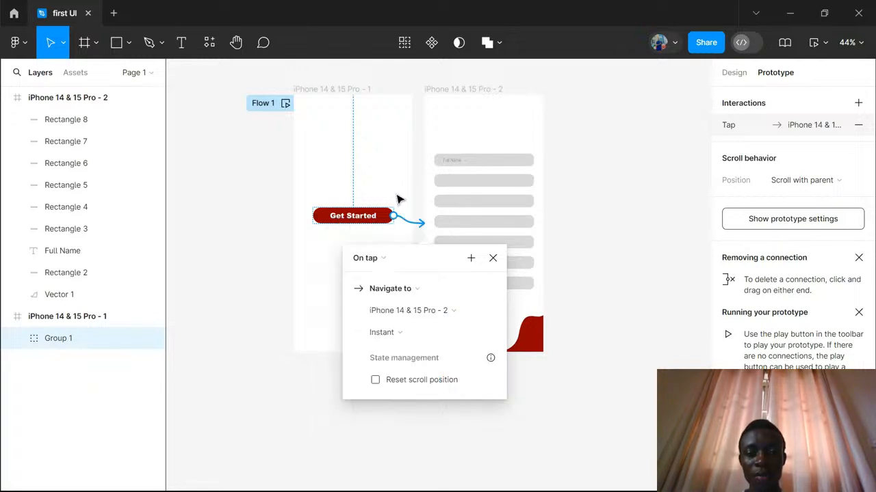
left_click(420, 291)
left_click(391, 293)
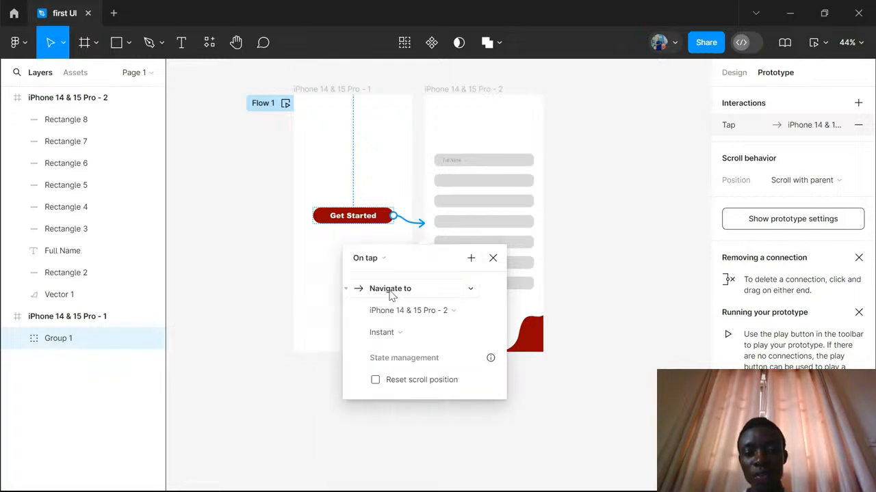
left_click(473, 312)
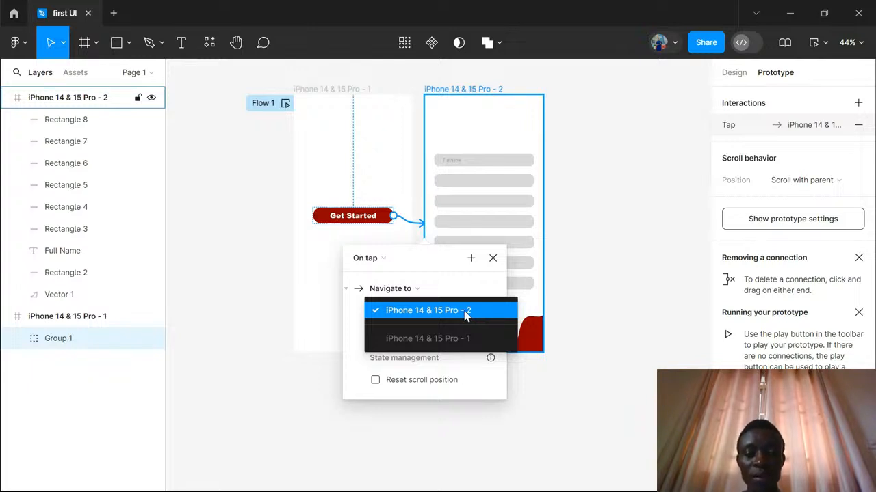
left_click(465, 313)
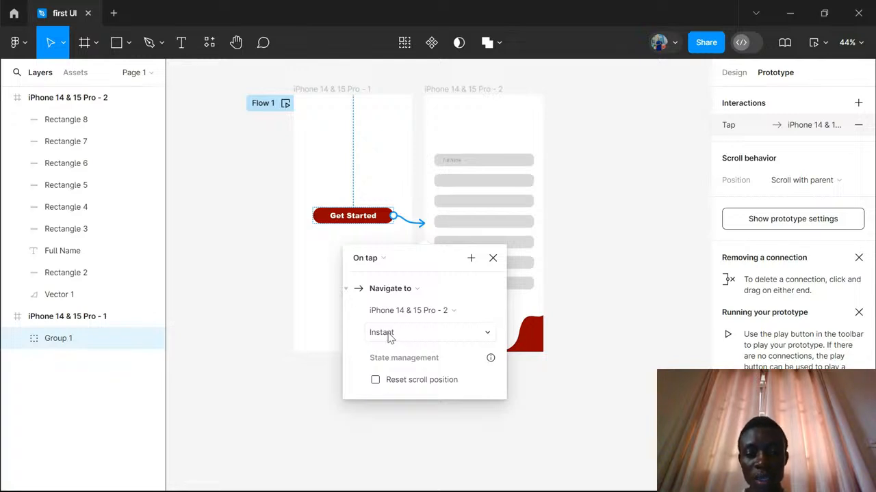
- Set the connection's animation to Smart animate, look through the easing options while keeping Ease out, and close the interaction settings
left_click(398, 335)
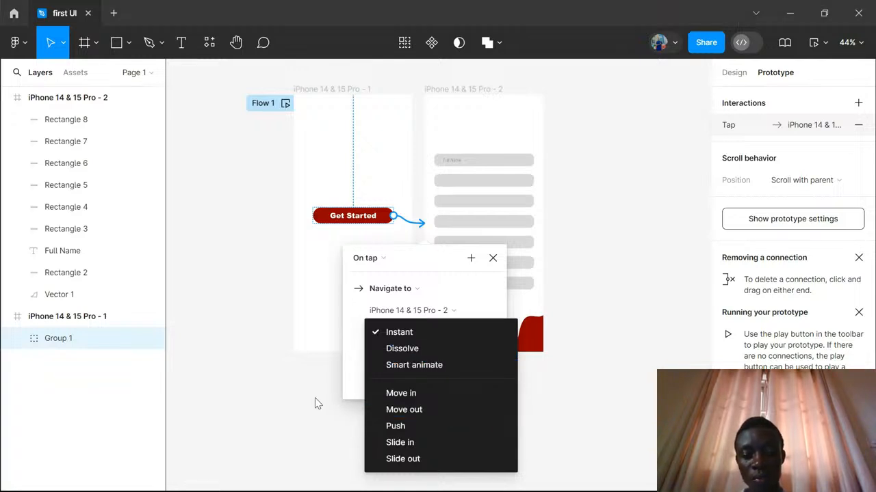
left_click(277, 403)
left_click(400, 332)
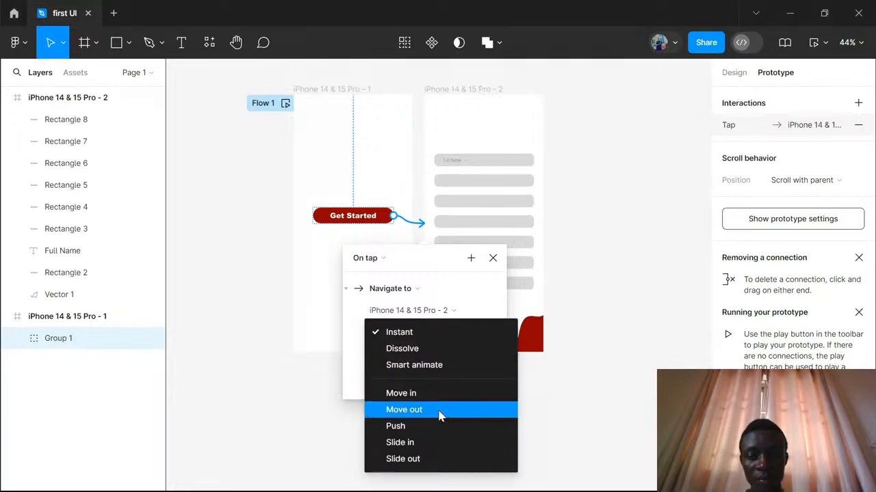
left_click(429, 369)
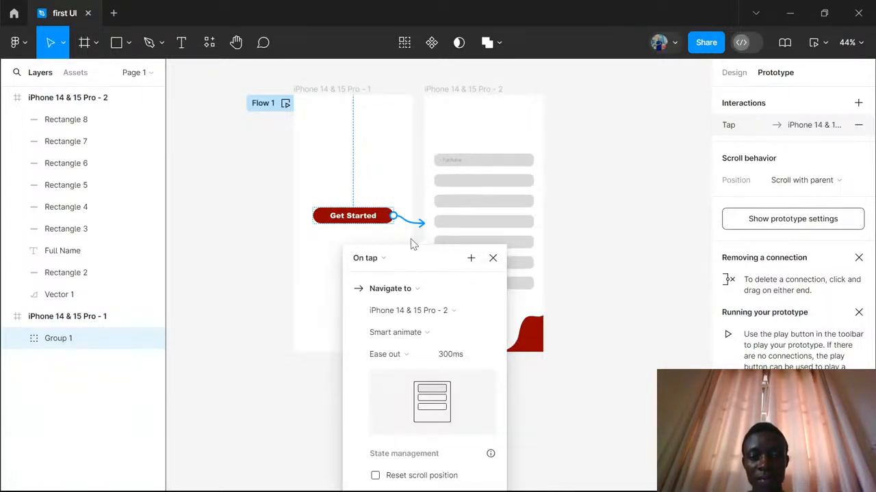
left_click_drag(412, 251, 495, 129)
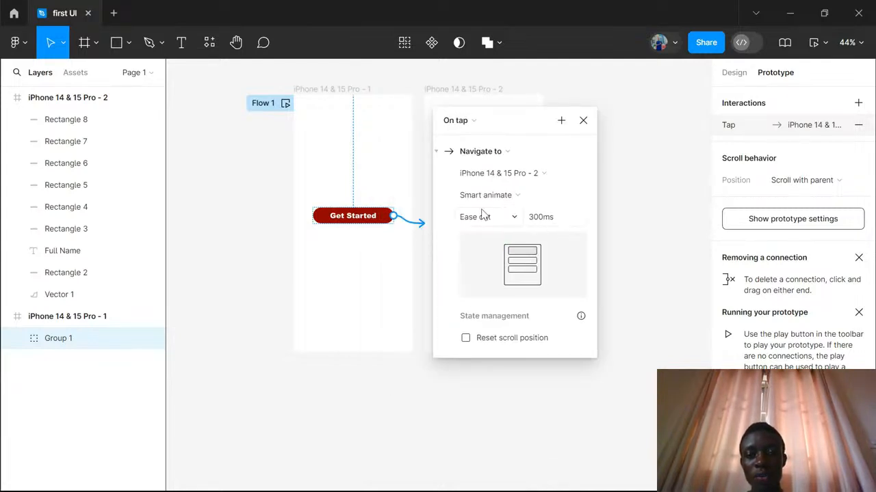
left_click(515, 219)
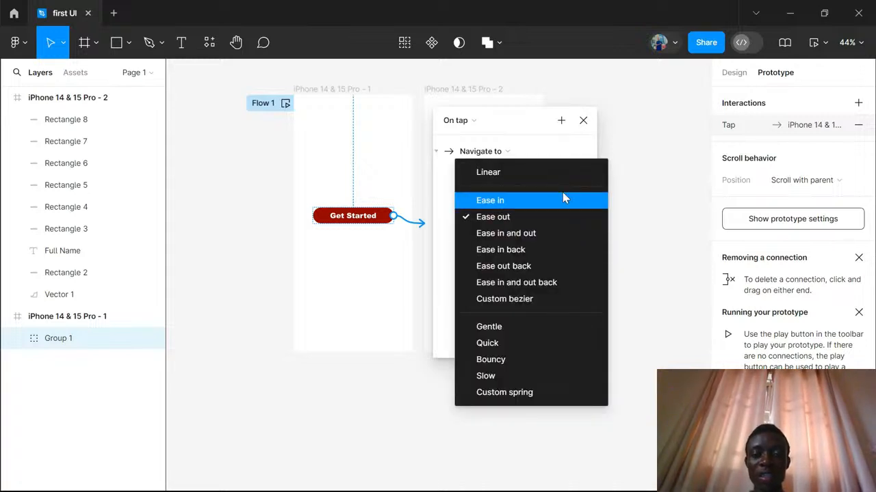
left_click(641, 145)
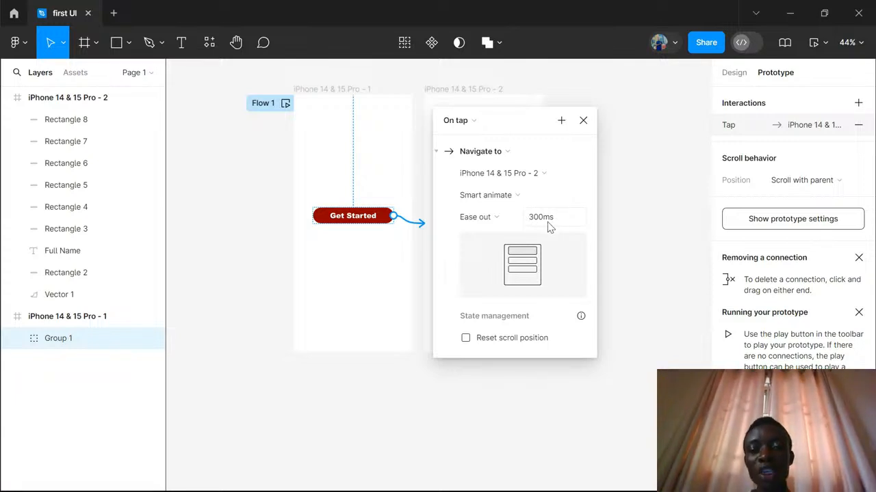
left_click(583, 120)
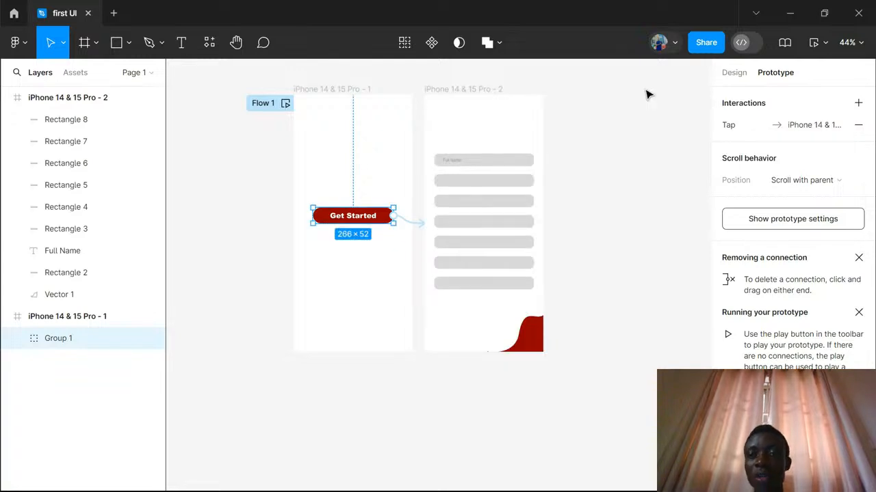
- Preview the prototype, test the Get Started button, restart the flow to test it again, and close the preview
left_click(826, 47)
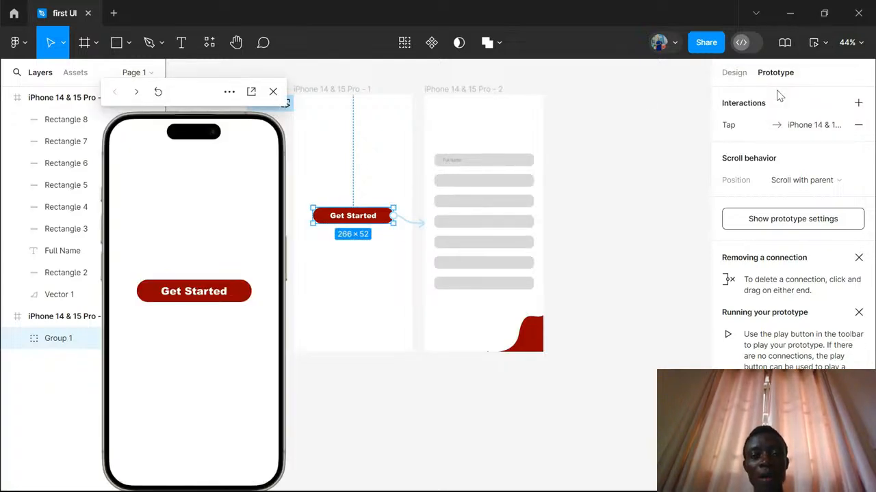
left_click(204, 295)
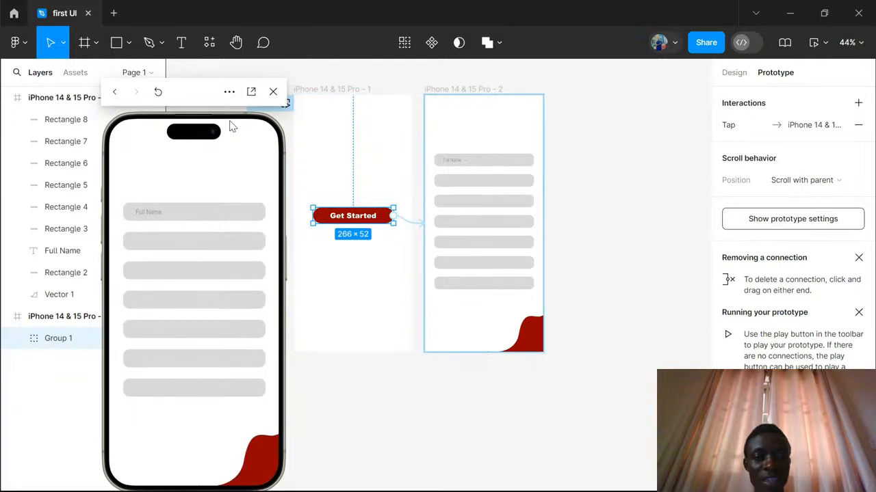
left_click_drag(207, 99, 614, 85)
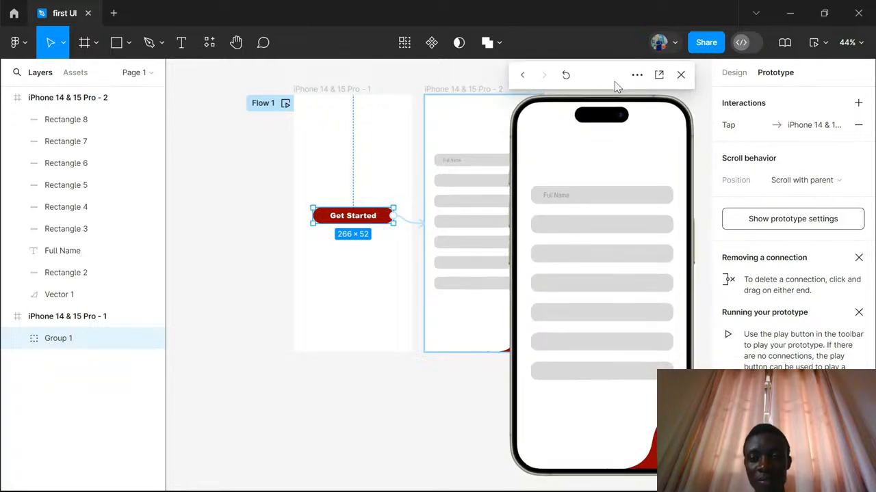
left_click(565, 76)
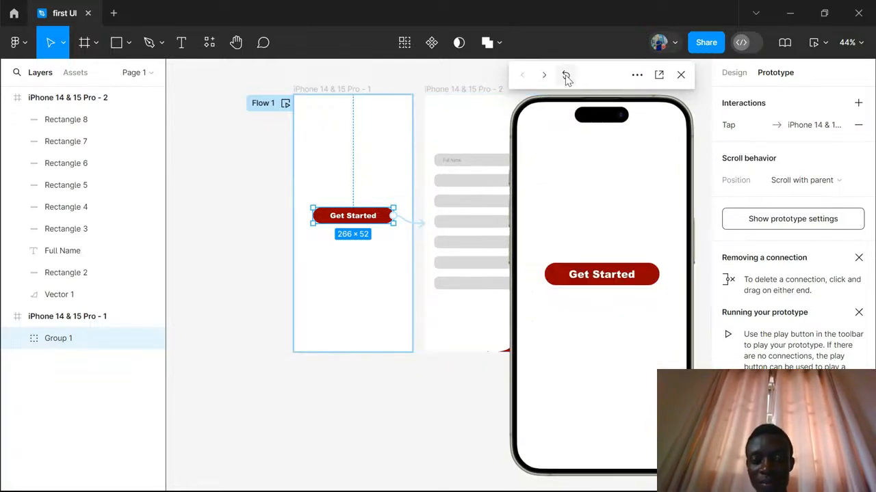
left_click(624, 280)
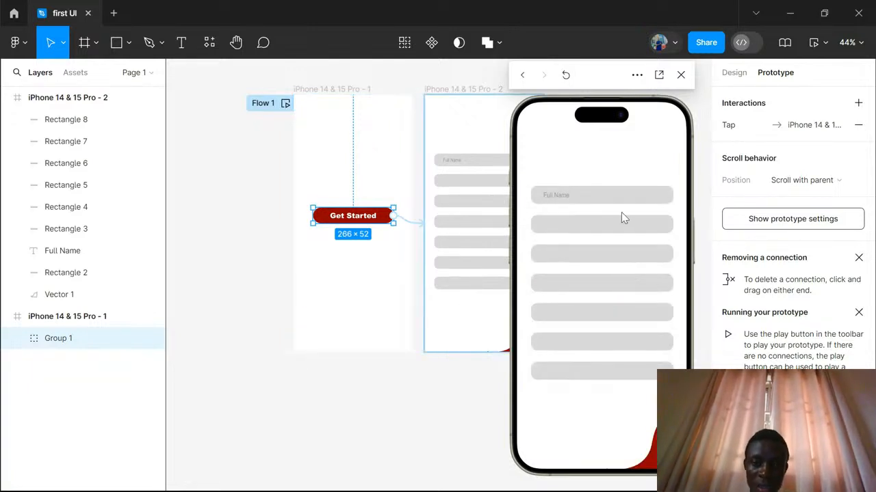
left_click(681, 76)
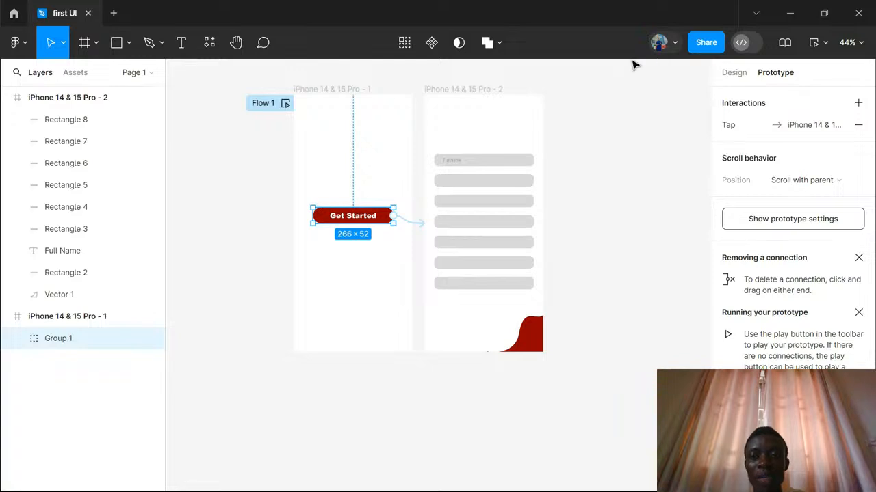
- Open the sharing settings and set the permission for invited people to "can view"
left_click(702, 46)
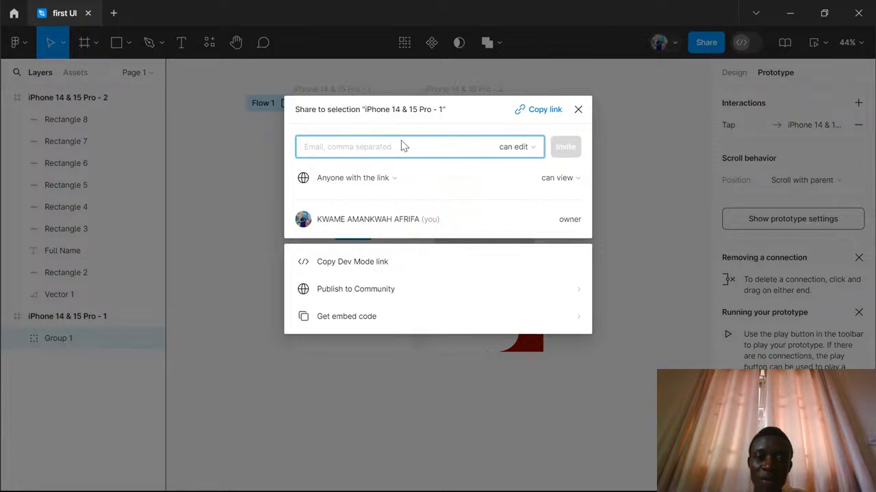
left_click(533, 148)
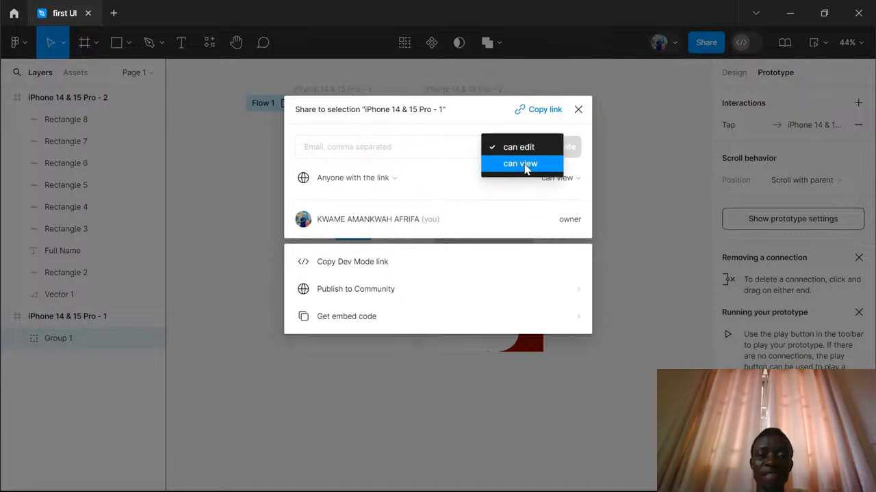
left_click(525, 164)
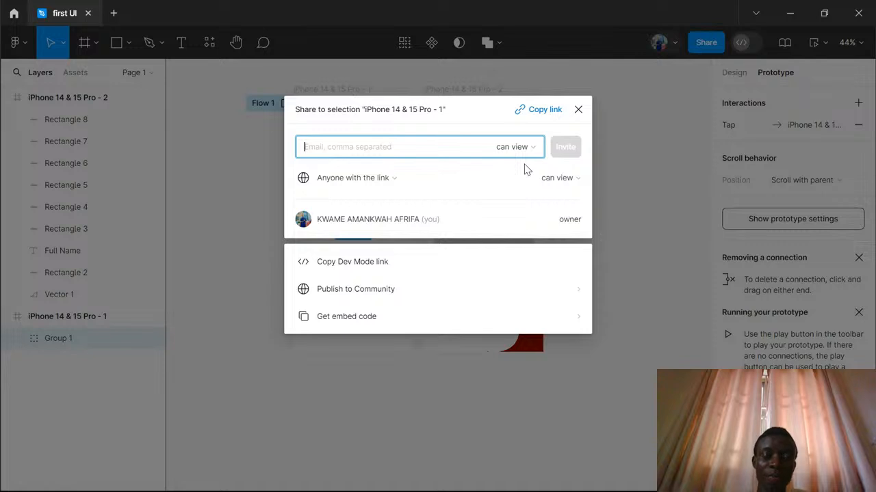
left_click(533, 151)
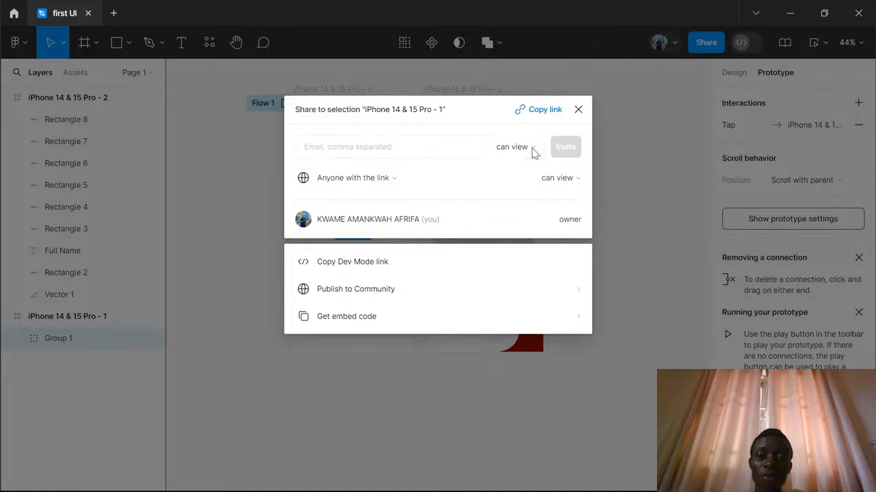
left_click(527, 131)
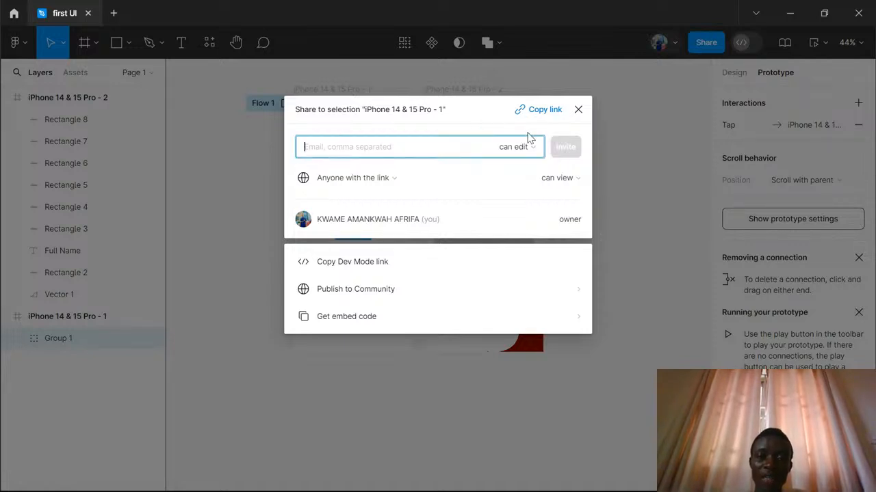
left_click(532, 148)
left_click(530, 164)
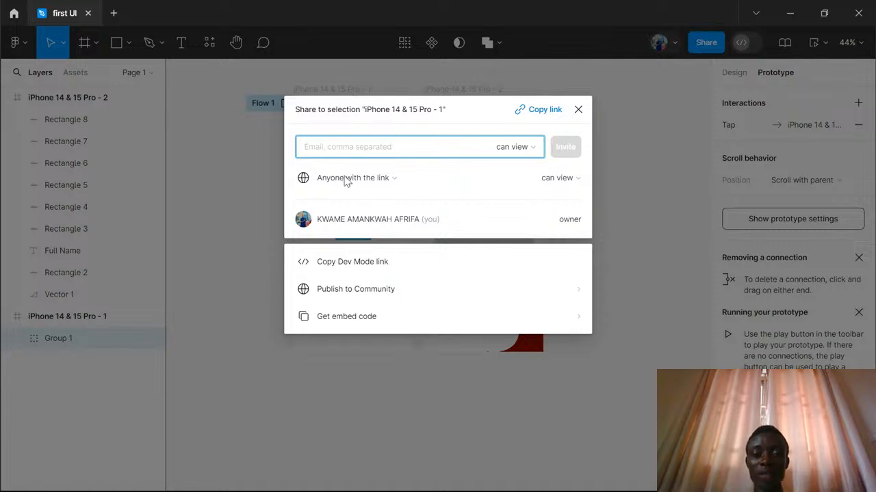
- Try restricting file access to "Only people invited to this file", and restore it to "Anyone with the link"
left_click(395, 179)
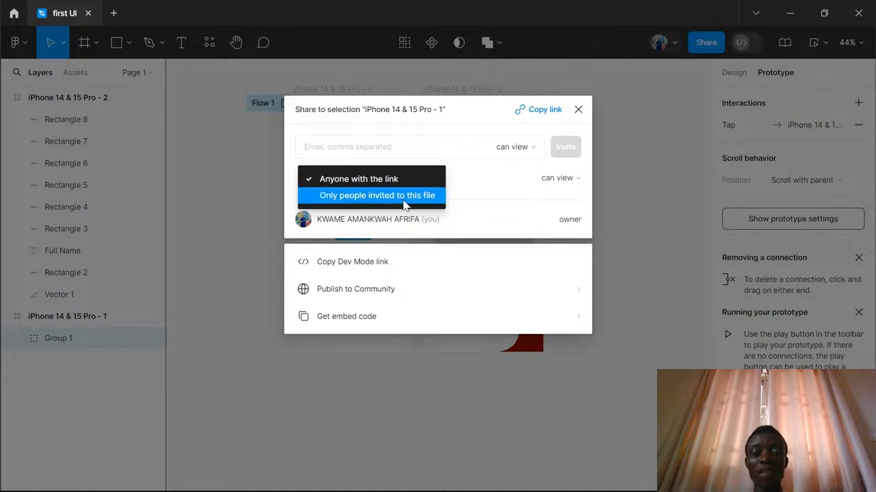
left_click(405, 196)
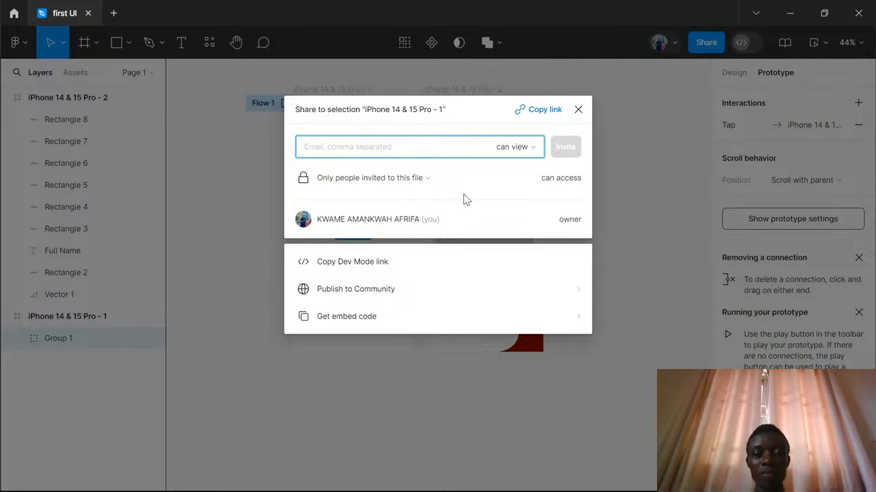
left_click(428, 179)
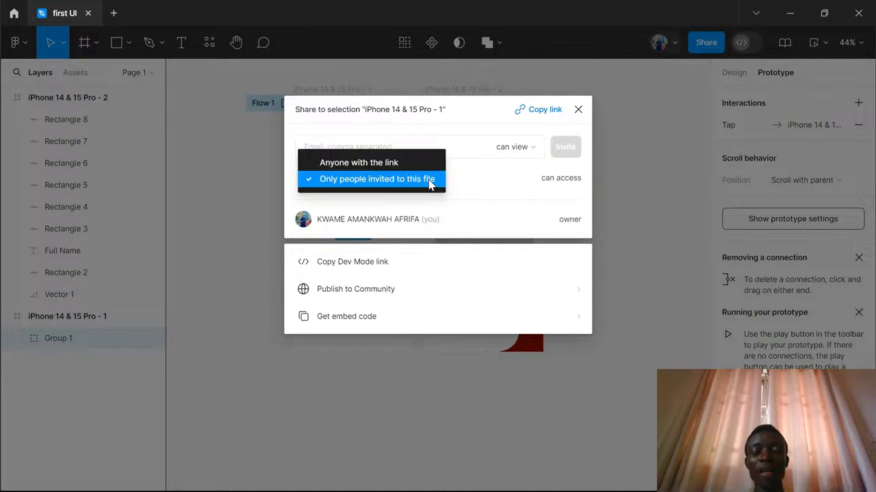
left_click(378, 167)
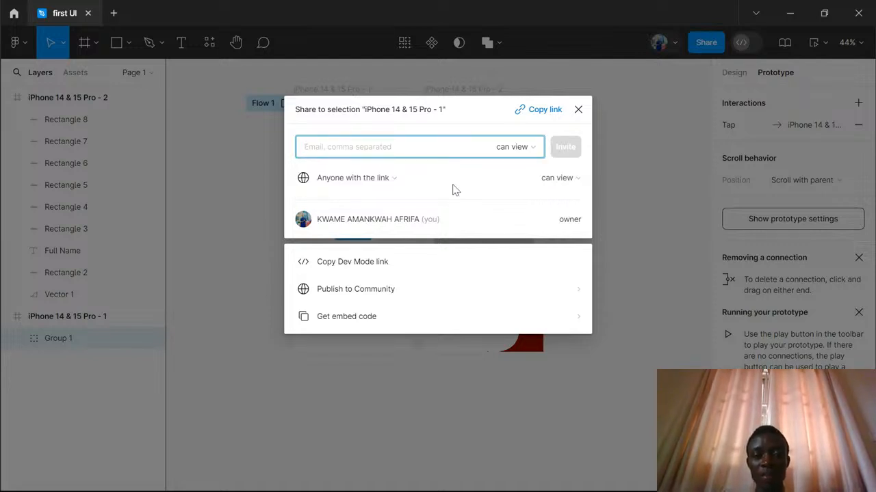
- Try giving anyone with the link "can edit" permission, and restore it to "can view"
left_click(577, 180)
left_click(565, 166)
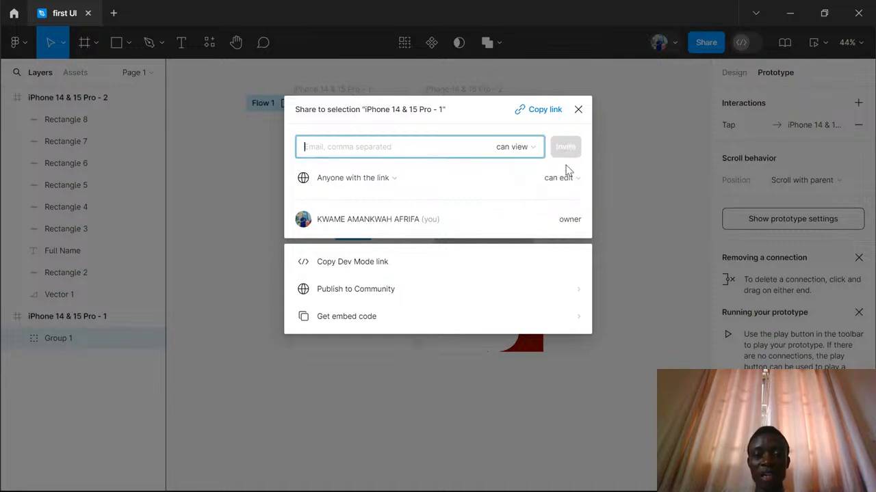
left_click(572, 178)
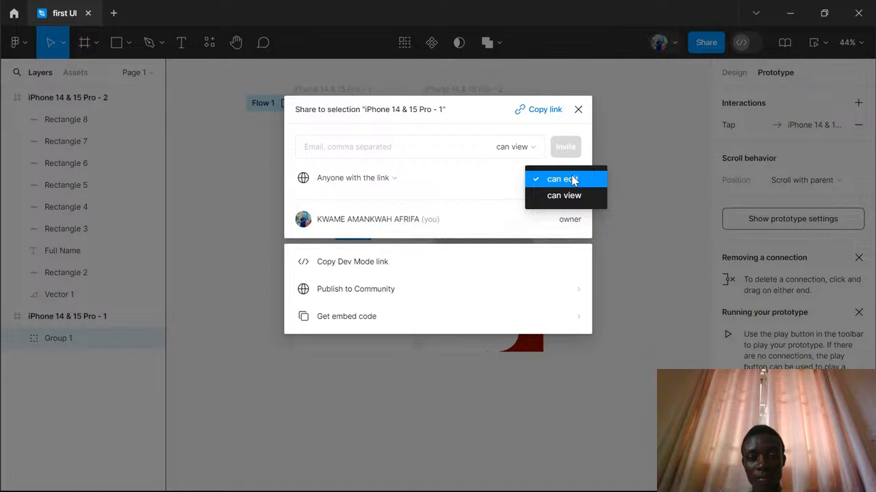
left_click(564, 196)
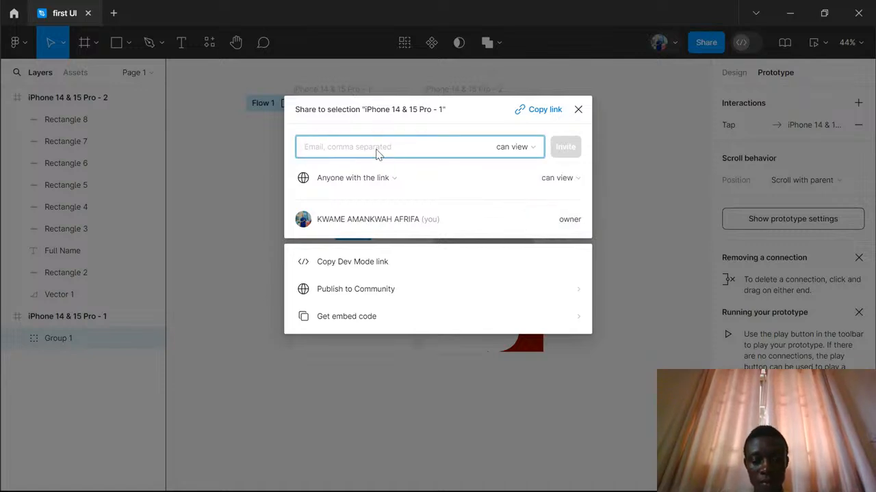
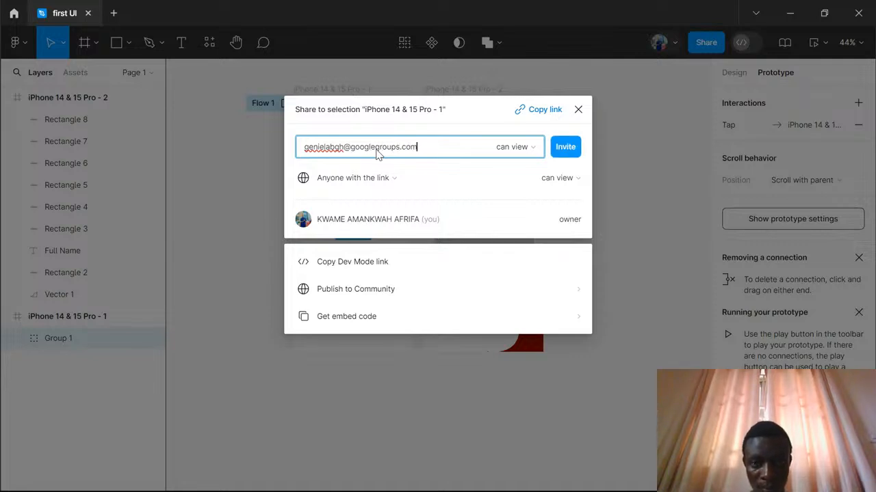
- Invite a collaborator to the file by entering their e-mail address with "can view" permission, and close the sharing settings
left_click(566, 151)
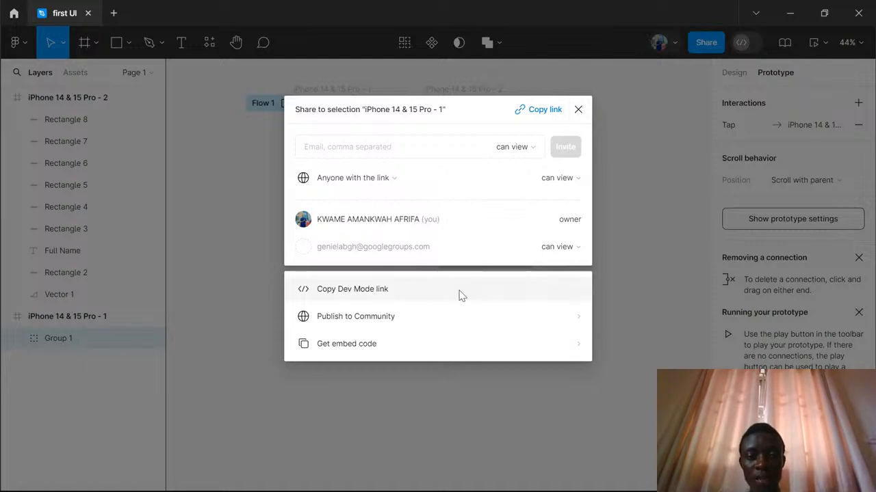
left_click(578, 111)
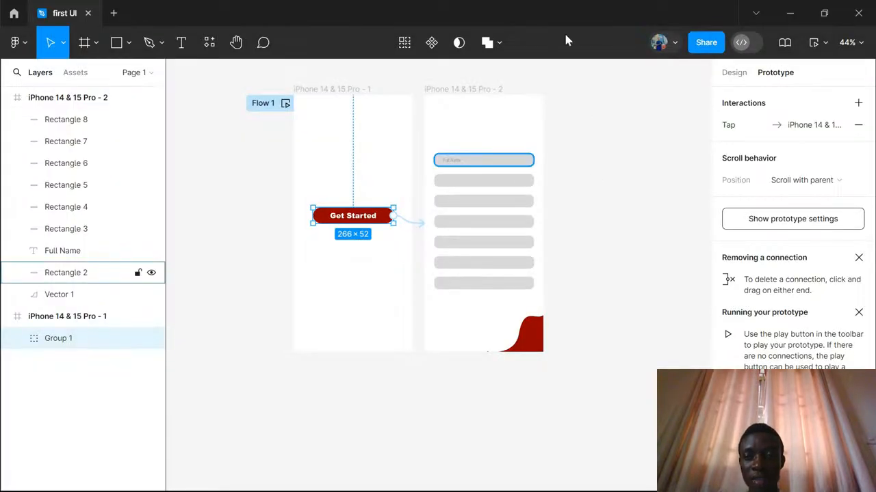
- Switch from the prototype settings back to the design properties and deselect the Get Started button group
left_click(735, 76)
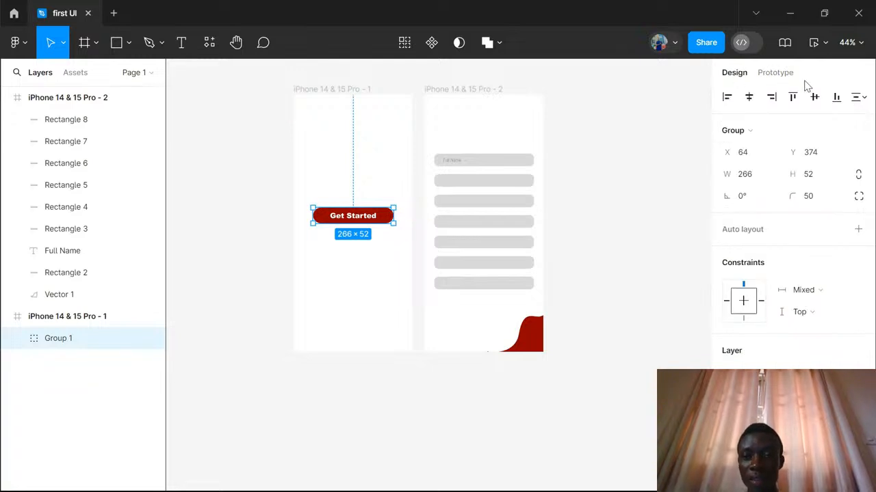
left_click(762, 79)
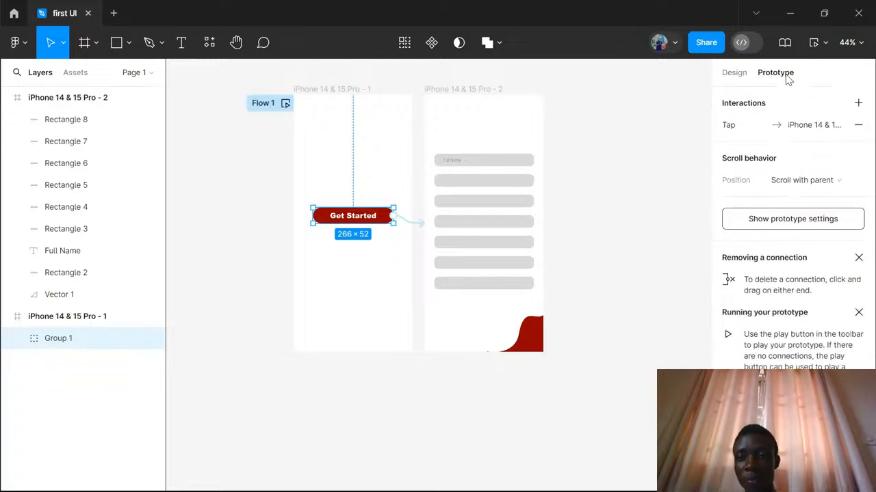
left_click(739, 78)
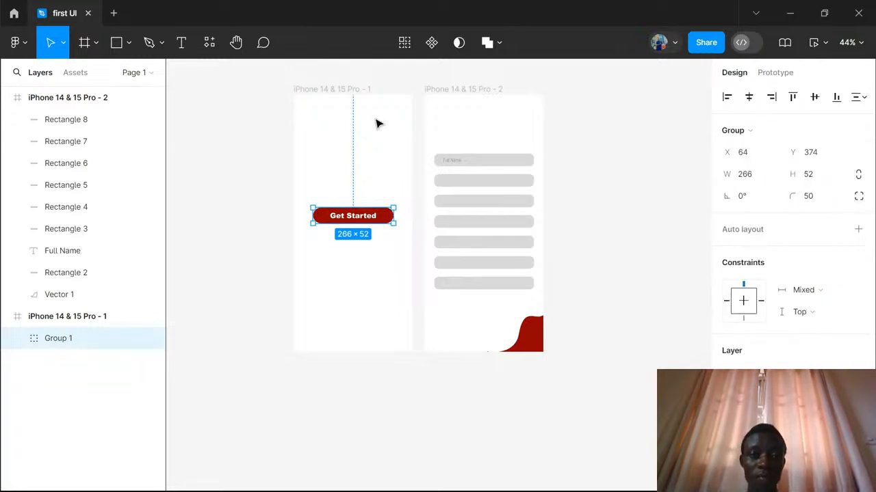
left_click(379, 123)
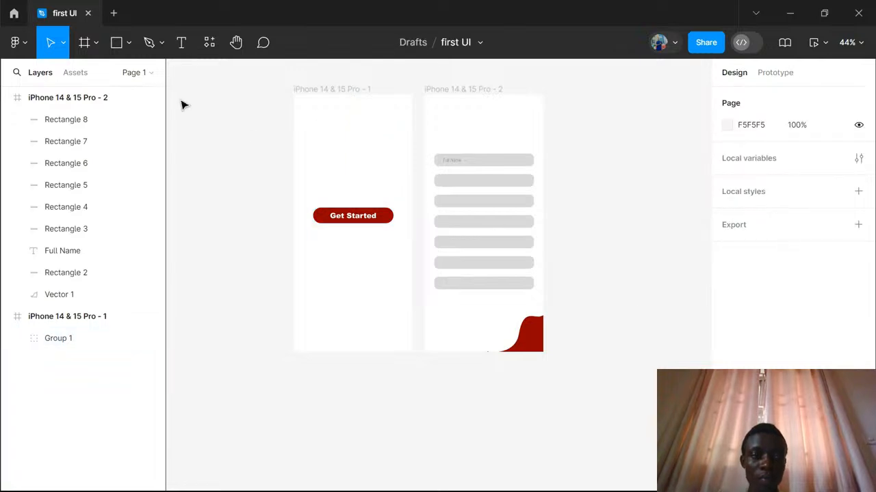